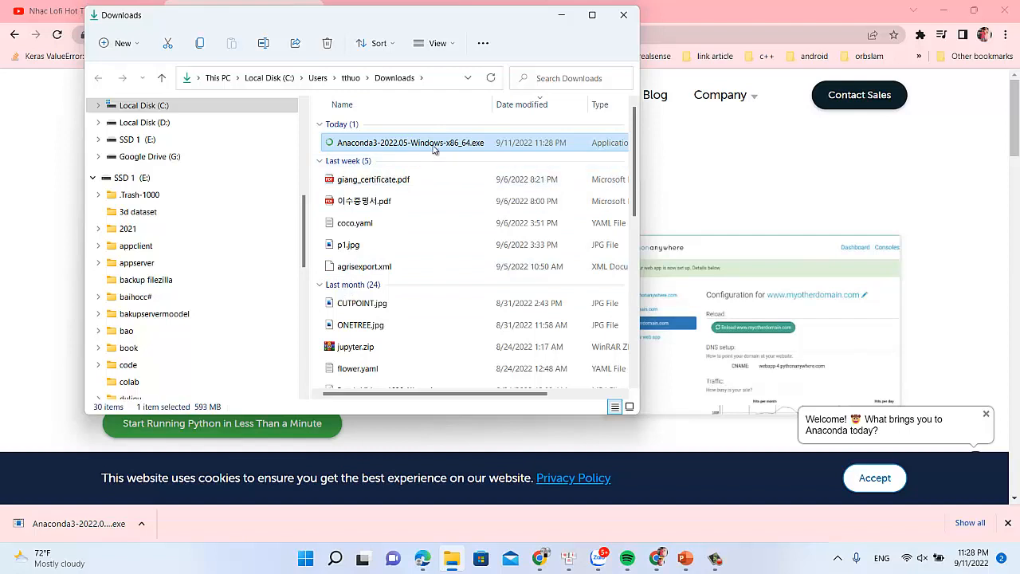
- Run the Anaconda3-2022.05-Windows-x86_64.exe installer, accept the license agreement and choose the Just Me installation type
double_click(434, 146)
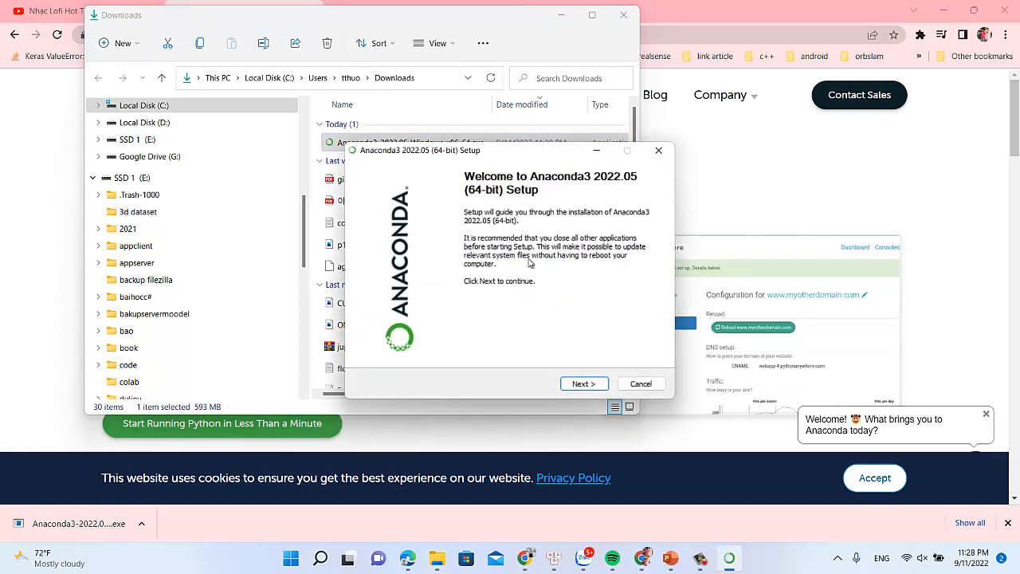
left_click(593, 384)
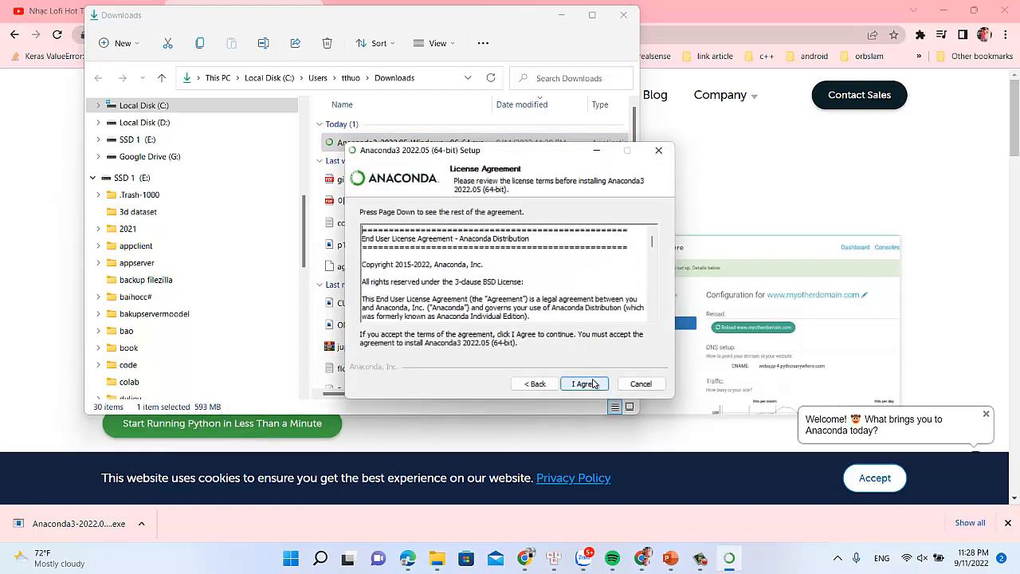
left_click(593, 384)
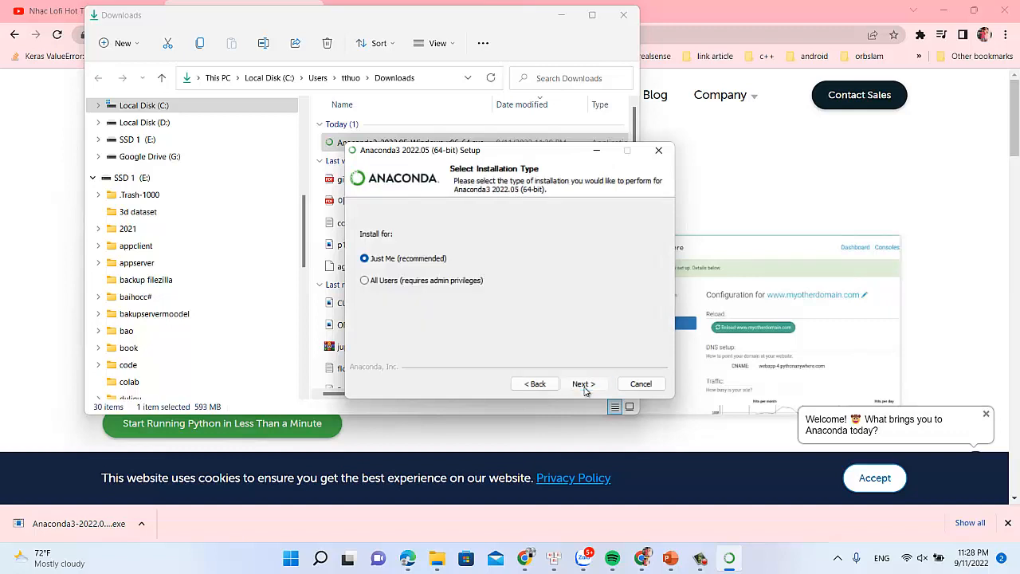
left_click(585, 386)
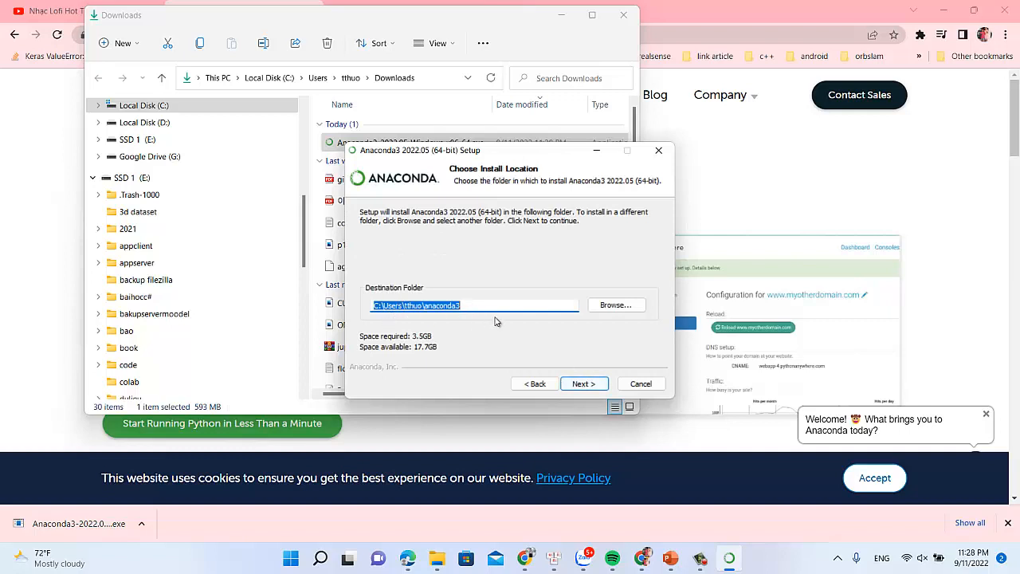
- Set the destination to a new folder named anacoda on Local Disk (D:) and start the installation with both advanced options unticked
left_click(615, 306)
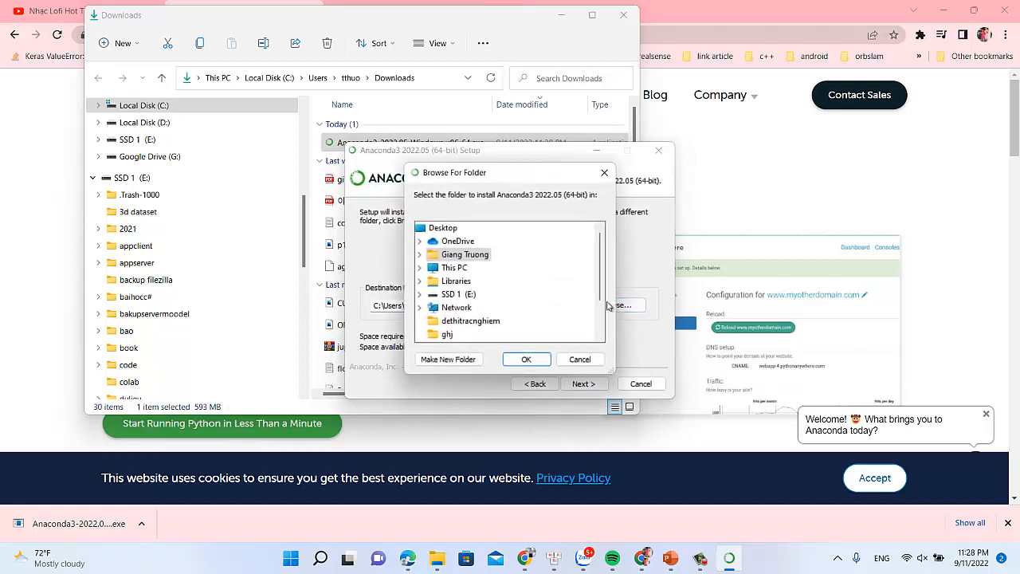
scroll(495, 284, "down", 2)
scroll(494, 283, "up", 1)
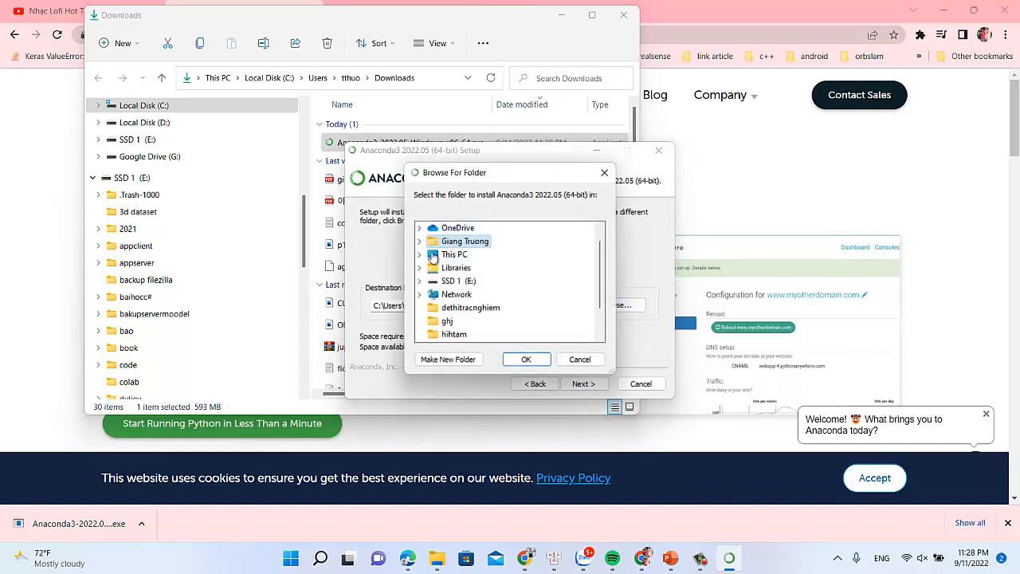
double_click(433, 255)
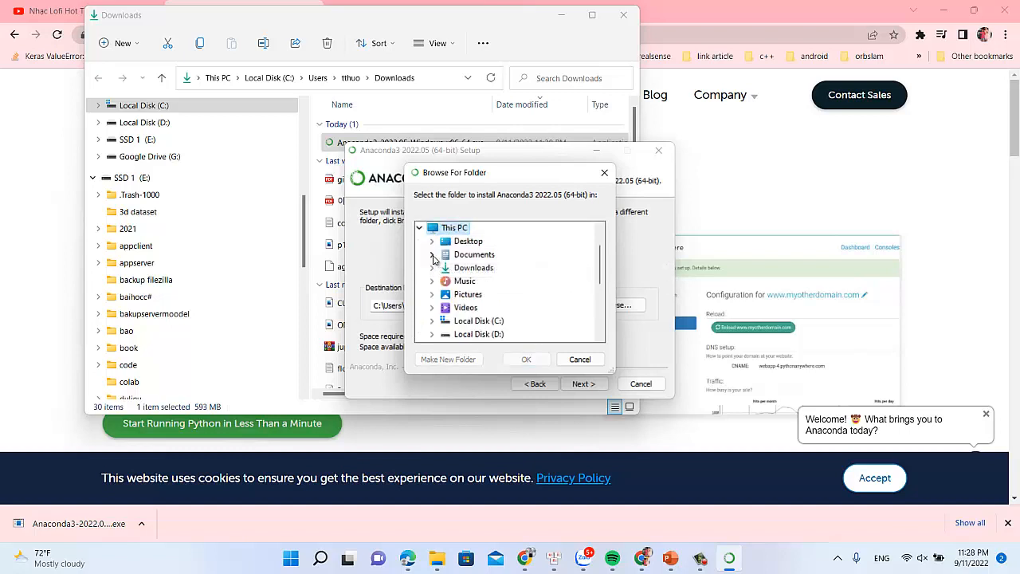
double_click(478, 333)
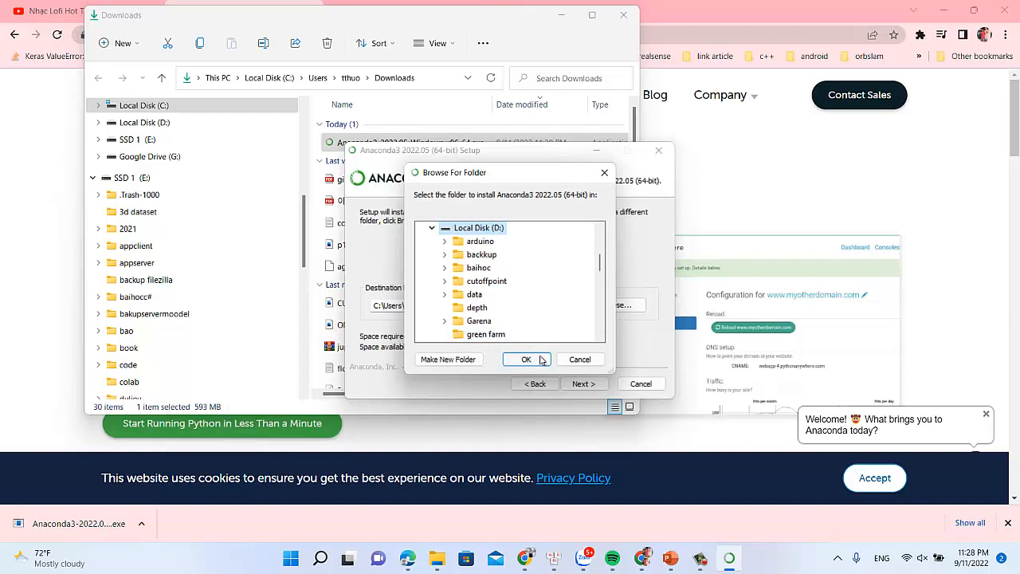
left_click(462, 361)
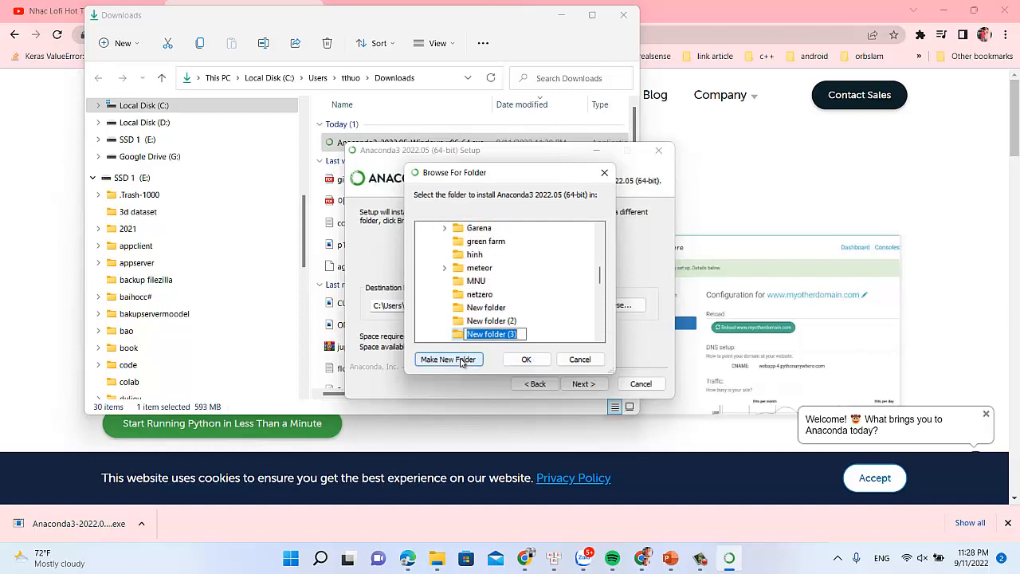
type("ăn")
type("ana")
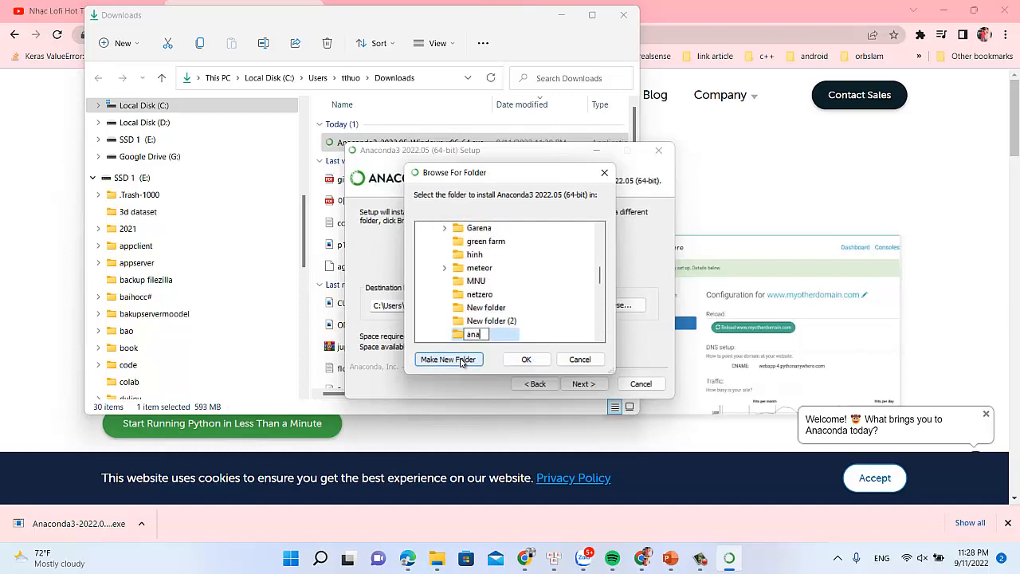
type("coda")
left_click(525, 360)
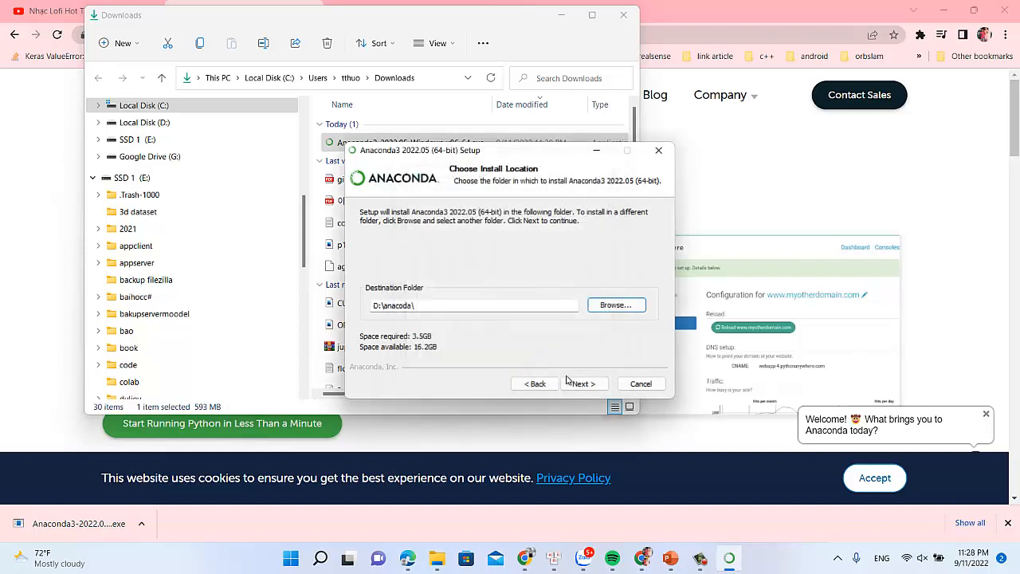
left_click(593, 383)
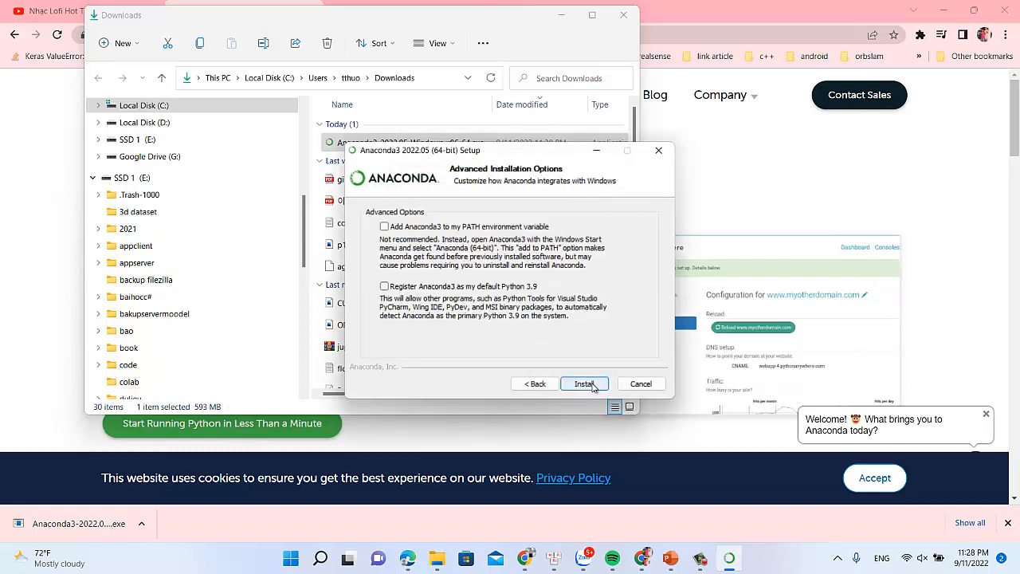
left_click(583, 384)
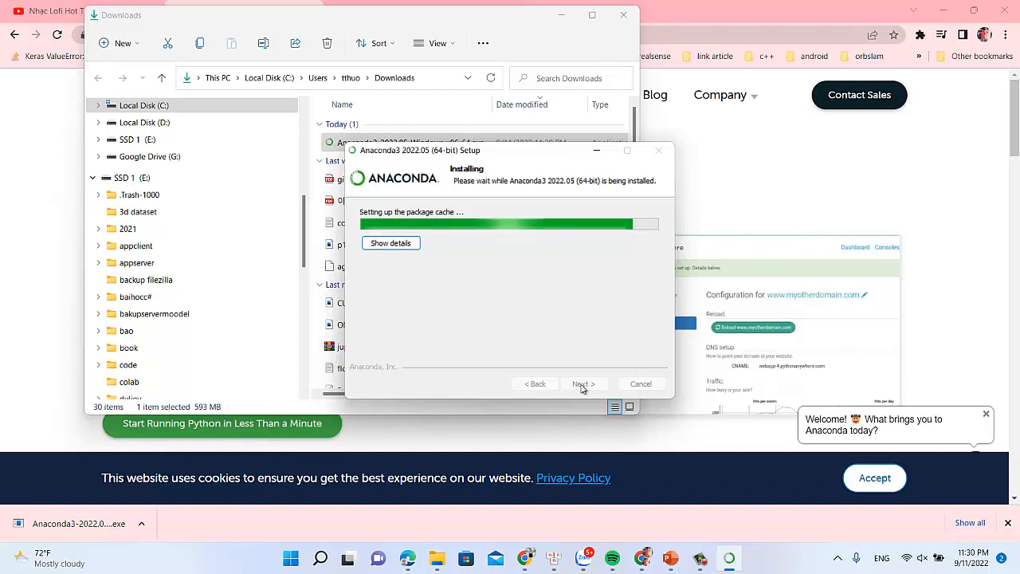
mouse_move(698, 558)
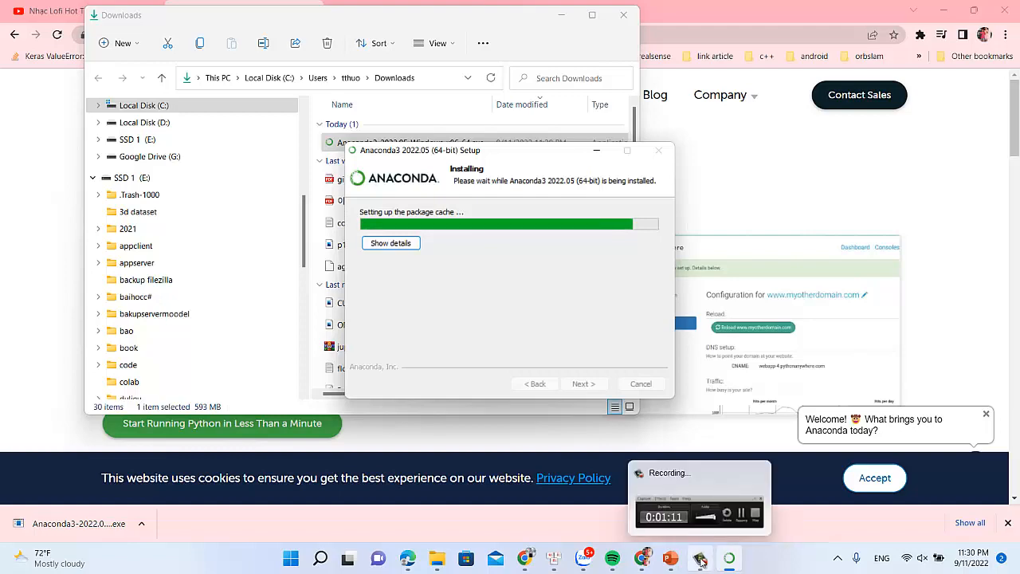
left_click(700, 560)
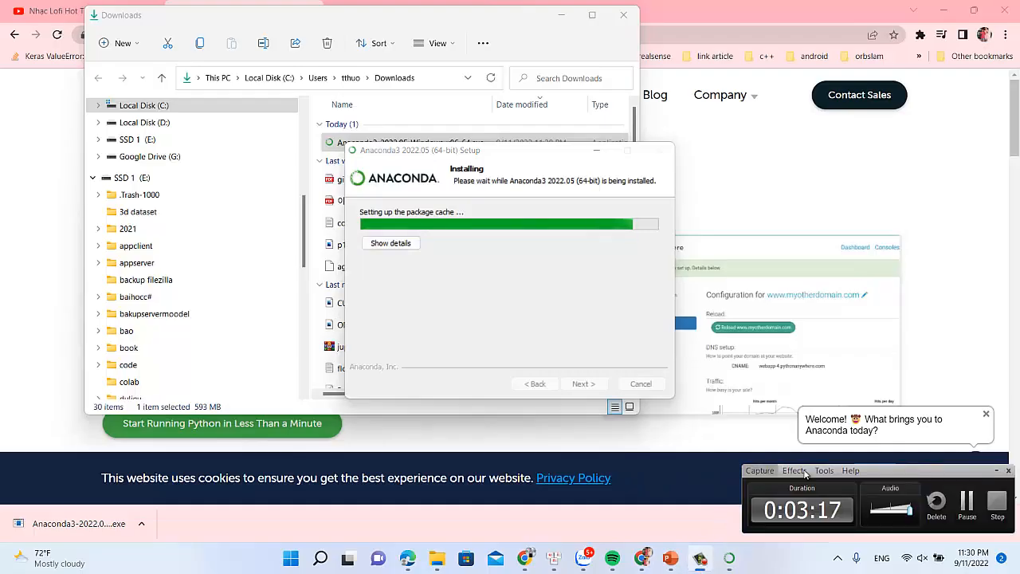
left_click(970, 500)
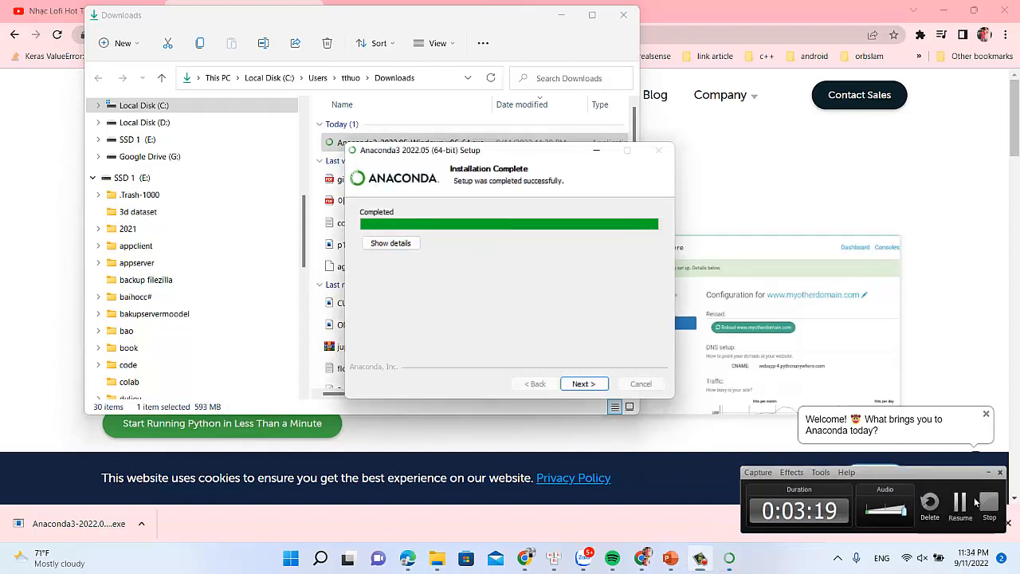
- Finish the Anaconda3 setup wizard, keeping the tutorial and getting-started options ticked, and close the browser window it opens
left_click(580, 385)
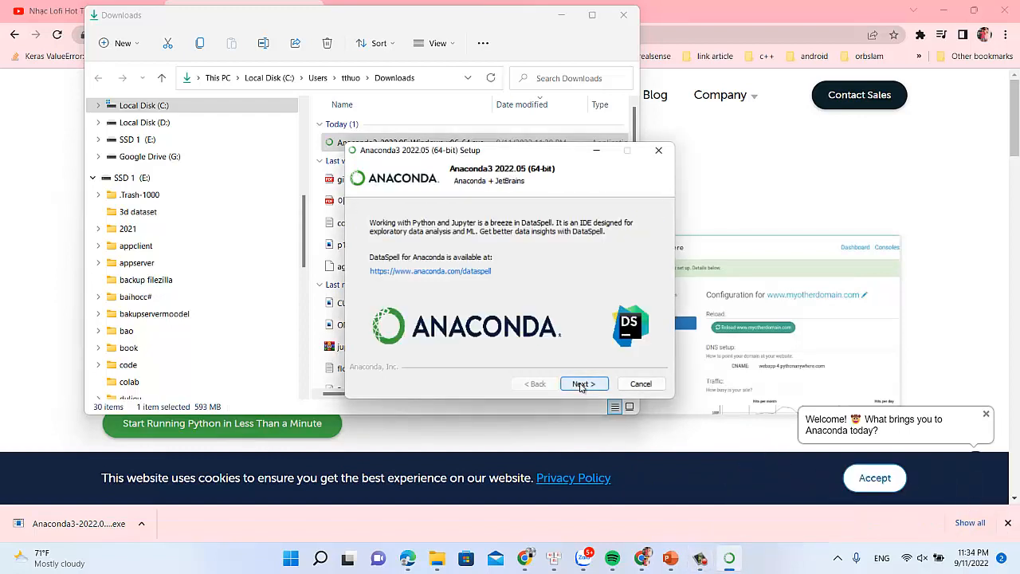
left_click(580, 384)
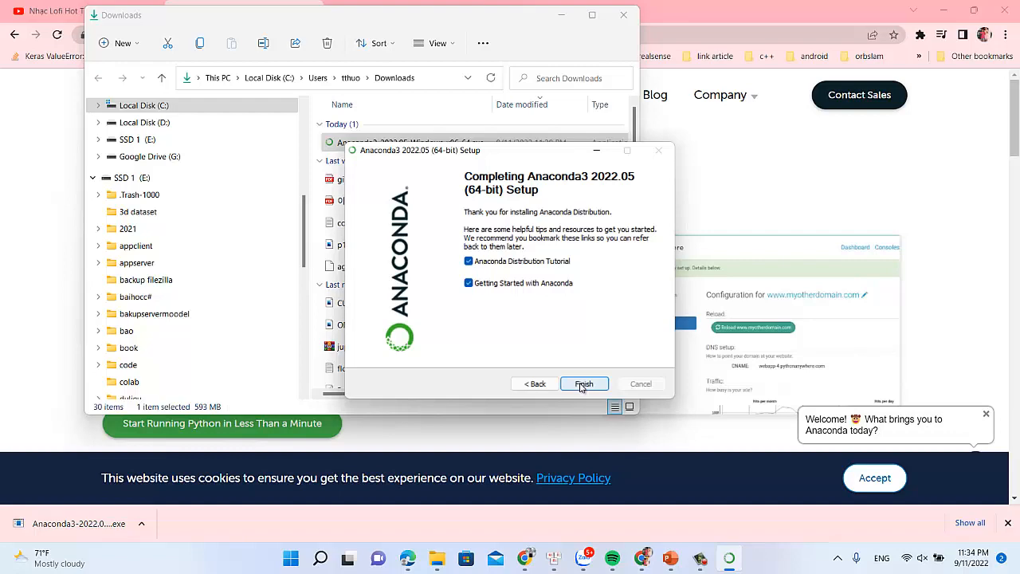
left_click(583, 384)
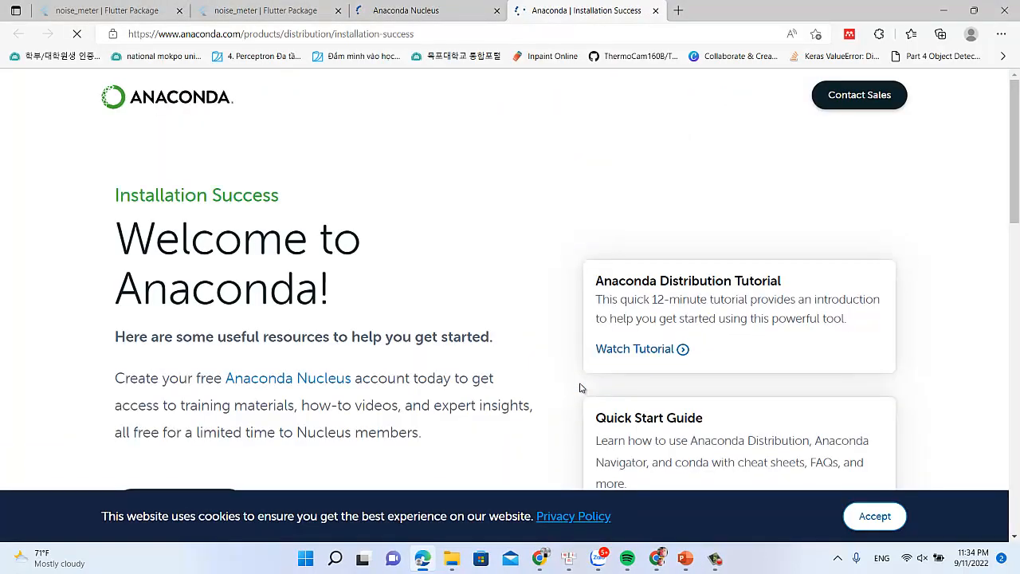
left_click(1005, 11)
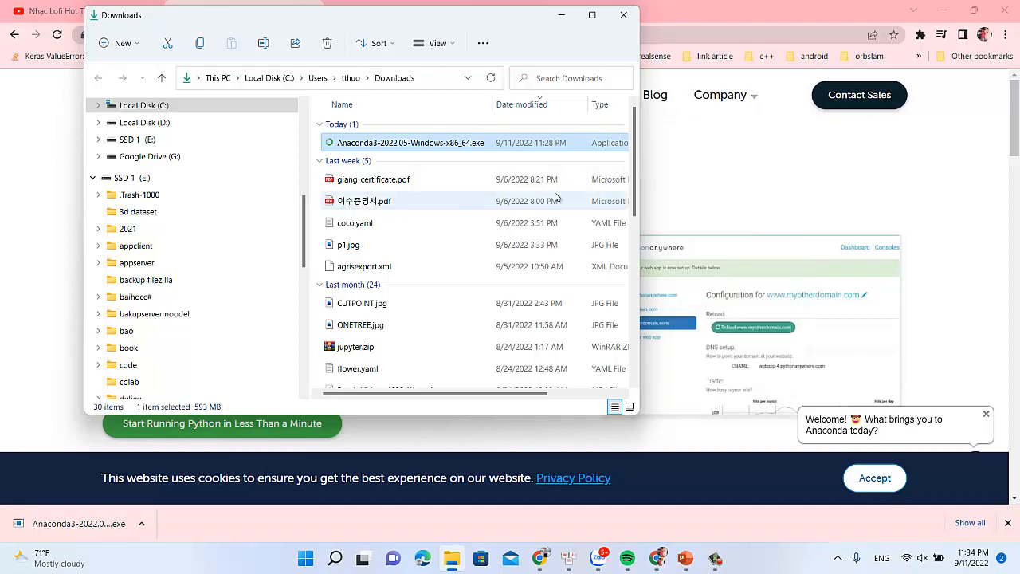
- Launch Jupyter Notebook (anacoda) from the recently added programs
left_click(882, 174)
scroll(881, 174, "down", 5)
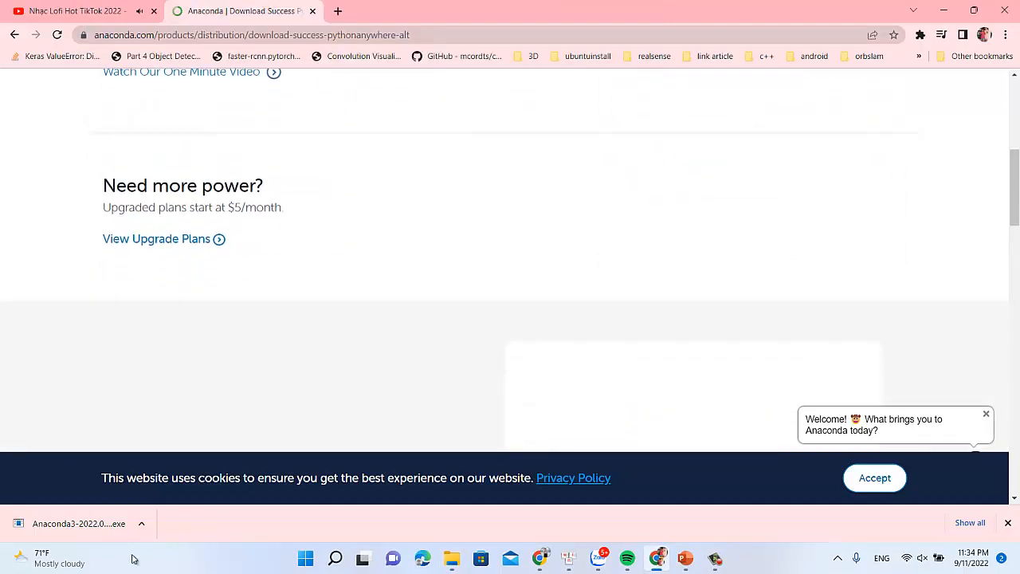
left_click(306, 558)
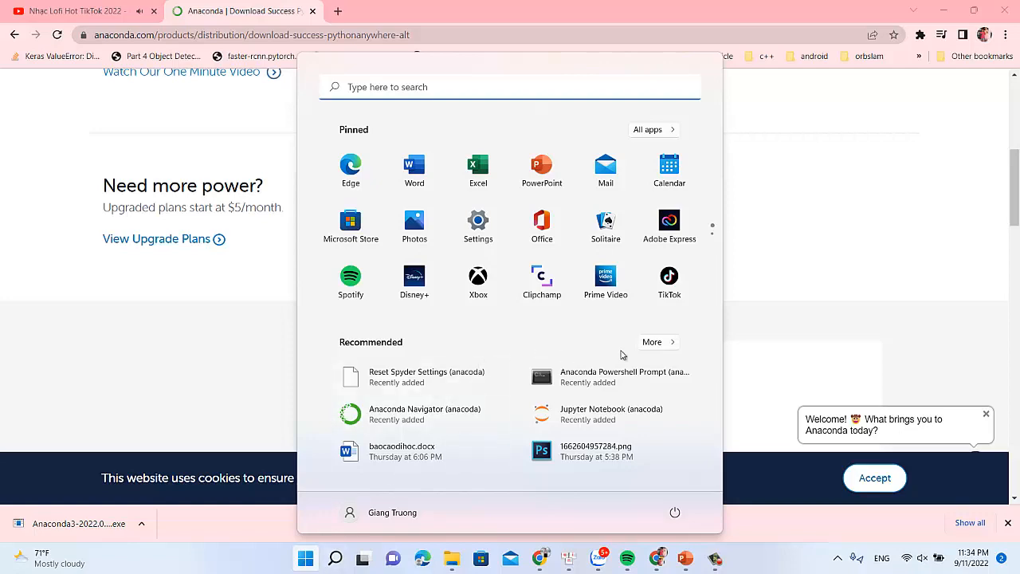
left_click(660, 342)
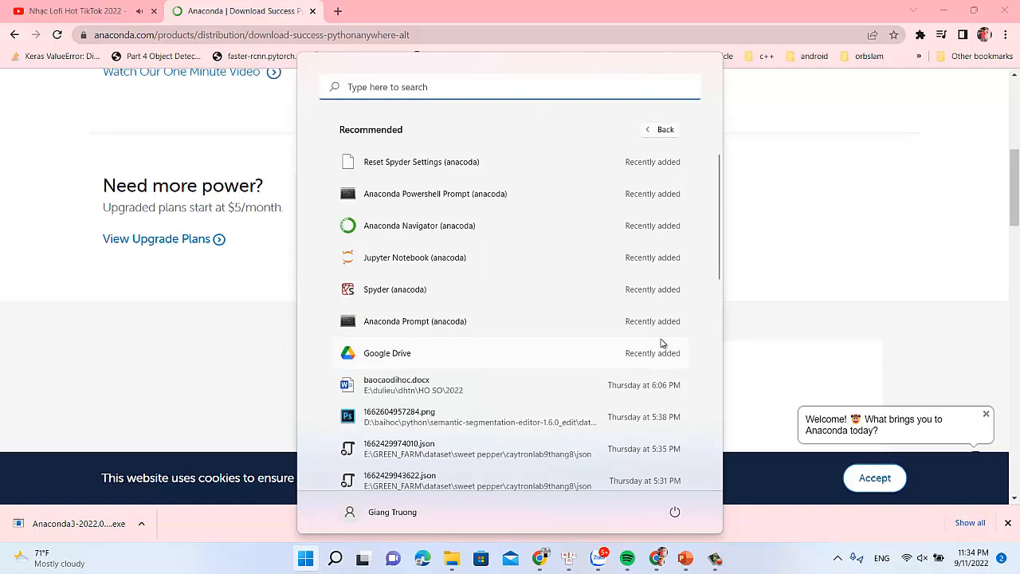
scroll(660, 342, "down", 1)
scroll(660, 343, "up", 1)
left_click(421, 268)
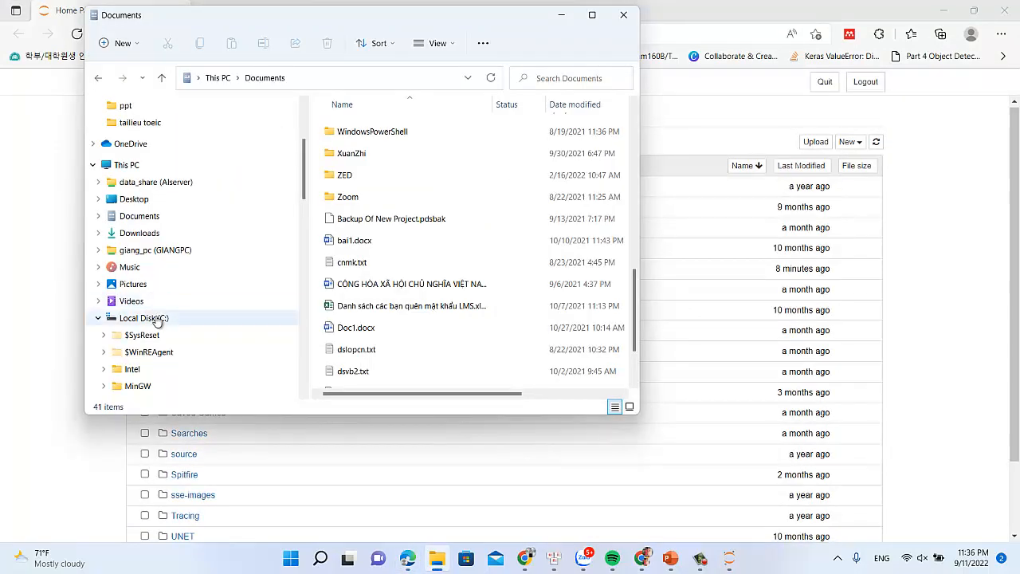
- Browse to the user's profile folder under Users on Local Disk (C:) and examine its folders
left_click(143, 318)
scroll(382, 303, "down", 2)
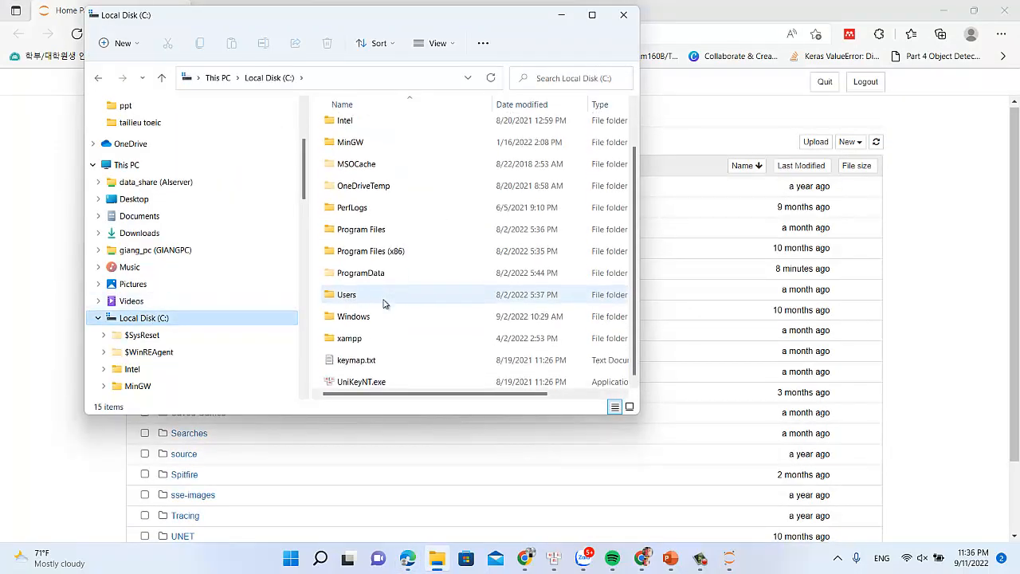
double_click(382, 295)
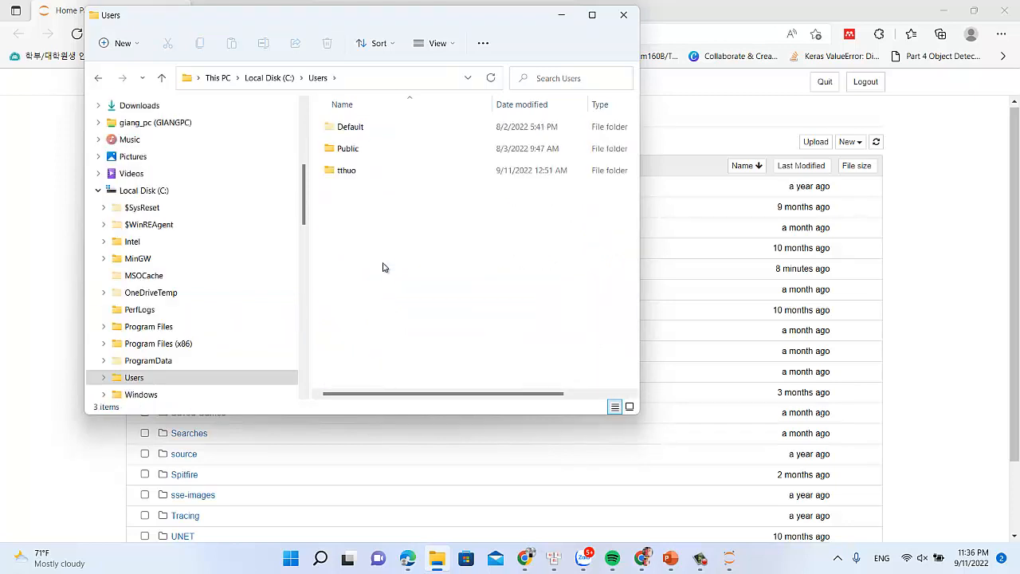
double_click(368, 172)
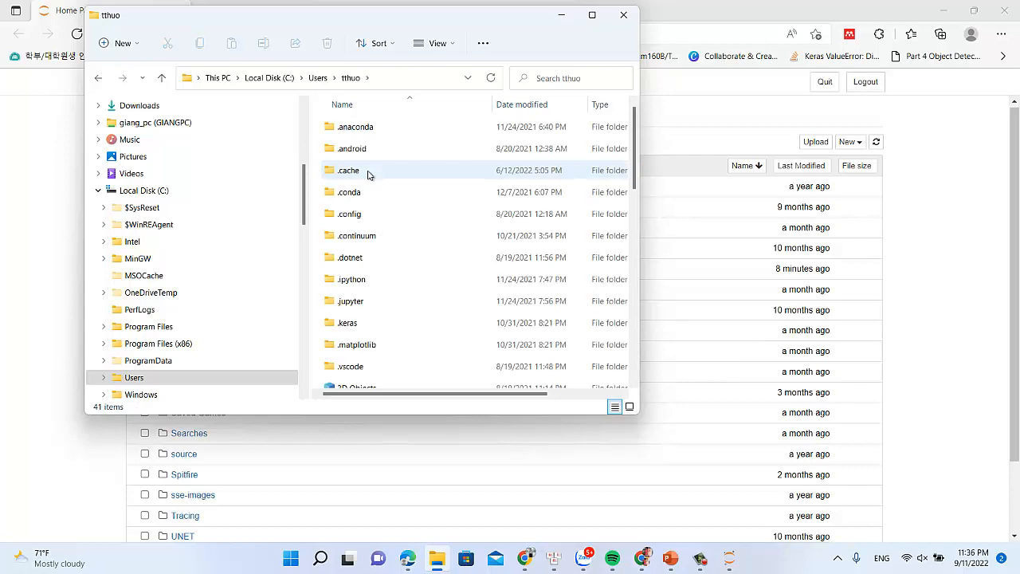
scroll(368, 174, "down", 3)
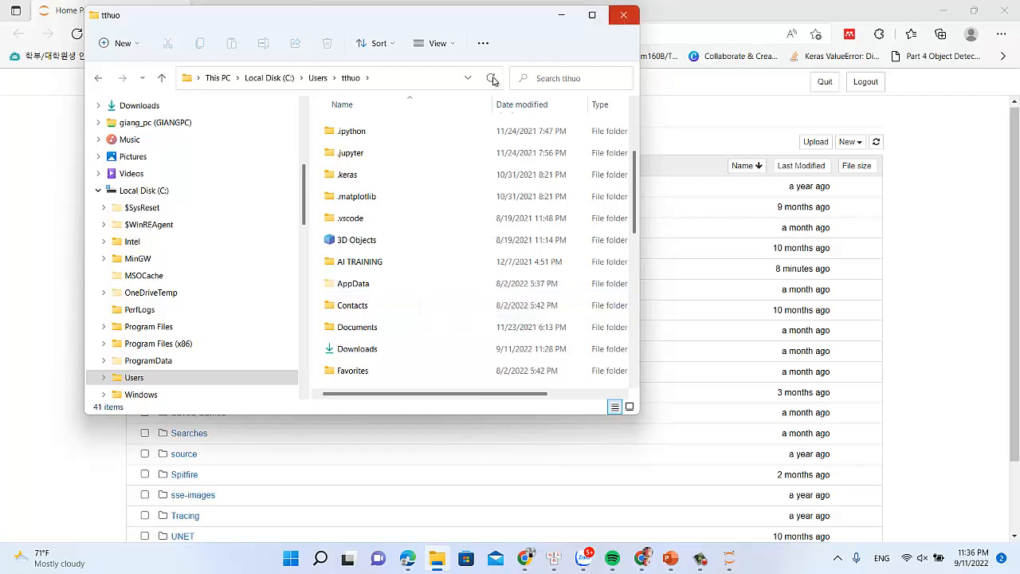
- Look through the folders on Local Disk (D:) and open the anacoda installation folder
scroll(189, 366, "down", 4)
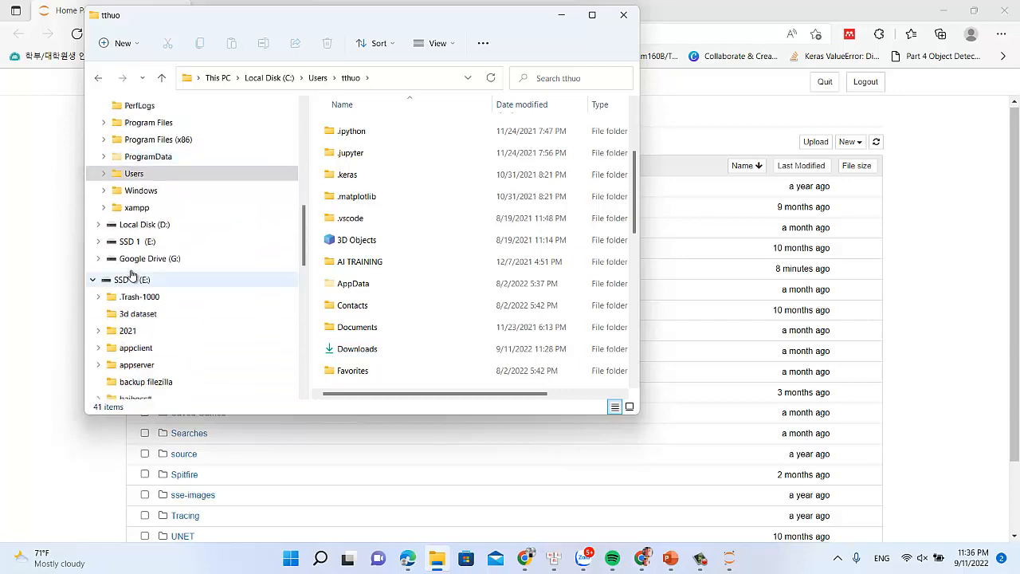
left_click(144, 226)
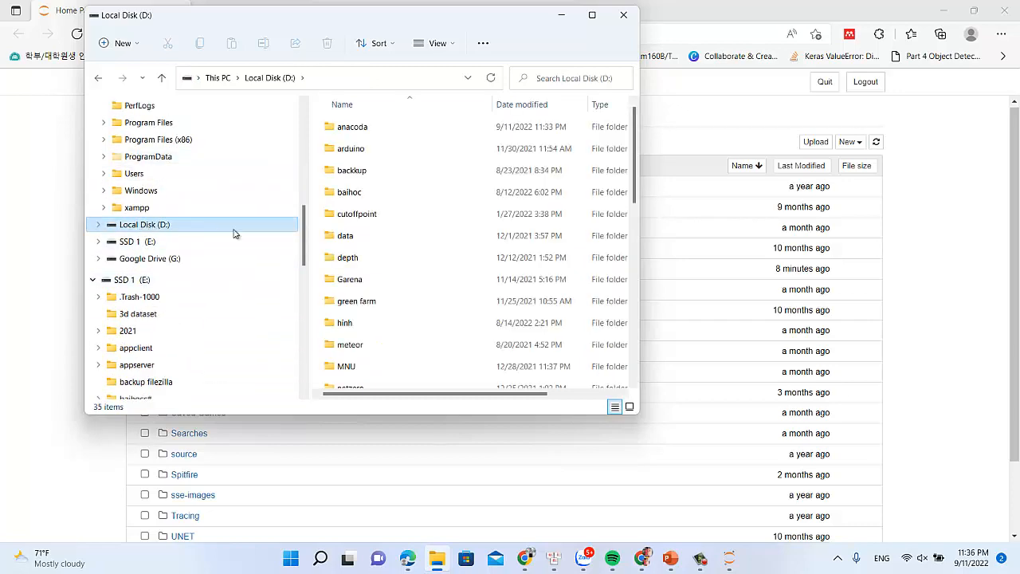
scroll(433, 257, "down", 3)
scroll(432, 261, "down", 5)
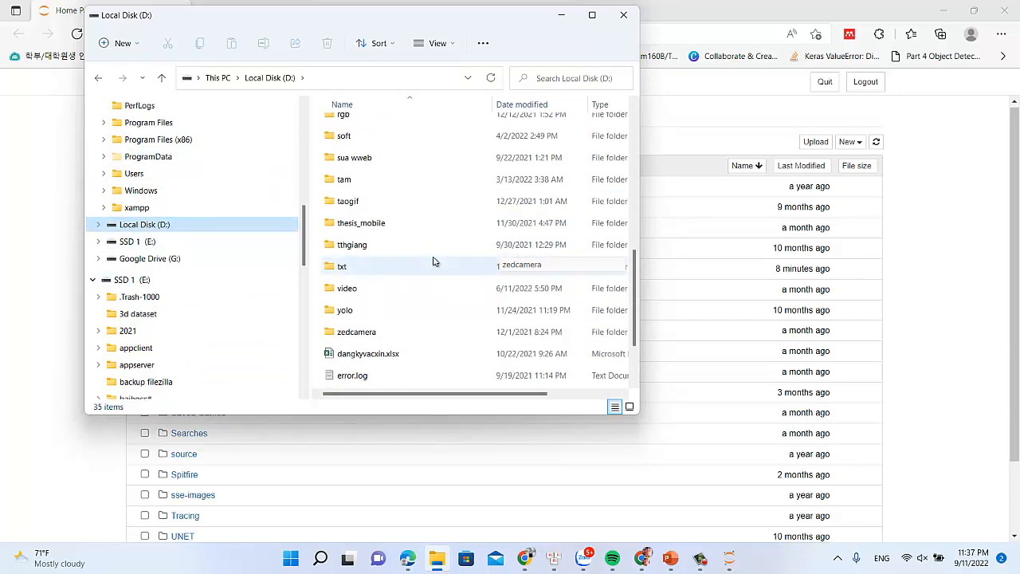
scroll(433, 259, "up", 8)
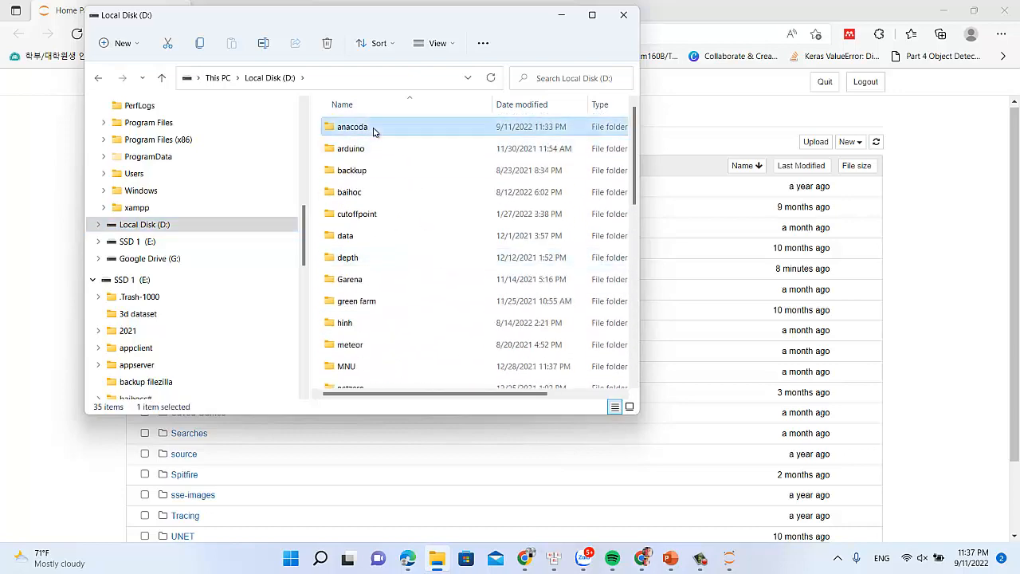
double_click(374, 127)
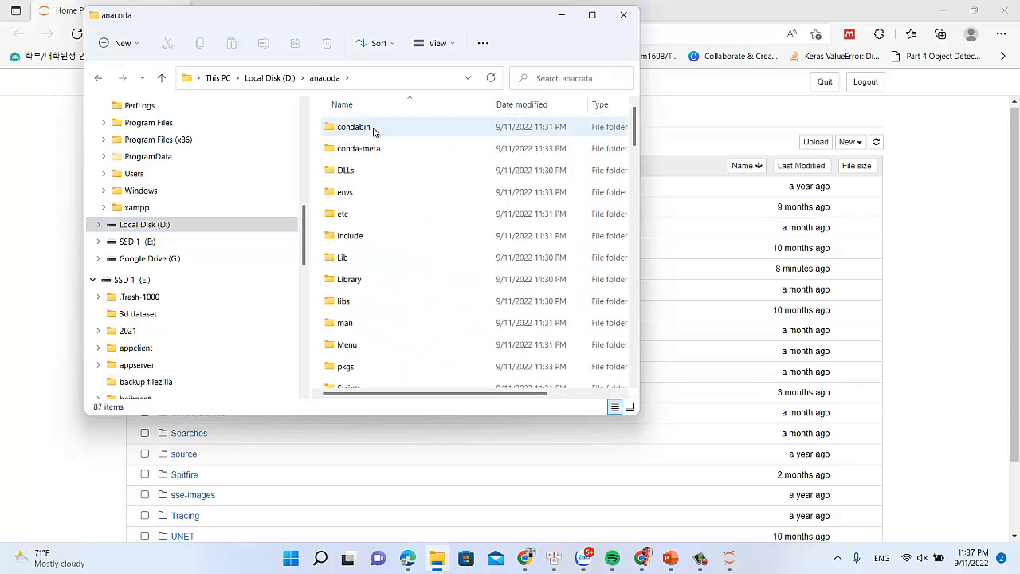
- Create a folder named deeplearning on SSD 1 (E:) and open it
left_click(269, 78)
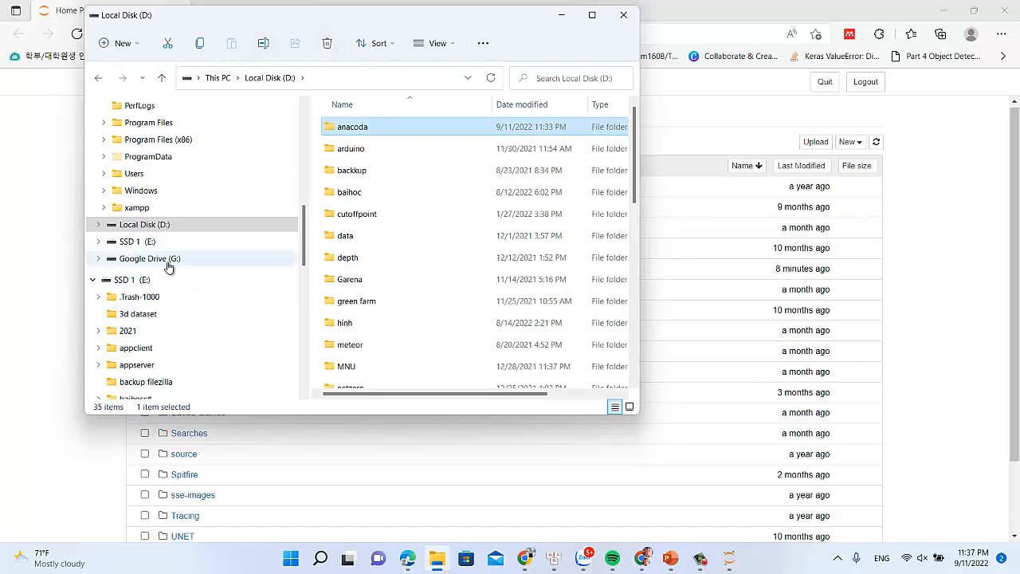
left_click(134, 281)
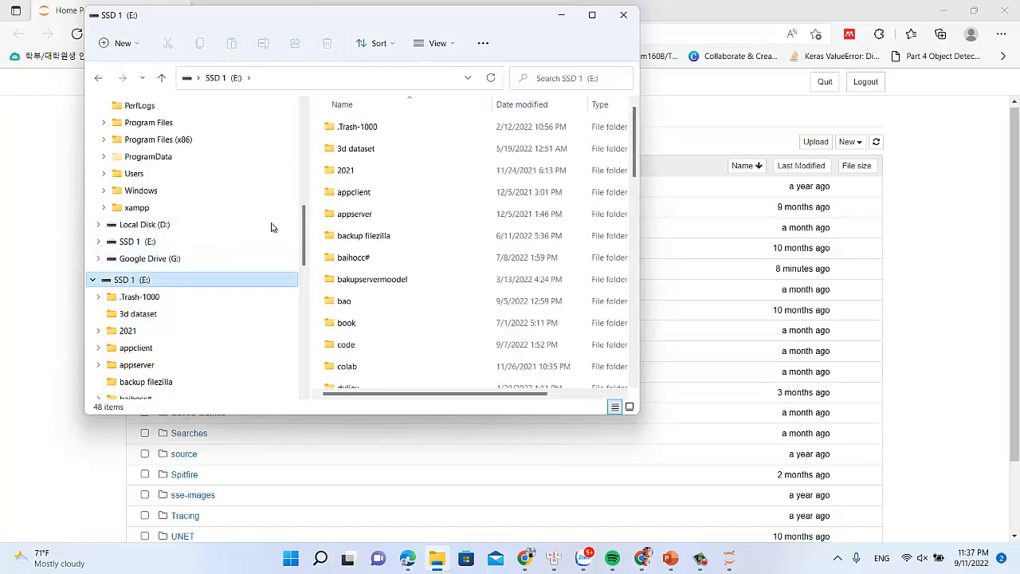
scroll(424, 249, "down", 2)
scroll(424, 249, "up", 4)
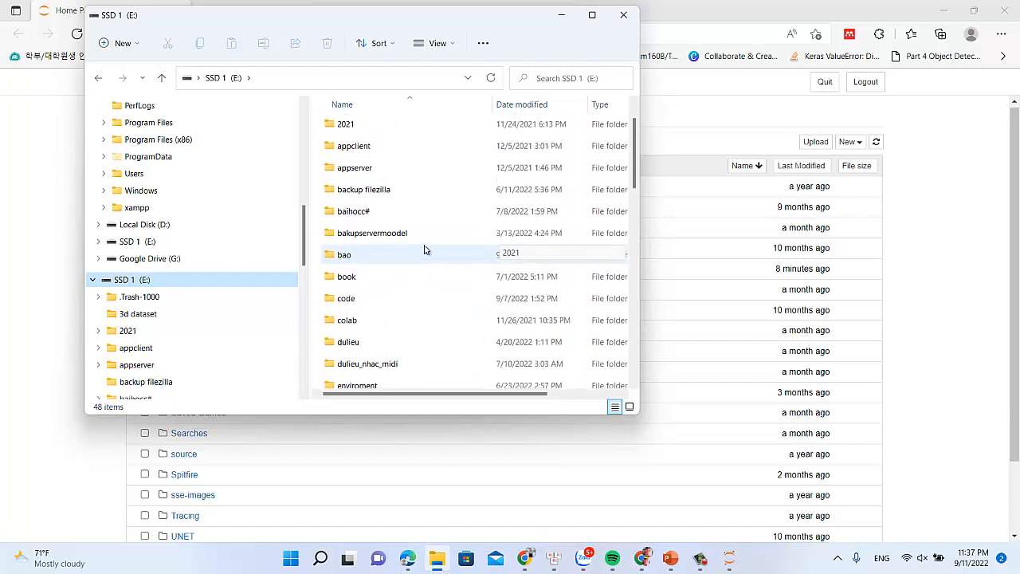
scroll(423, 250, "up", 1)
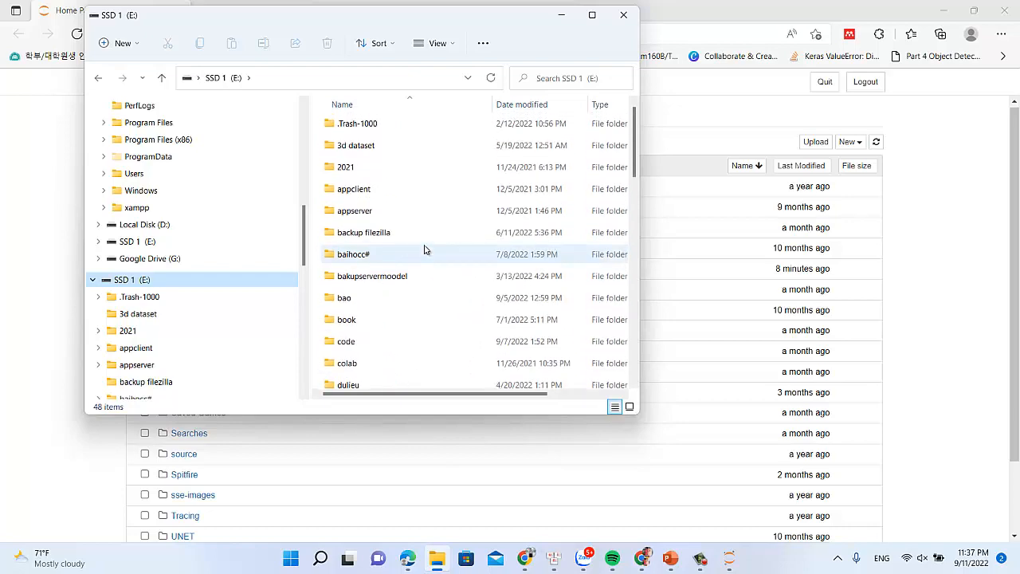
scroll(423, 250, "down", 3)
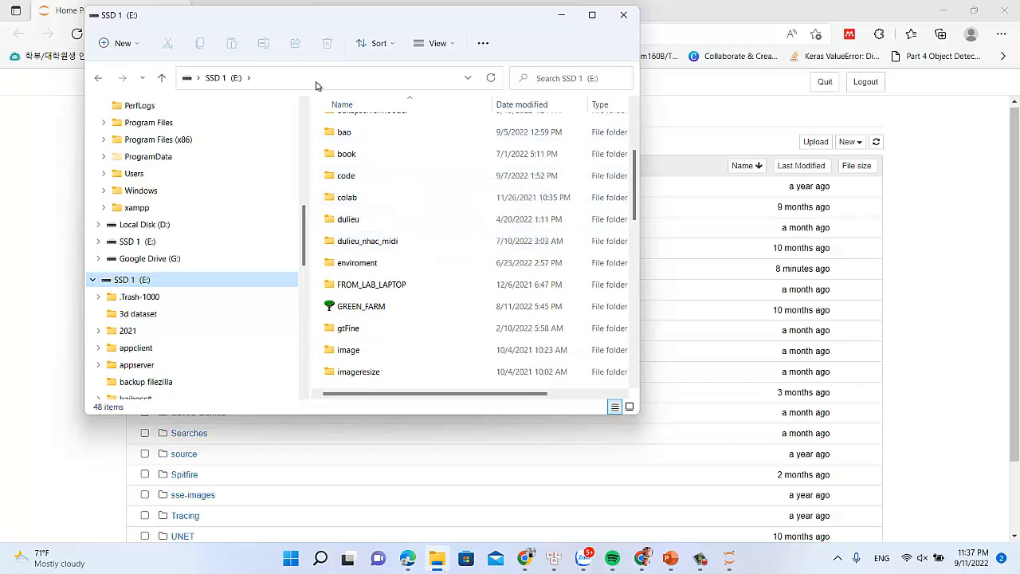
left_click(120, 43)
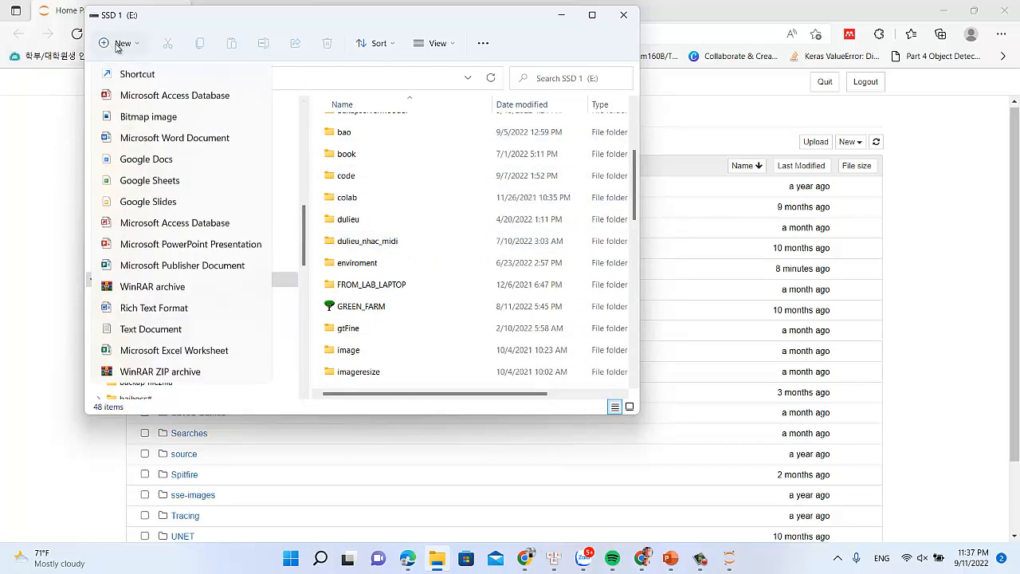
left_click(124, 75)
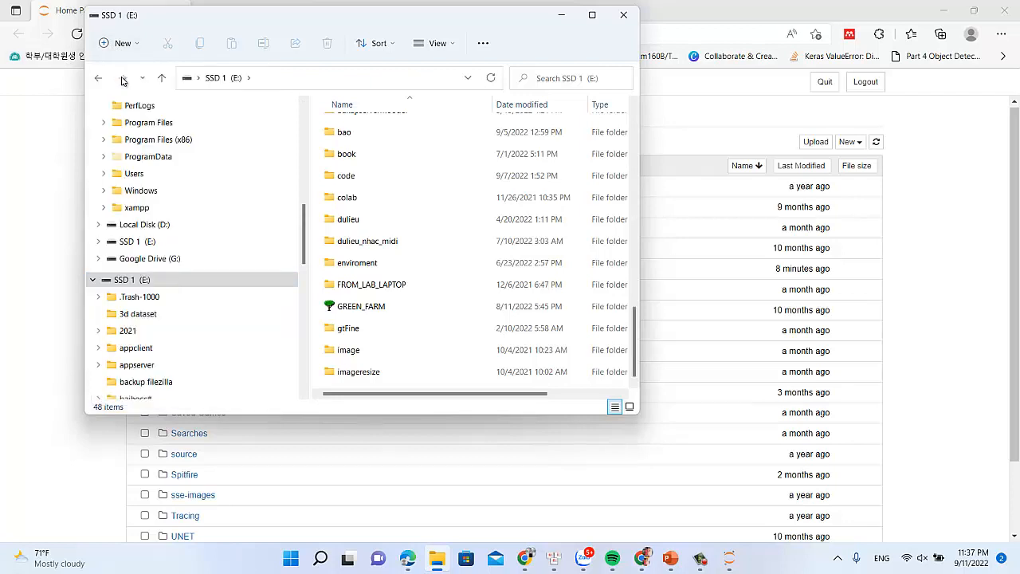
type("de")
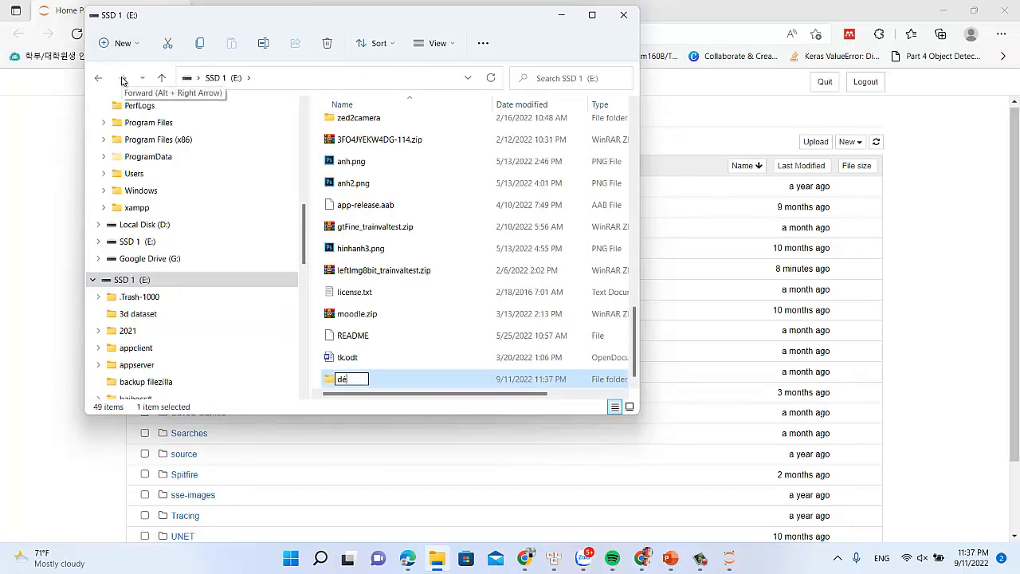
type("eplearning")
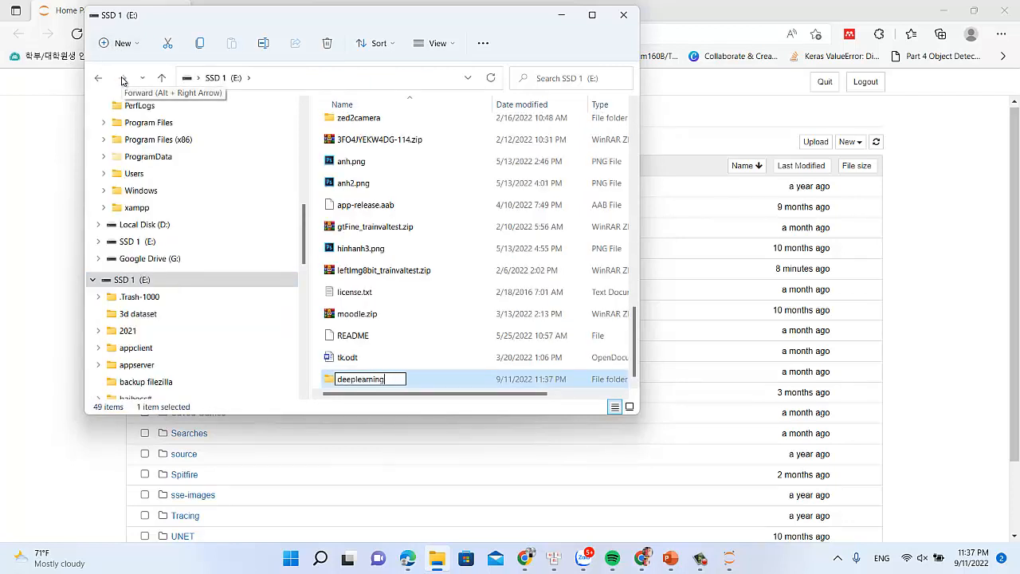
key("Return")
key("Return")
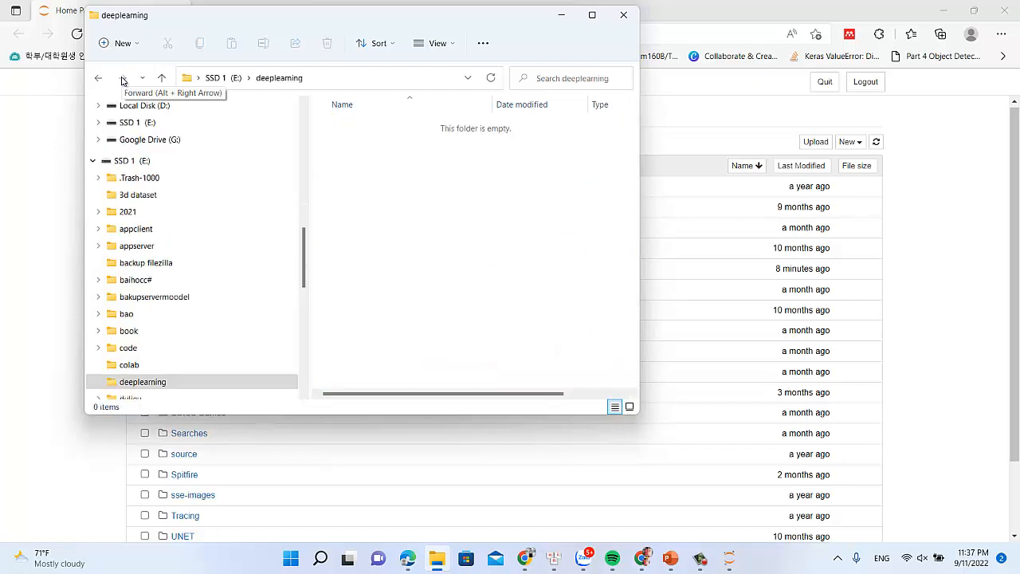
- Open a command prompt in E:\deeplearning and launch Jupyter Notebook from that folder
left_click(331, 82)
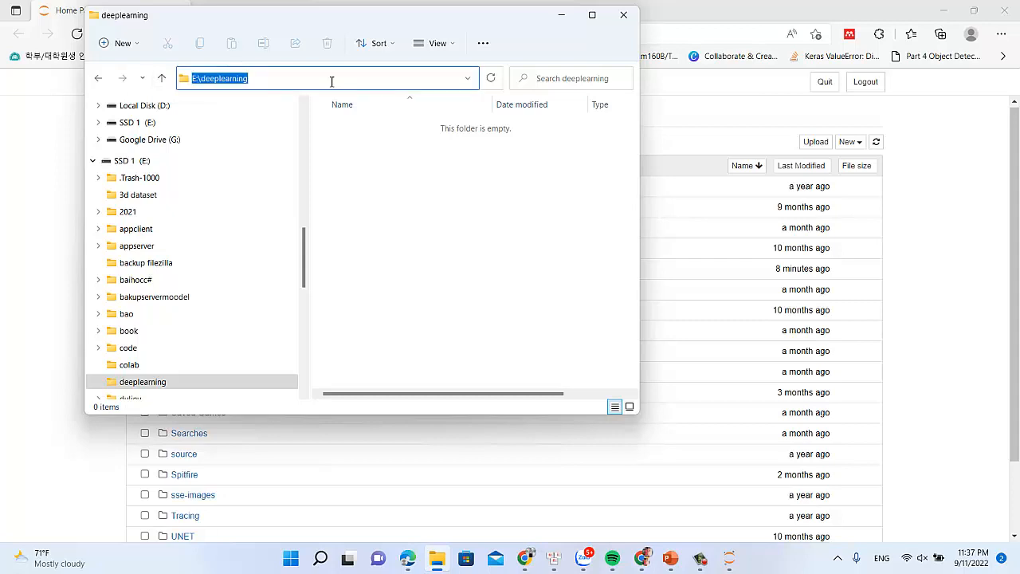
type("cmd")
key("Return")
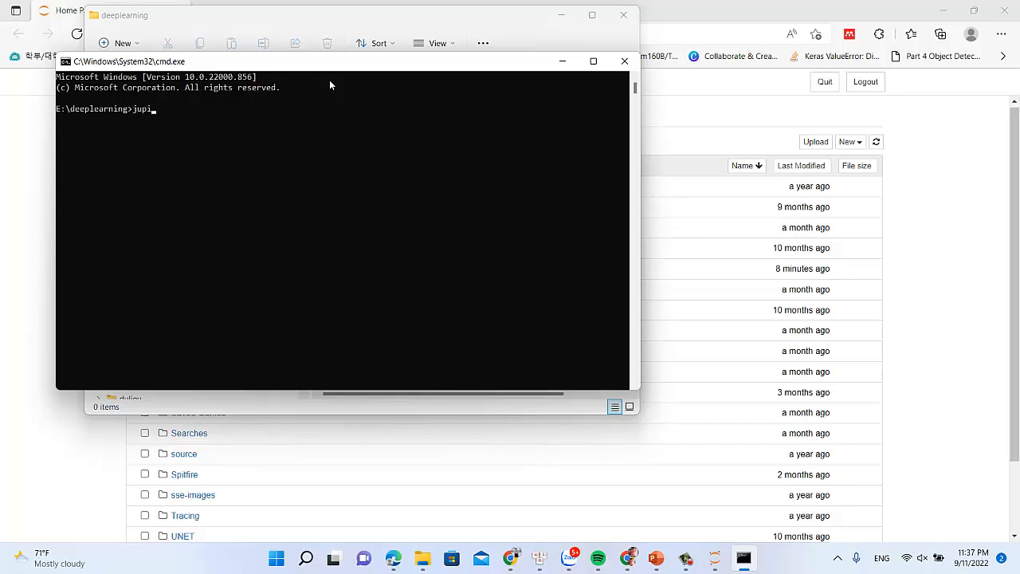
type("notebook")
key("Return")
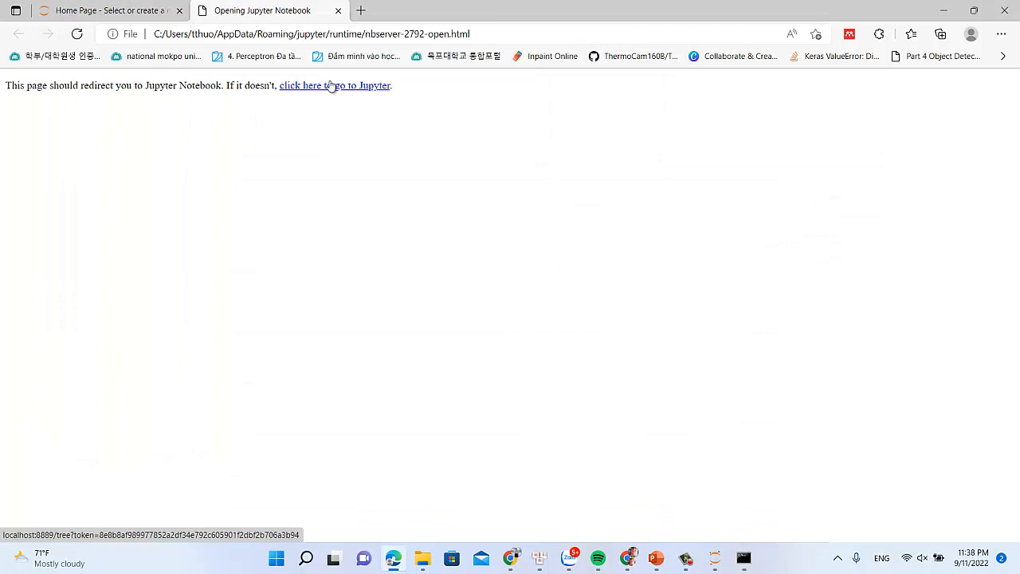
left_click(332, 85)
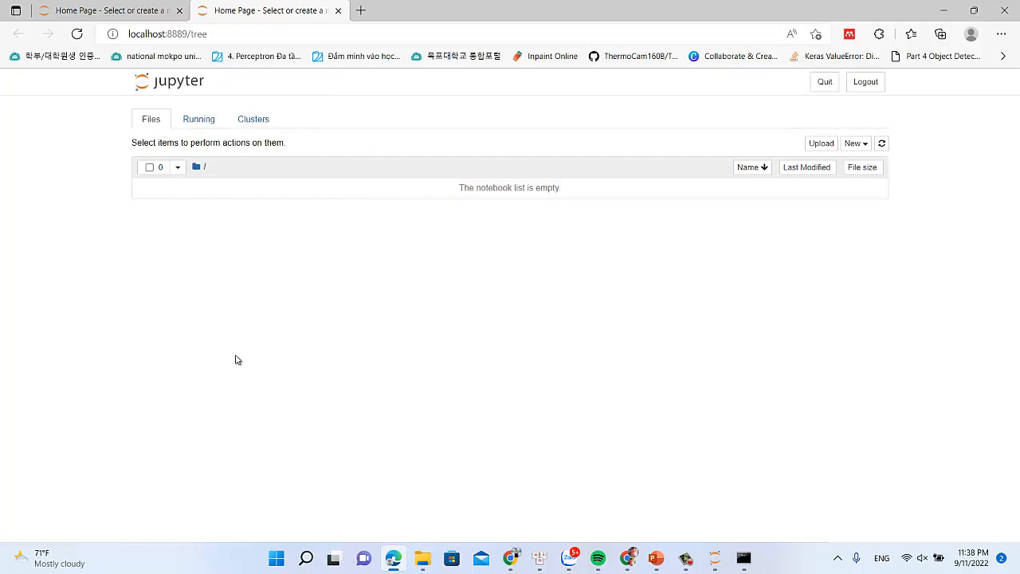
- Create a new Python 3 (ipykernel) notebook and rename it sample1
left_click(852, 147)
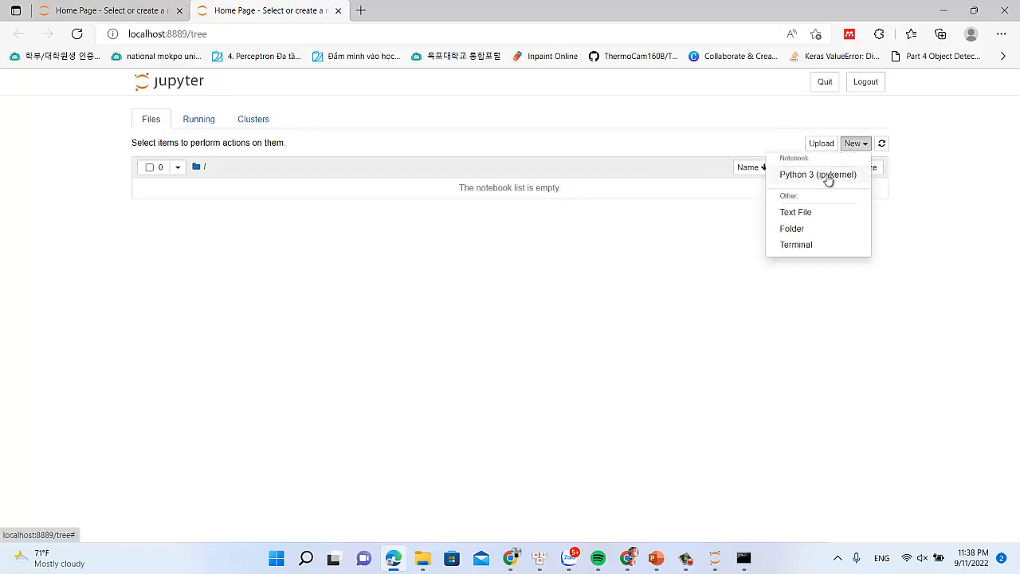
left_click(825, 175)
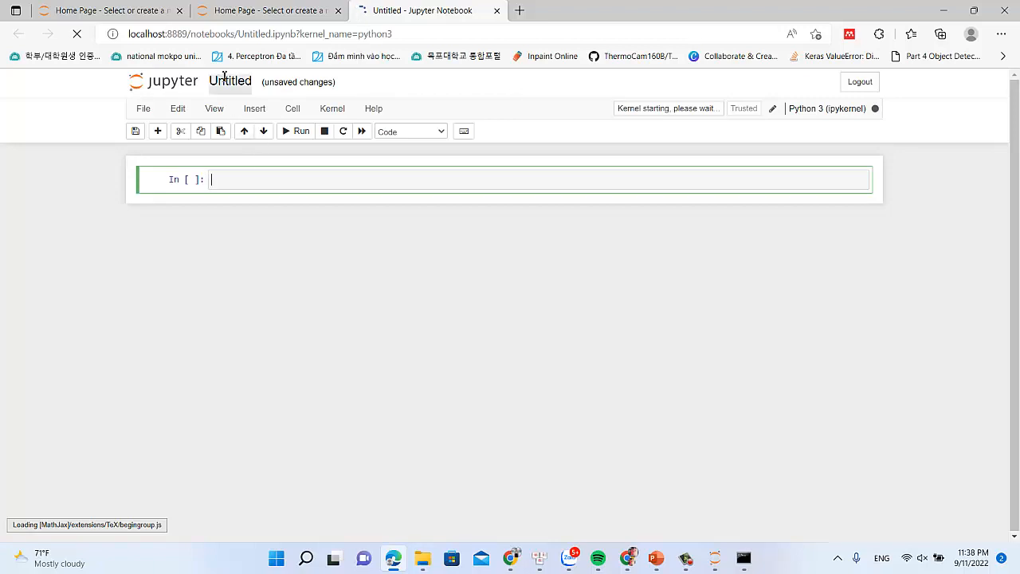
left_click(227, 82)
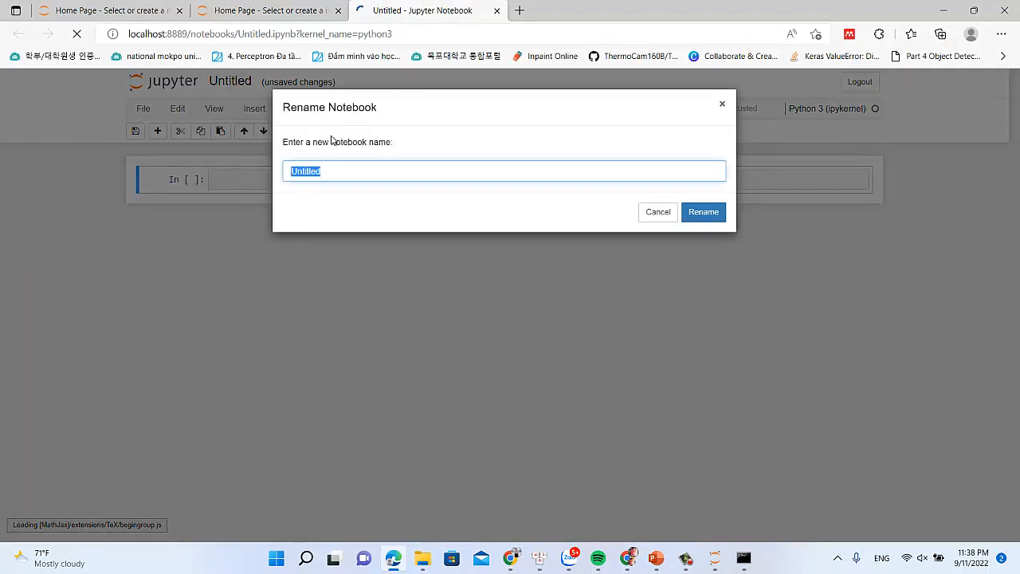
type("sample1")
left_click(692, 217)
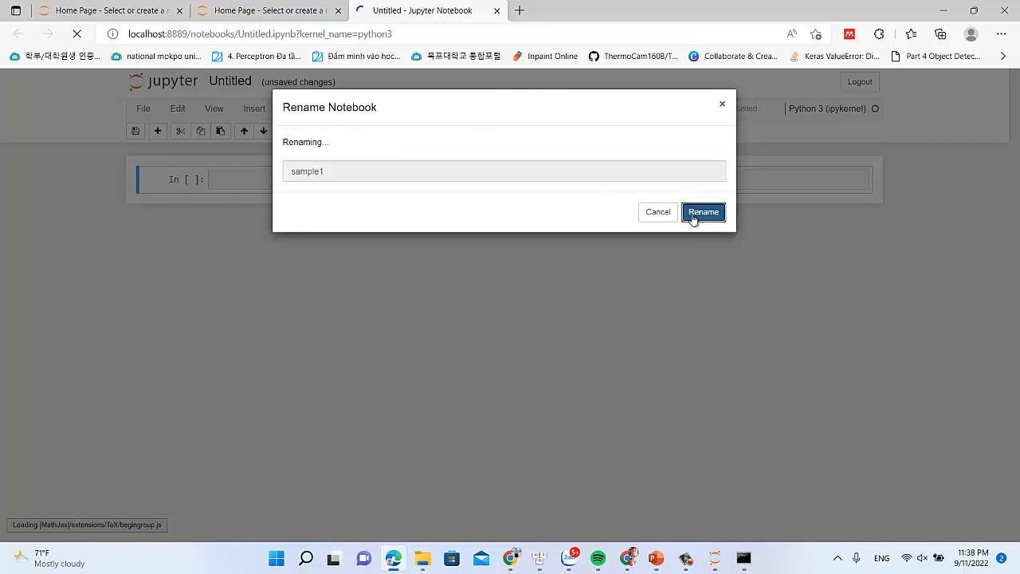
- Enter print('hello world') in the first cell of the sample1 notebook and run it
left_click(629, 180)
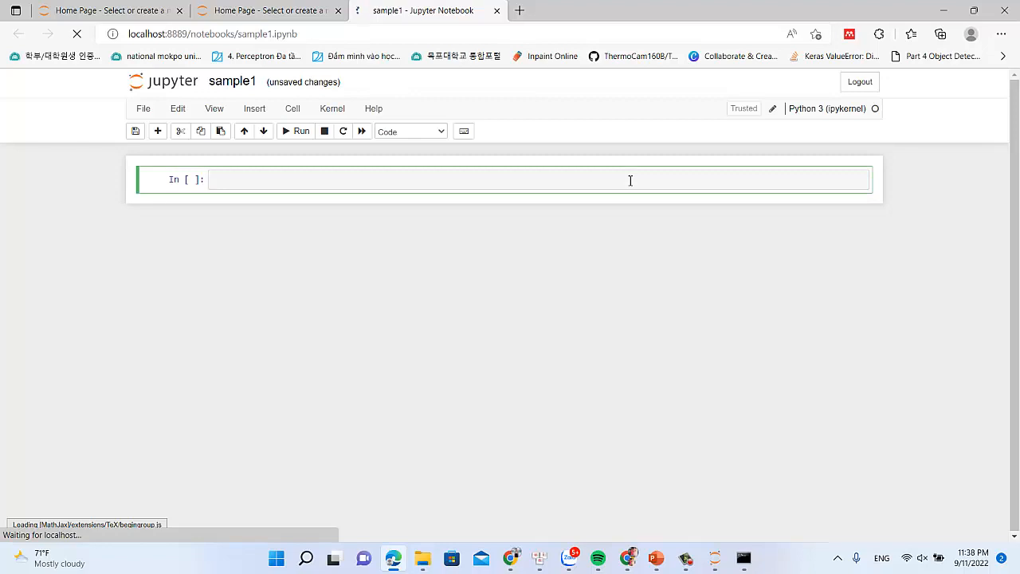
type("print('helo")
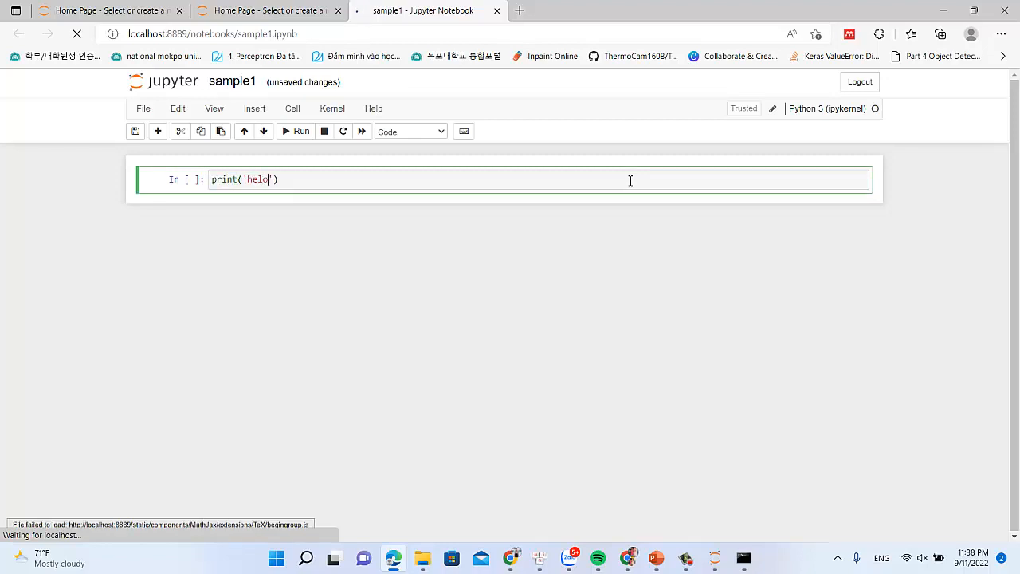
key("BackSpace")
type("lo world")
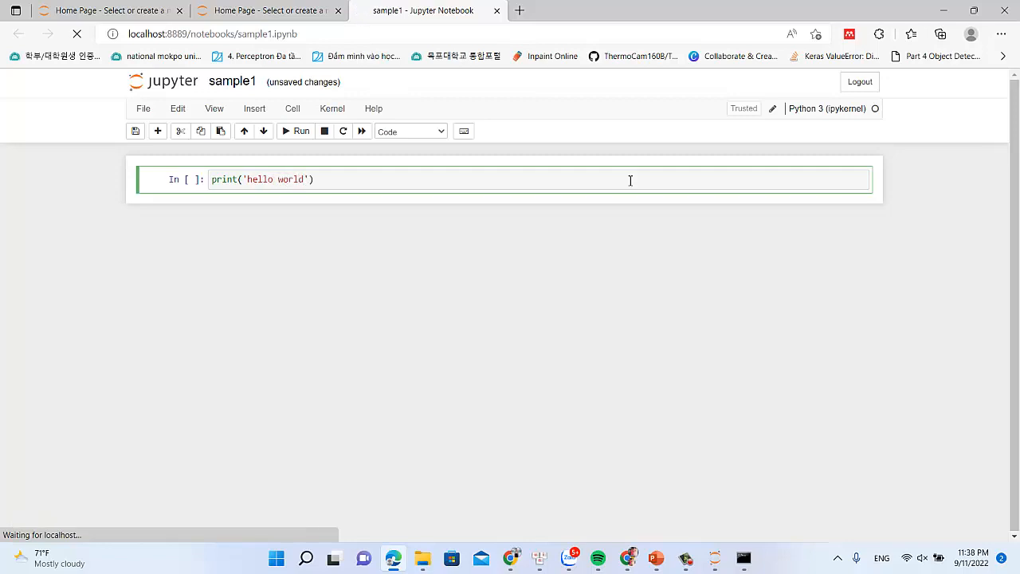
left_click(298, 133)
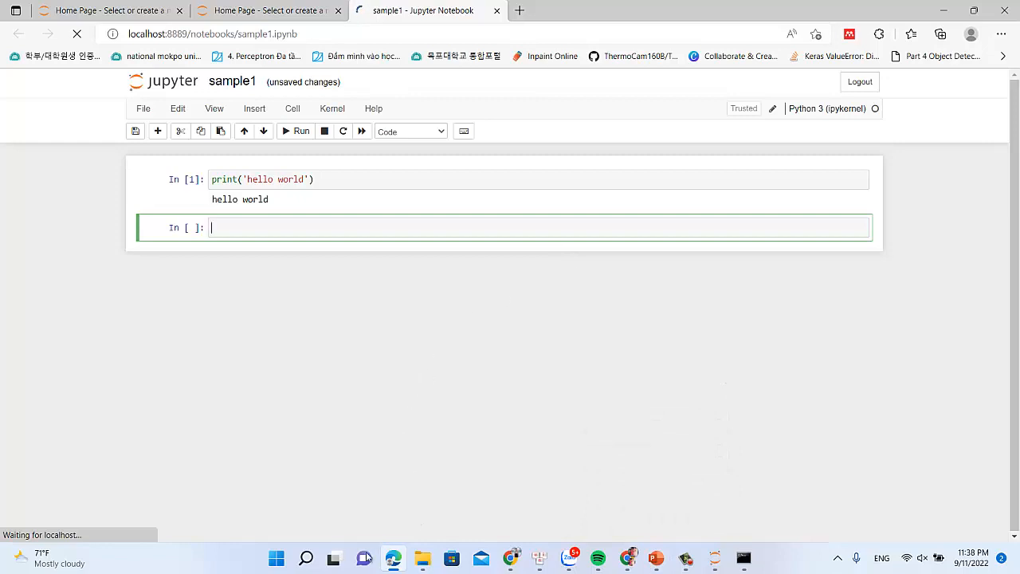
- Switch to the RUN YOLOV5 ON COLAB AND JUPYTER.pptx presentation in PowerPoint and find the slide on installing and launching LabelImg
mouse_move(425, 561)
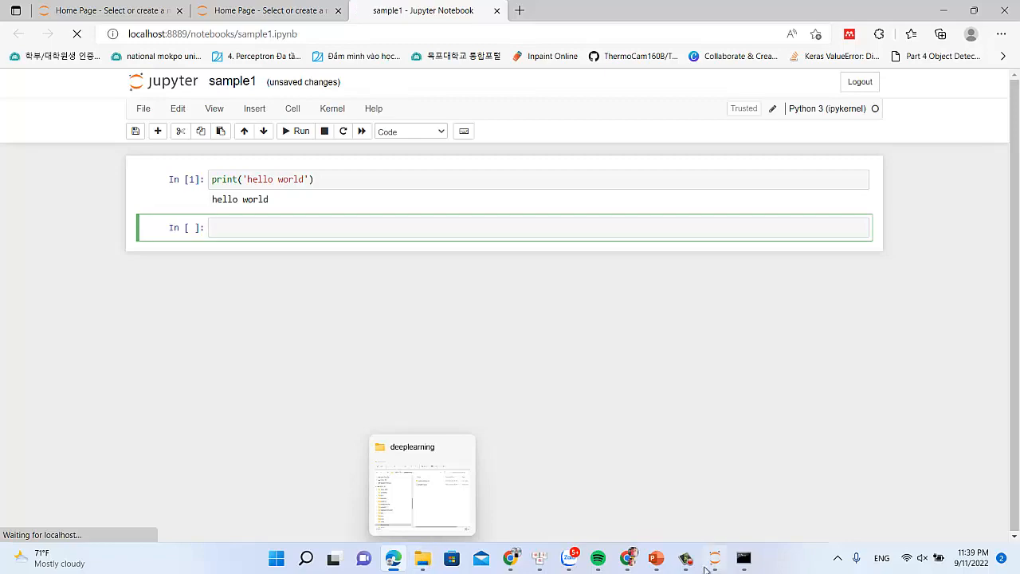
left_click(656, 558)
left_click(1009, 114)
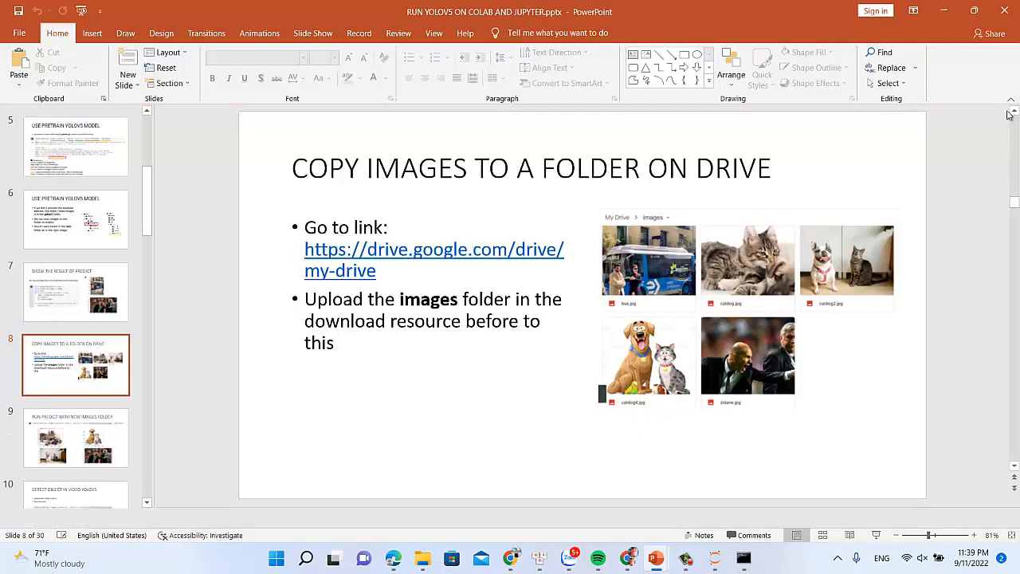
scroll(540, 349, "down", 3)
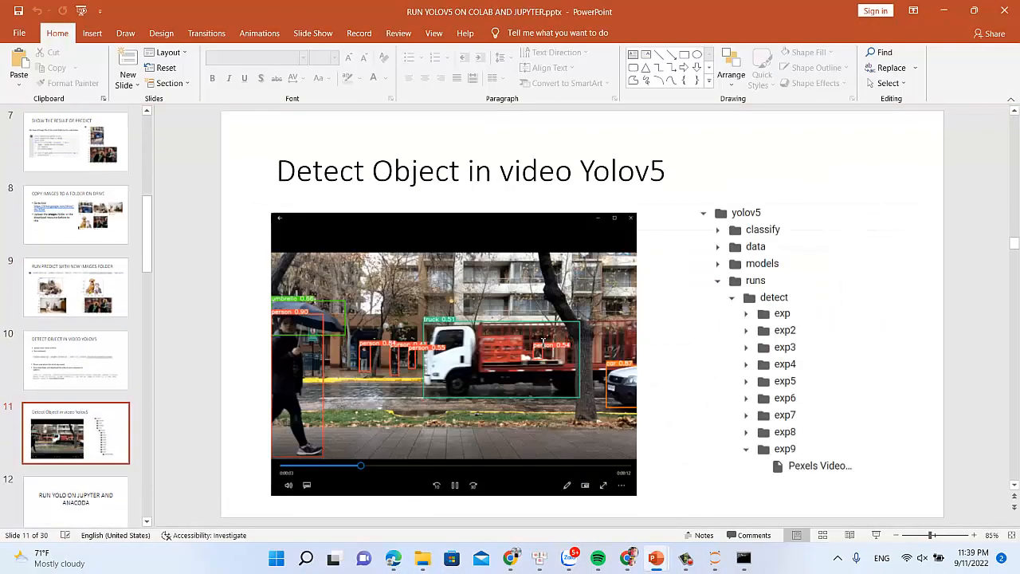
scroll(541, 344, "down", 3)
scroll(541, 343, "down", 1)
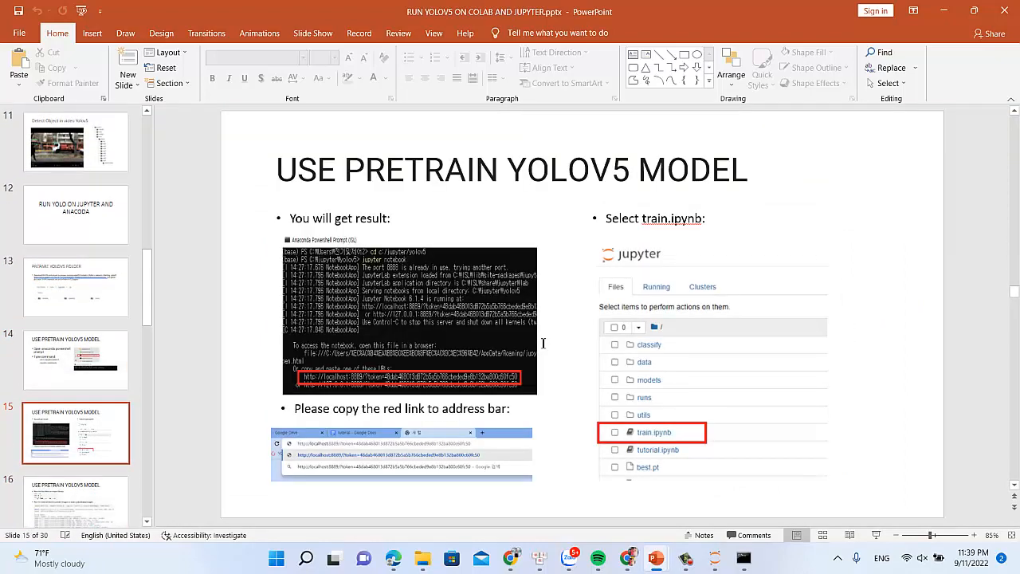
scroll(541, 343, "down", 2)
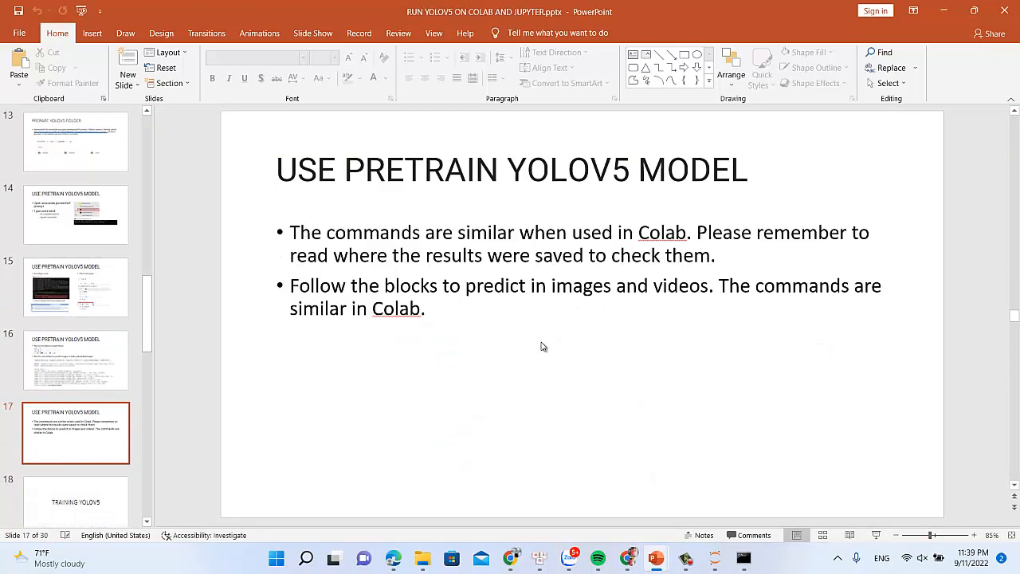
scroll(543, 343, "down", 2)
scroll(543, 343, "down", 4)
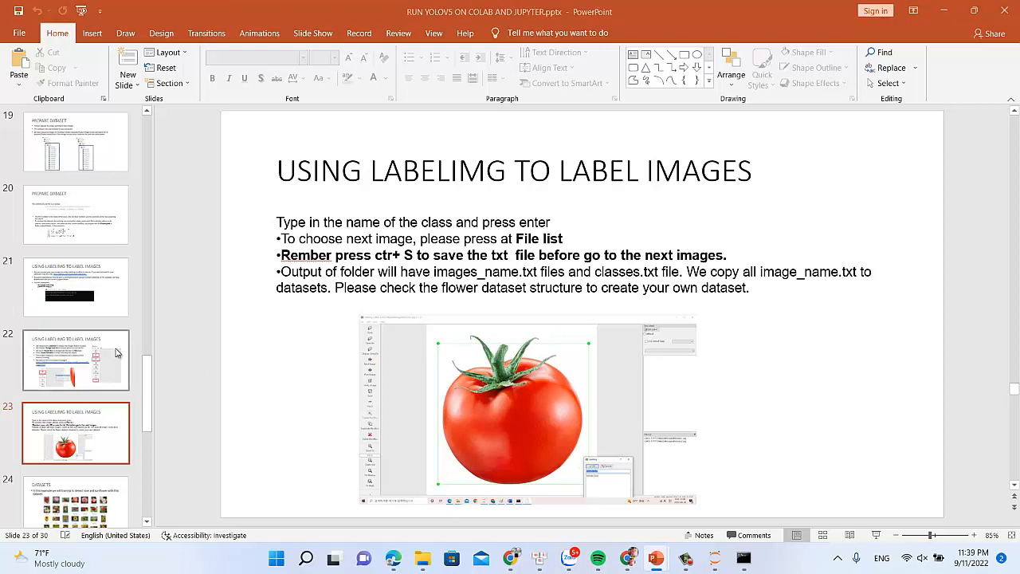
left_click(62, 365)
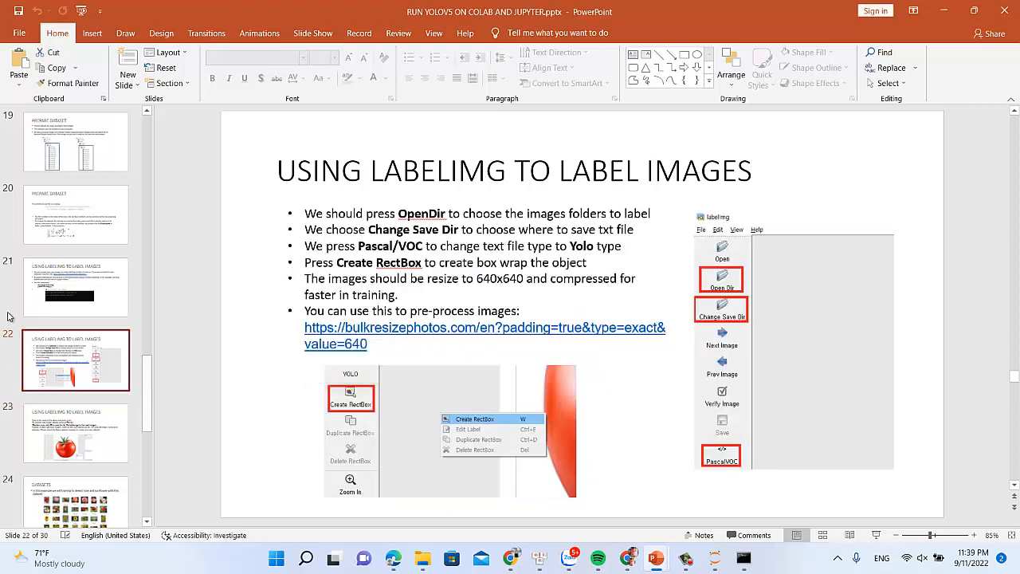
left_click(49, 296)
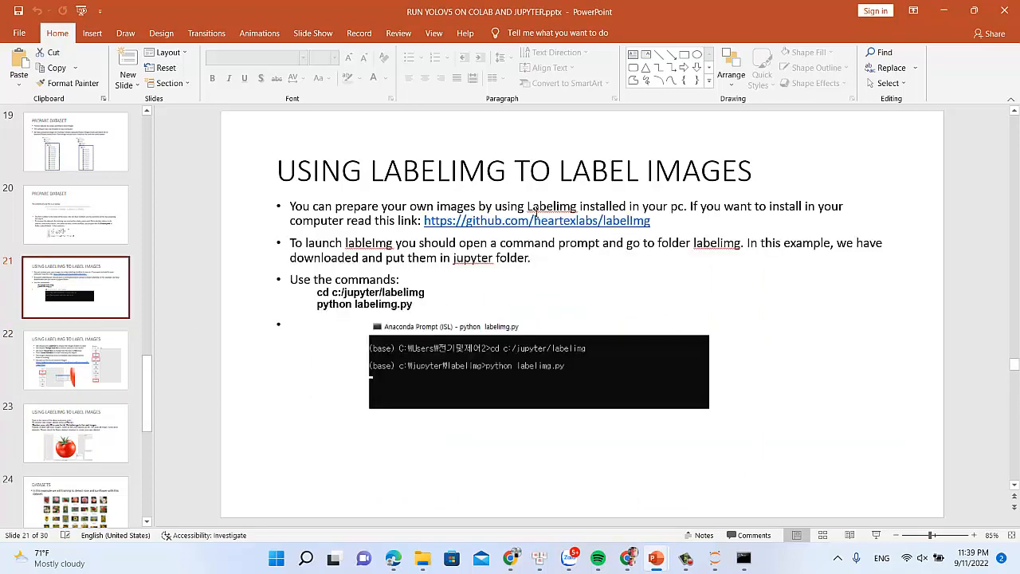
- Open the slide's heartexlabs/labelImg GitHub link and examine the installation instructions in the README
left_click(501, 222, "ctrl")
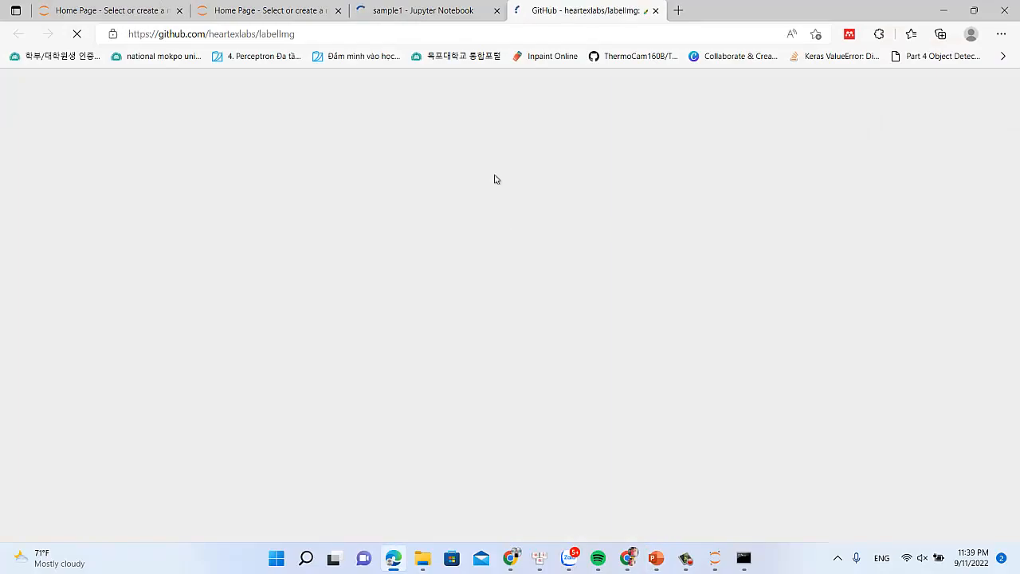
scroll(372, 370, "down", 2)
scroll(372, 370, "down", 8)
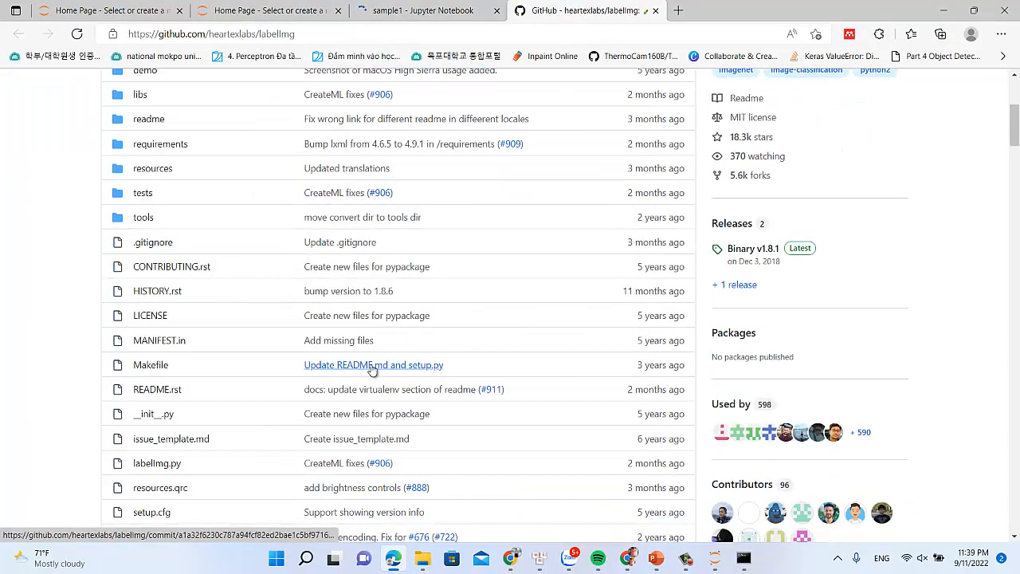
scroll(370, 365, "down", 6)
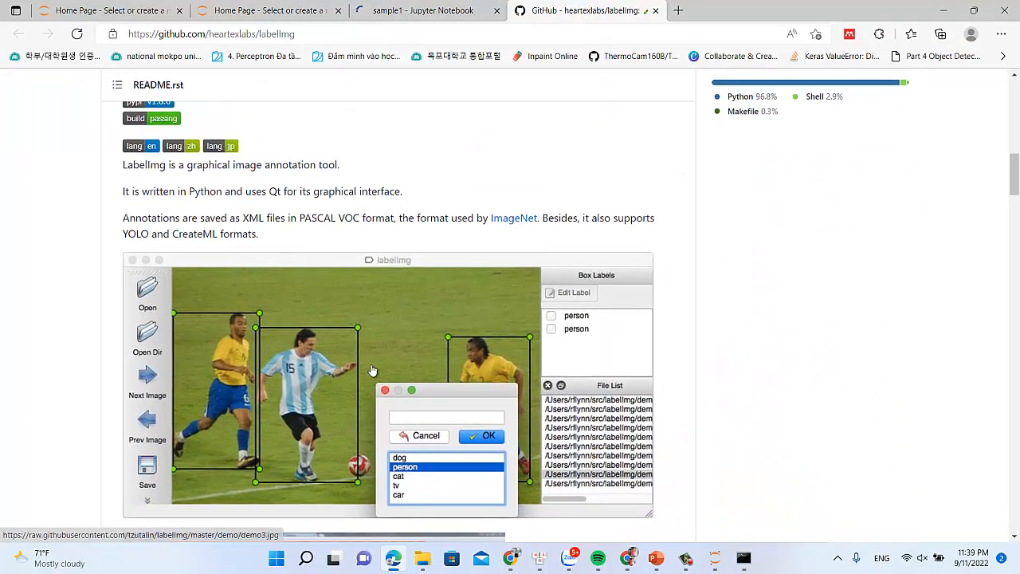
scroll(370, 369, "down", 5)
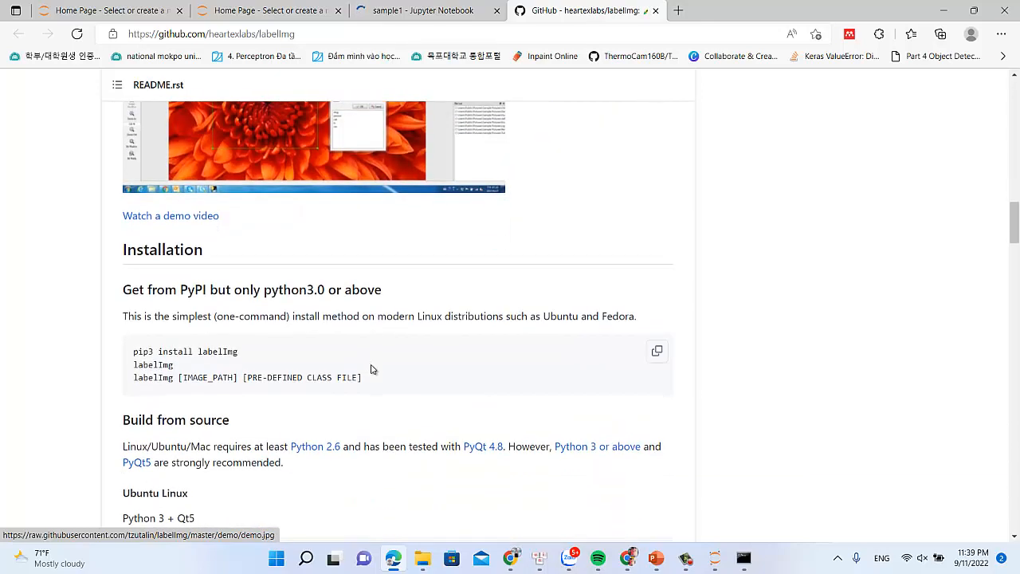
scroll(371, 369, "down", 3)
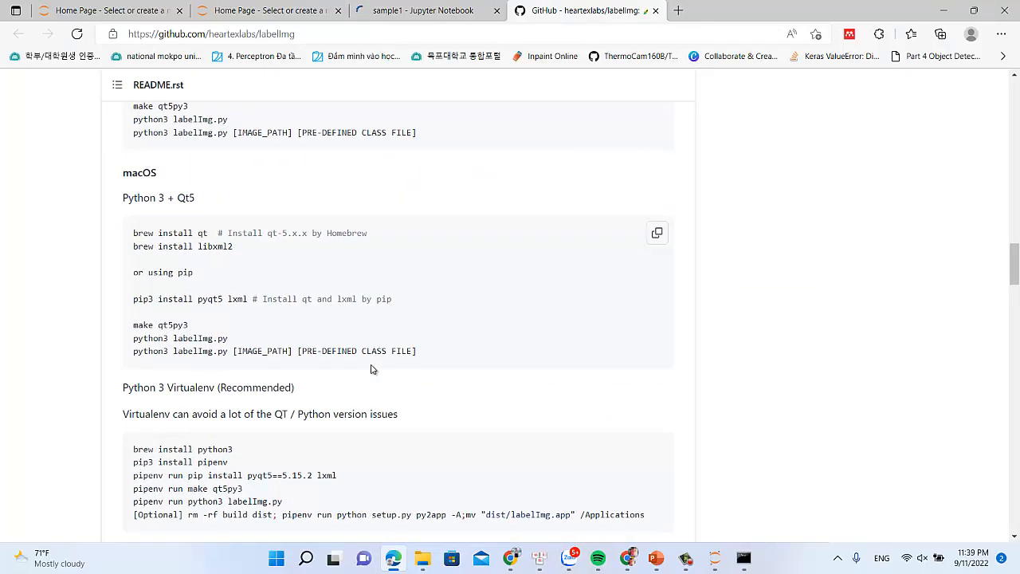
- Find the Windows + Anaconda instructions in the labelImg README and copy the conda install pyqt=5 command
scroll(370, 368, "down", 1)
scroll(370, 368, "up", 2)
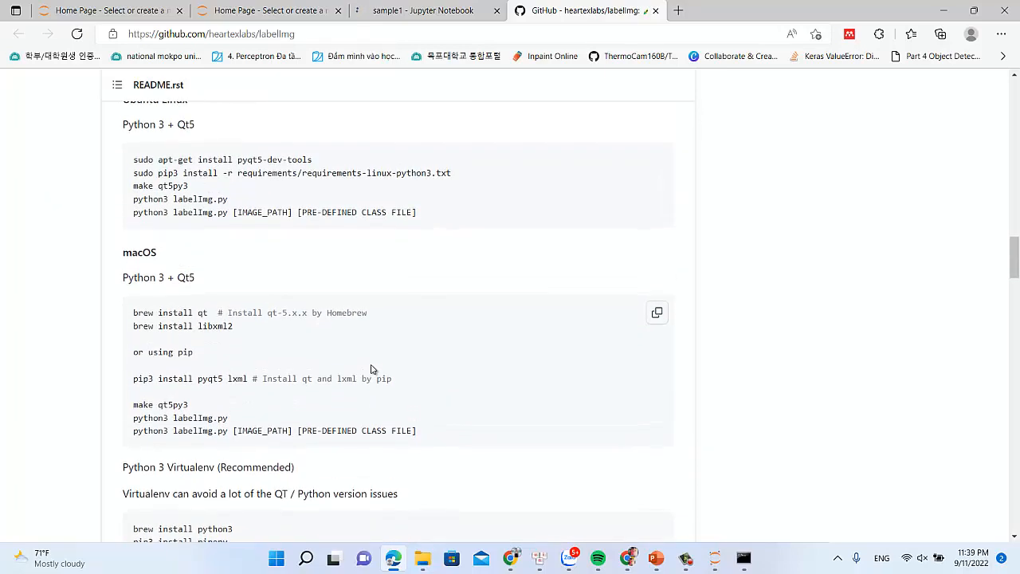
scroll(370, 369, "down", 4)
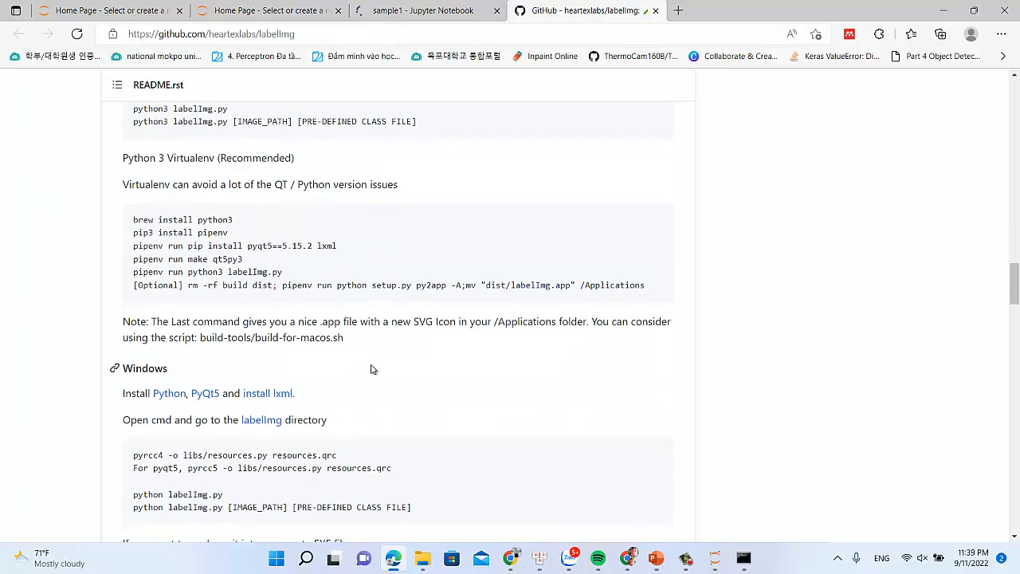
scroll(371, 368, "down", 4)
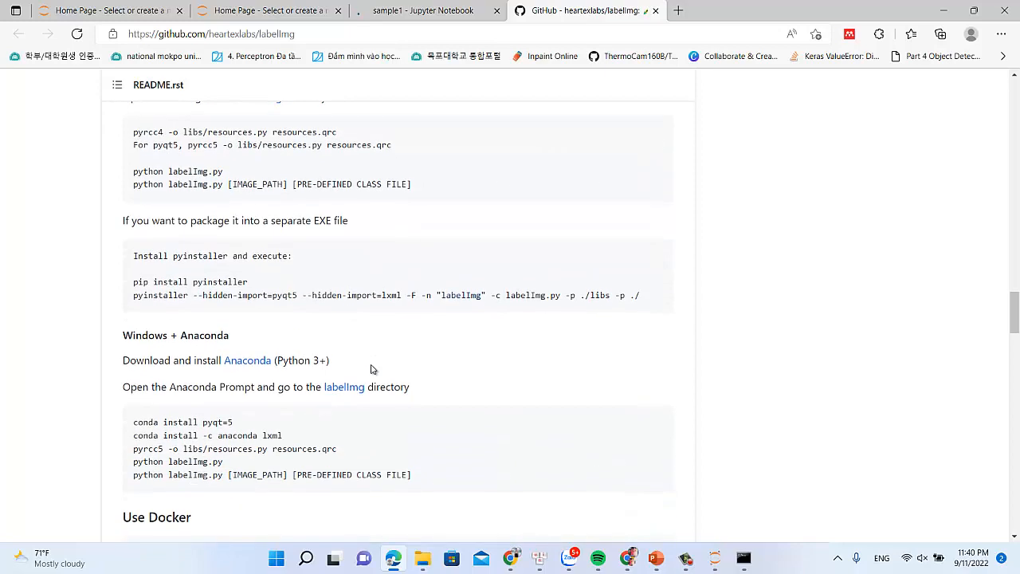
scroll(370, 369, "down", 2)
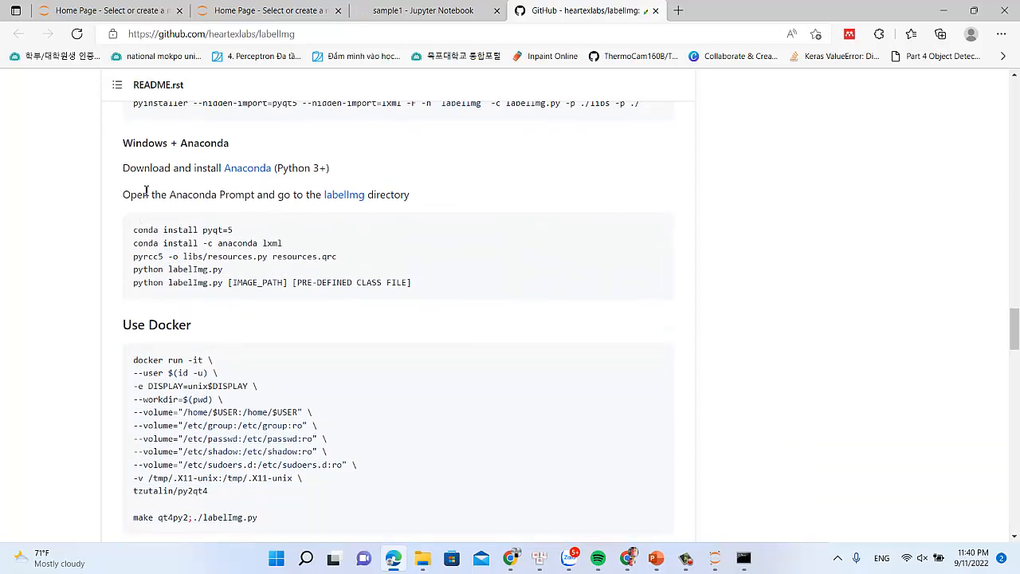
double_click(135, 231)
left_click_drag(135, 231, 228, 230)
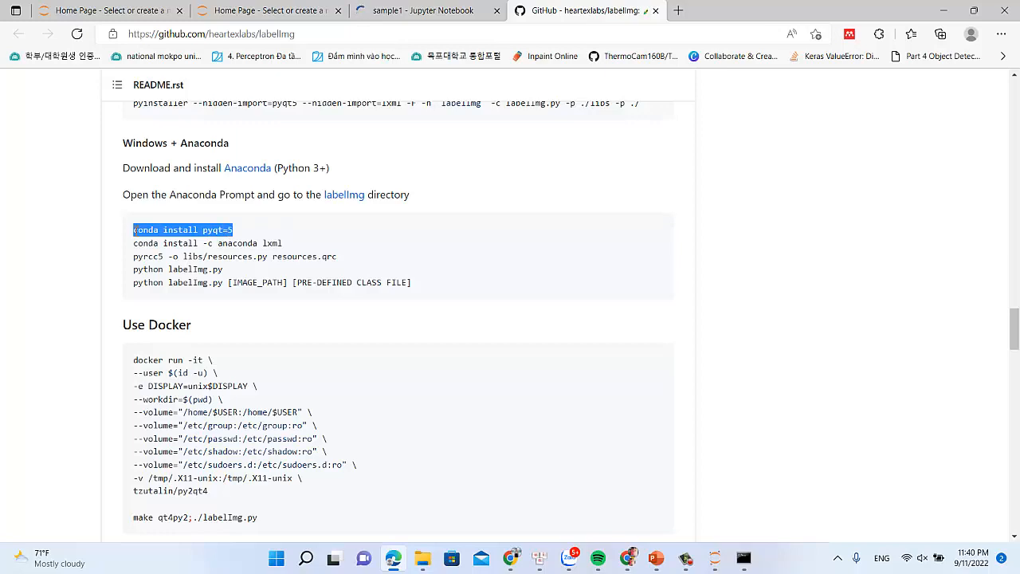
- Open the Anaconda Powershell Prompt and enter the command conda install pyqt=5
key("super")
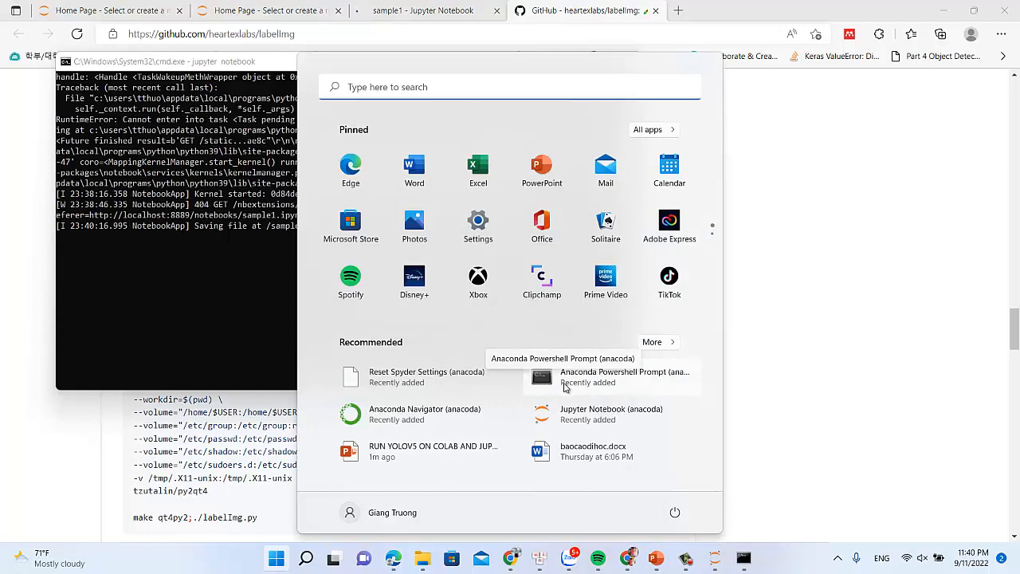
left_click(565, 379)
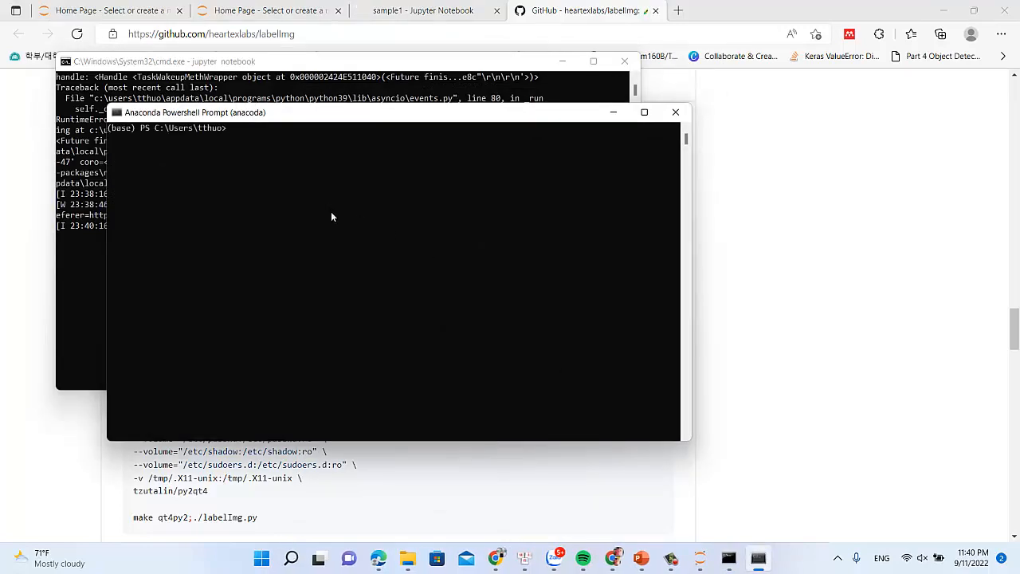
type("s")
key("BackSpace")
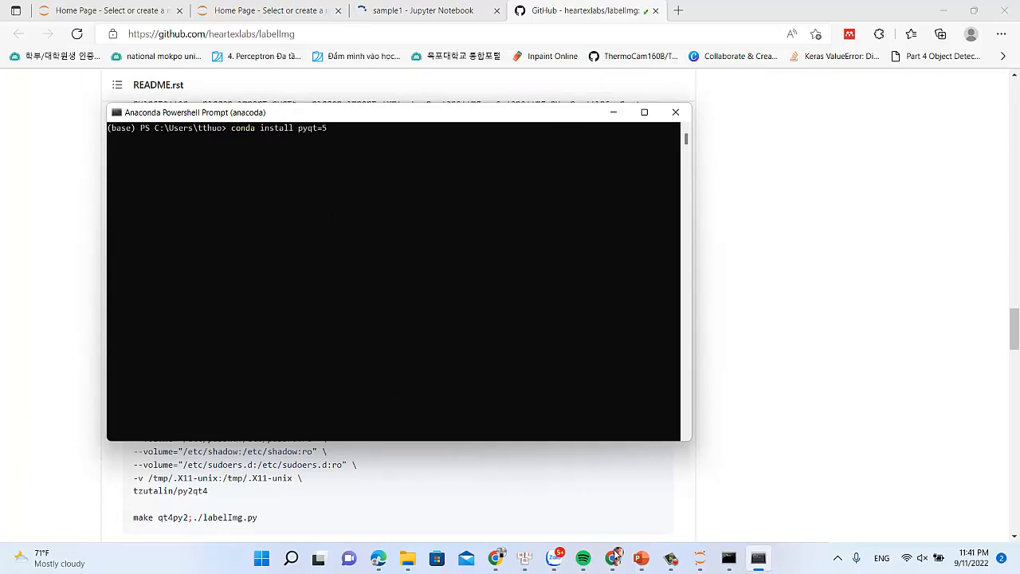
left_click(705, 562)
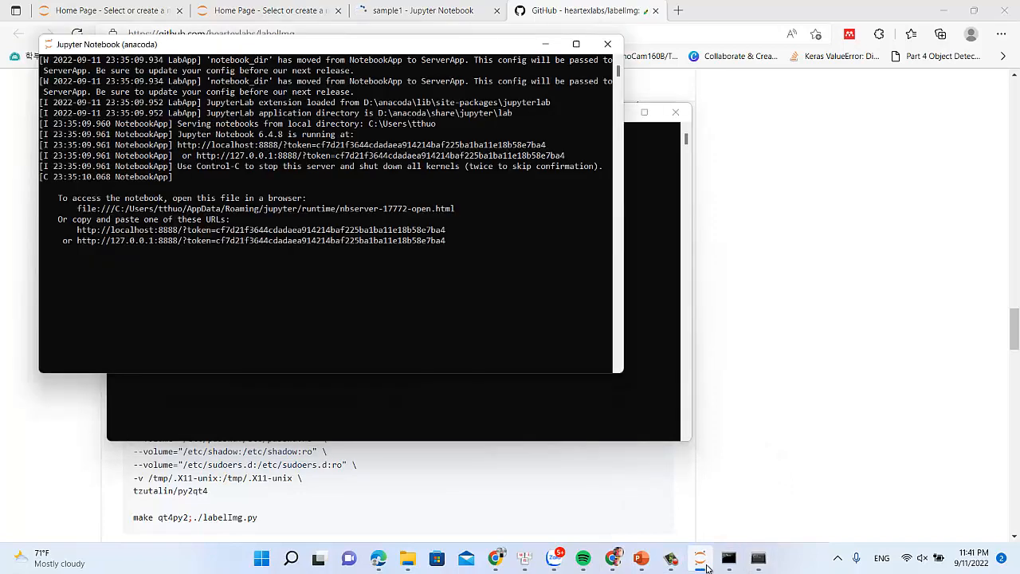
left_click(1017, 5)
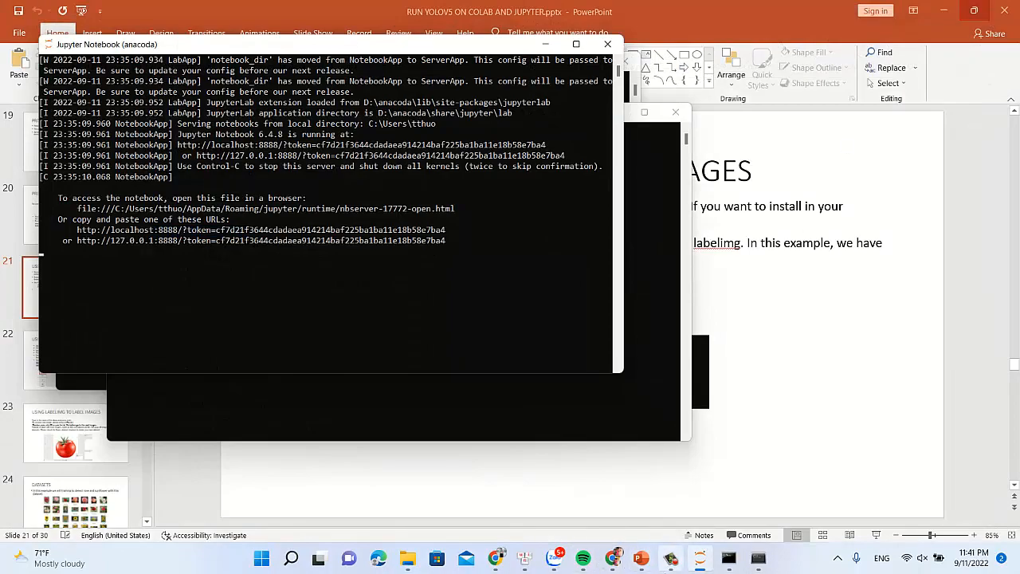
mouse_move(707, 564)
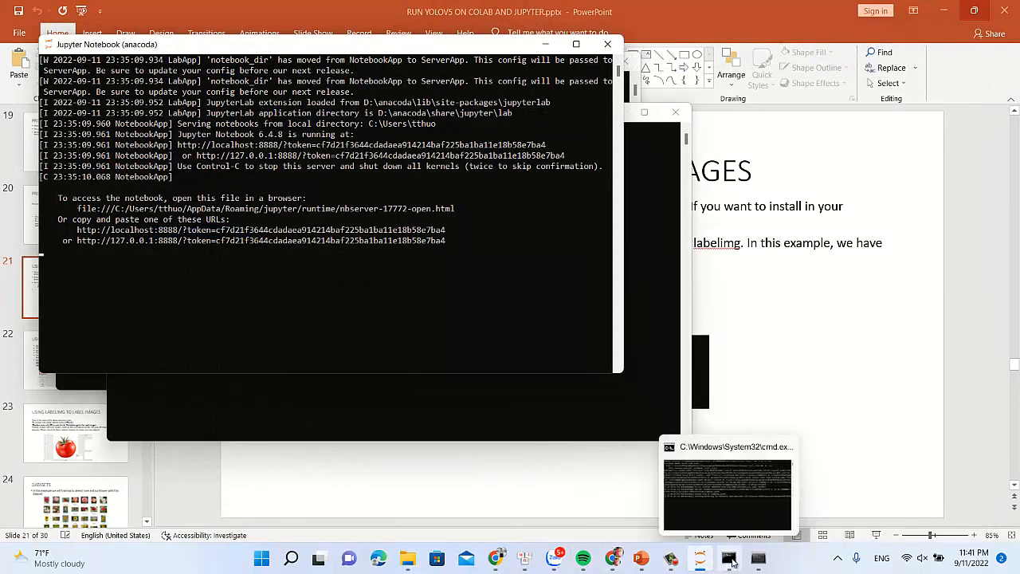
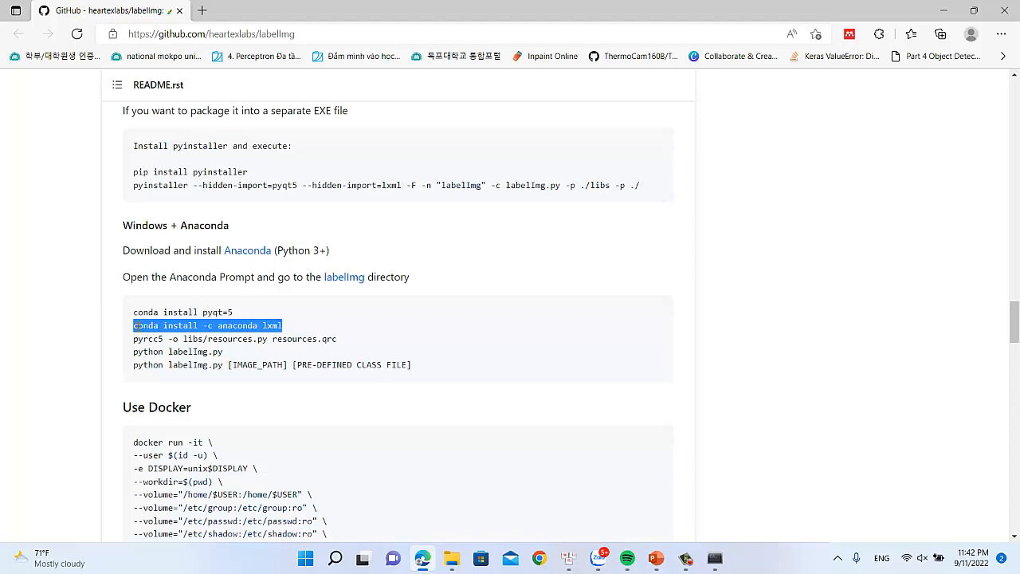
- Run conda install -c anaconda lxml in the Anaconda Powershell Prompt
key("alt+Tab")
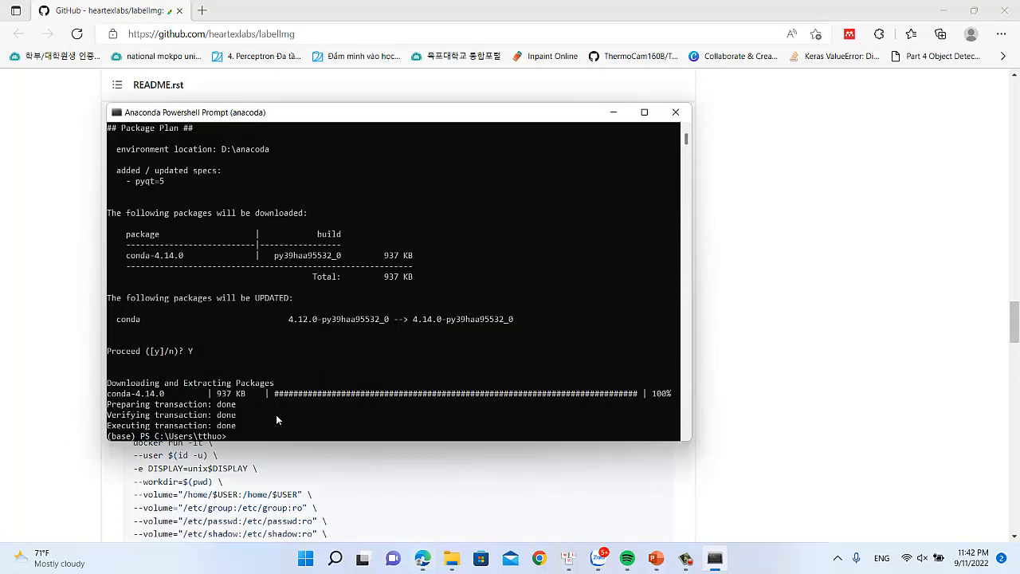
type("conda install -c anaconda lxml")
key("Return")
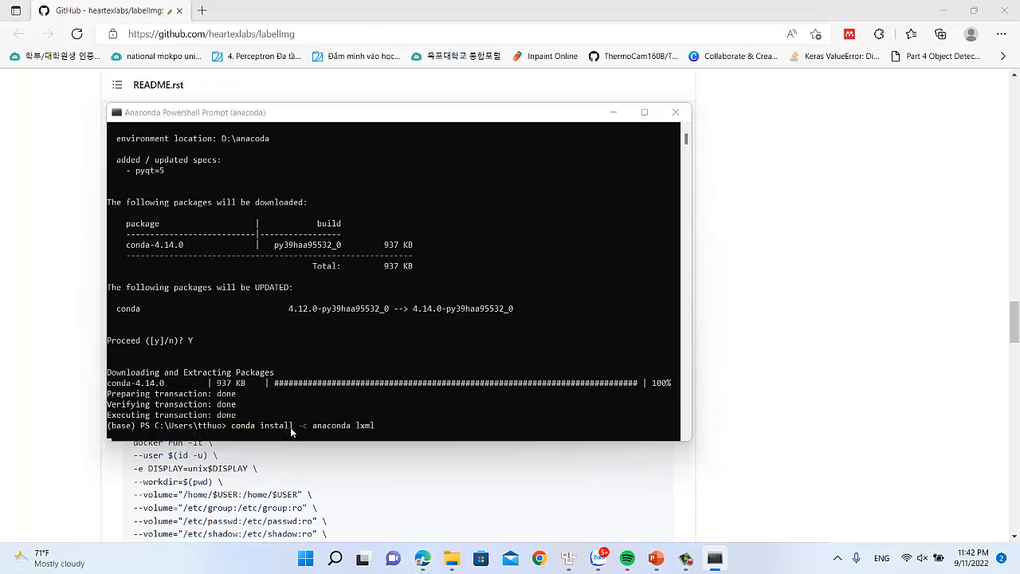
- Return to the labelImg GitHub page in the browser and download the repository as a ZIP file
key("alt+Tab")
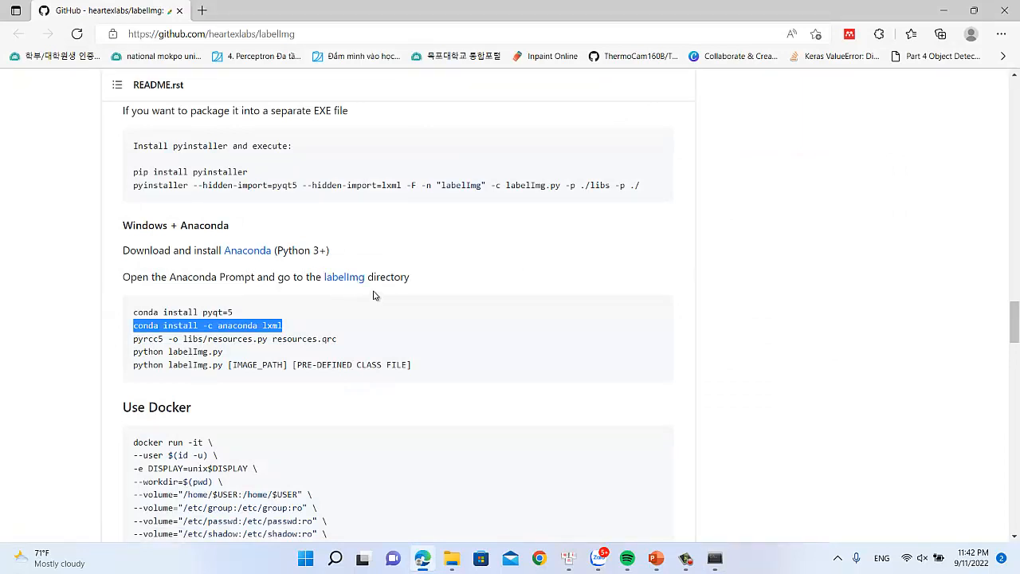
scroll(455, 290, "up", 20)
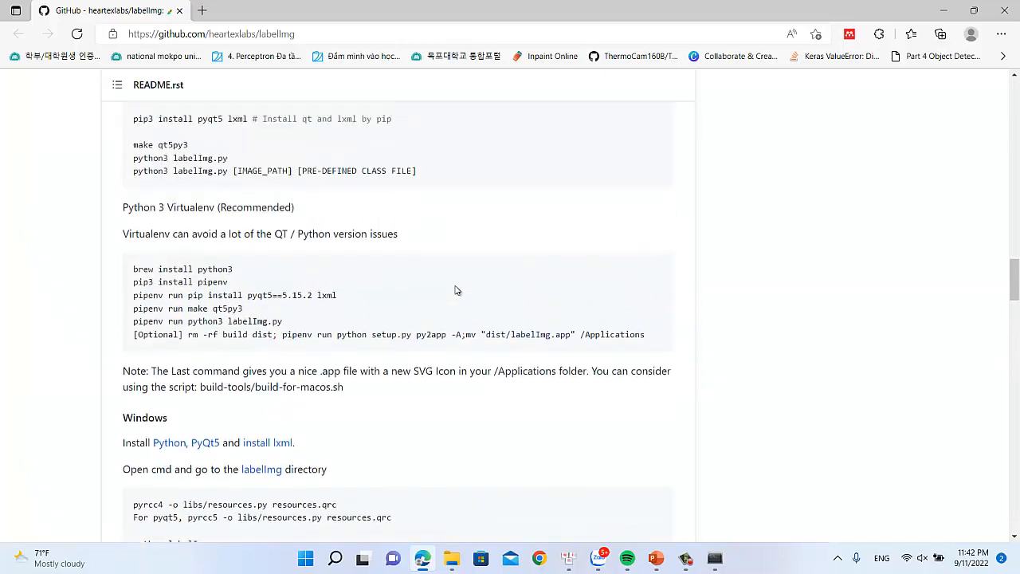
scroll(457, 291, "up", 15)
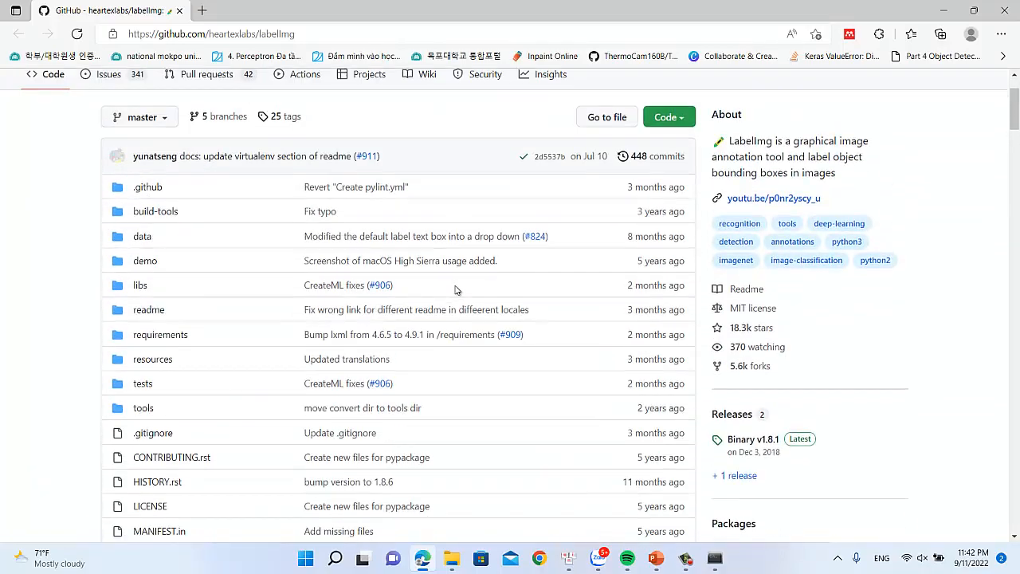
left_click(657, 127)
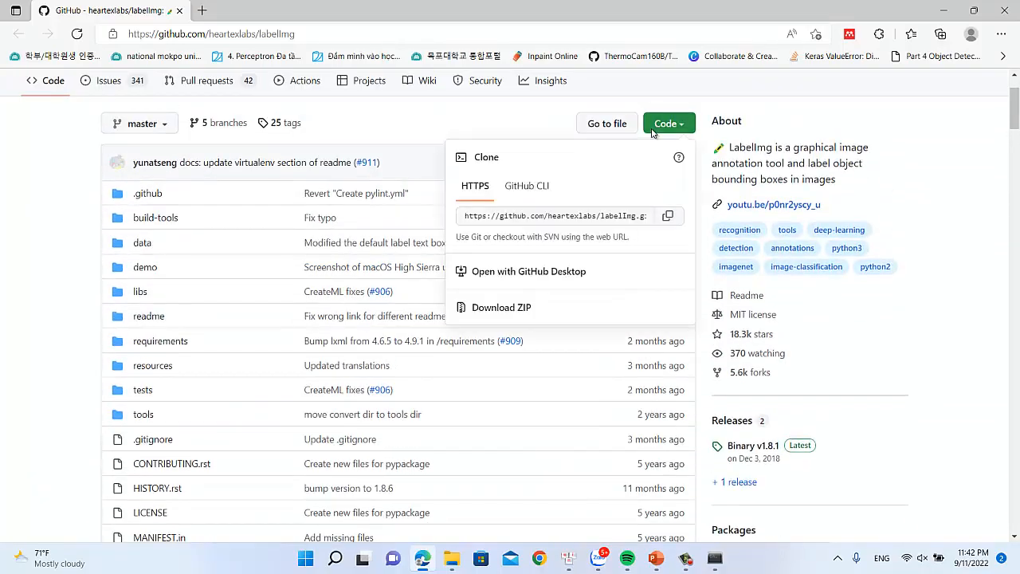
left_click(493, 315)
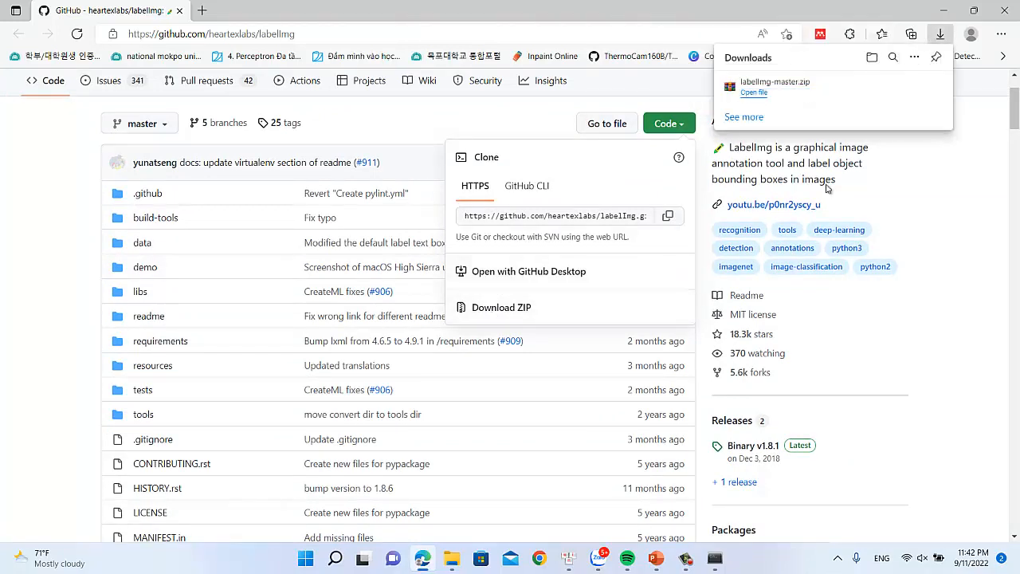
- Move labelImg-master.zip from the Downloads folder into E:\deeplearning
left_click(894, 87)
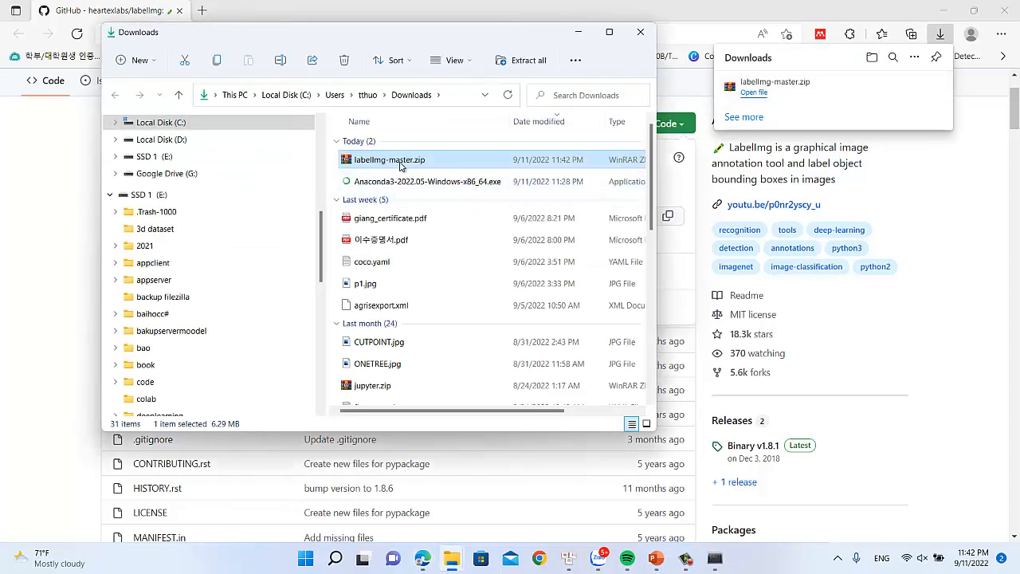
right_click(400, 165)
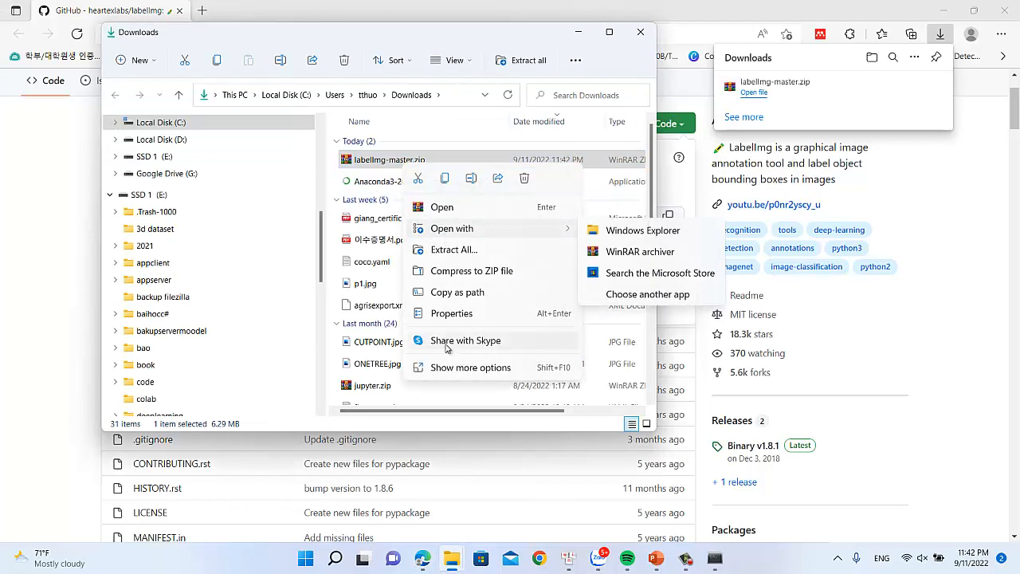
left_click(419, 182)
scroll(233, 263, "down", 10)
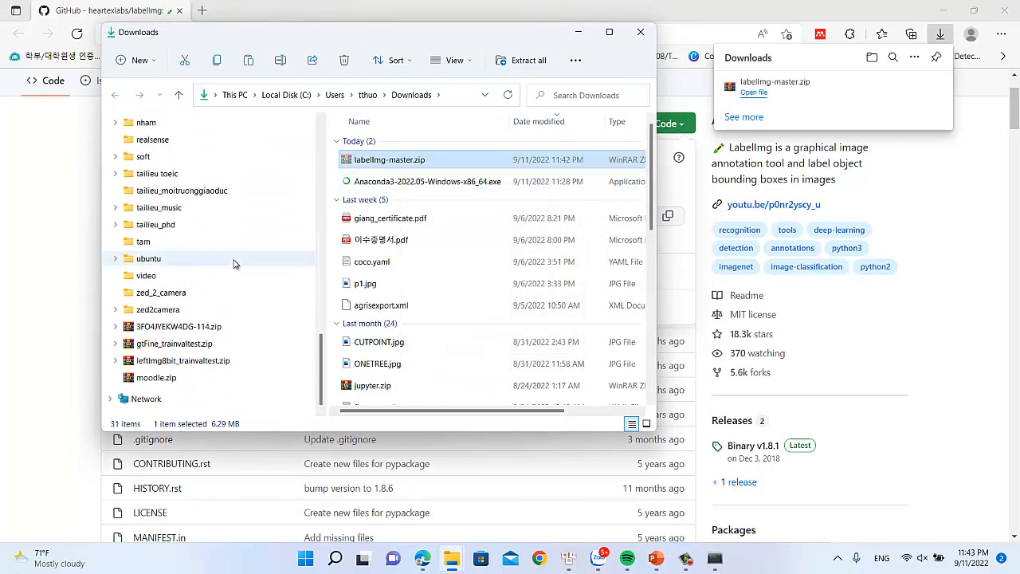
scroll(233, 263, "up", 4)
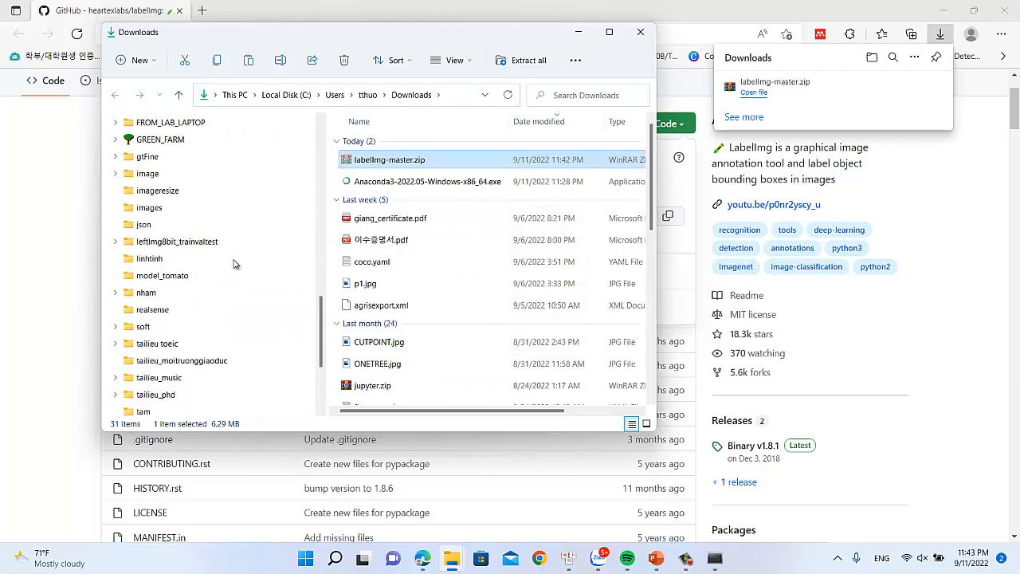
scroll(233, 263, "up", 3)
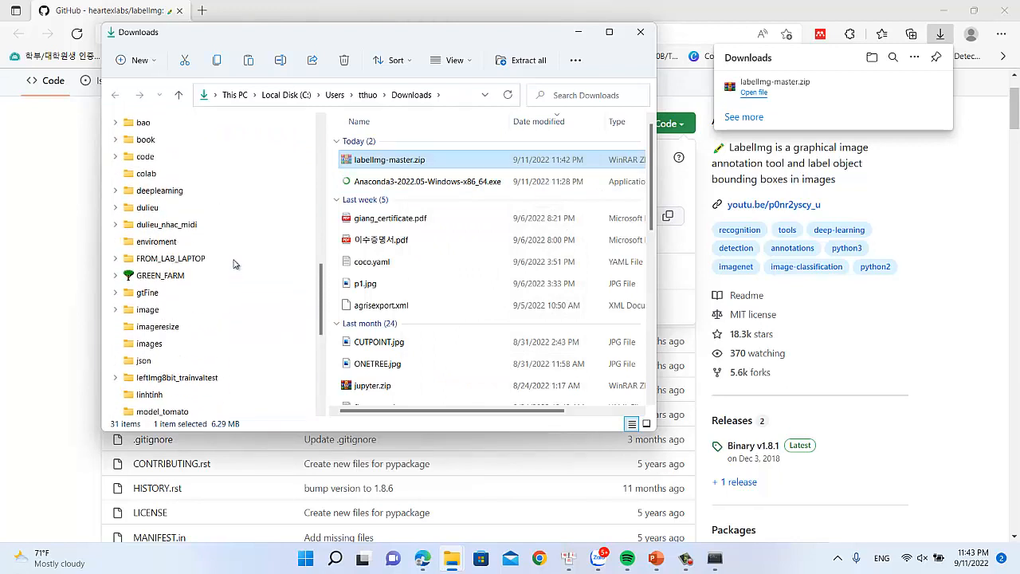
scroll(233, 263, "up", 1)
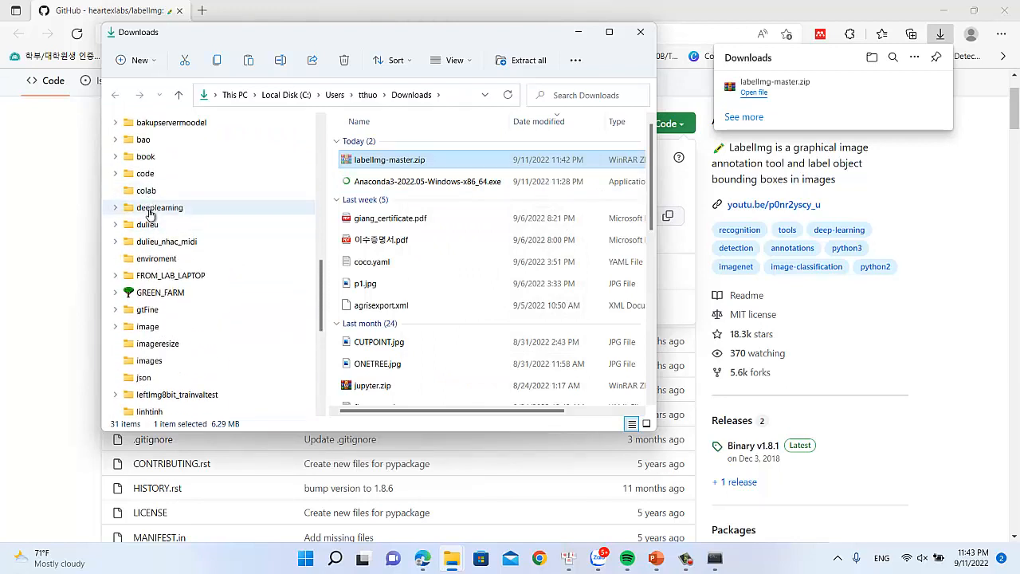
left_click(148, 209)
right_click(429, 235)
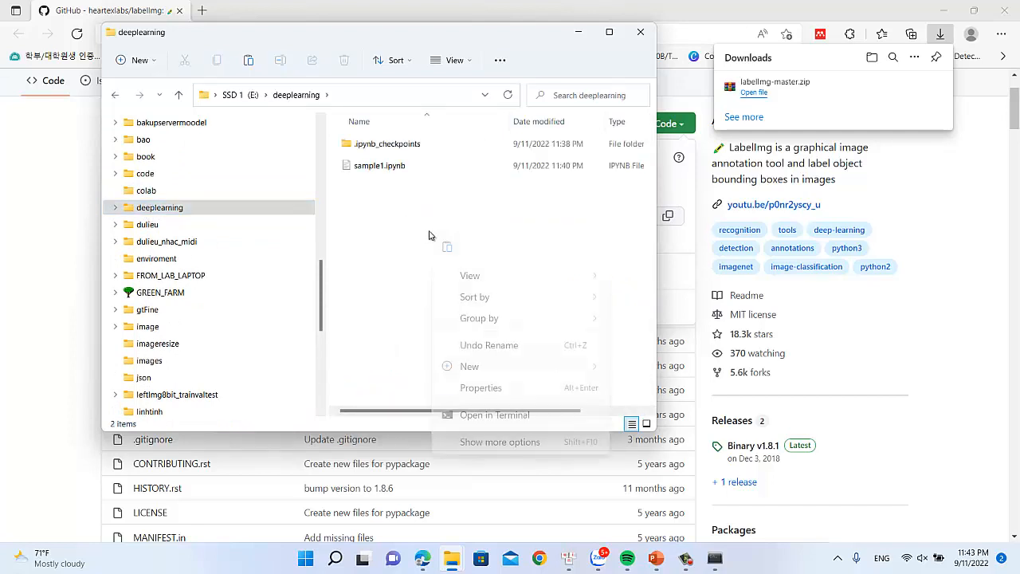
left_click(410, 322)
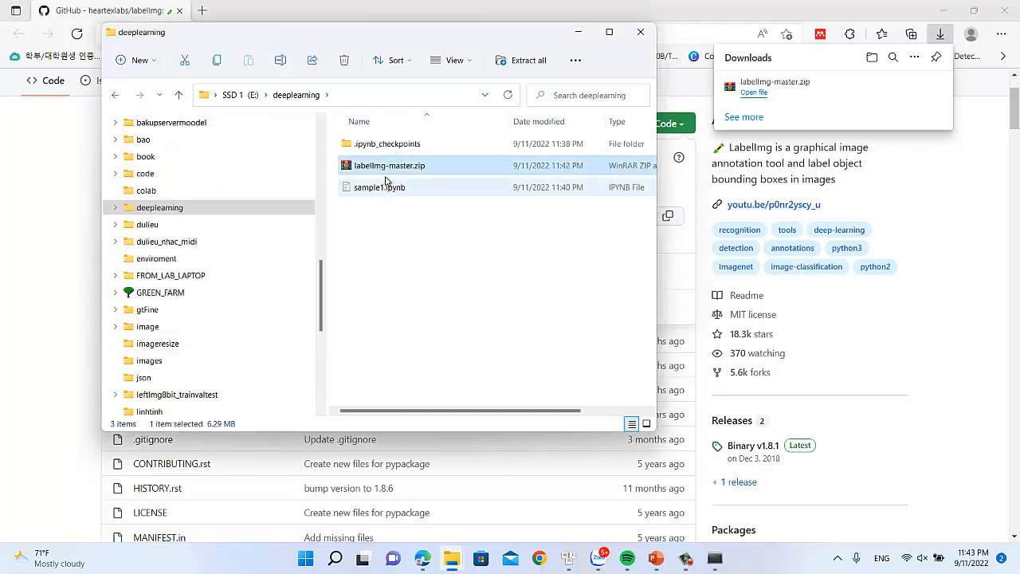
- Extract labelImg-master.zip to E:\deeplearning\labelImg-master
right_click(389, 167)
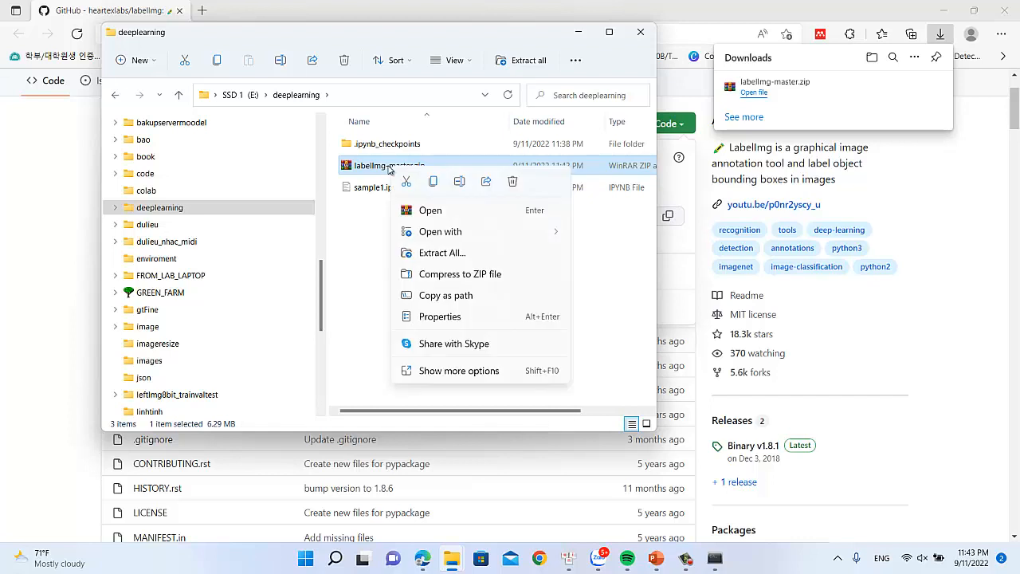
left_click(432, 253)
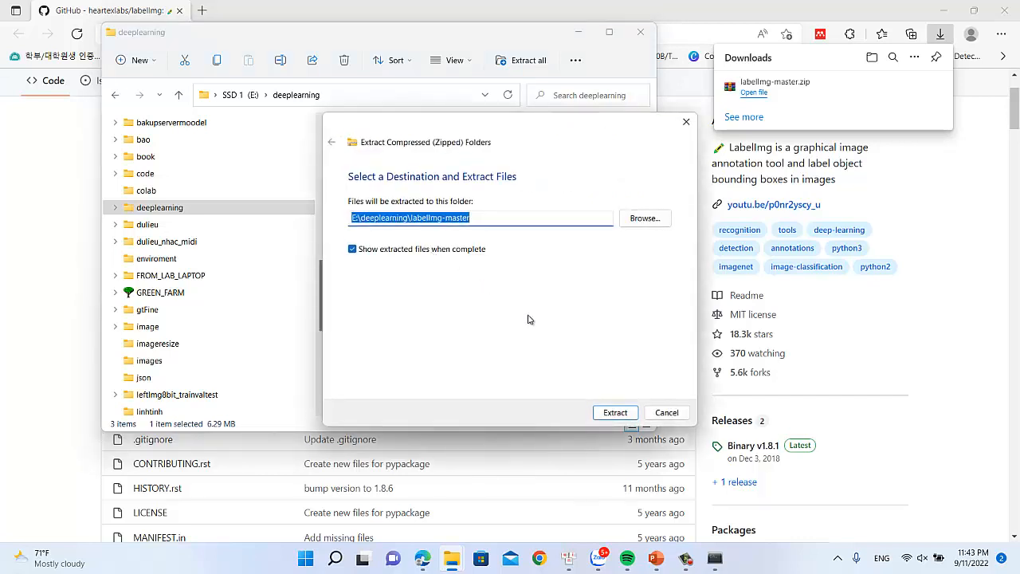
left_click(620, 416)
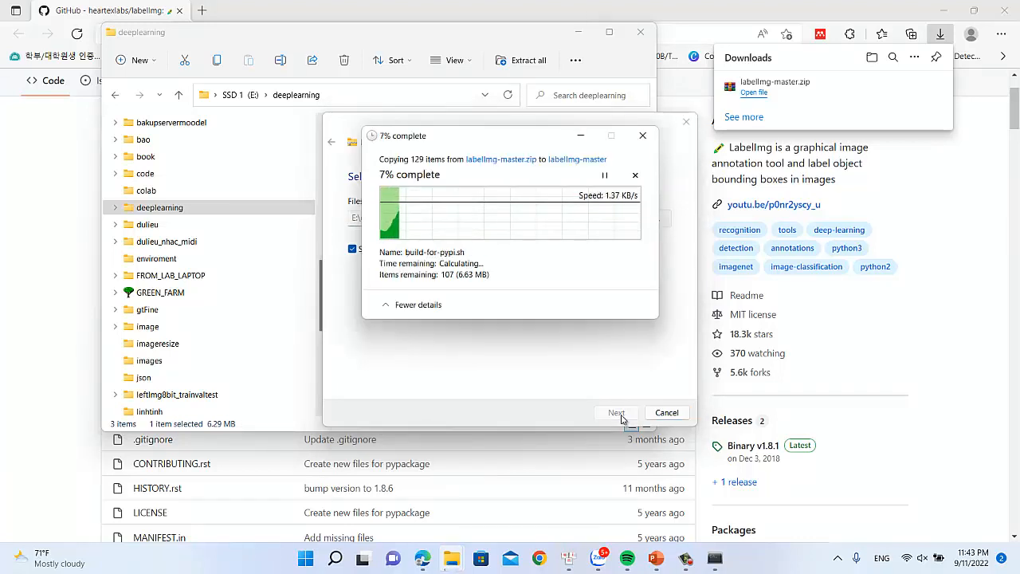
mouse_move(694, 565)
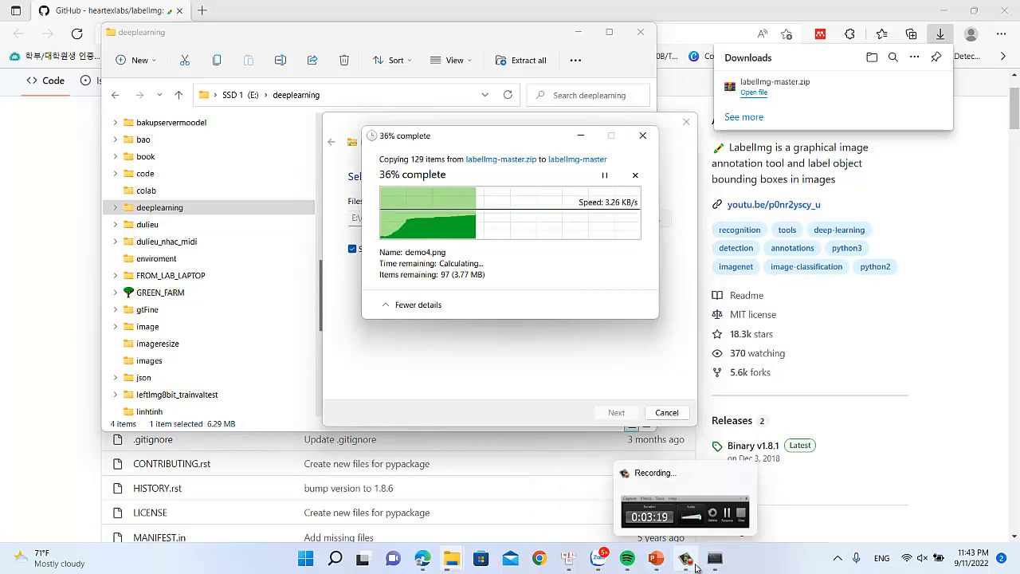
left_click(686, 560)
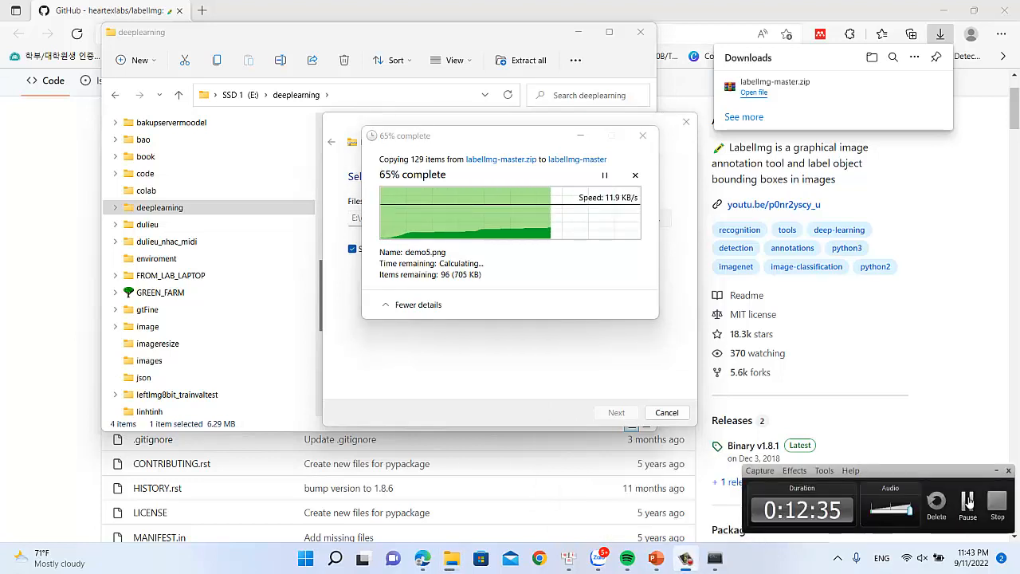
left_click(968, 500)
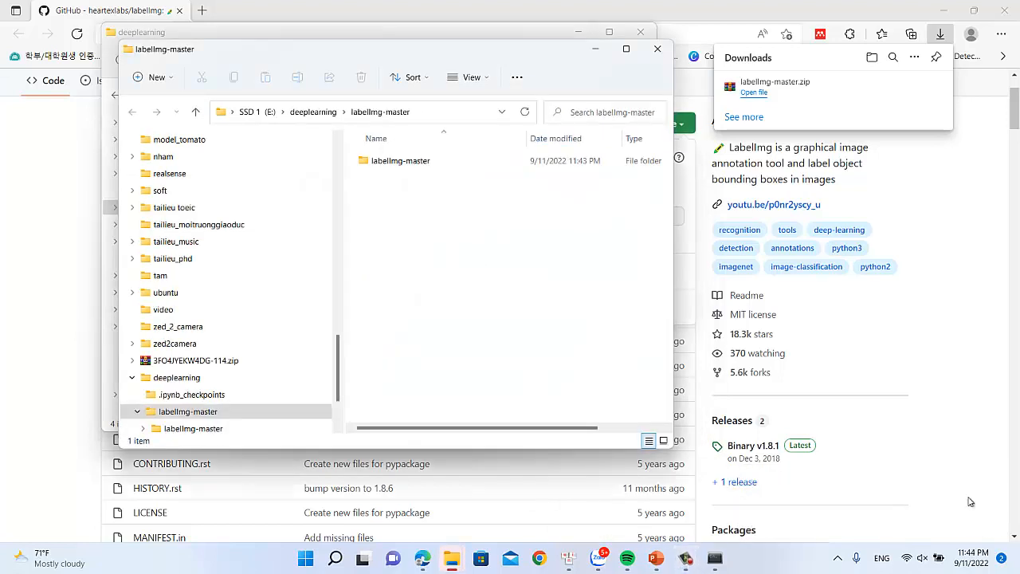
- Check the contents of the inner labelImg-master folder and return to the outer extracted folder
double_click(394, 165)
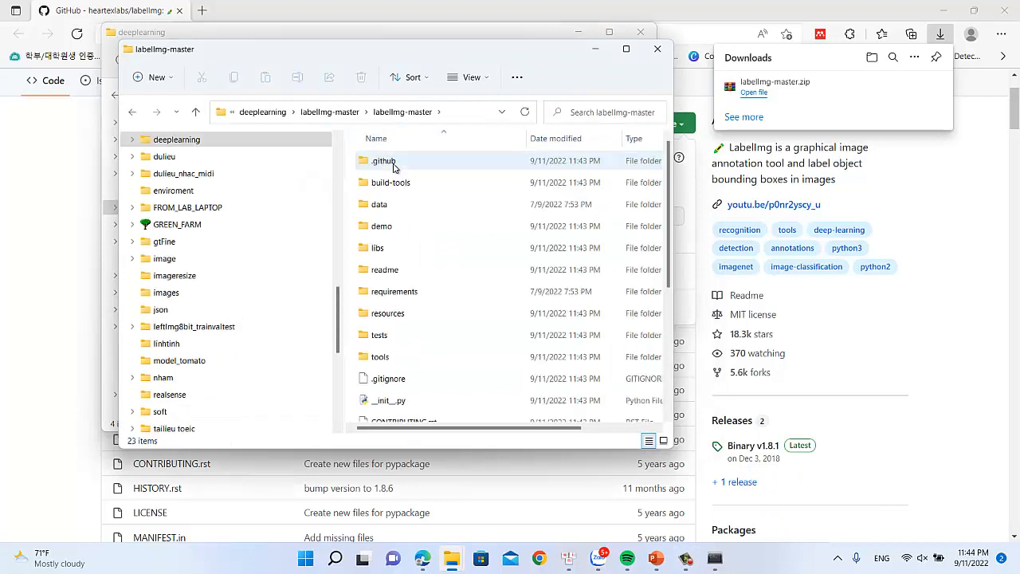
left_click(330, 113)
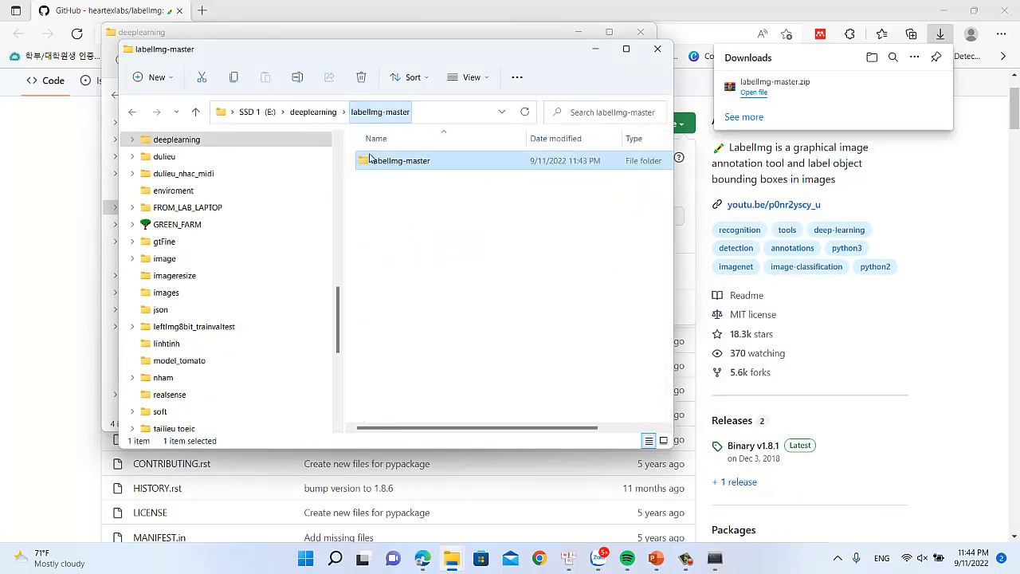
- Rename the inner labelImg-master folder as labelImg and move it up into E:\deeplearning
right_click(407, 167)
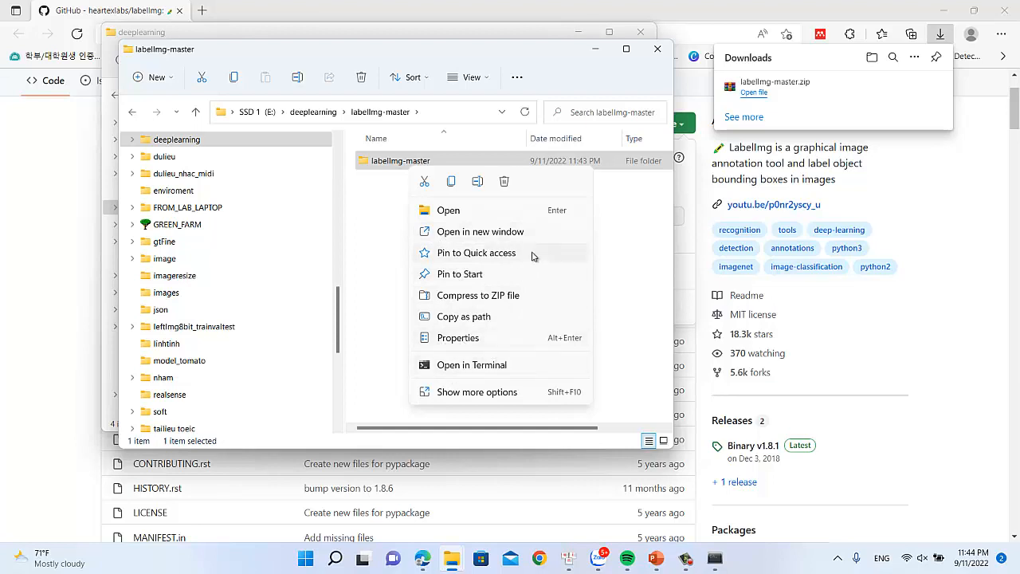
left_click(497, 395)
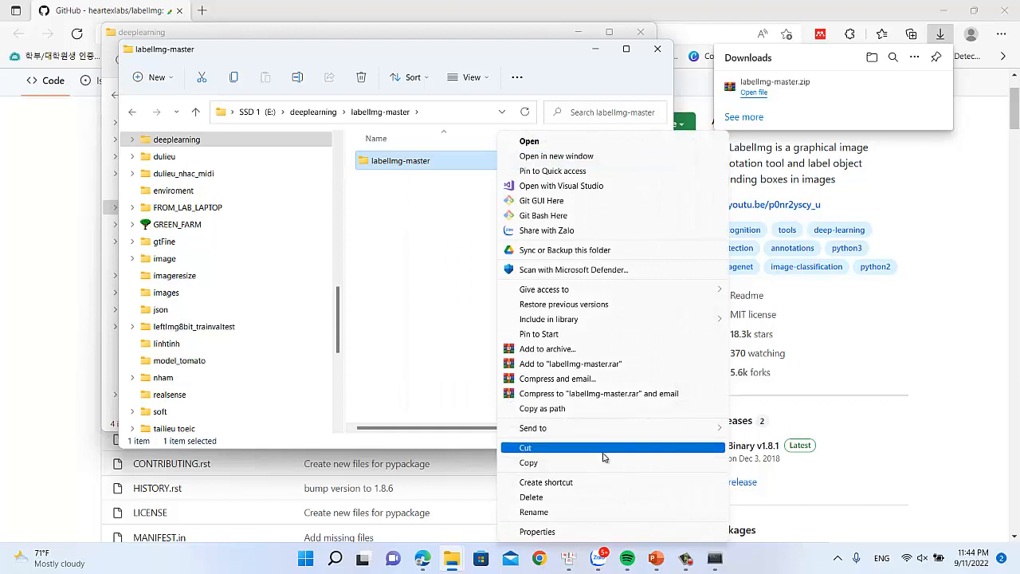
left_click(579, 513)
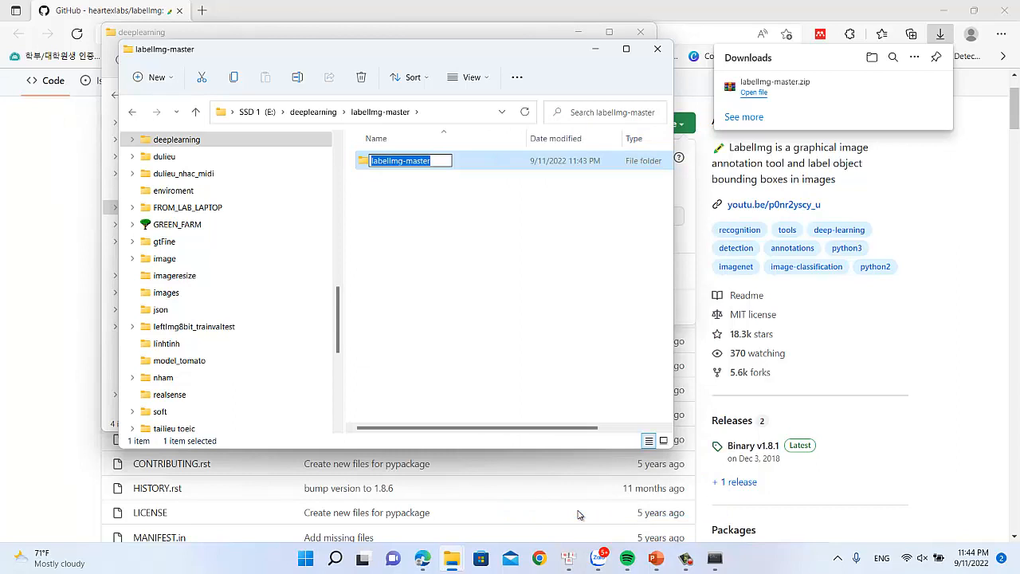
key("End")
key("BackSpace")
key("BackSpace")
key("BackSpace")
key("BackSpace")
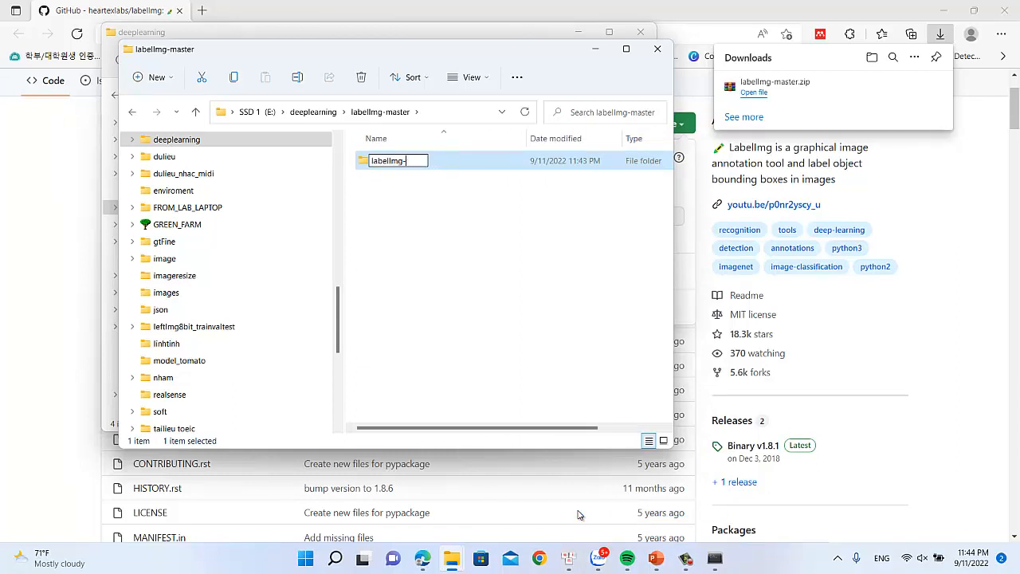
key("Return")
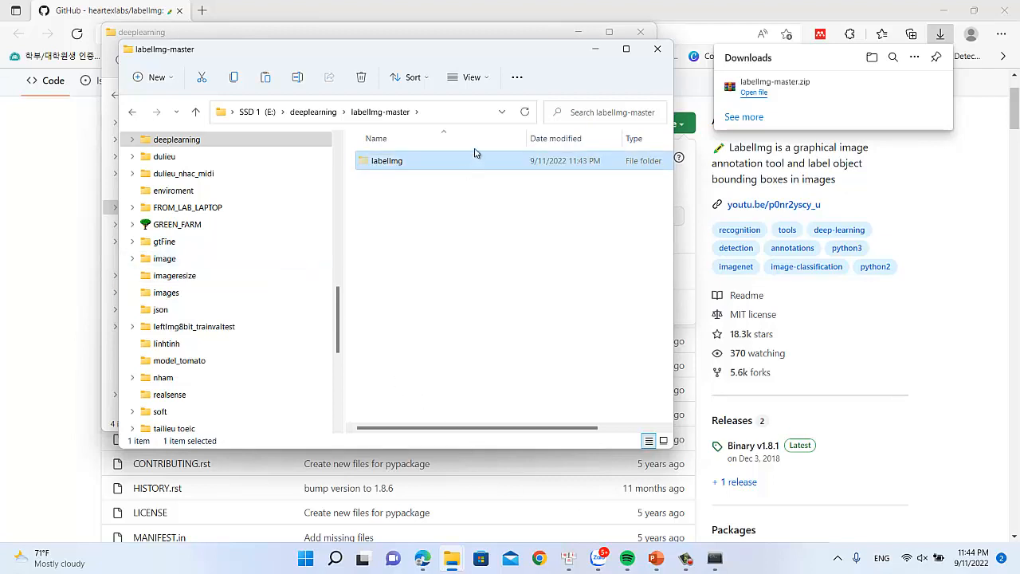
left_click(318, 111)
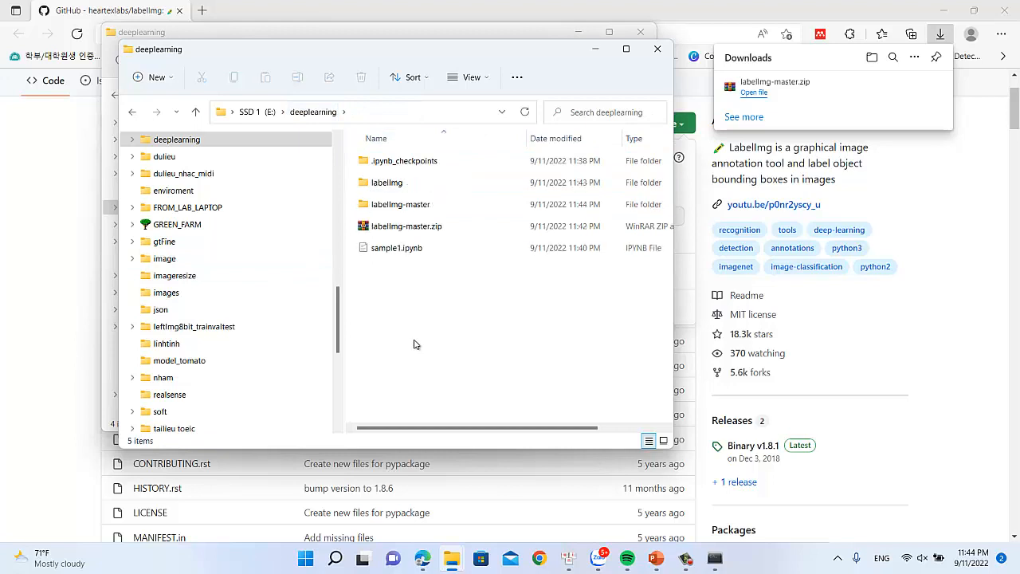
- Permanently delete the labelImg-master folder and the labelImg-master.zip archive from E:\deeplearning
left_click(406, 208)
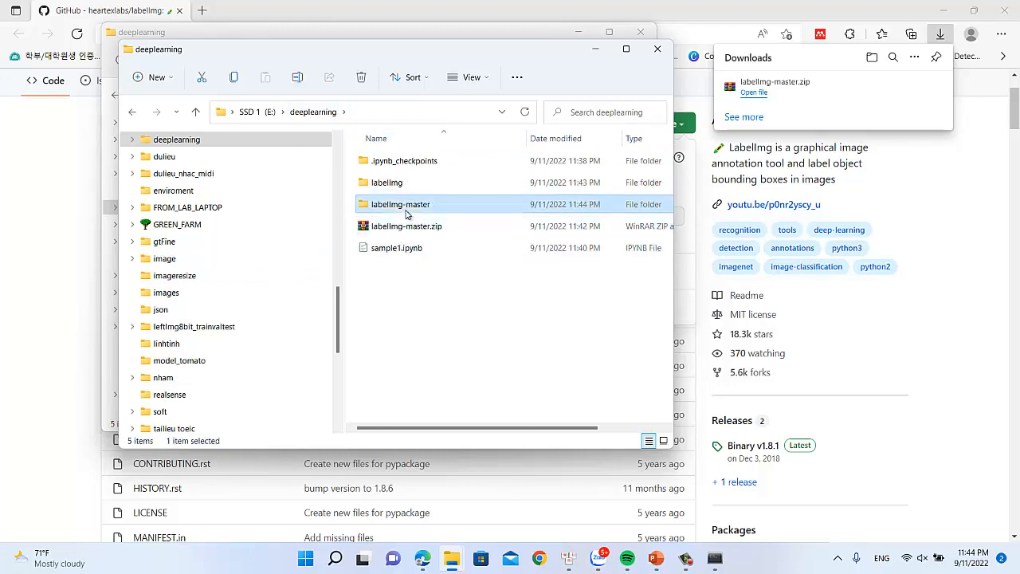
key("shift+Delete")
key("Return")
left_click(406, 213)
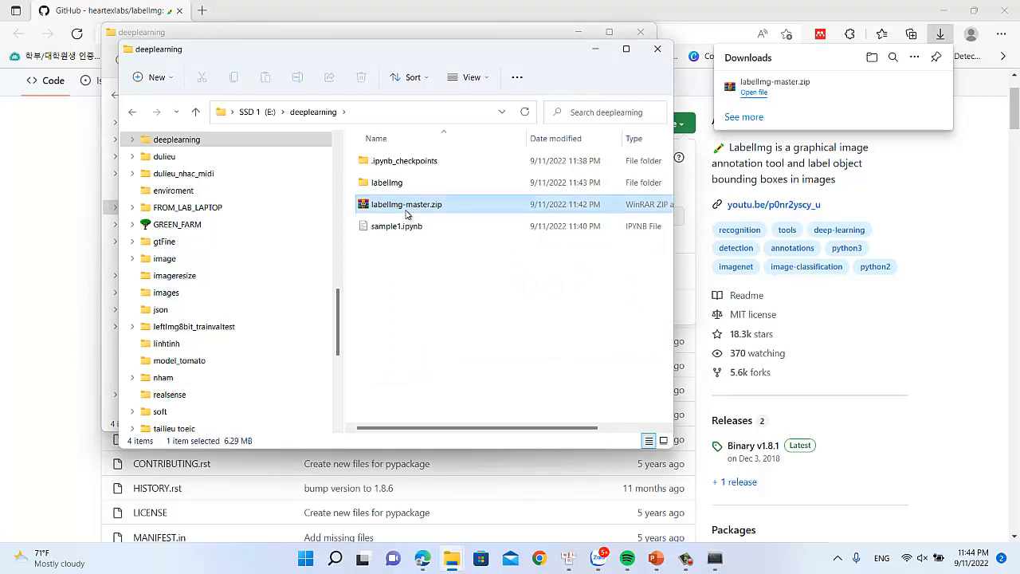
key("shift+Delete")
key("Return")
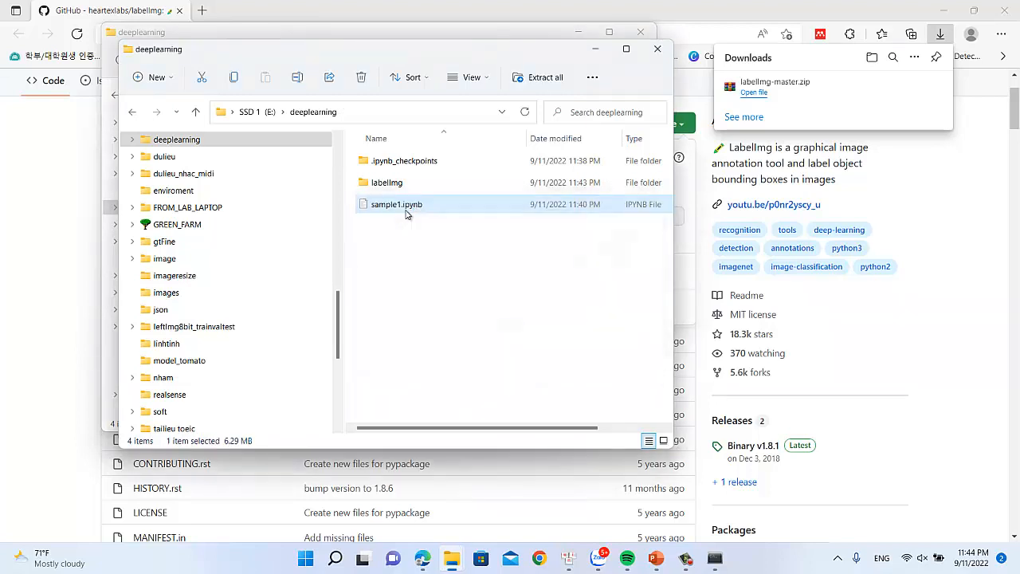
- Check the labelImg folder's contents, then switch to the browser and find the Windows + Anaconda commands in the labelImg README
double_click(386, 182)
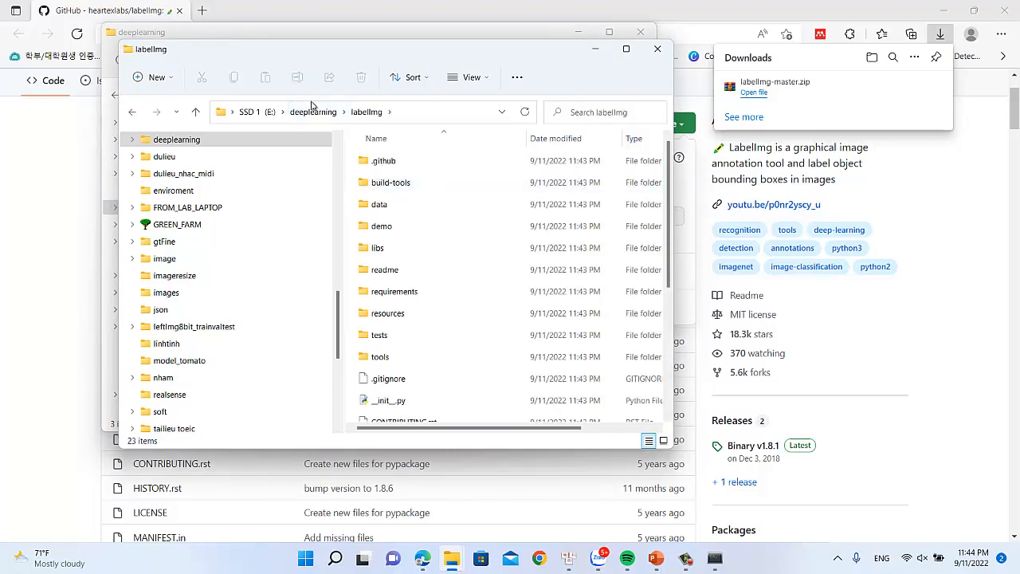
left_click(313, 113)
key("alt+Tab")
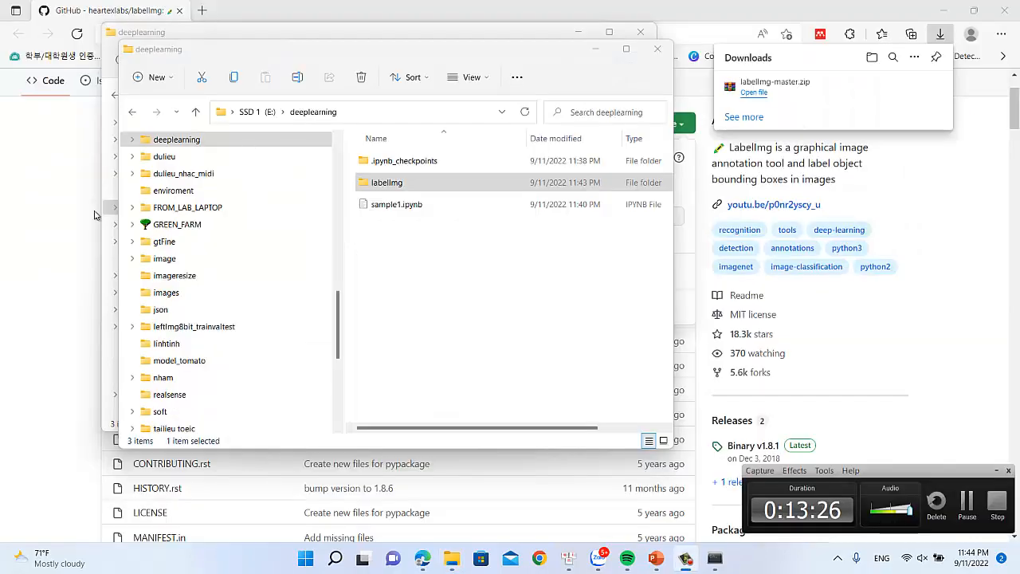
left_click(55, 444)
scroll(55, 443, "down", 15)
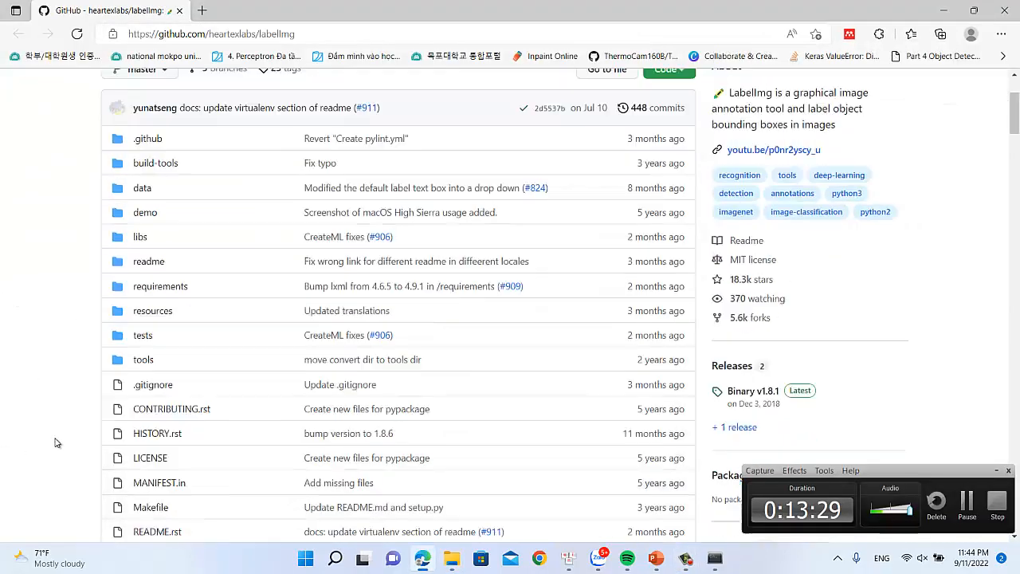
scroll(55, 443, "down", 20)
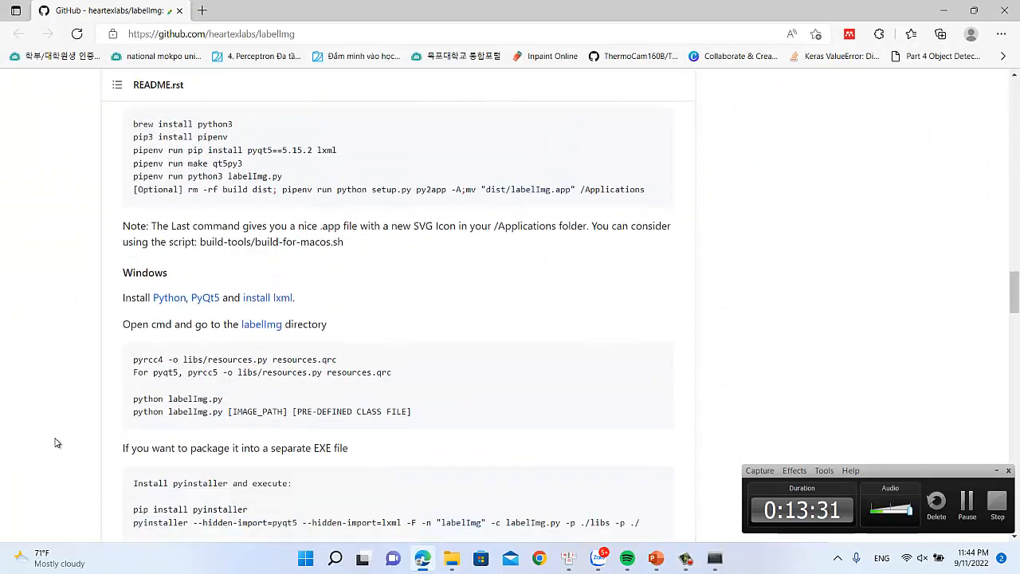
scroll(55, 443, "down", 1)
scroll(55, 443, "right", 1)
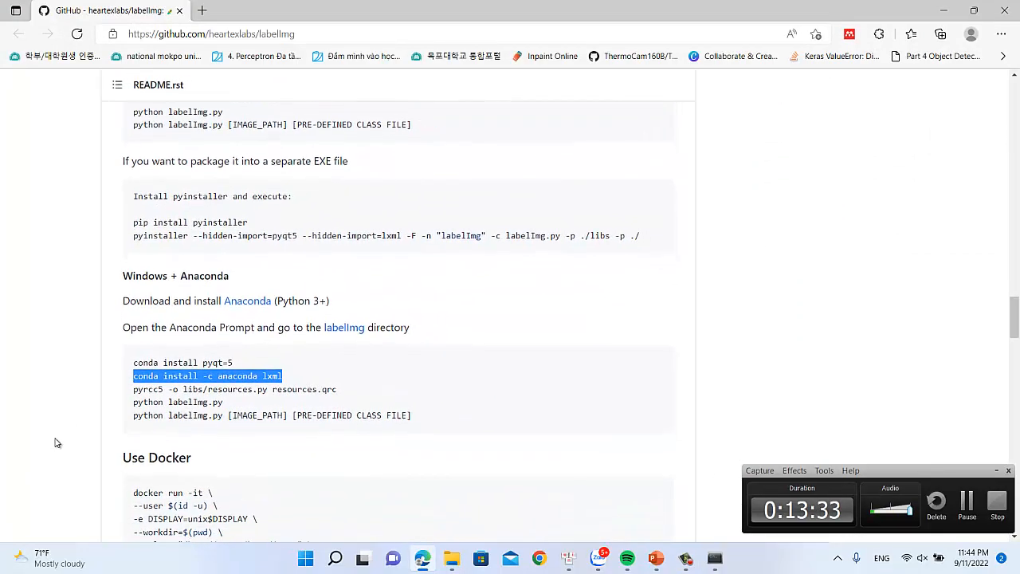
scroll(56, 443, "down", 1)
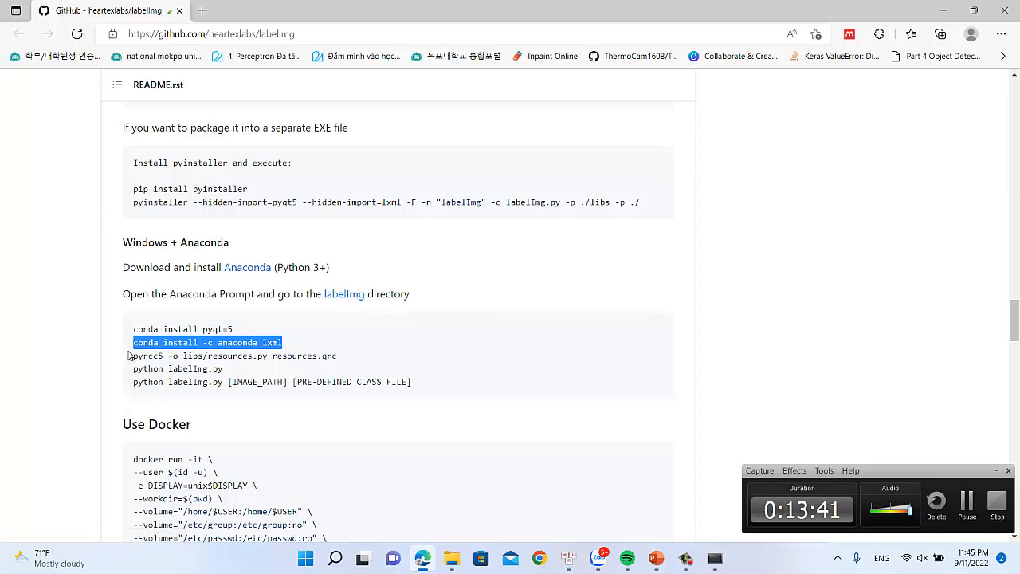
- Switch to Anaconda Powershell Prompt and accept the pending lxml package installation with y
left_click(713, 560)
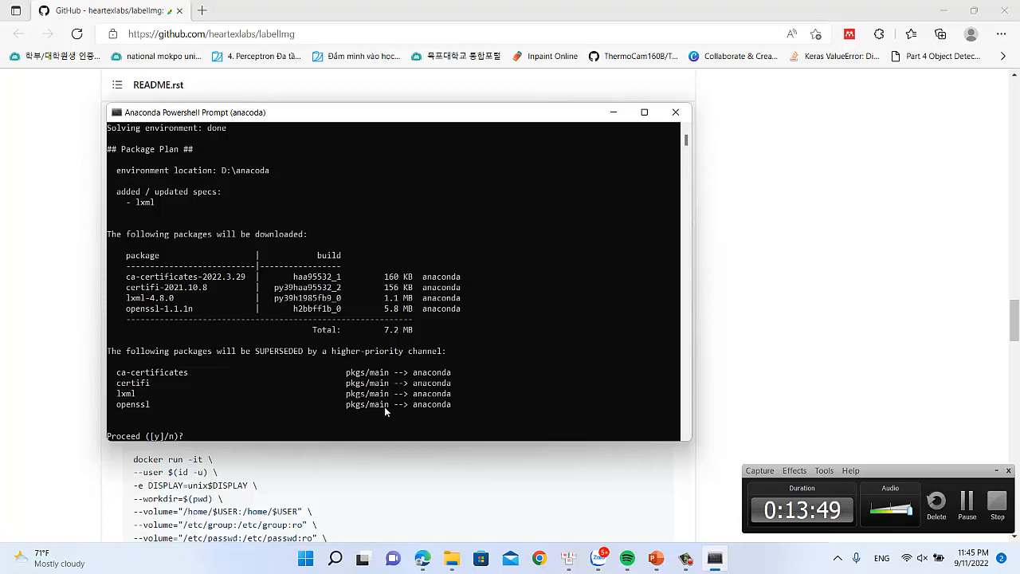
type("y")
key("Return")
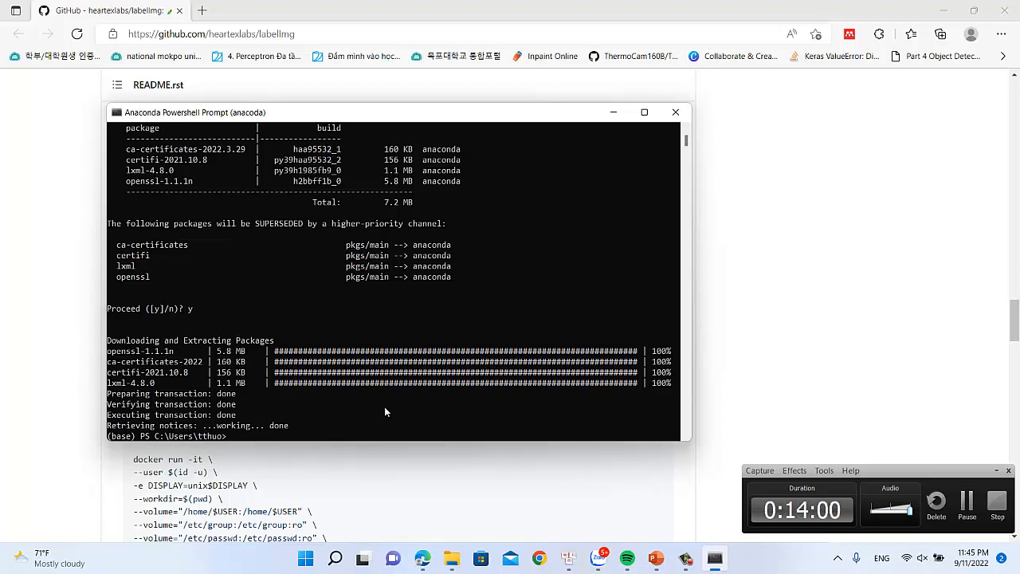
- Change the prompt's working directory to E:/deeplearning/labelimg
type("cd E:/")
left_click(838, 557)
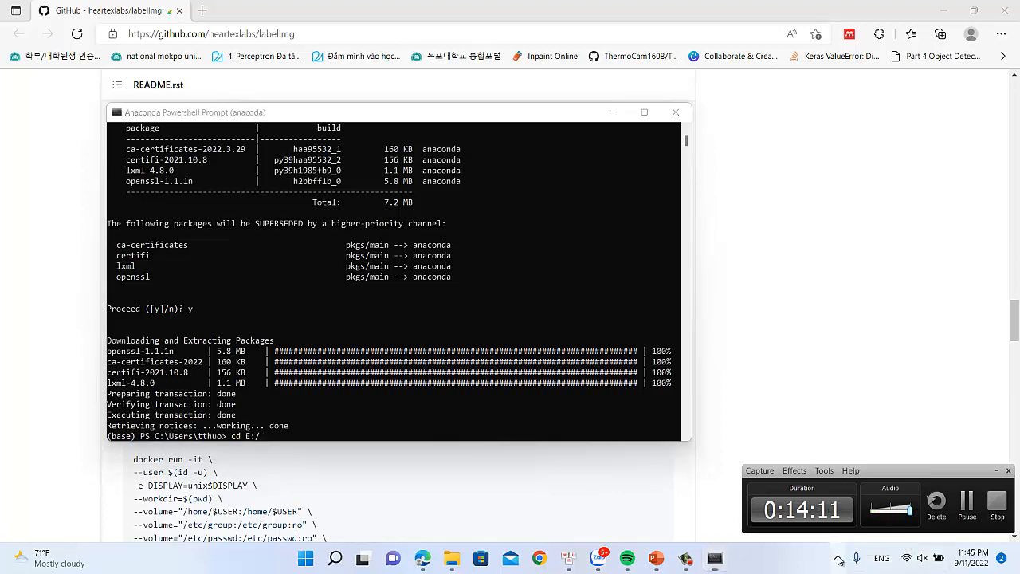
left_click(995, 470)
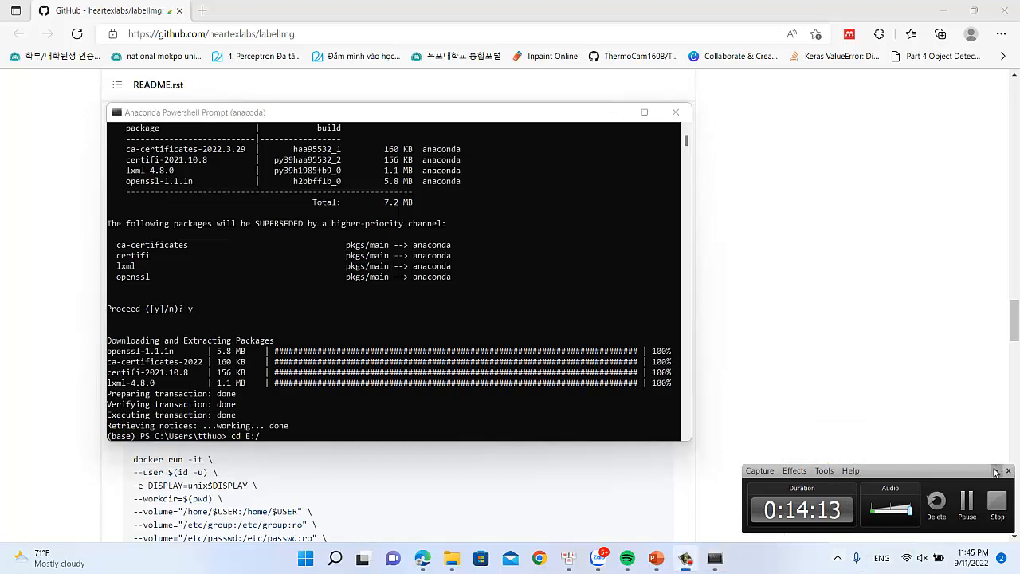
left_click(839, 558)
left_click(799, 469)
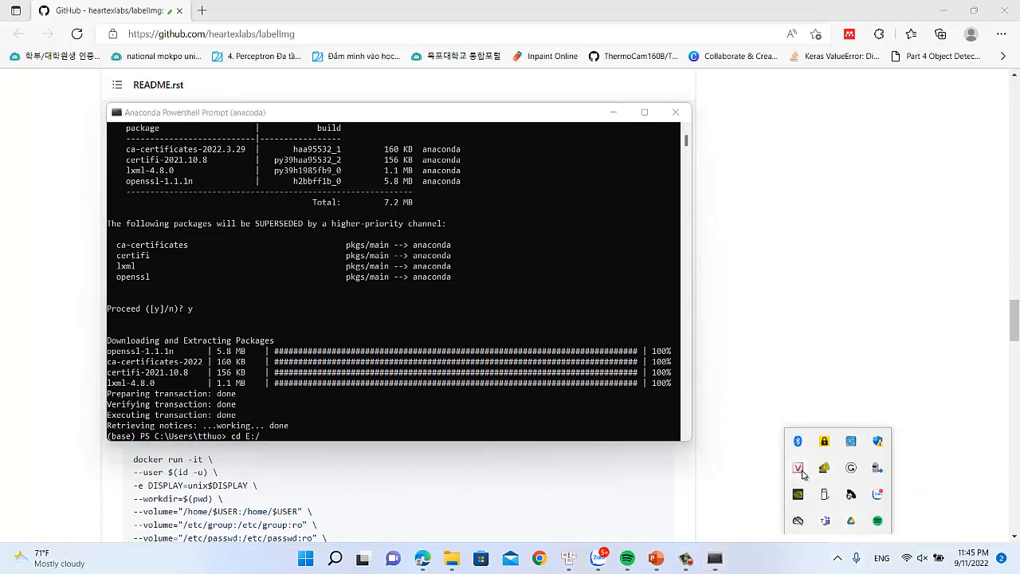
left_click(600, 427)
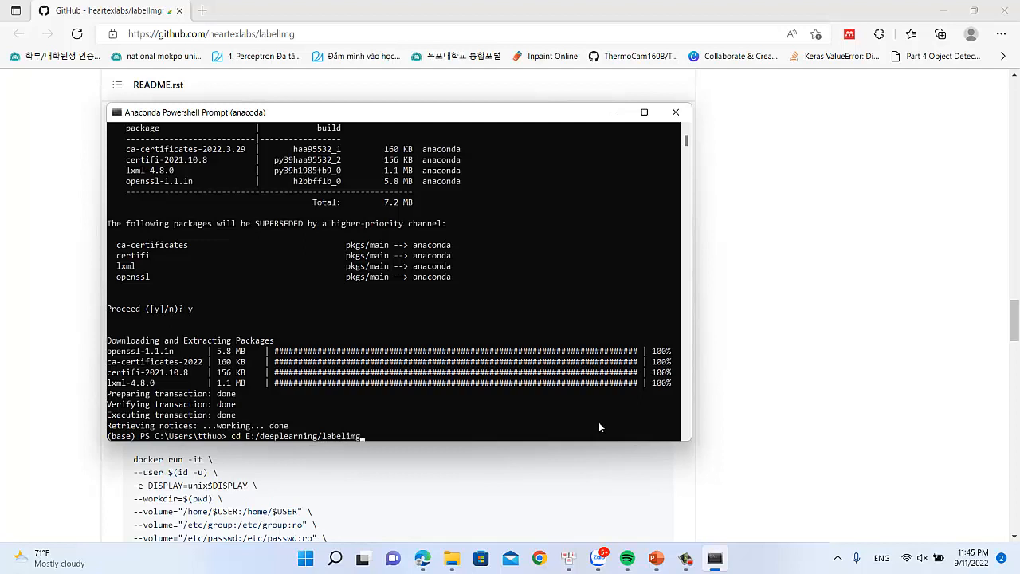
key("Return")
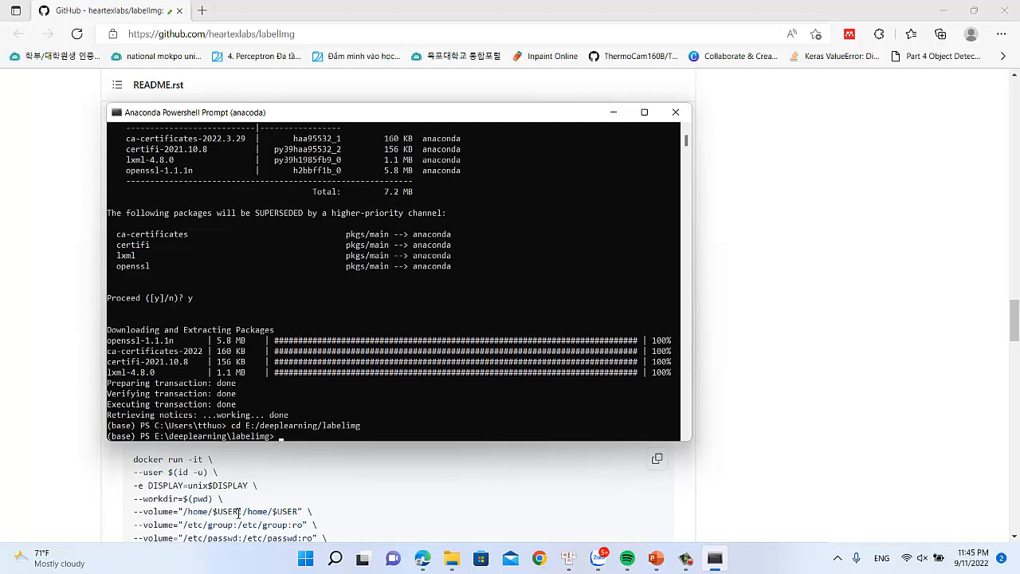
- Copy the command pyrcc5 -o libs/resources.py resources.qrc from the labelImg README and run it in Anaconda Powershell Prompt
left_click(266, 492)
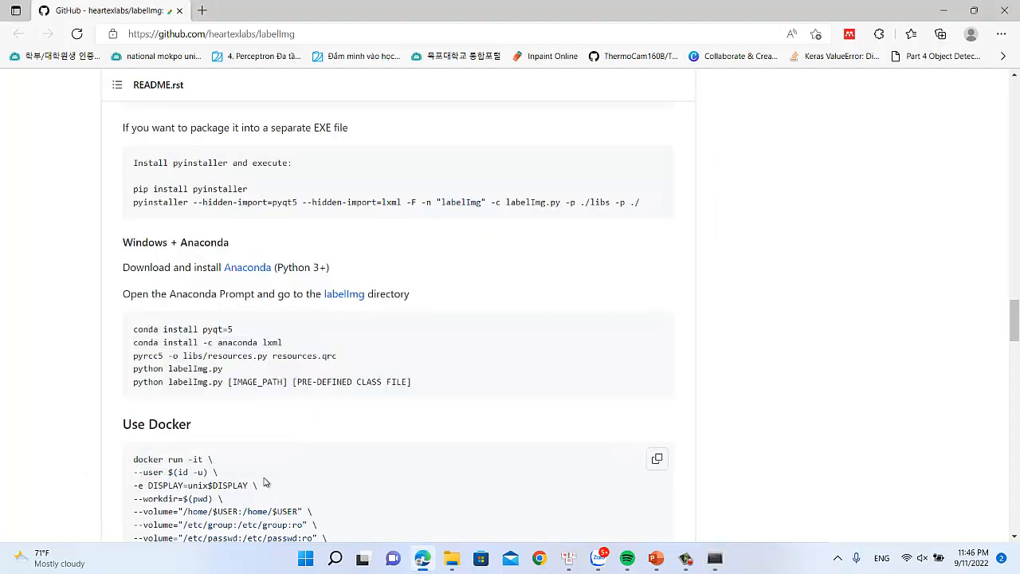
double_click(139, 358)
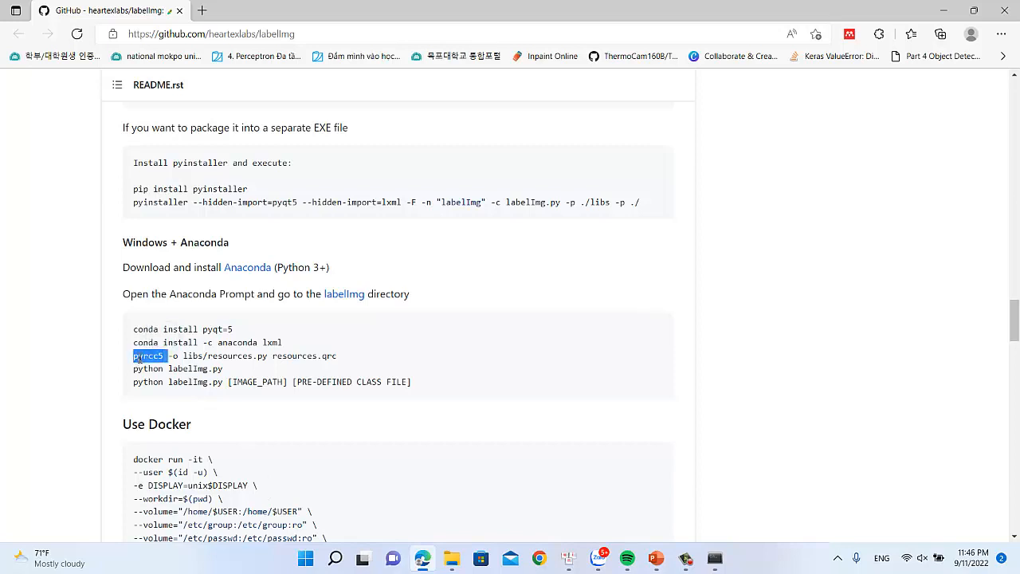
key("shift+Right")
key("shift+Right")
key("shift+Right")
key("shift+Right")
key("shift+Right")
key("shift+Right")
key("shift+Right")
key("shift+Right")
key("shift+Right")
key("shift+Right")
key("shift+Right")
key("shift+Right")
key("shift+Right")
key("shift+Right")
key("shift+Right")
key("shift+Right")
key("shift+Right")
key("shift+Right")
key("shift+Right")
key("shift+Right")
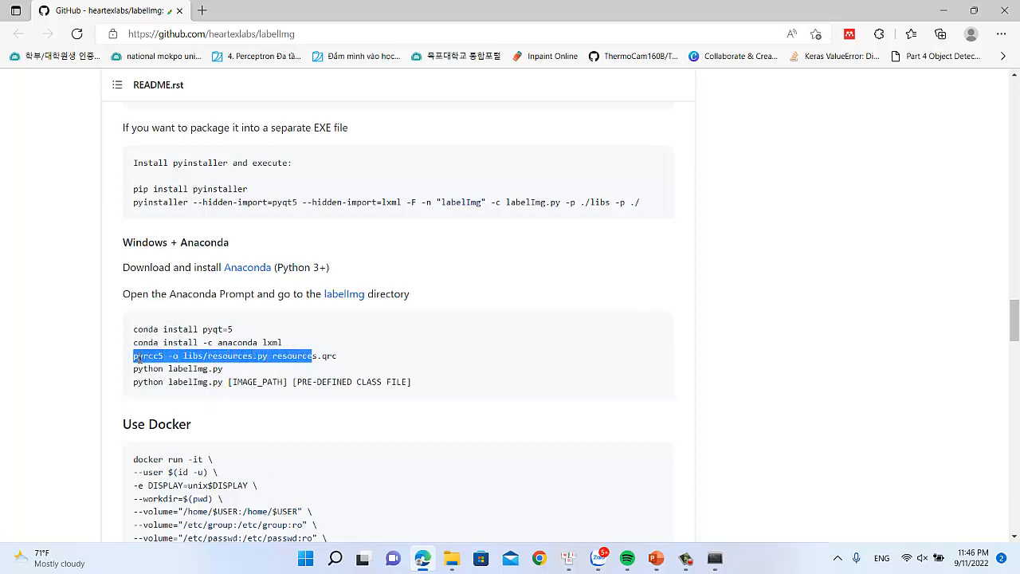
key("shift+Right")
key("shift+Right")
key("shift+Right")
key("alt+Tab")
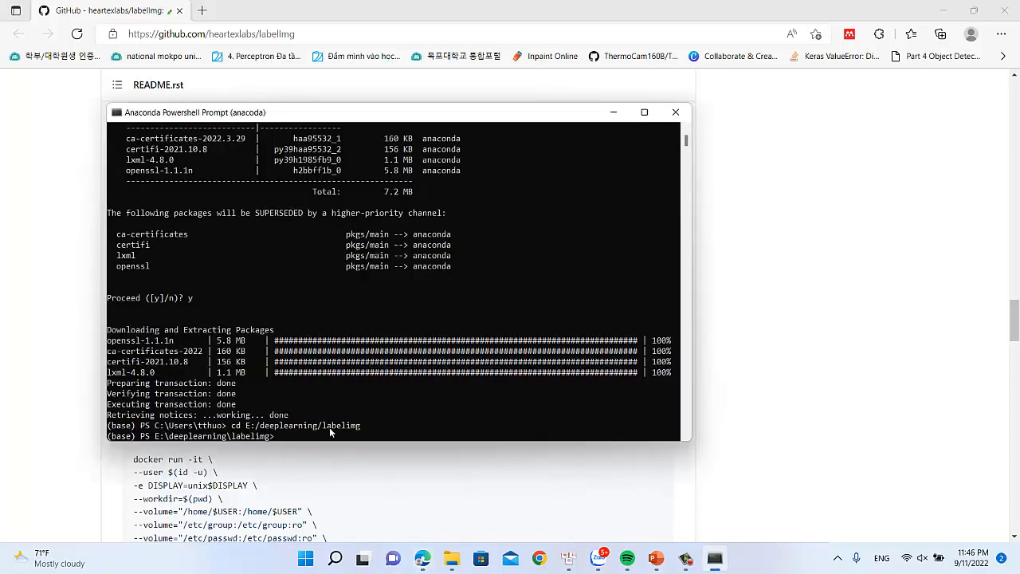
type("pyrcc5 -o libs/resources.py resources.qrc")
key("Return")
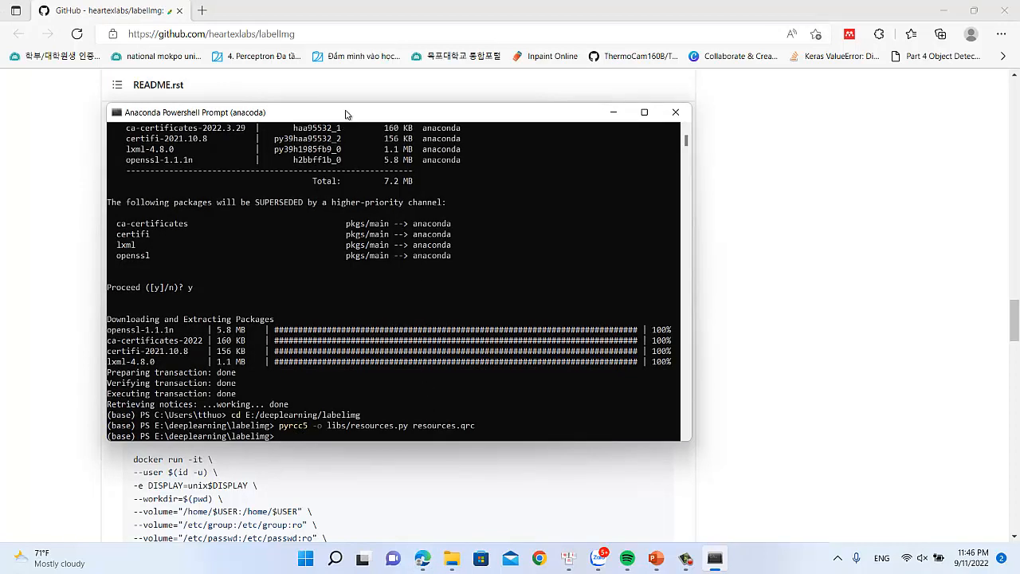
- Launch LabelImg from its directory with the command python labelImg.py, keeping the README commands in view beside the prompt
left_click_drag(345, 114, 670, 38)
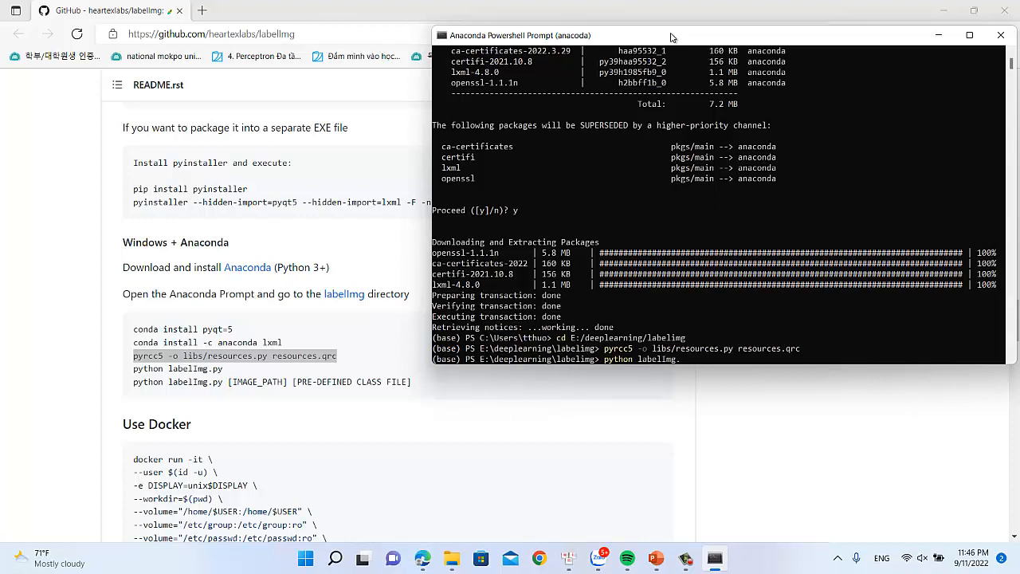
key("Return")
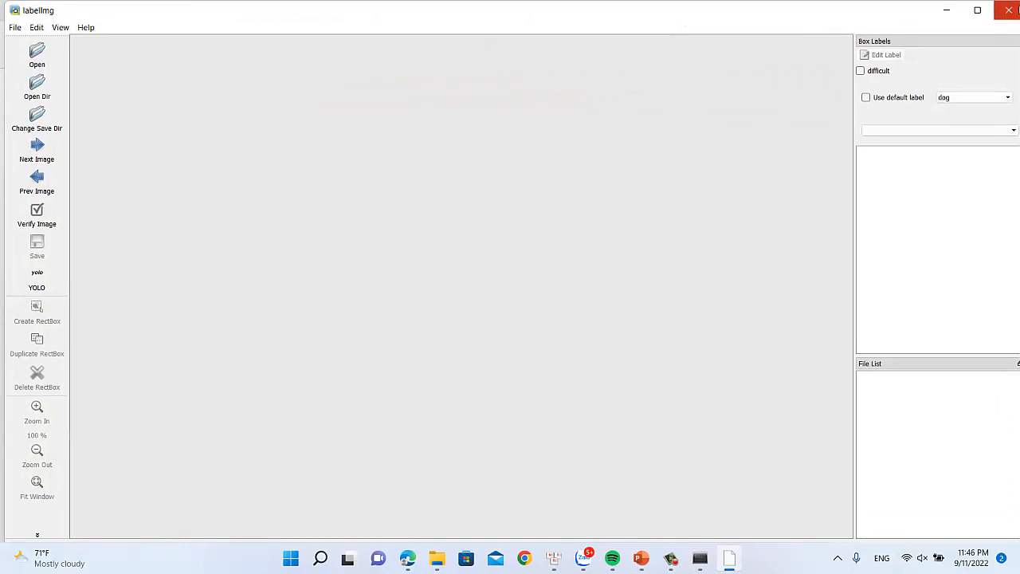
mouse_move(973, 20)
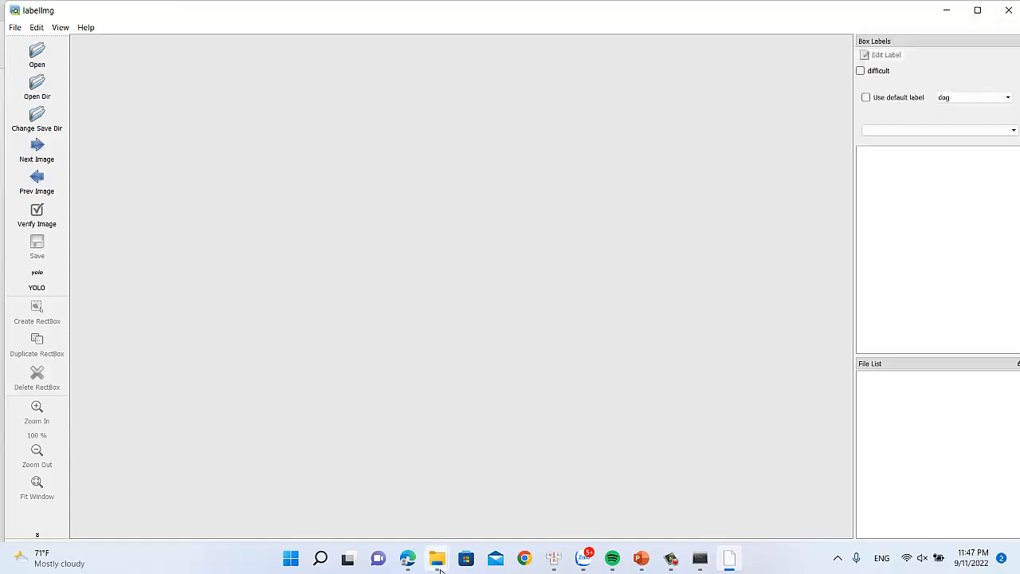
- Switch to the File Explorer window showing deeplearning and open the tailieu_phd folder on SSD 1 (E:)
mouse_move(442, 570)
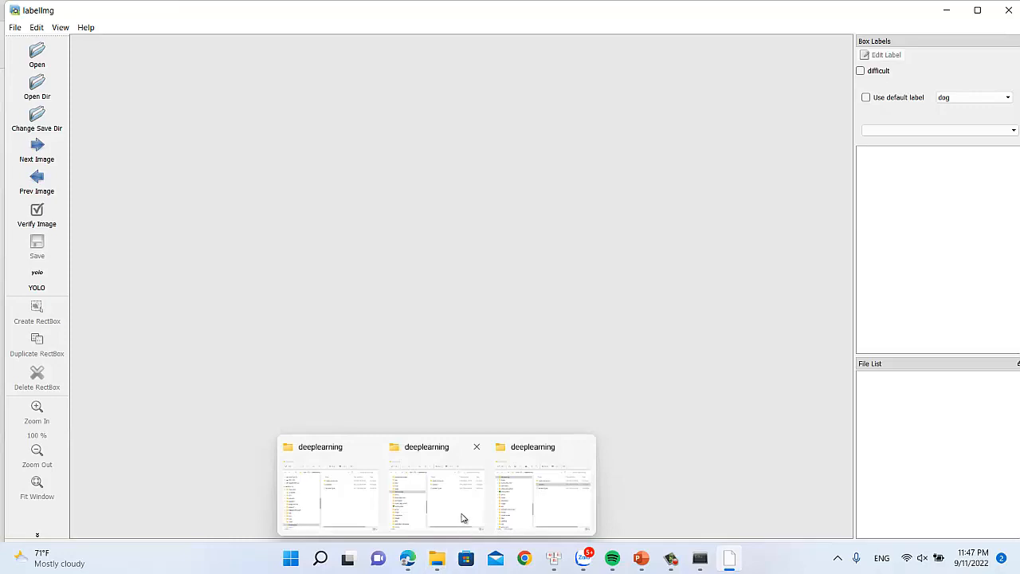
mouse_move(461, 516)
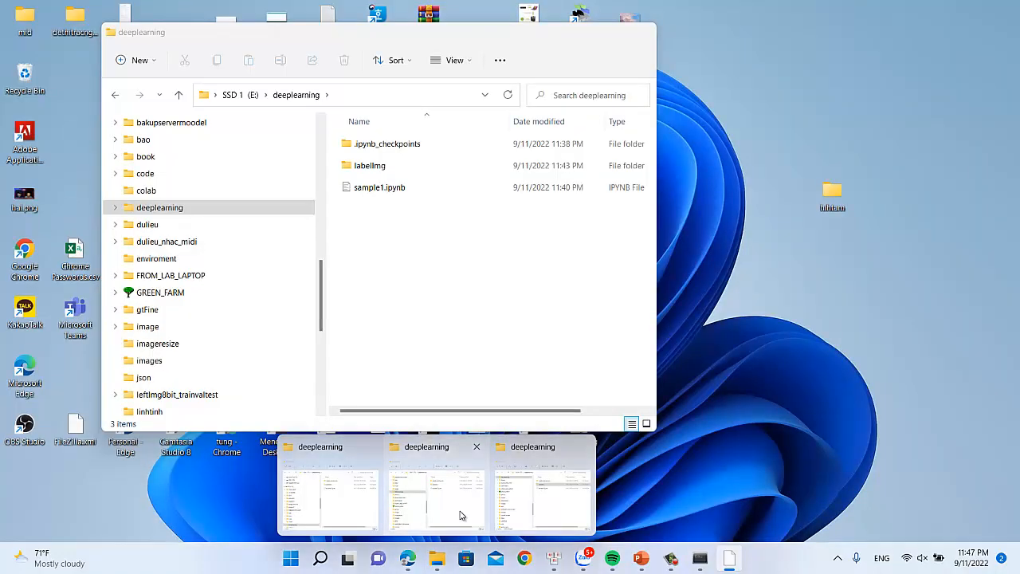
left_click(460, 515)
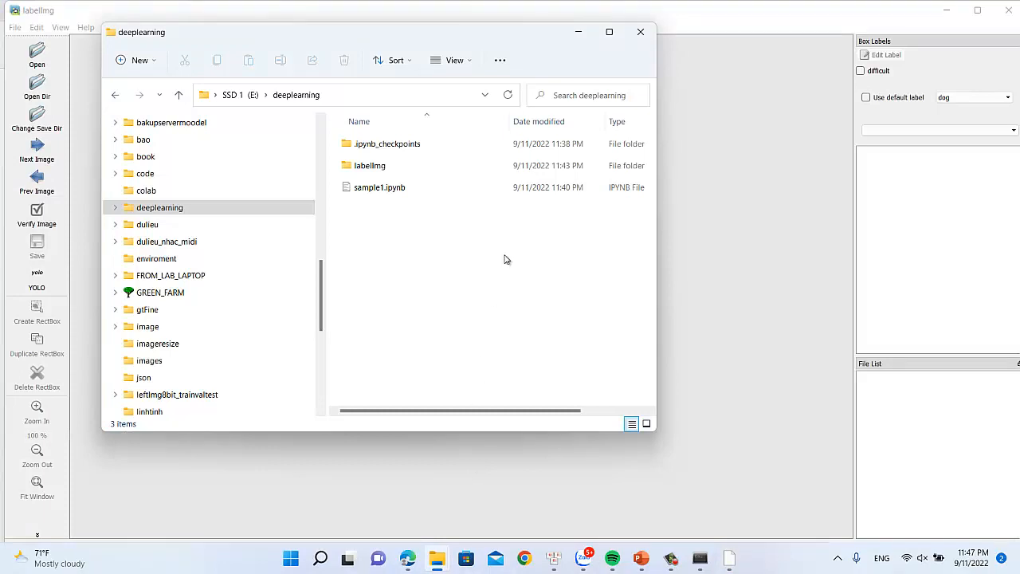
left_click(250, 97)
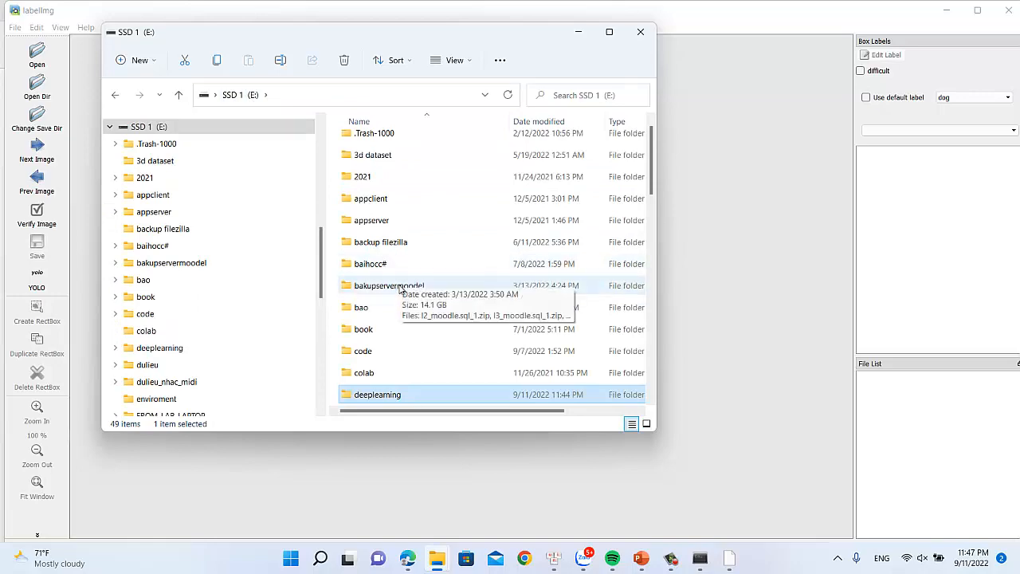
scroll(400, 290, "down", 4)
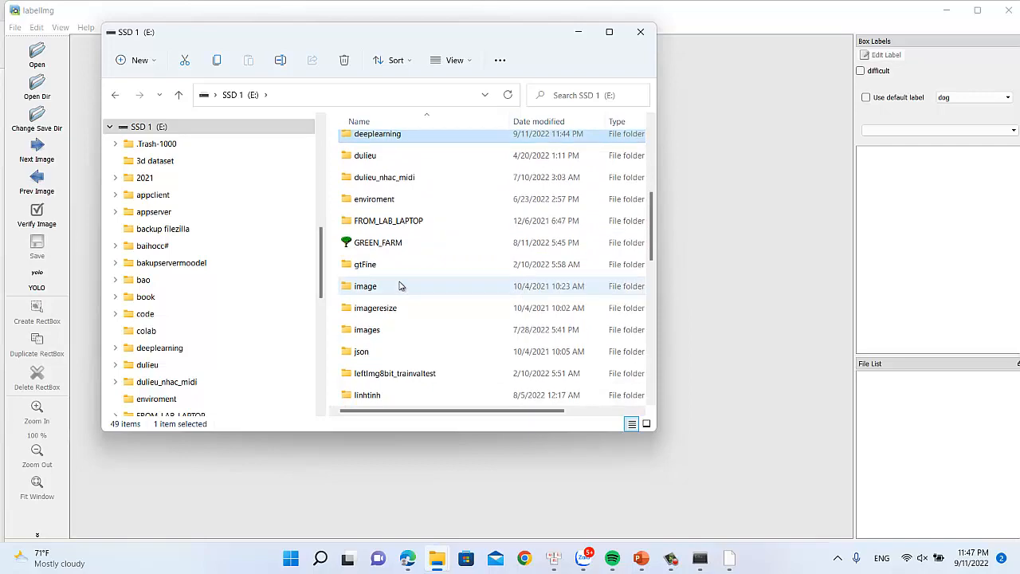
scroll(401, 281, "down", 2)
scroll(401, 281, "up", 1)
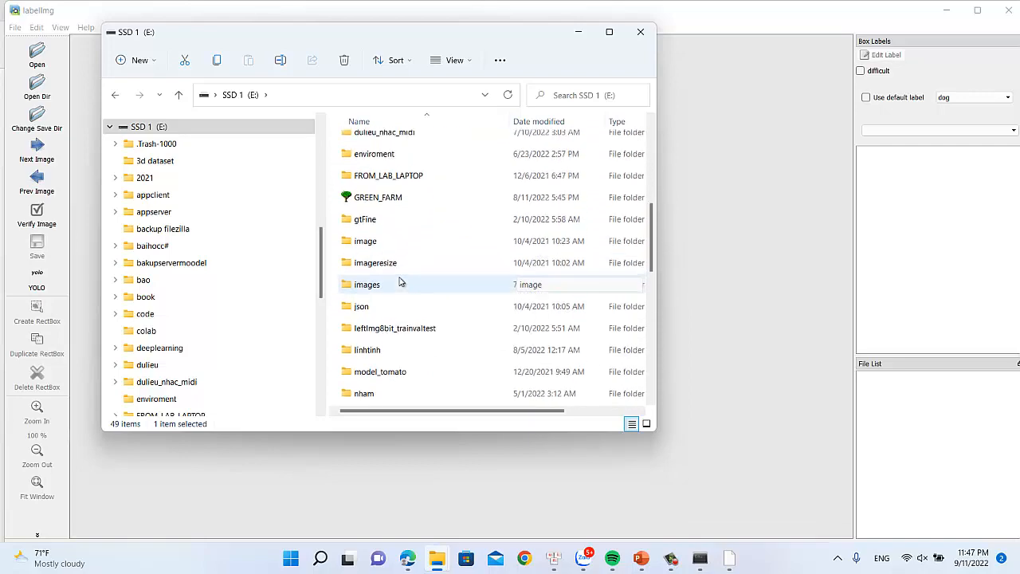
scroll(401, 281, "down", 2)
scroll(400, 281, "down", 2)
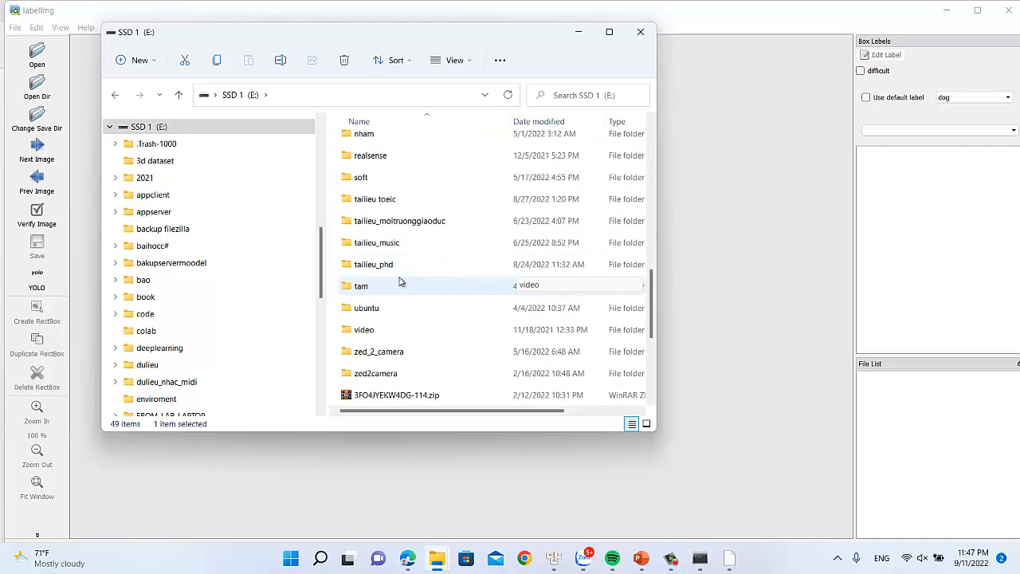
double_click(381, 265)
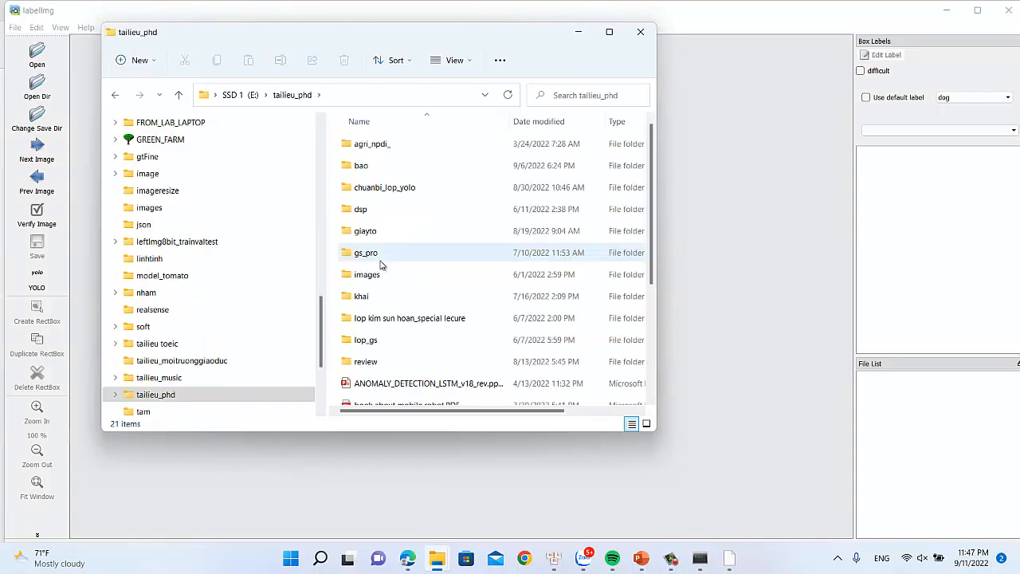
- Open the flower training images in chuanbi_lop_yolo\jupyter\datasets\flower\images\train
scroll(381, 265, "down", 1)
double_click(386, 174)
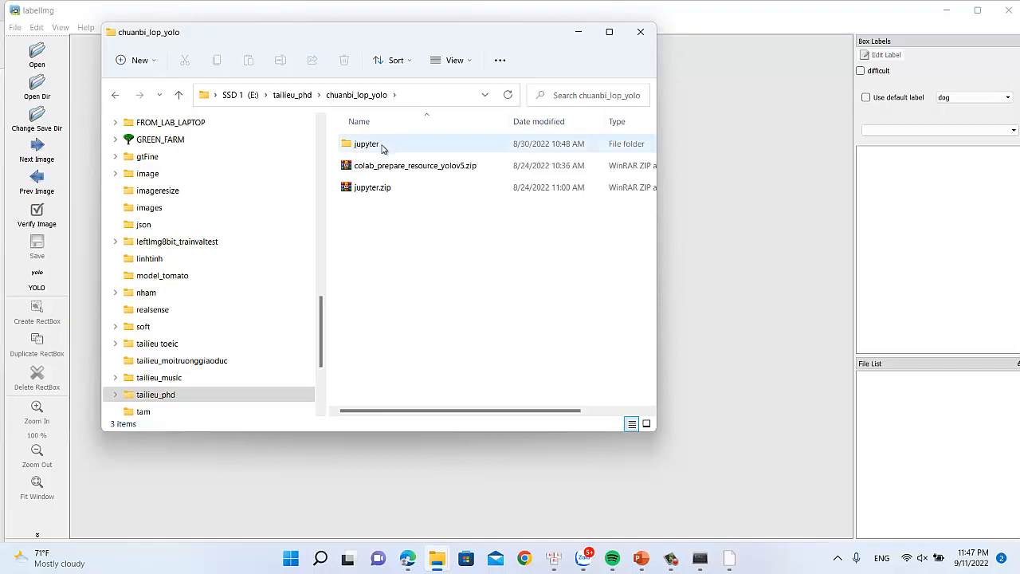
double_click(380, 149)
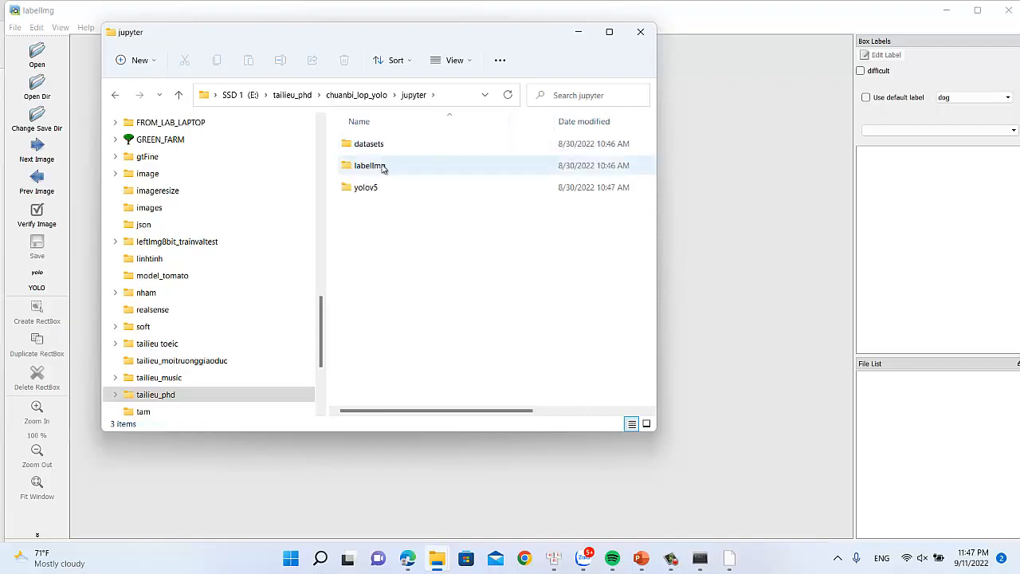
double_click(381, 144)
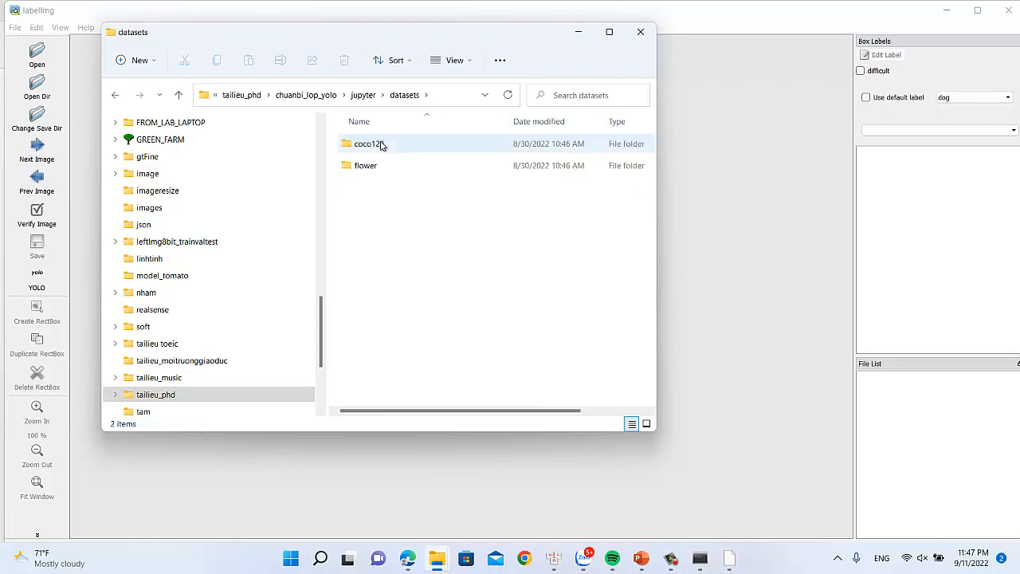
double_click(375, 165)
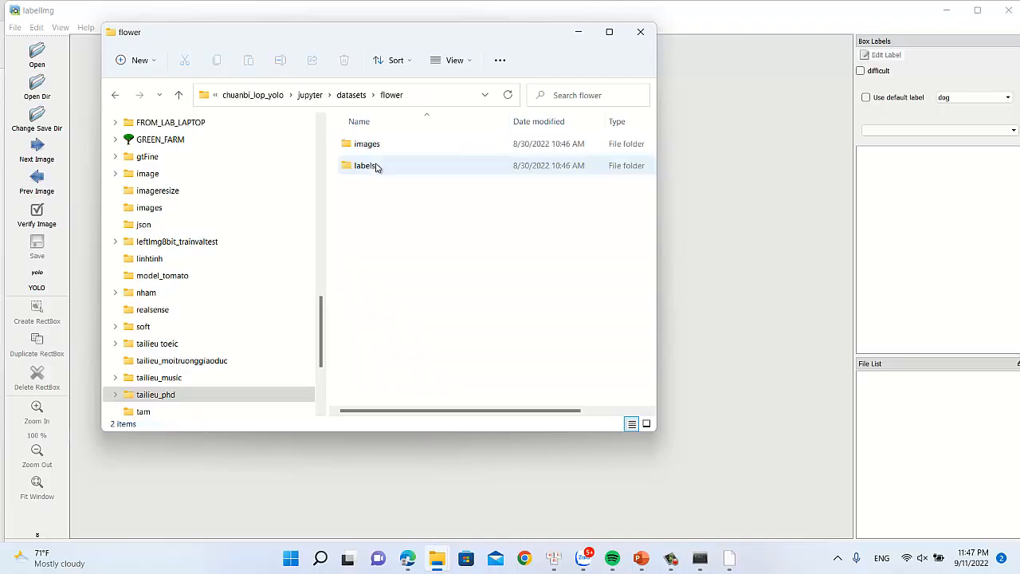
double_click(376, 146)
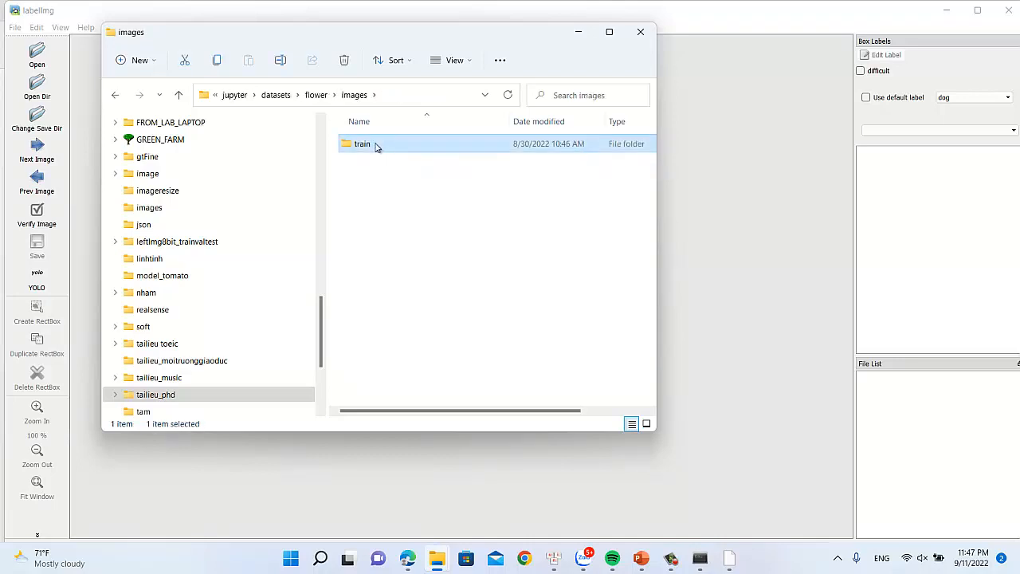
double_click(375, 144)
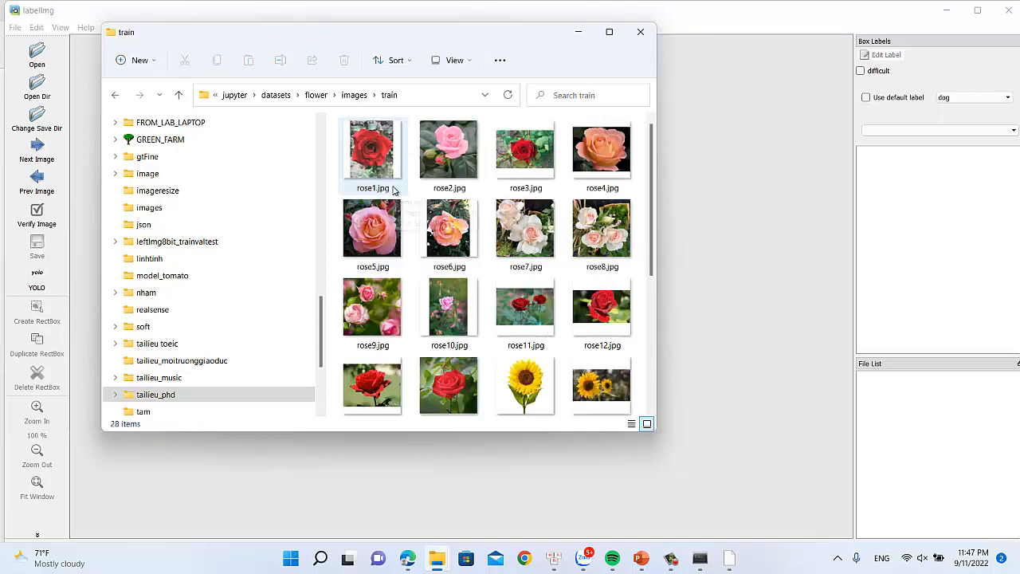
- Copy the train folder from the flower dataset's images folder into E:\deeplearning
left_click(356, 96)
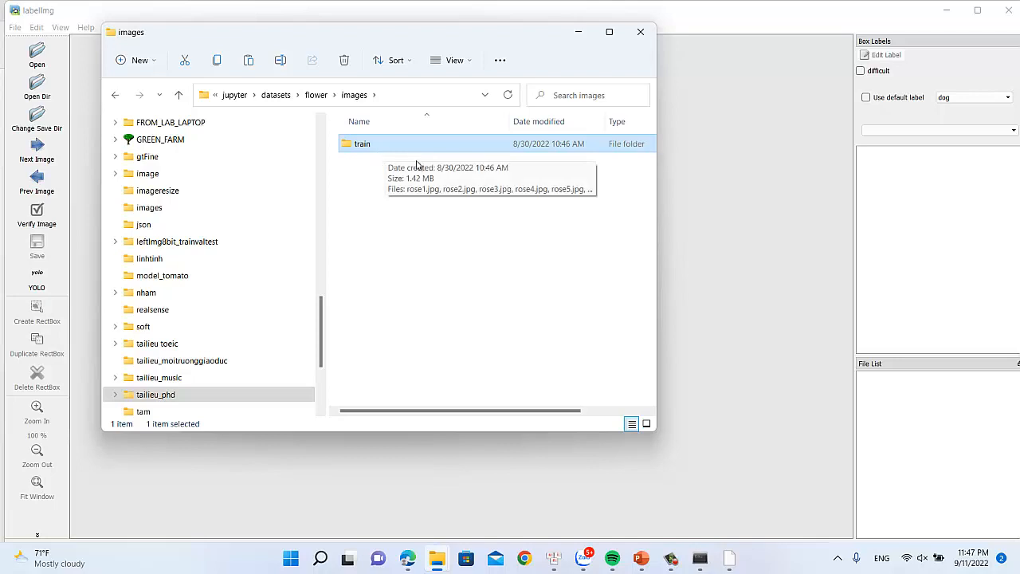
scroll(192, 335, "up", 15)
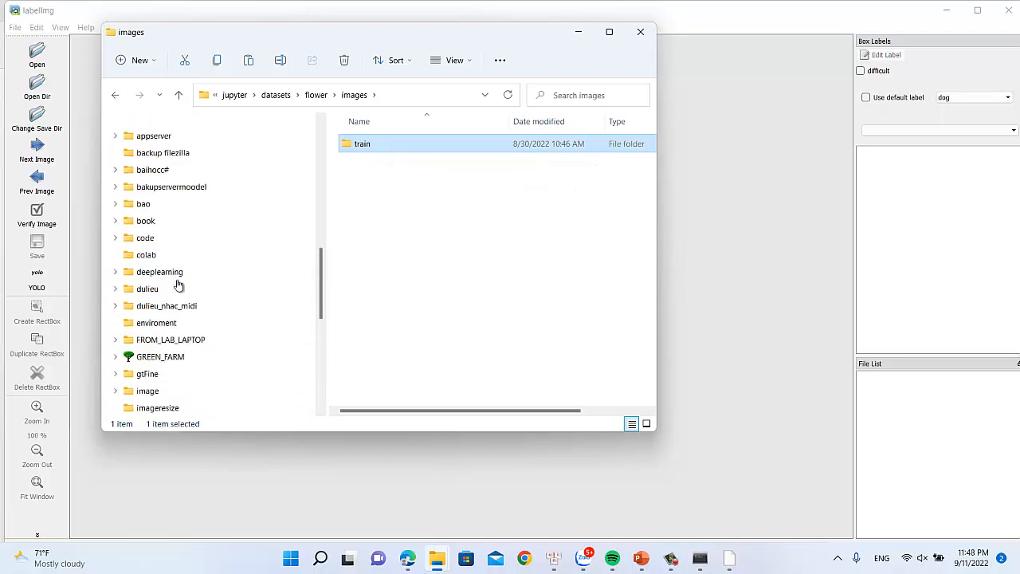
scroll(177, 285, "down", 2)
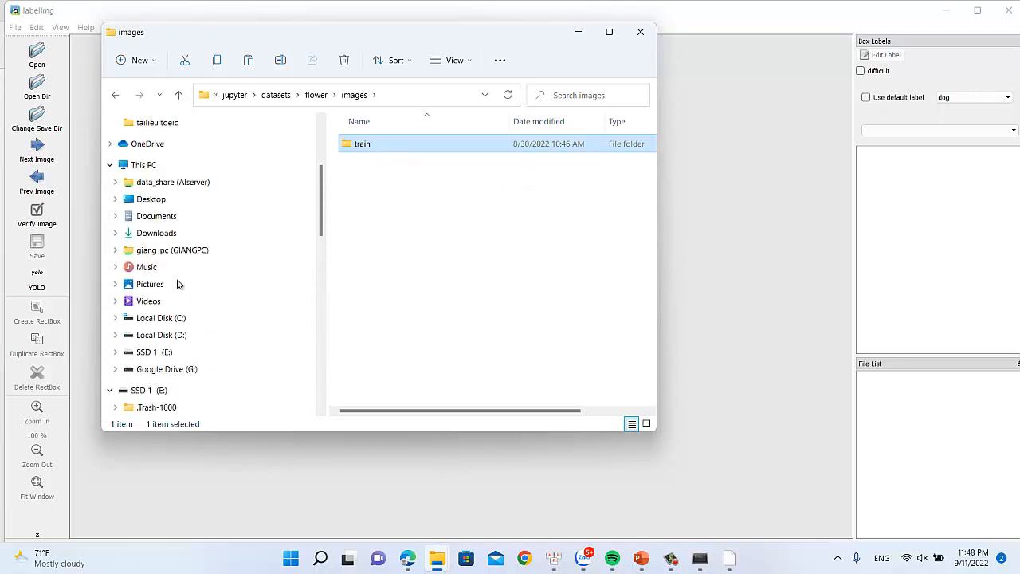
left_click(154, 354)
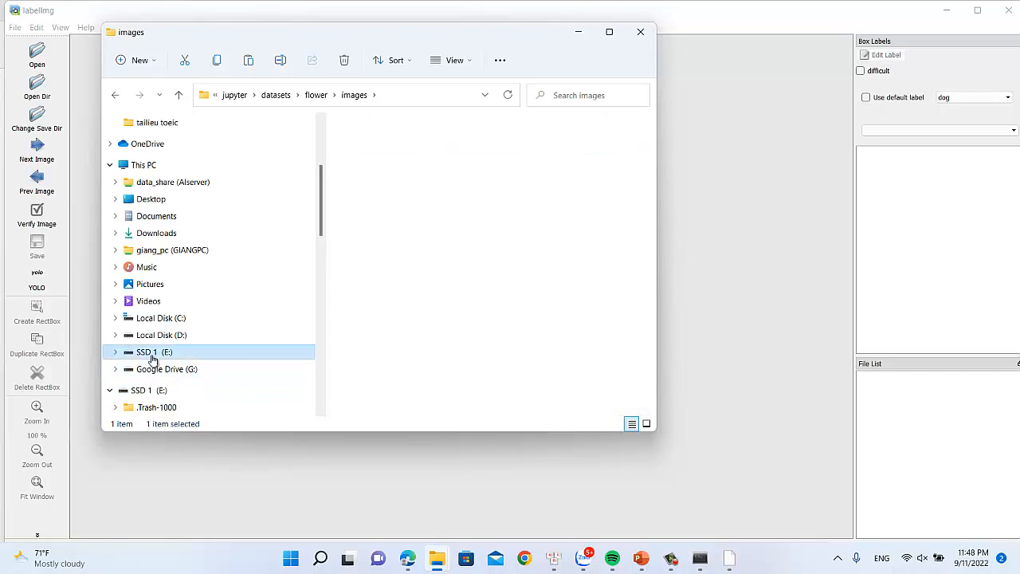
scroll(380, 212, "down", 1)
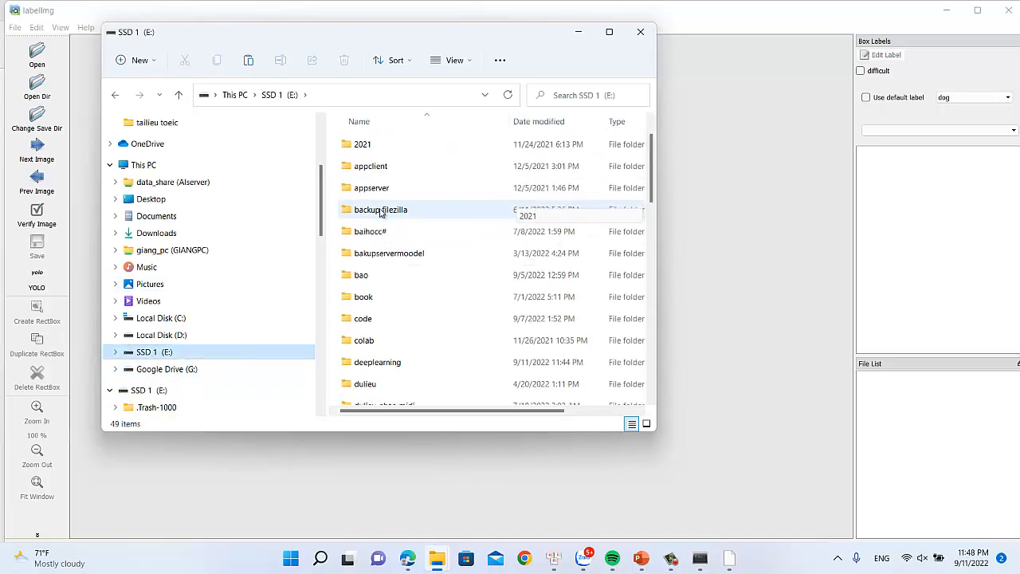
scroll(380, 212, "down", 2)
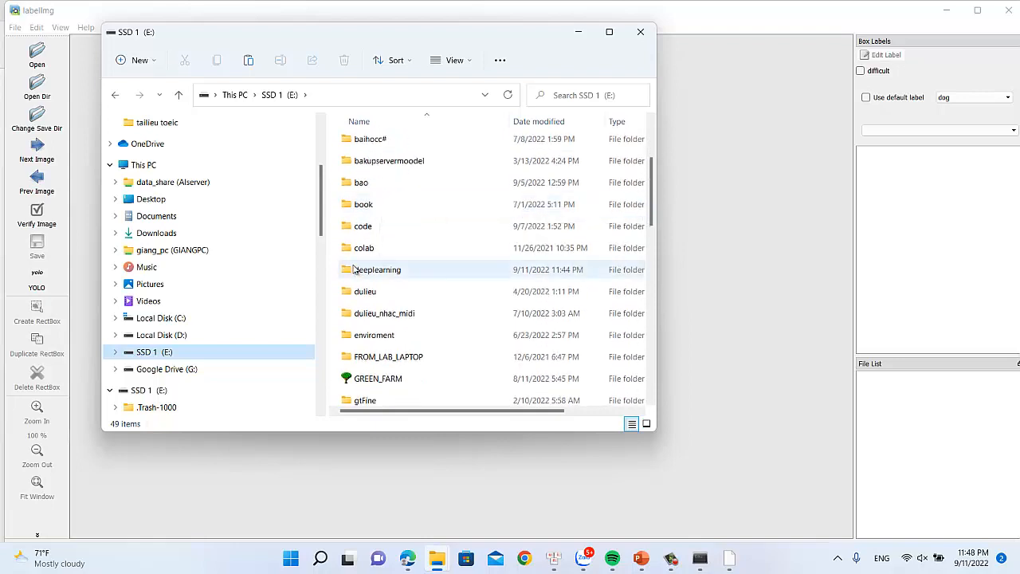
double_click(380, 271)
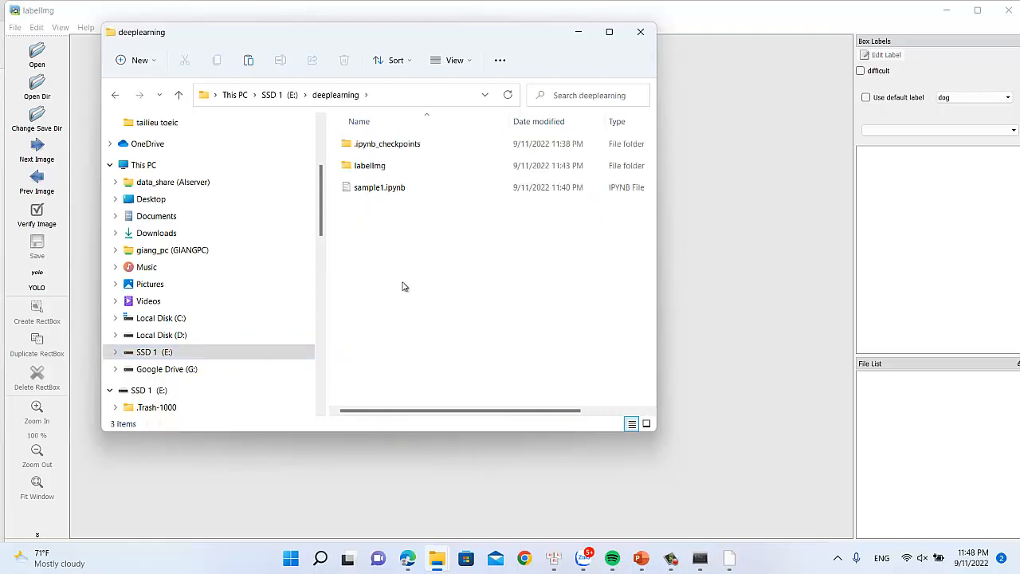
key("ctrl+v")
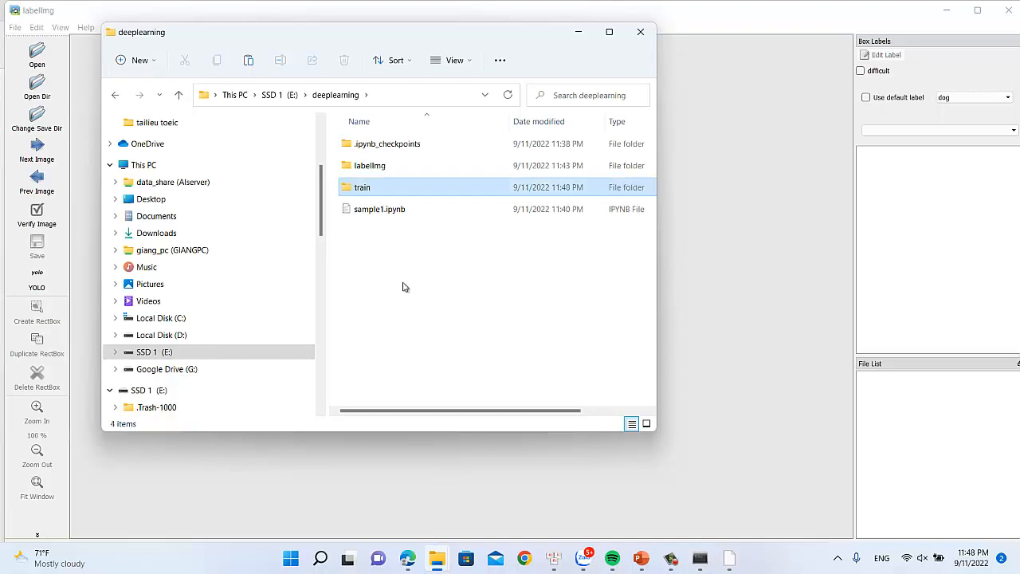
- Rename the copied train folder in E:\deeplearning as images
right_click(434, 183)
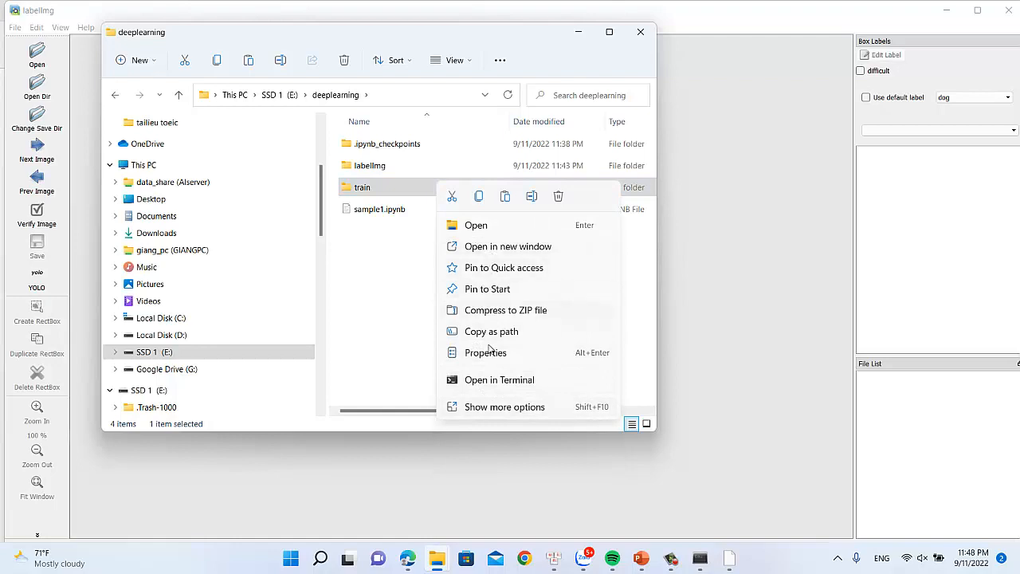
left_click(488, 407)
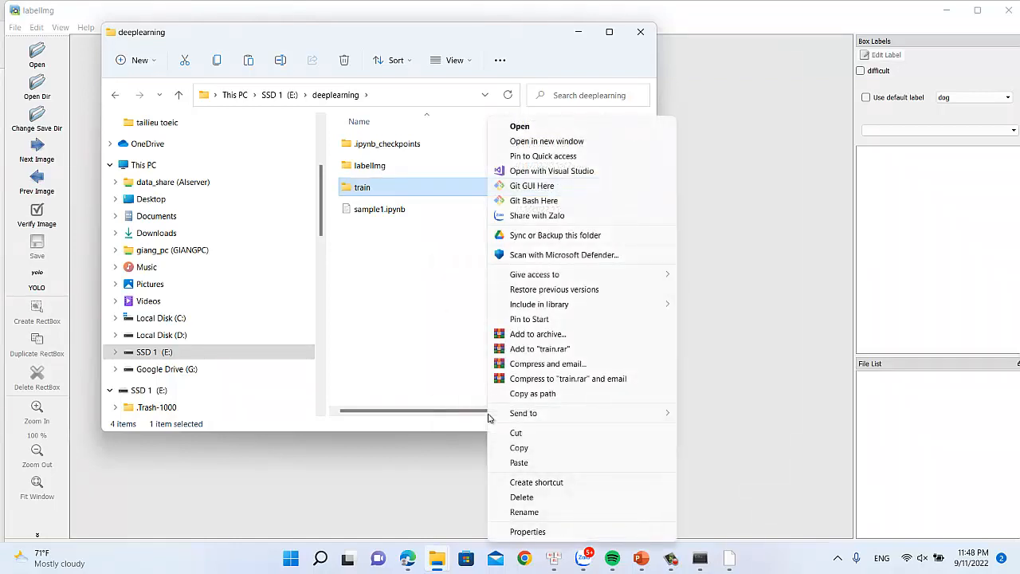
left_click(547, 512)
type("images")
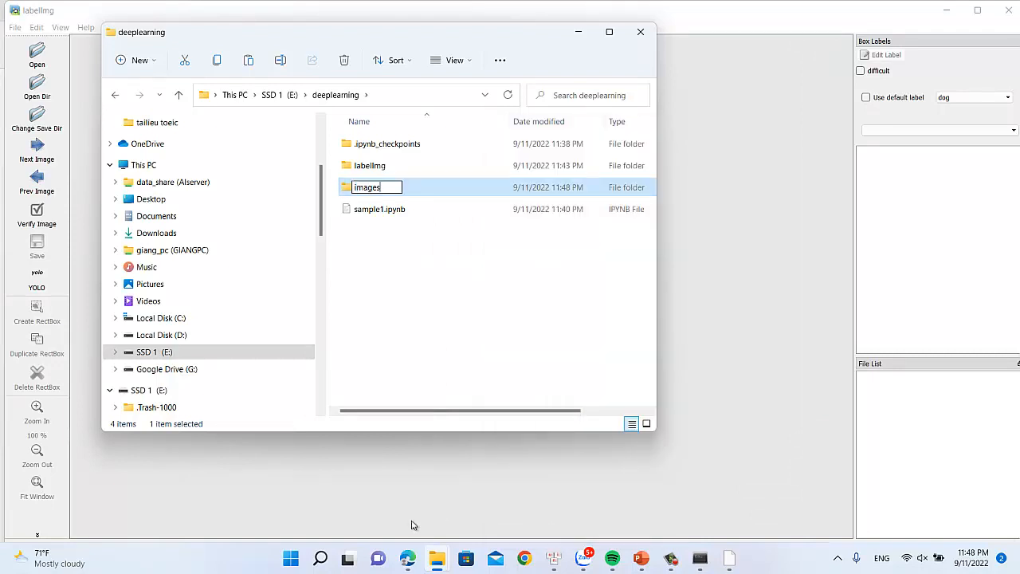
key("Return")
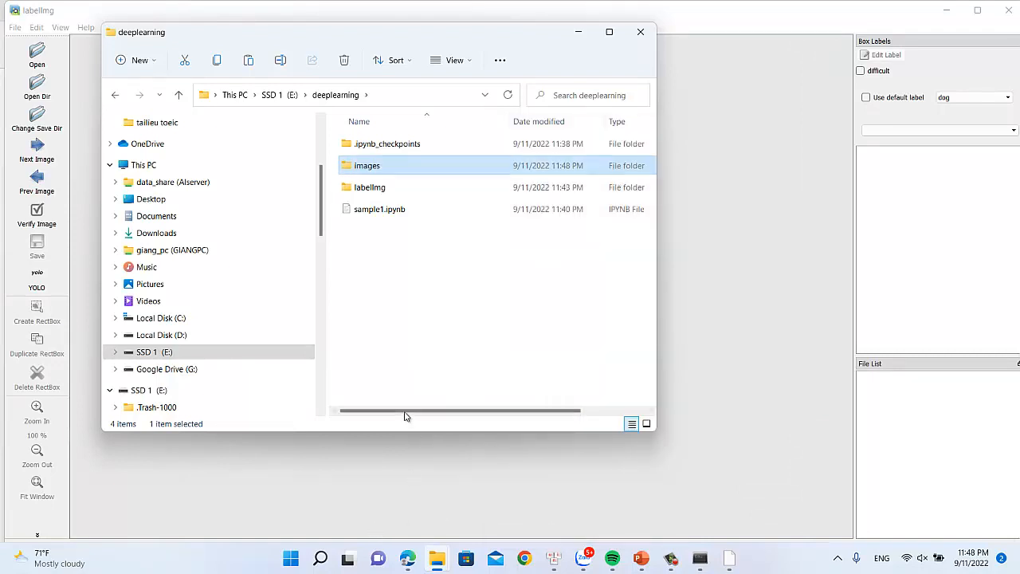
- Create a new folder named text in E:\deeplearning
left_click(488, 331)
right_click(487, 330)
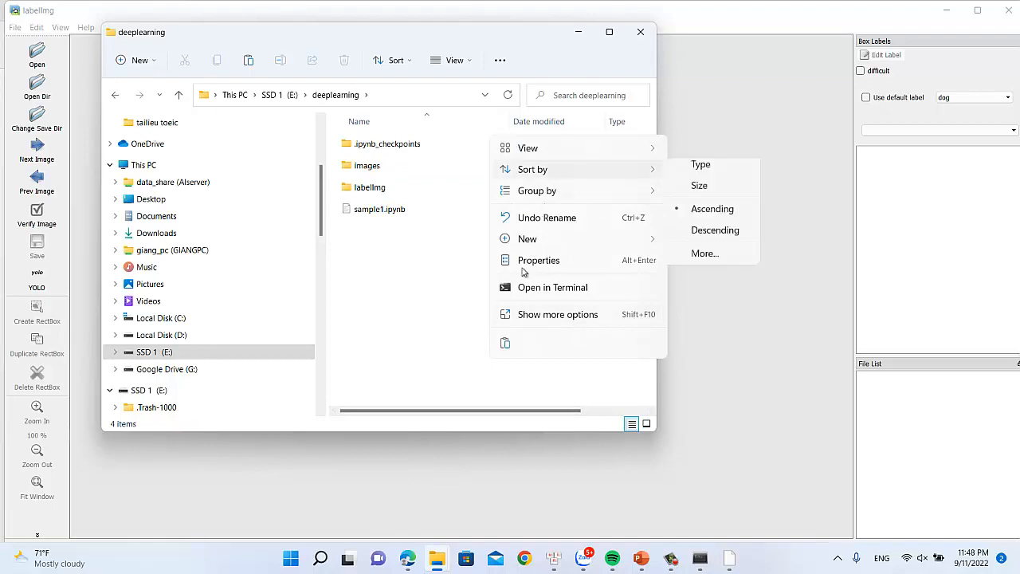
mouse_move(528, 239)
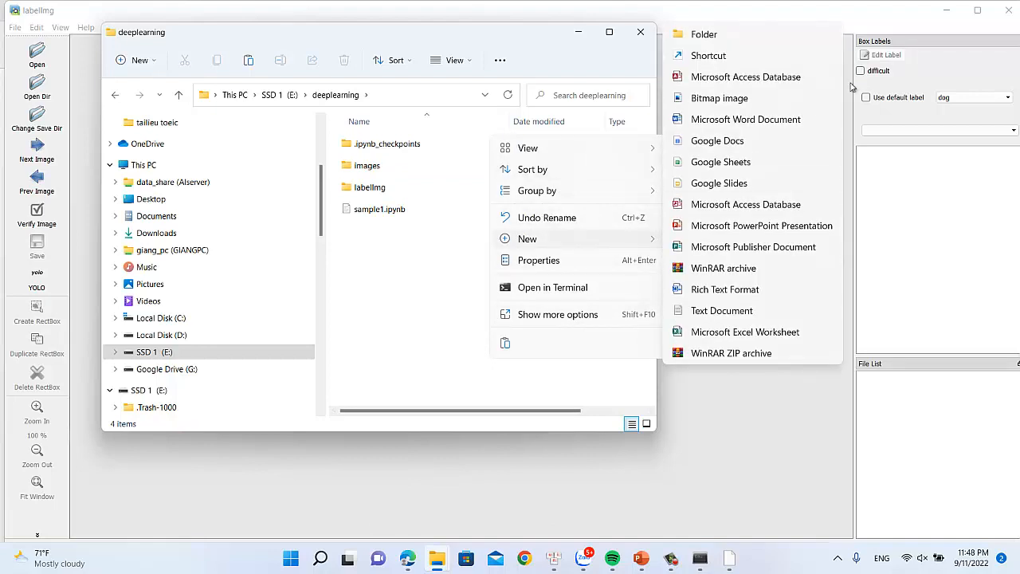
left_click(782, 35)
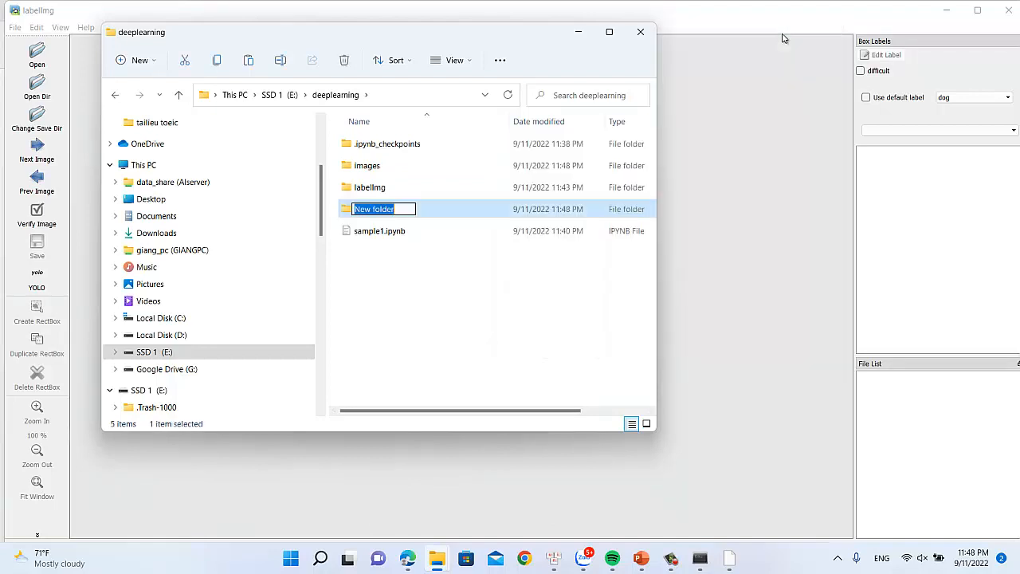
type("tex")
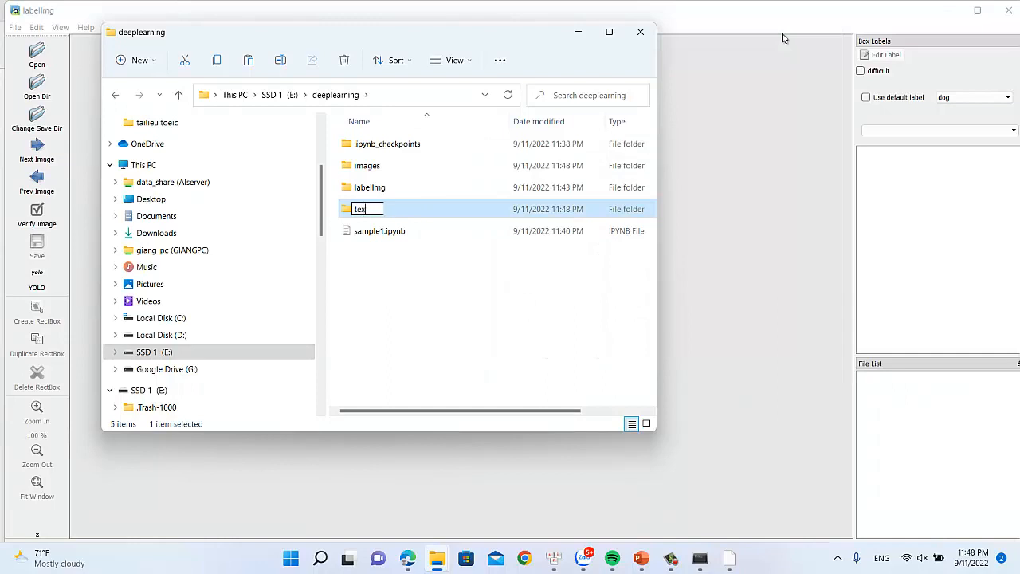
type("t")
key("Return")
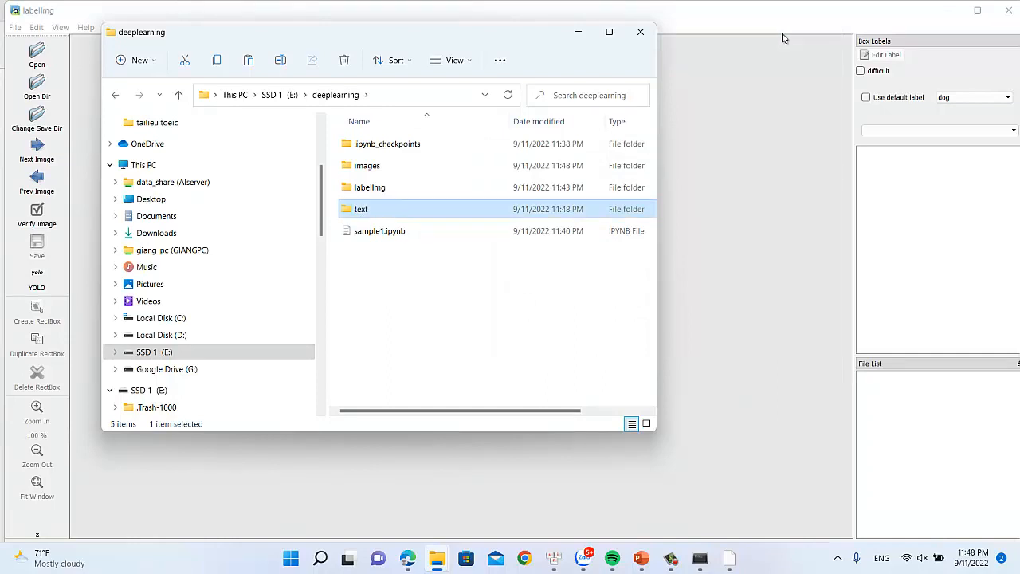
- Switch to LabelImg, load E:\deeplearning\images as the image directory, and select rose1.jpg in the file list
left_click(734, 201)
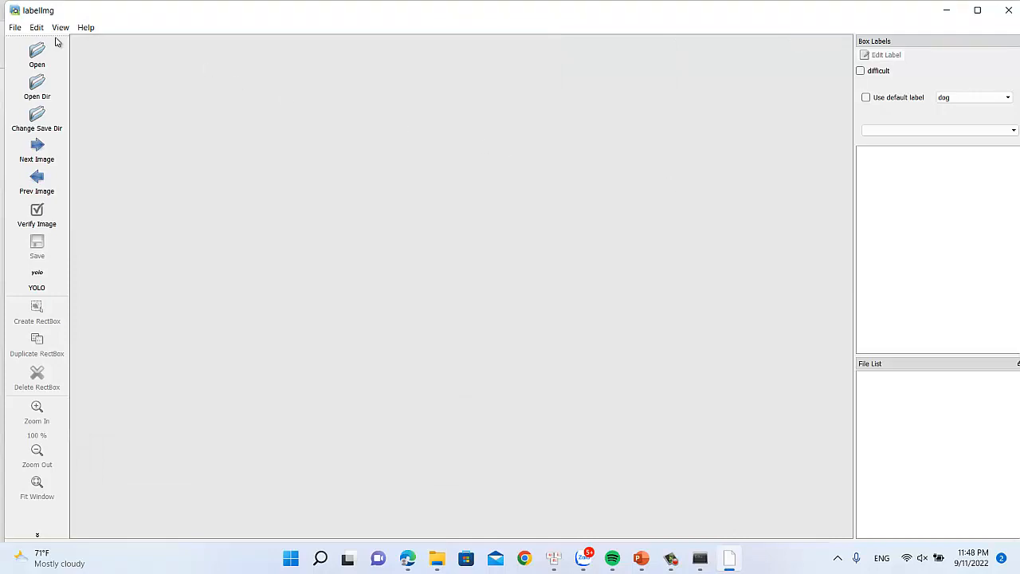
left_click(20, 88)
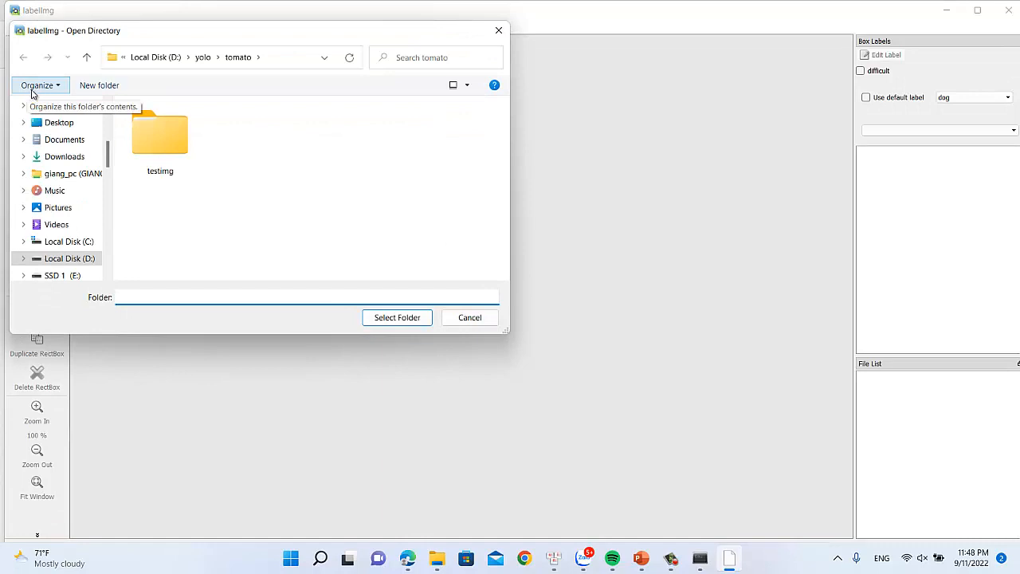
left_click(153, 62)
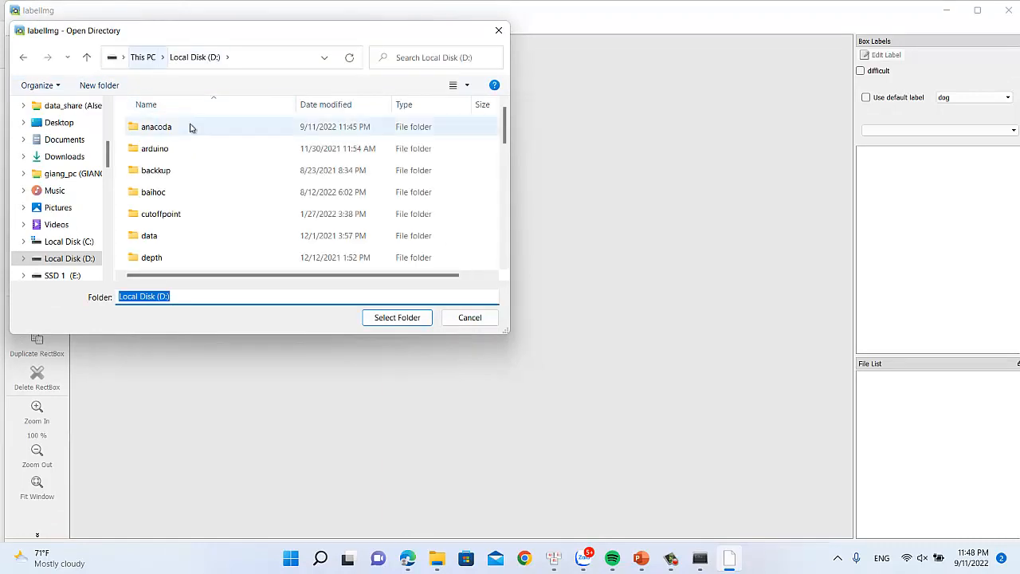
scroll(191, 176, "down", 2)
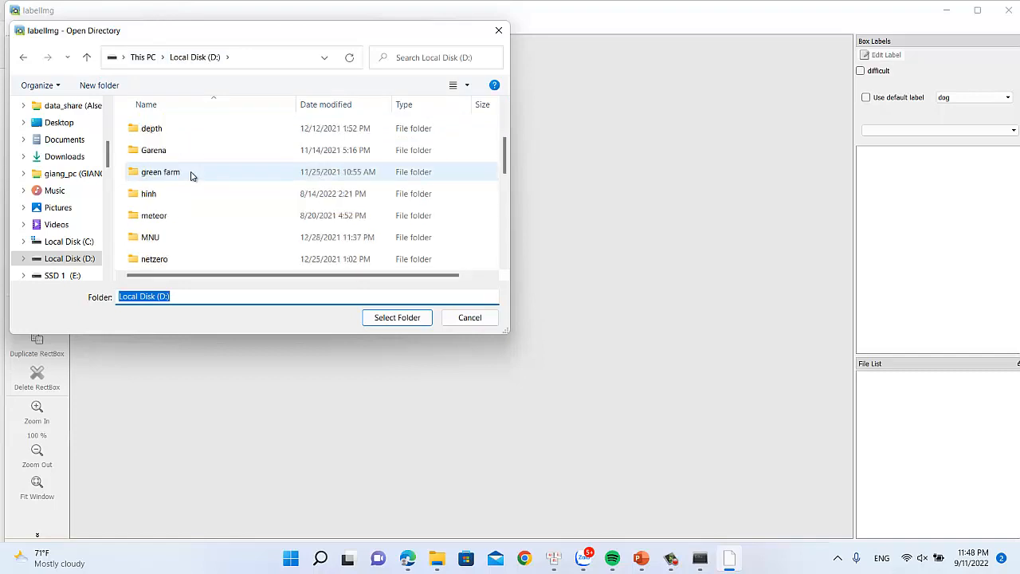
scroll(191, 175, "down", 1)
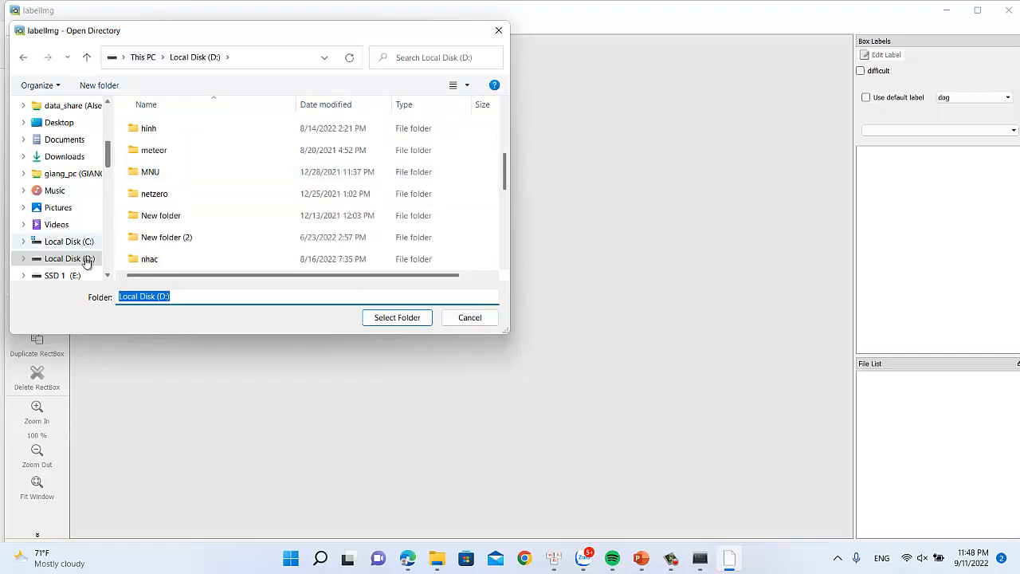
left_click(62, 275)
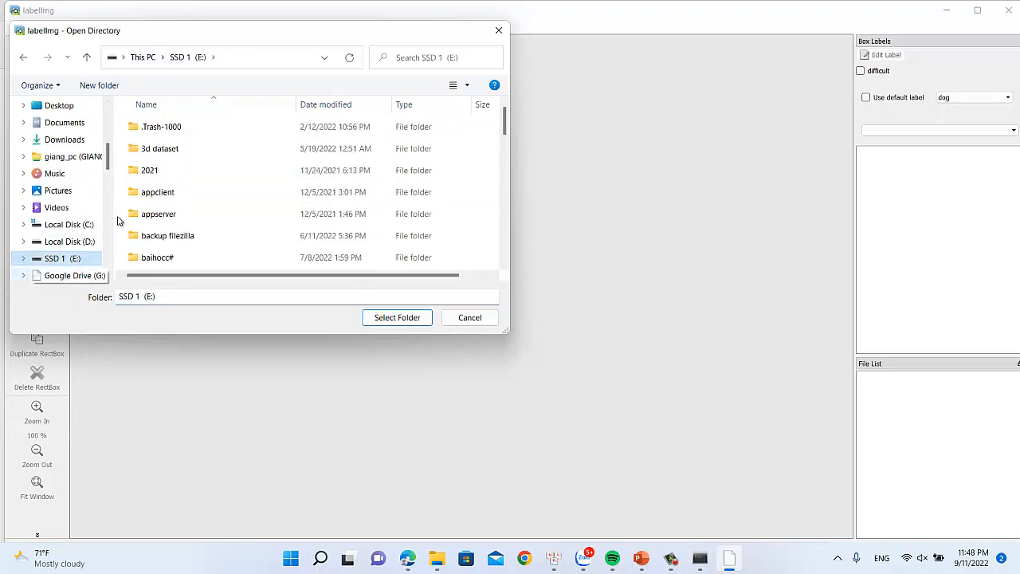
scroll(199, 189, "down", 2)
scroll(199, 189, "down", 1)
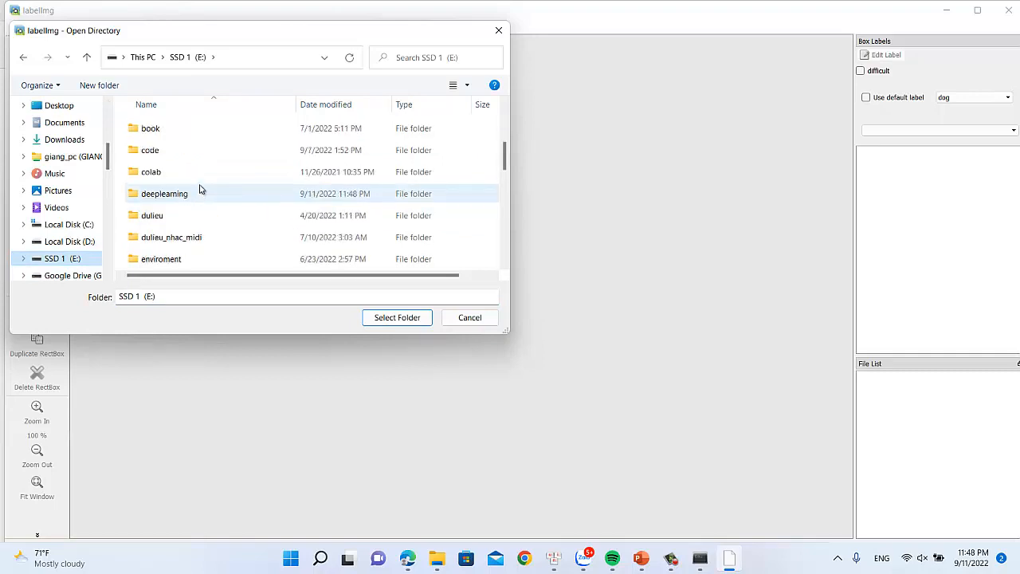
double_click(195, 191)
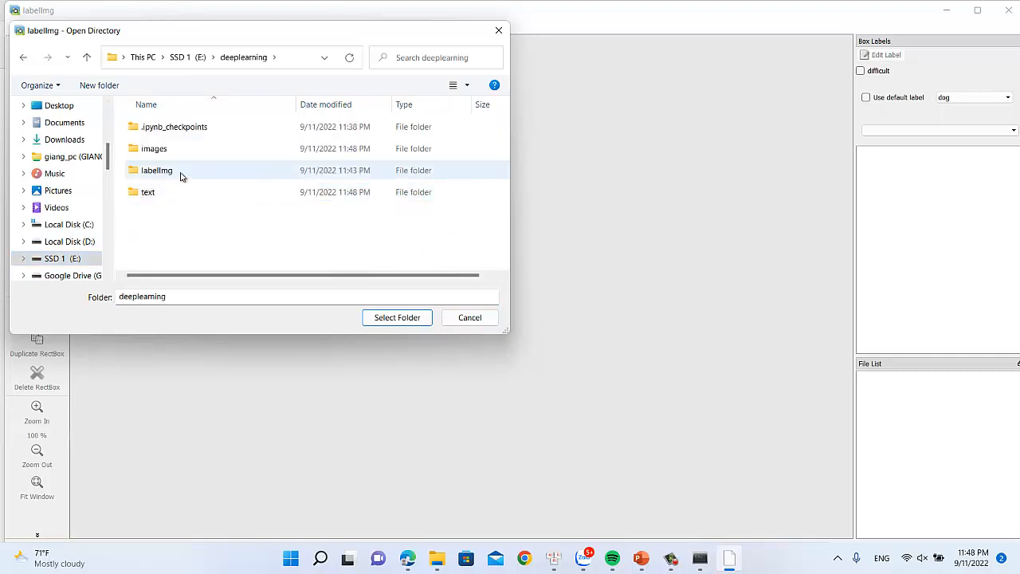
left_click(176, 151)
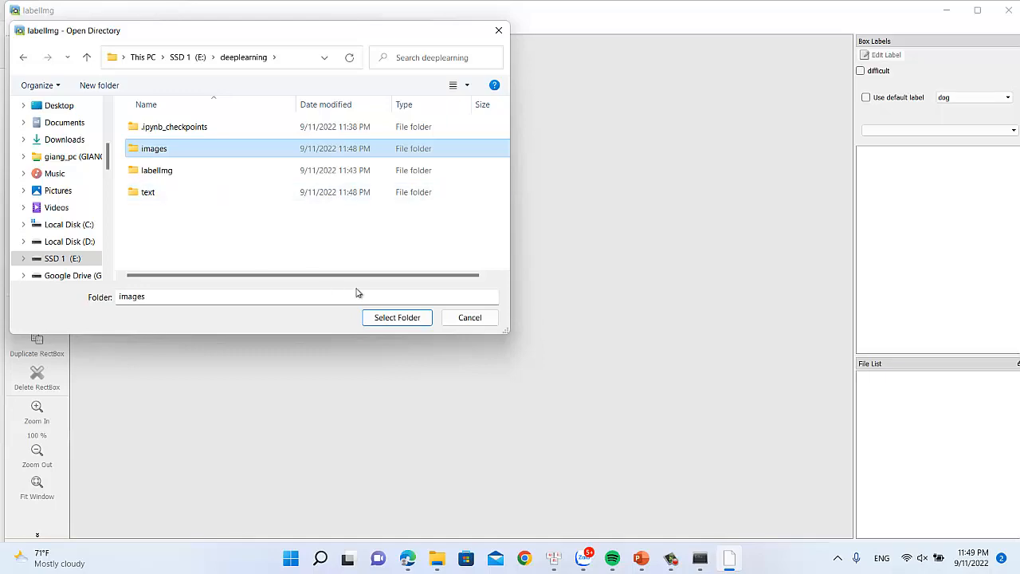
left_click(398, 319)
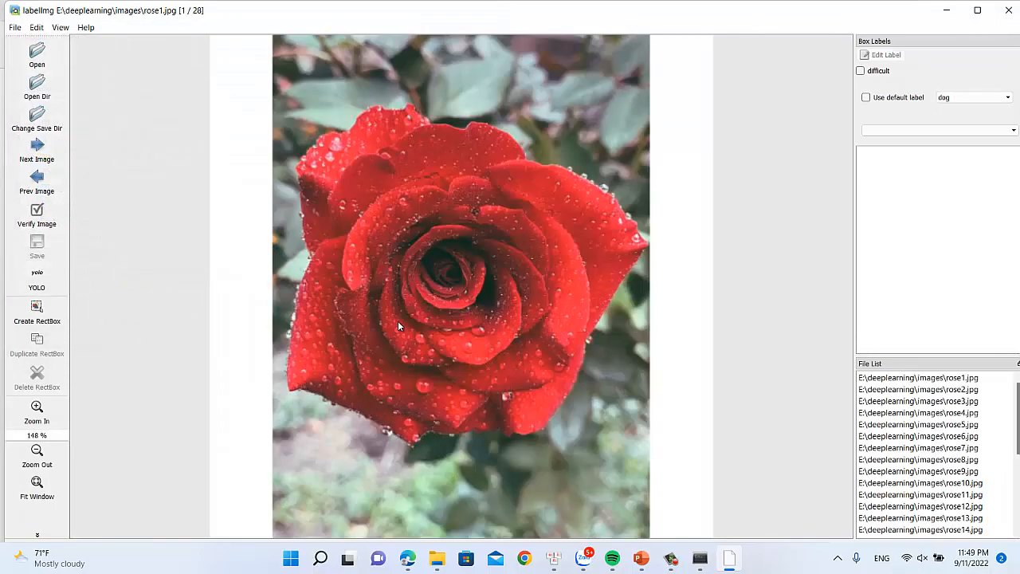
scroll(903, 457, "down", 4)
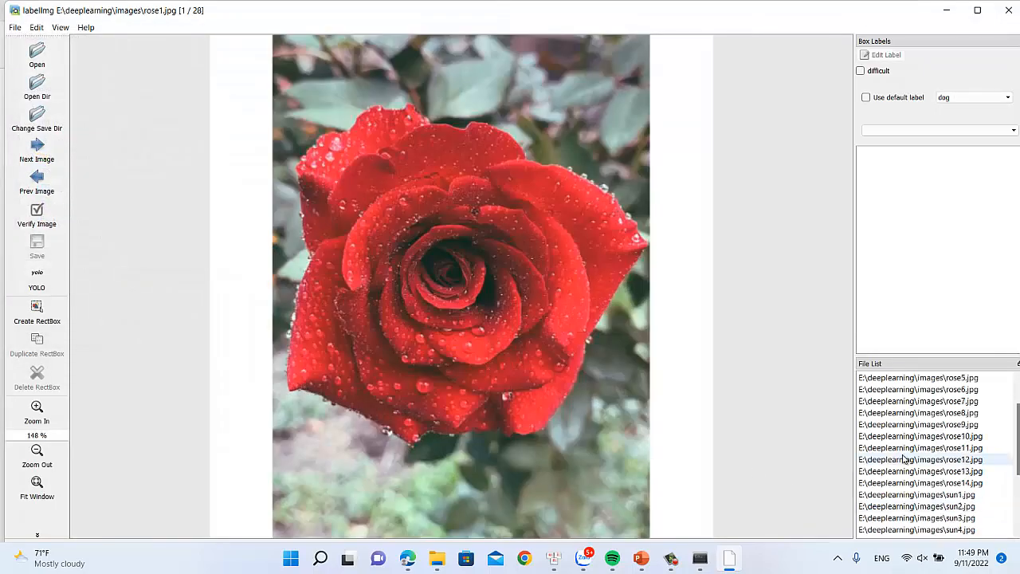
scroll(902, 457, "up", 4)
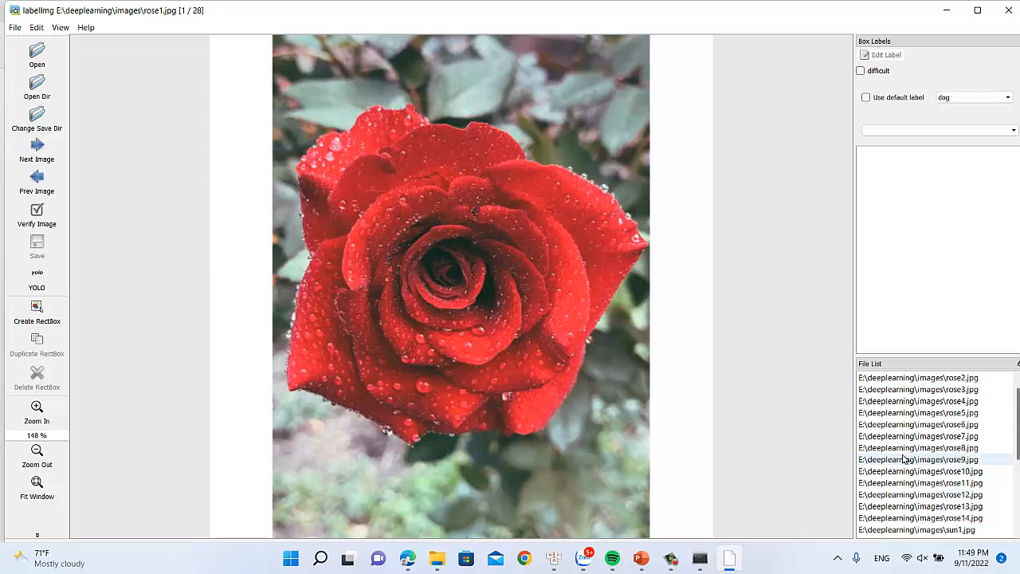
left_click(895, 379)
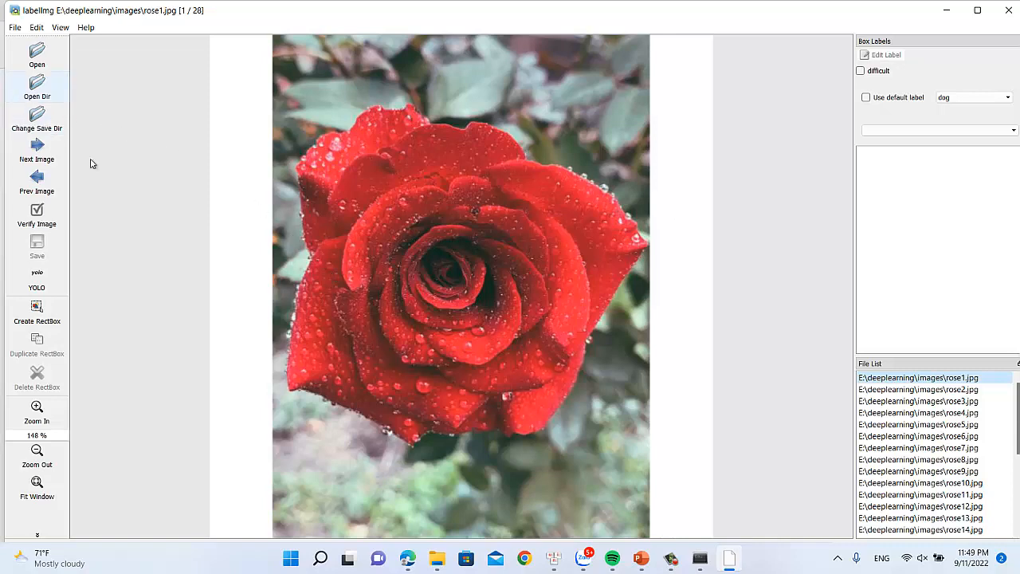
- Set the annotation save directory to E:\deeplearning\text
left_click(28, 130)
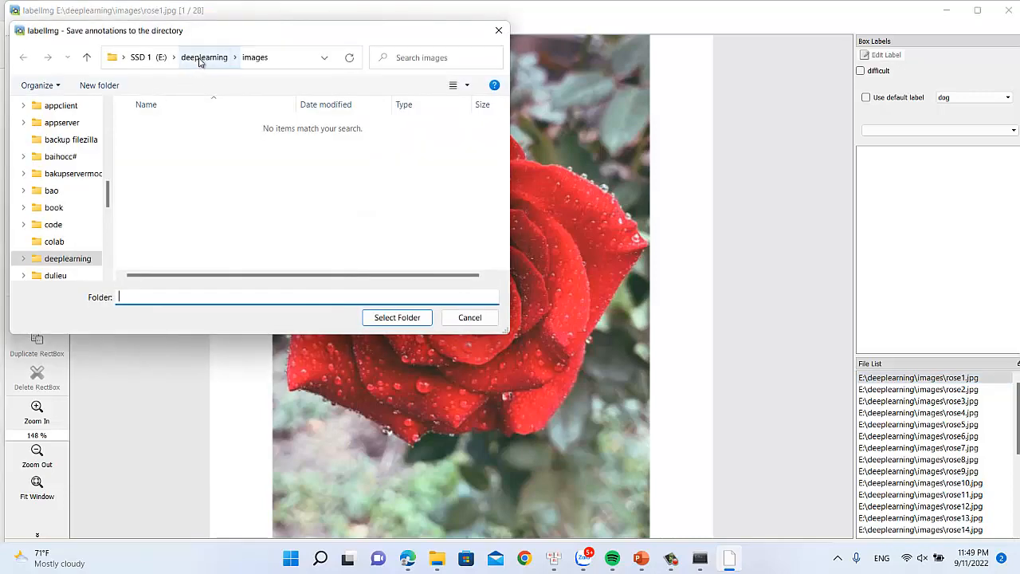
left_click(199, 62)
left_click(157, 199)
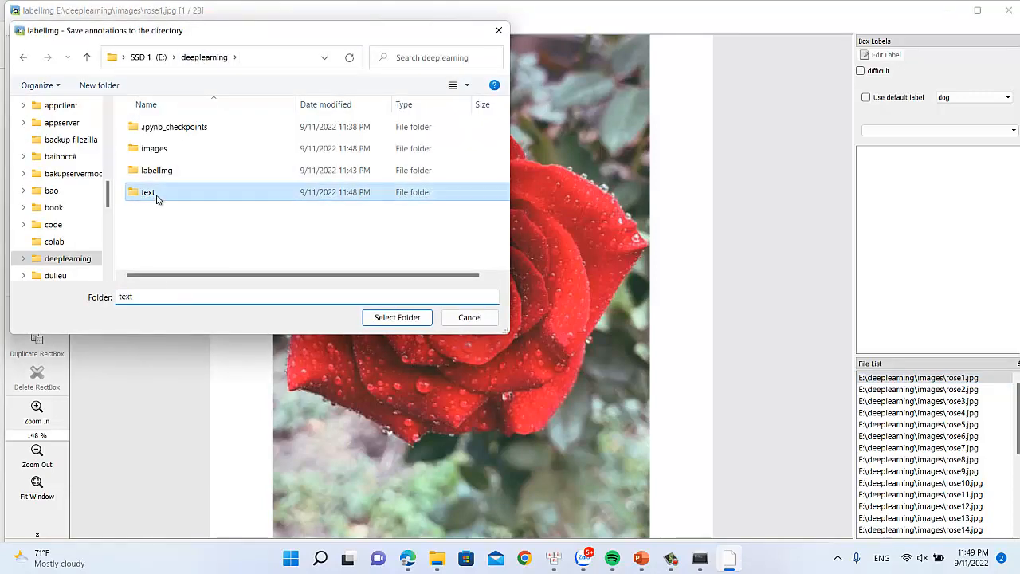
double_click(157, 199)
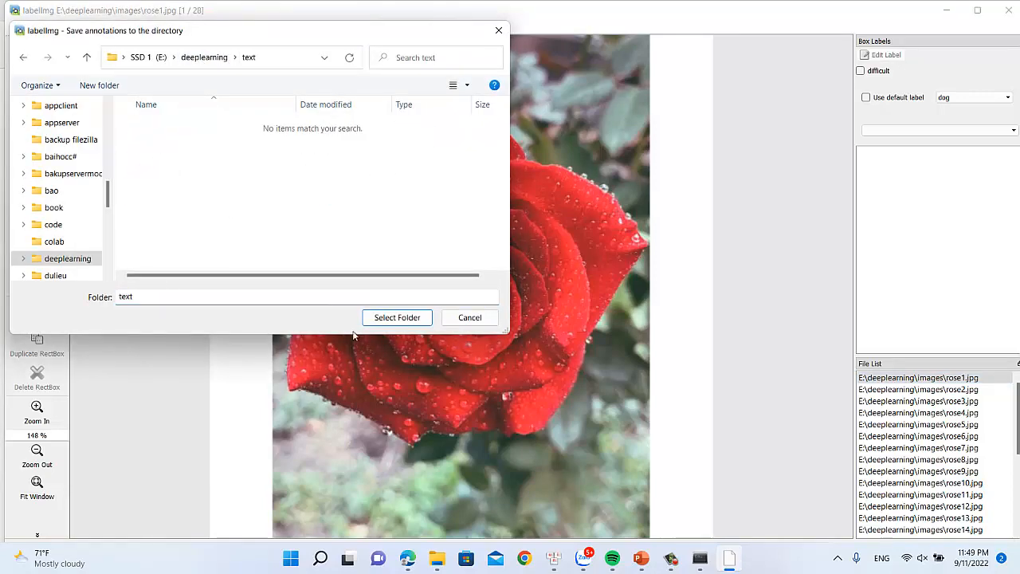
left_click(397, 317)
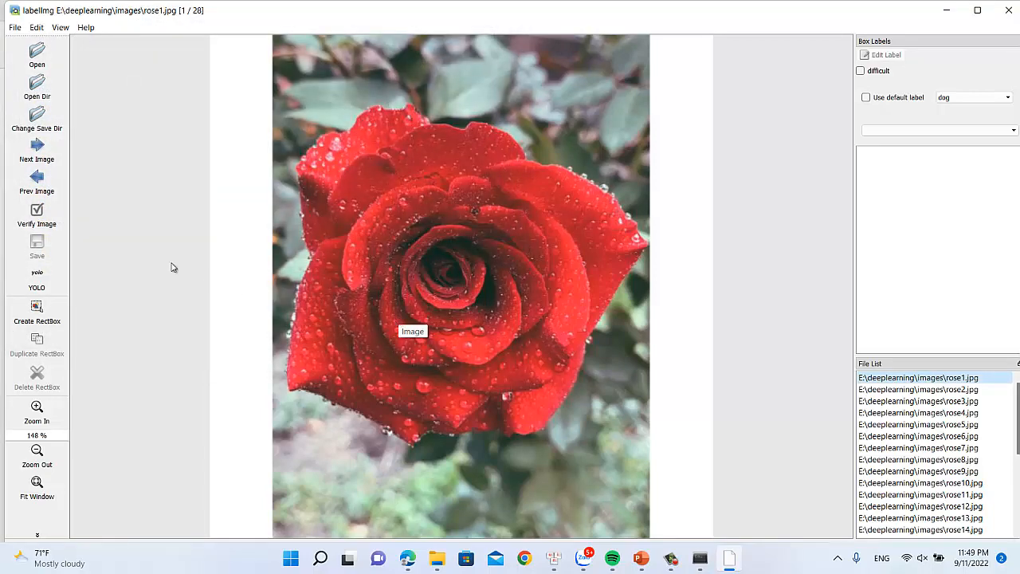
- Switch the annotation format to CreateML and cycle it back to YOLO
left_click(32, 284)
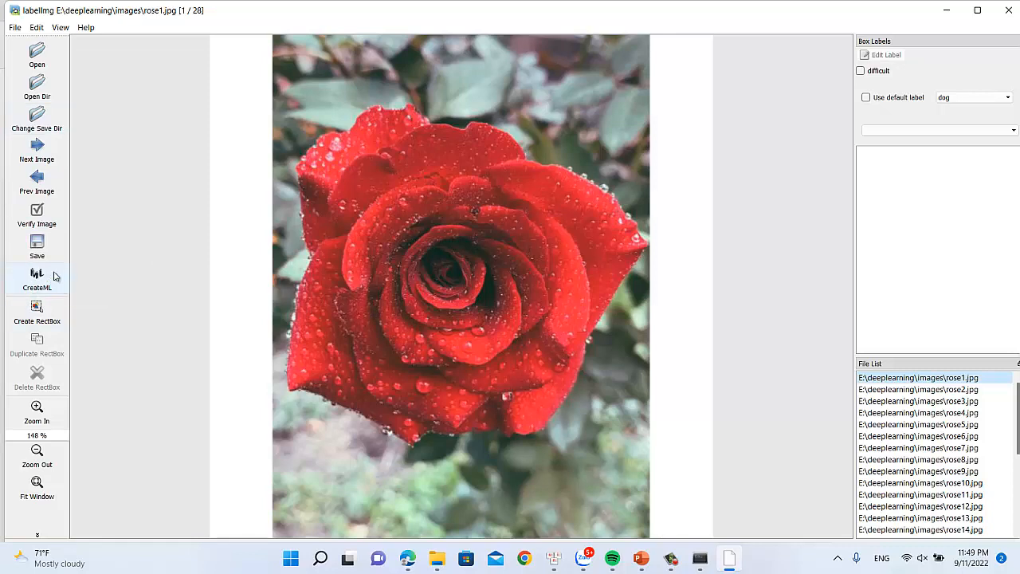
left_click(23, 287)
left_click(23, 287)
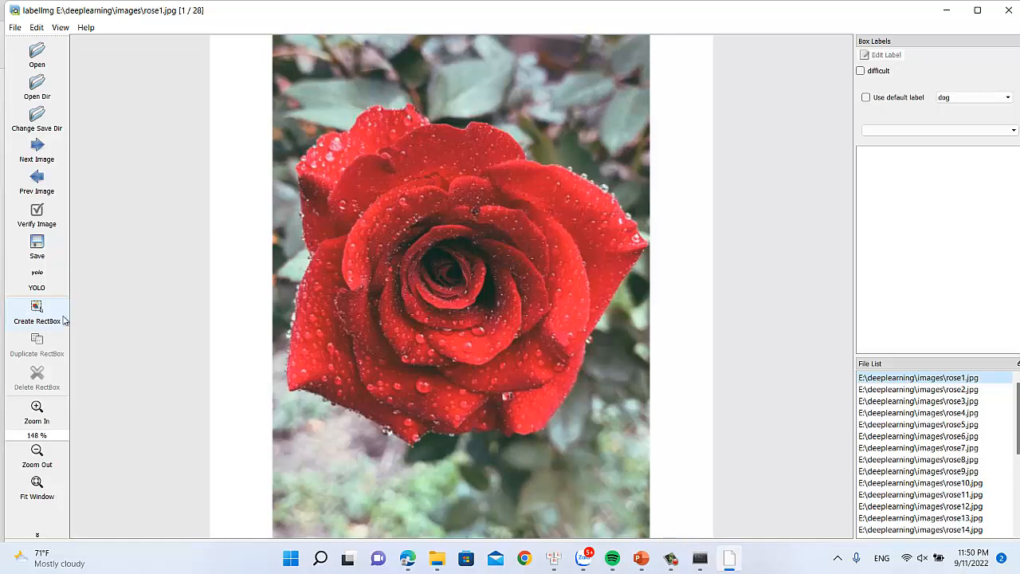
- Draw a bounding box around the rose in rose1.jpg, examine the predefined class labels offered, and cancel the labelling
left_click(33, 316)
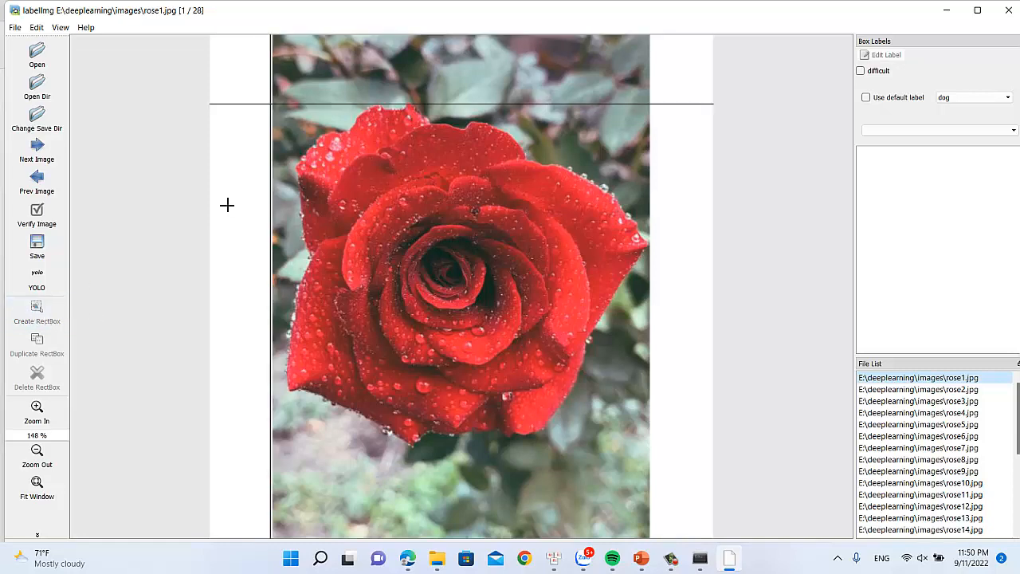
mouse_move(293, 106)
left_mouse_down()
mouse_move(445, 296)
mouse_move(619, 452)
mouse_move(644, 452)
mouse_move(633, 449)
mouse_move(676, 213)
left_mouse_up()
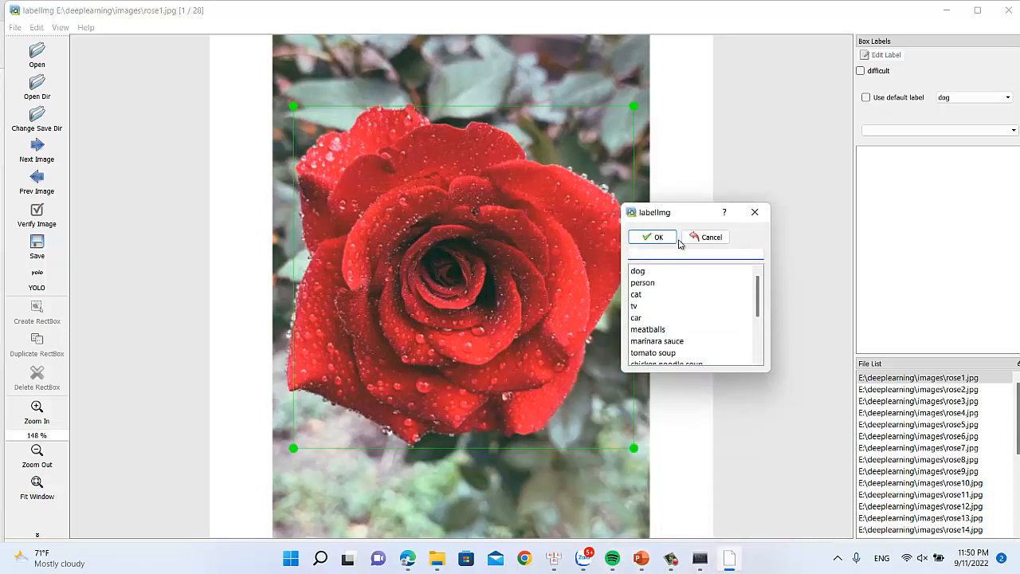
scroll(675, 309, "down", 3)
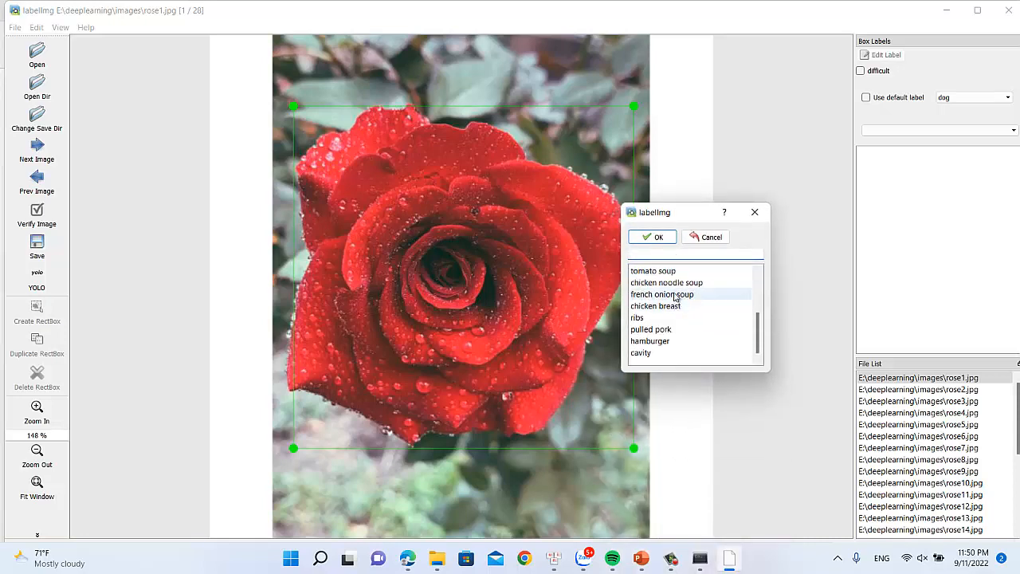
scroll(670, 306, "up", 3)
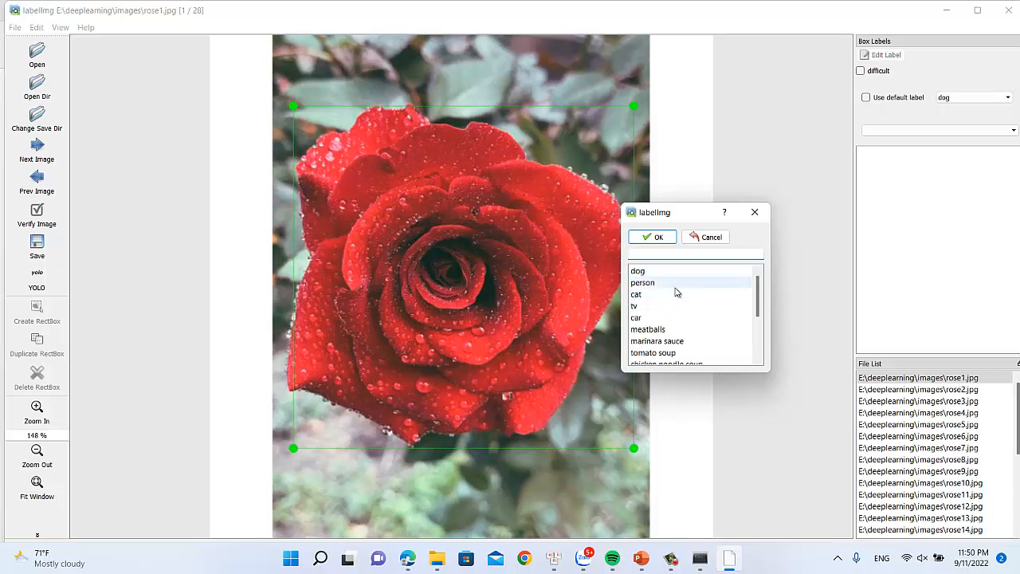
scroll(675, 290, "down", 3)
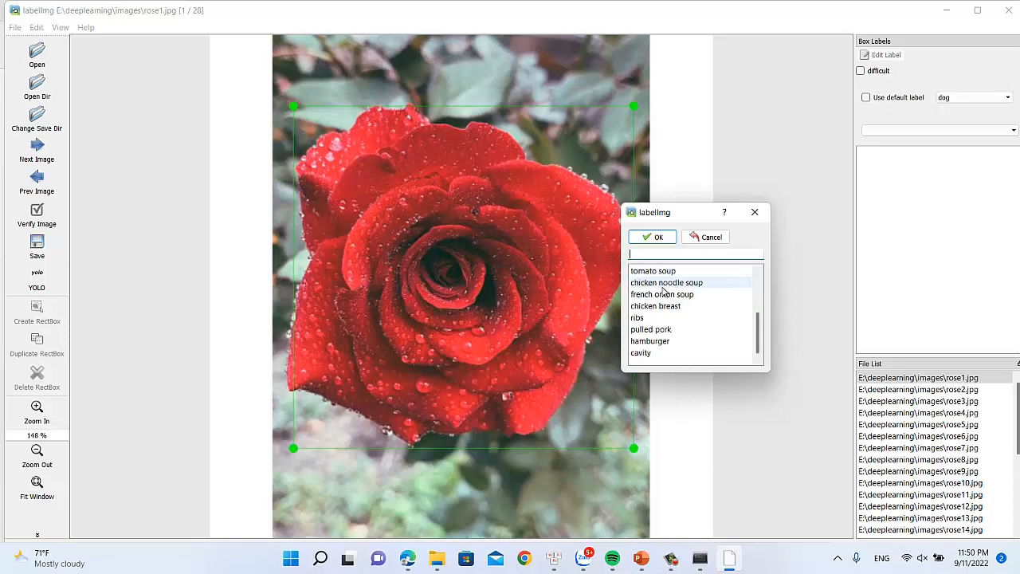
scroll(701, 307, "up", 2)
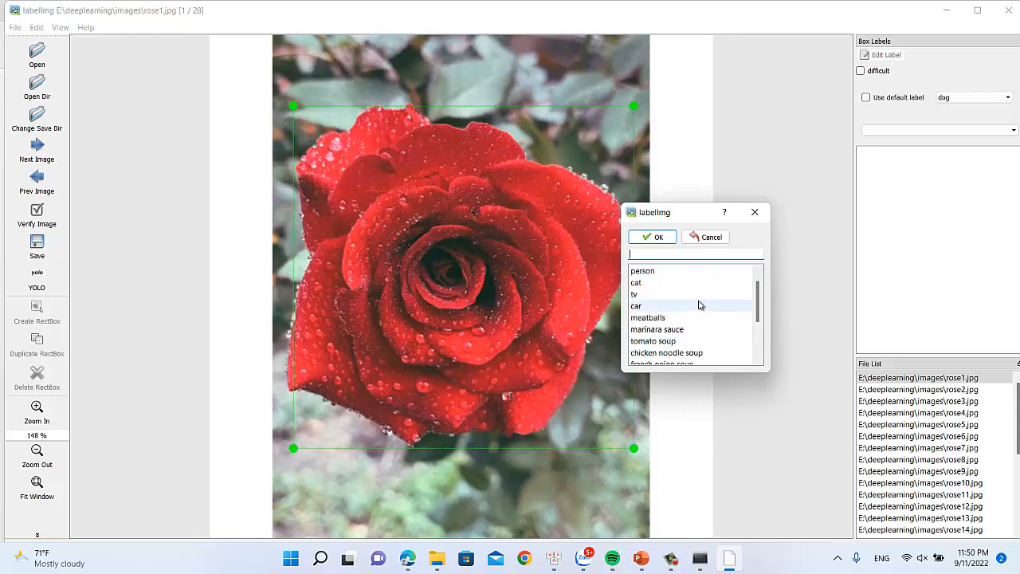
scroll(699, 302, "up", 1)
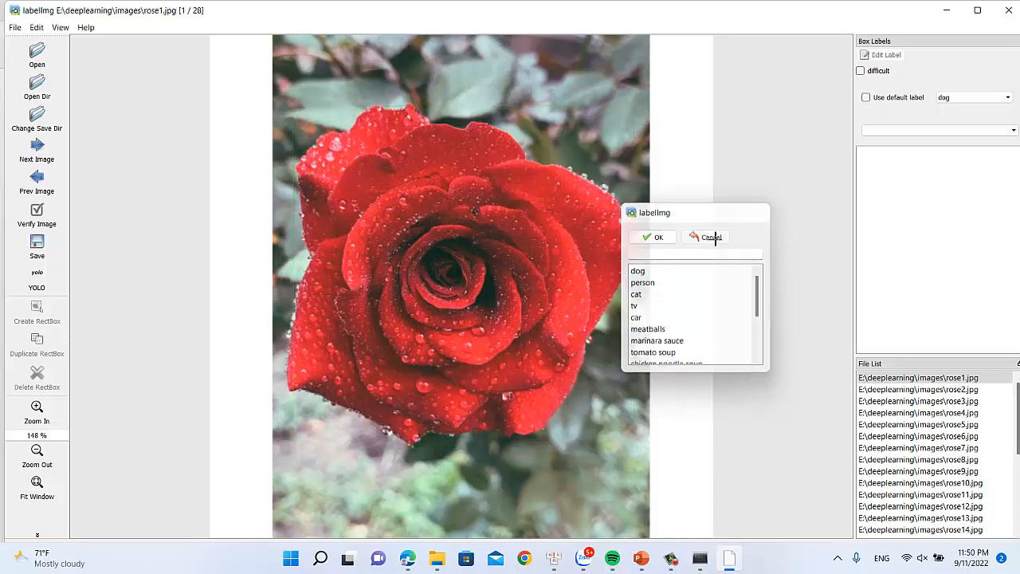
left_click(714, 239)
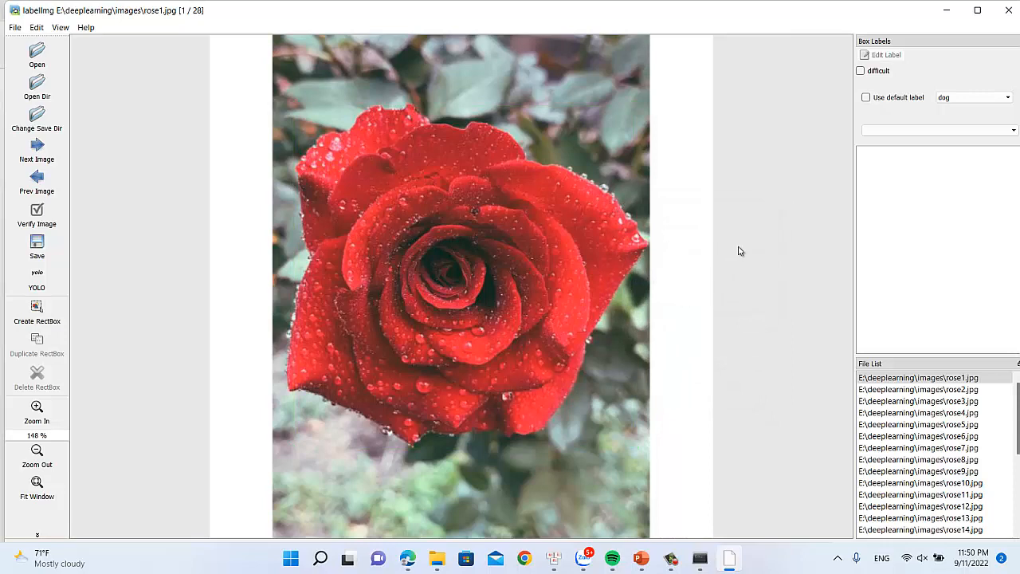
- Close LabelImg and save the pending changes
left_click(1008, 9)
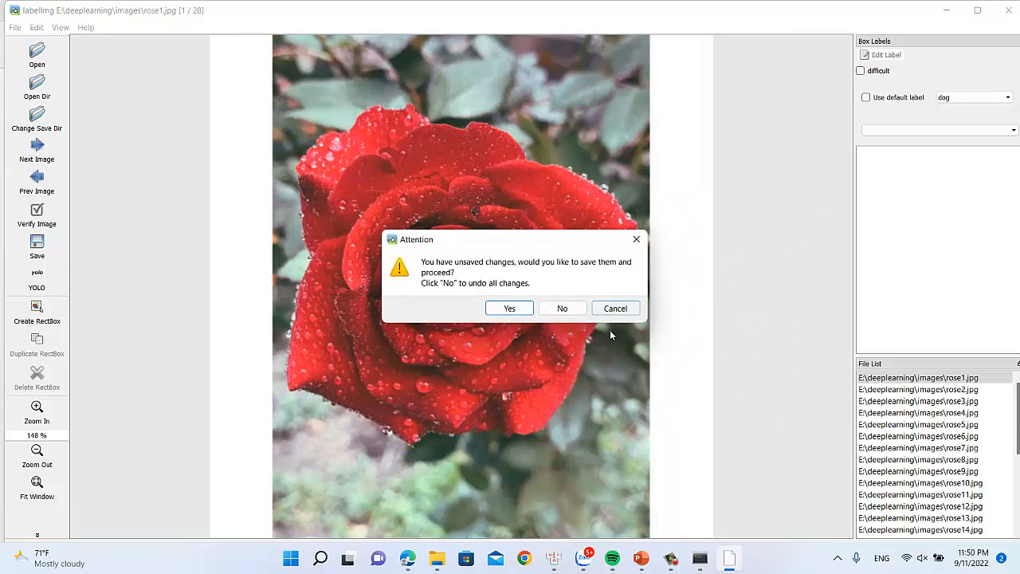
left_click(519, 308)
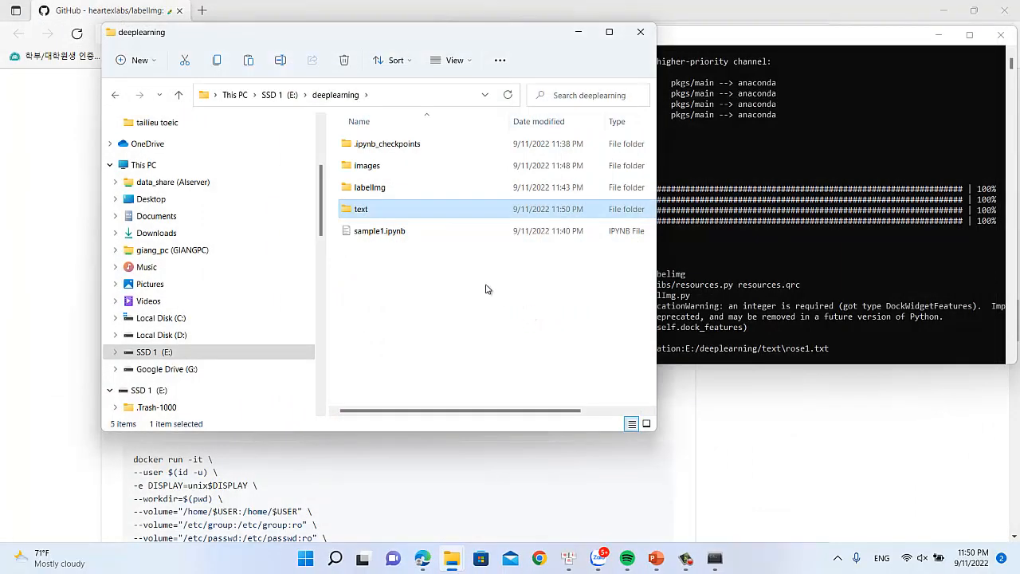
- Open predefined_classes.txt from the data folder inside E:\deeplearning\labelImg
double_click(385, 192)
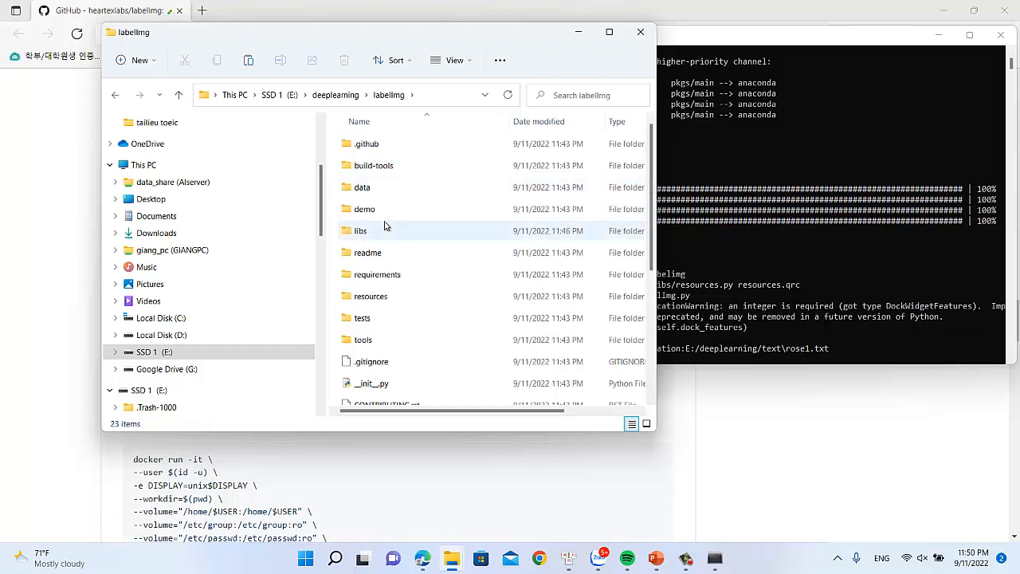
scroll(384, 219, "down", 4)
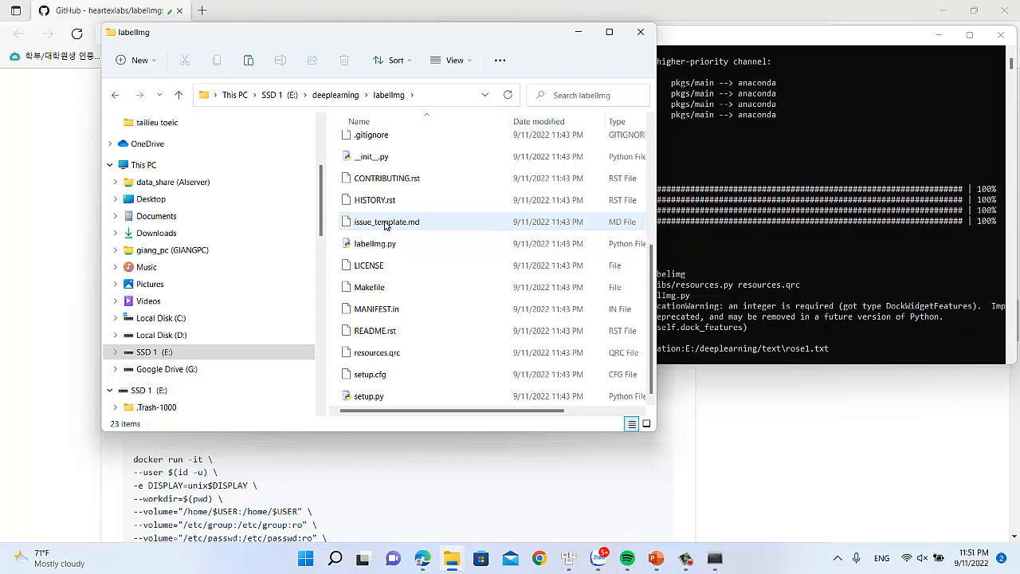
scroll(385, 224, "up", 3)
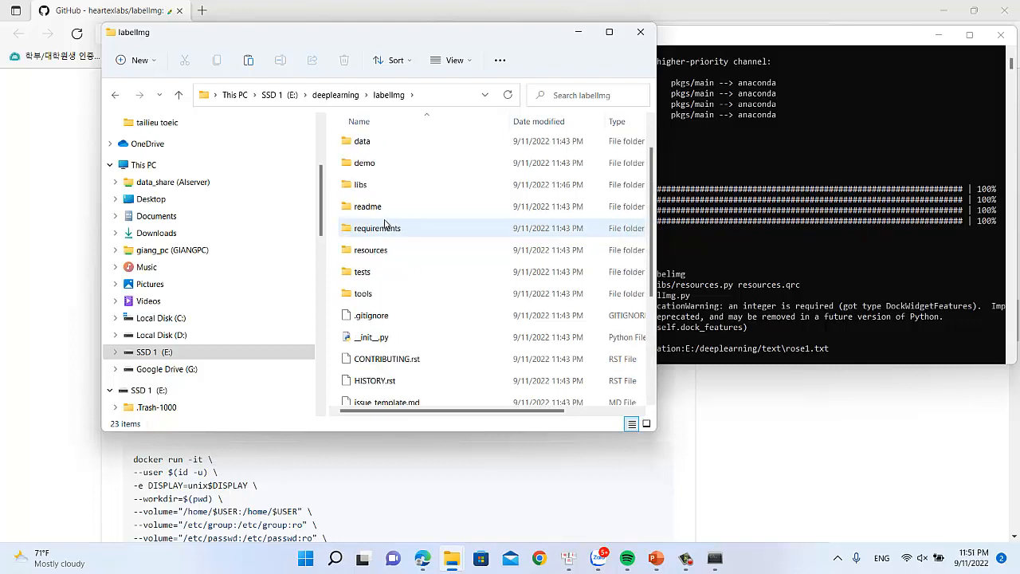
scroll(384, 225, "up", 1)
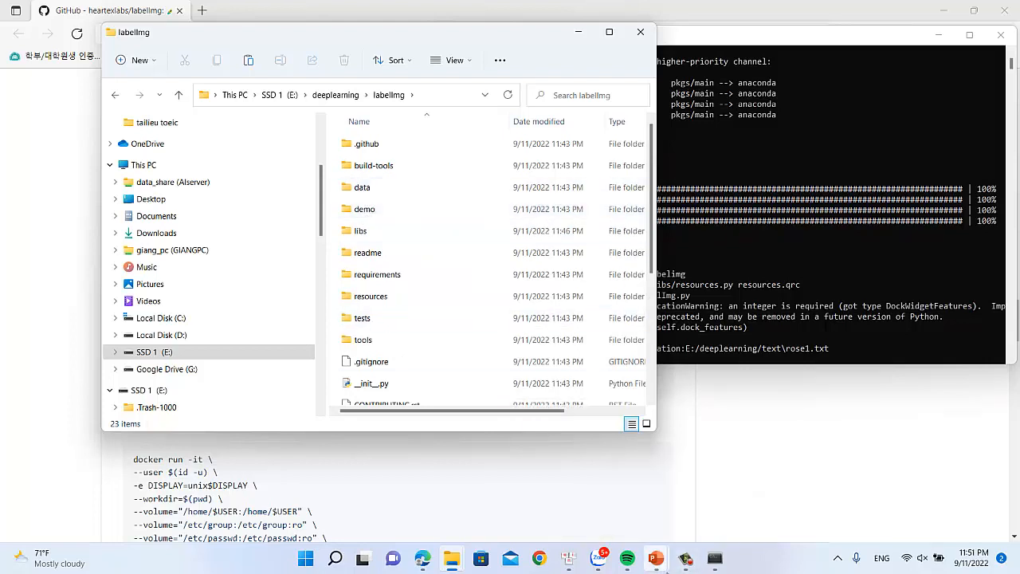
left_click(685, 558)
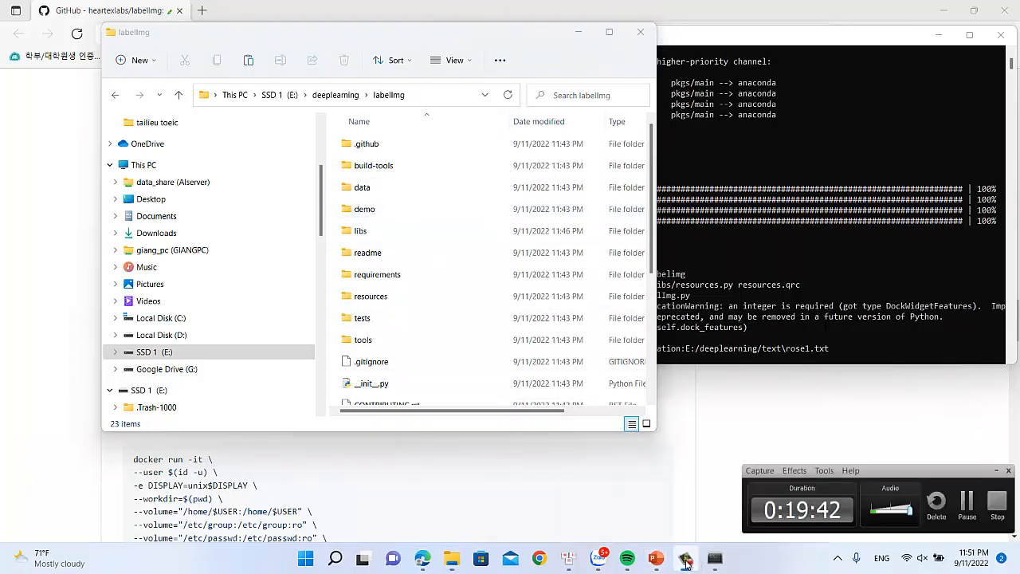
left_click(963, 505)
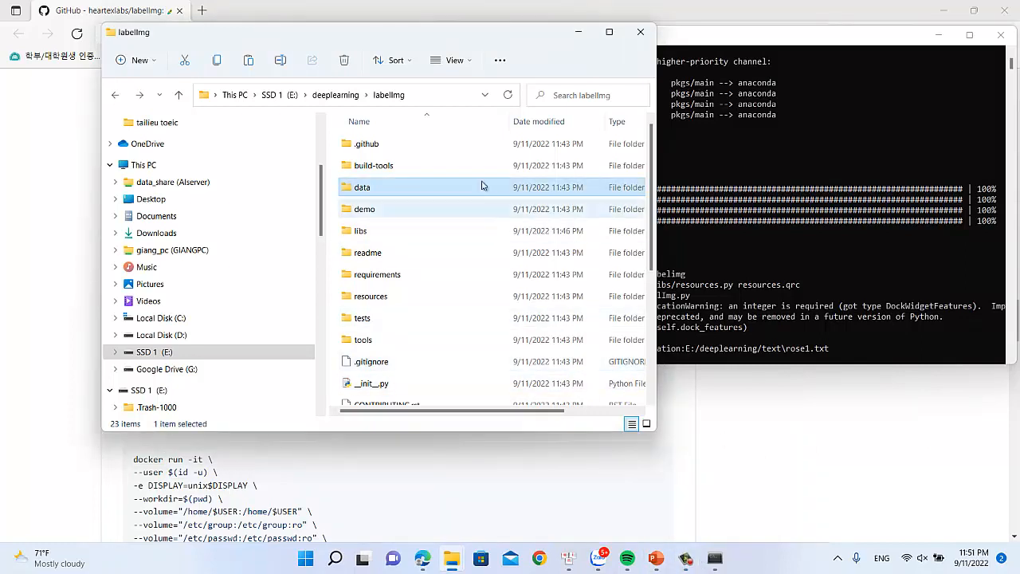
double_click(405, 189)
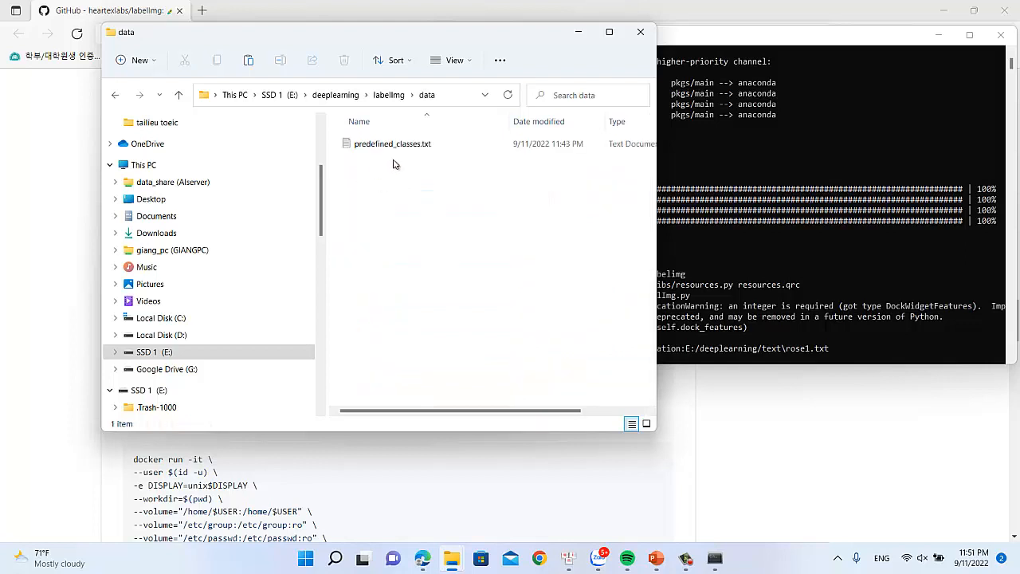
double_click(402, 150)
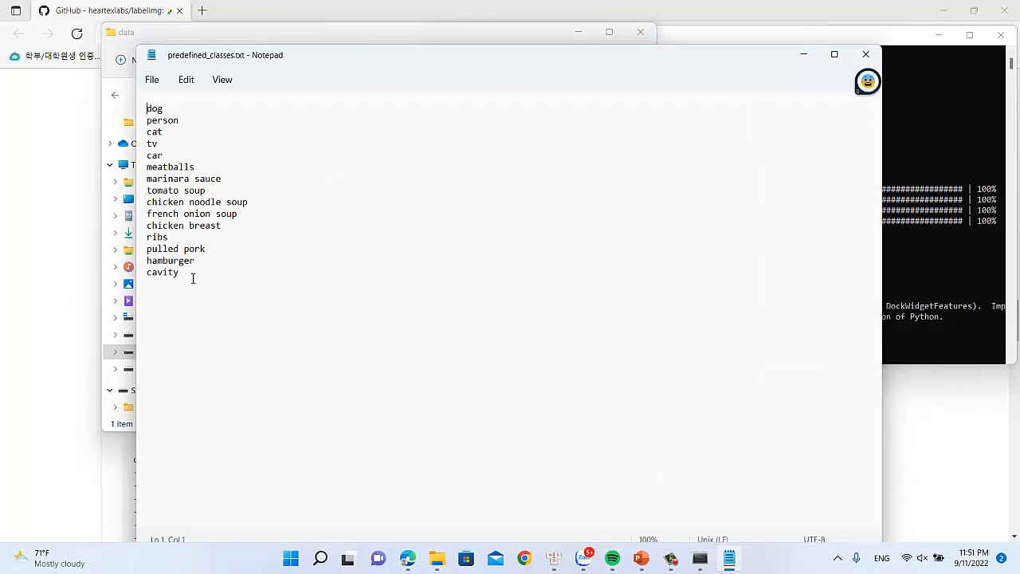
- Select all the class names in predefined_classes.txt, from dog to cavity
left_click_drag(193, 282, 164, 180)
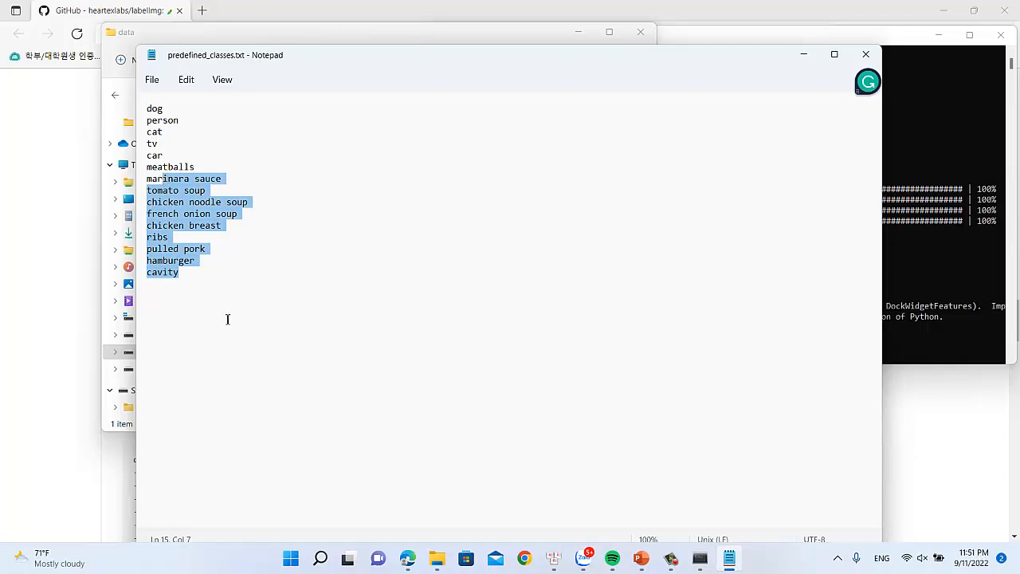
left_click_drag(228, 319, 92, 102)
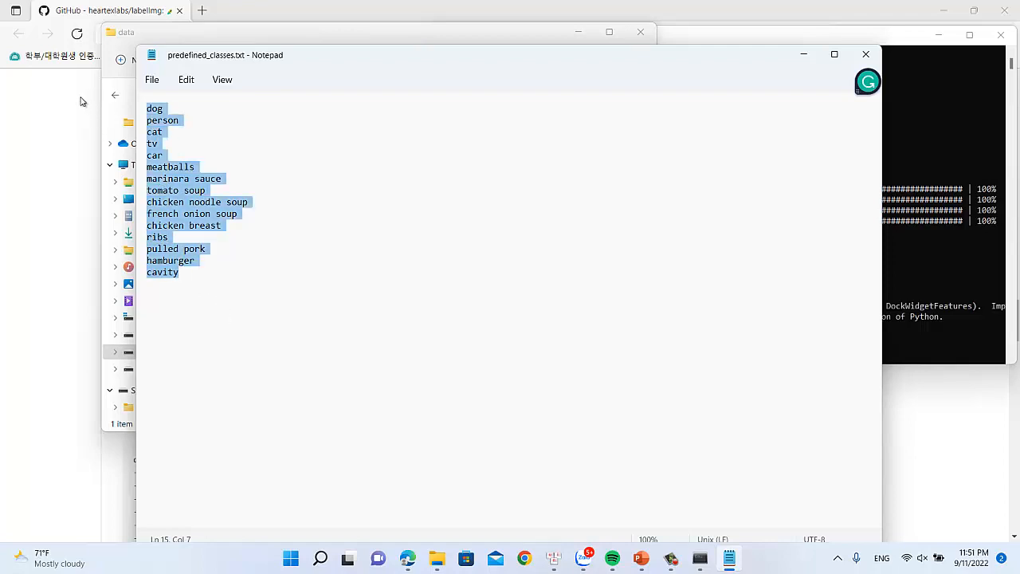
- Delete all class names from predefined_classes.txt, save the empty file and close it
key("BackSpace")
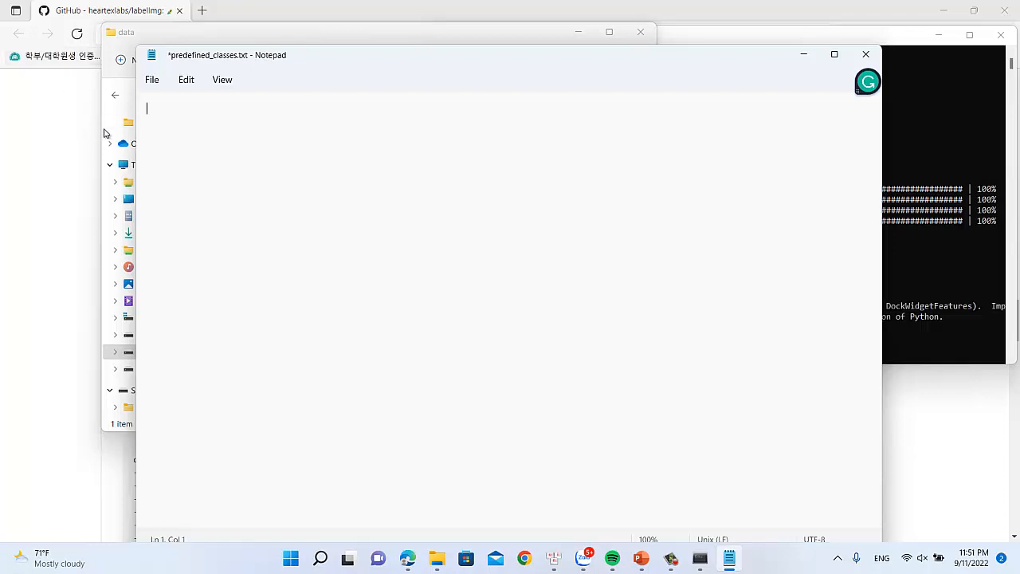
key("ctrl+s")
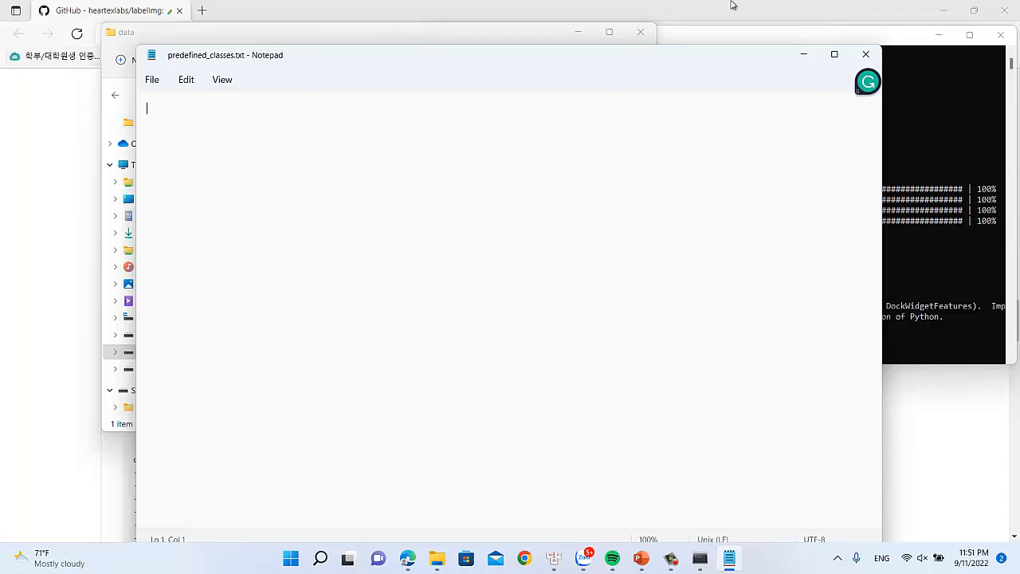
left_click(865, 53)
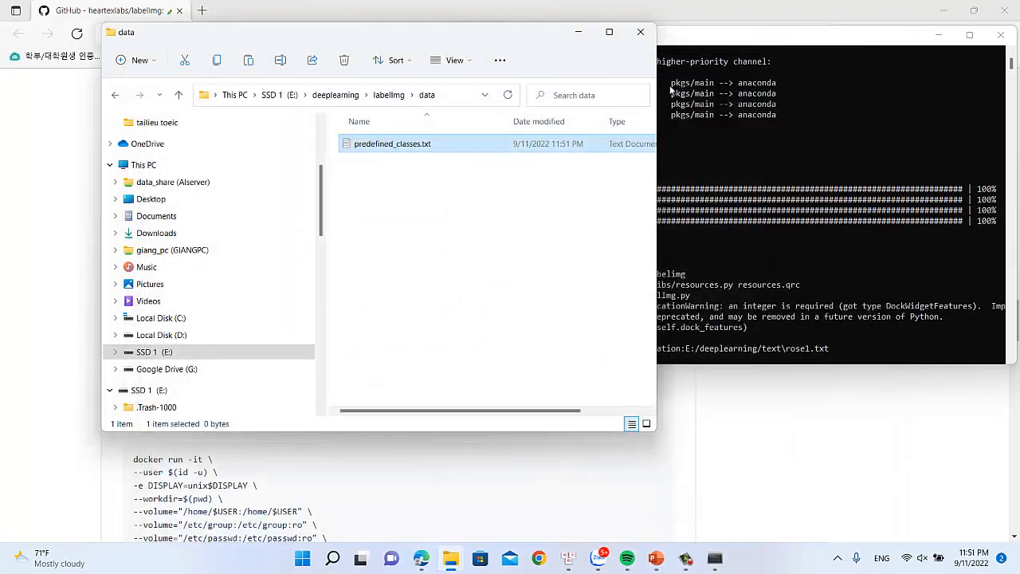
- Close the current Anaconda Powershell Prompt, open a new one and move its window clear of the folder list
left_click(676, 255)
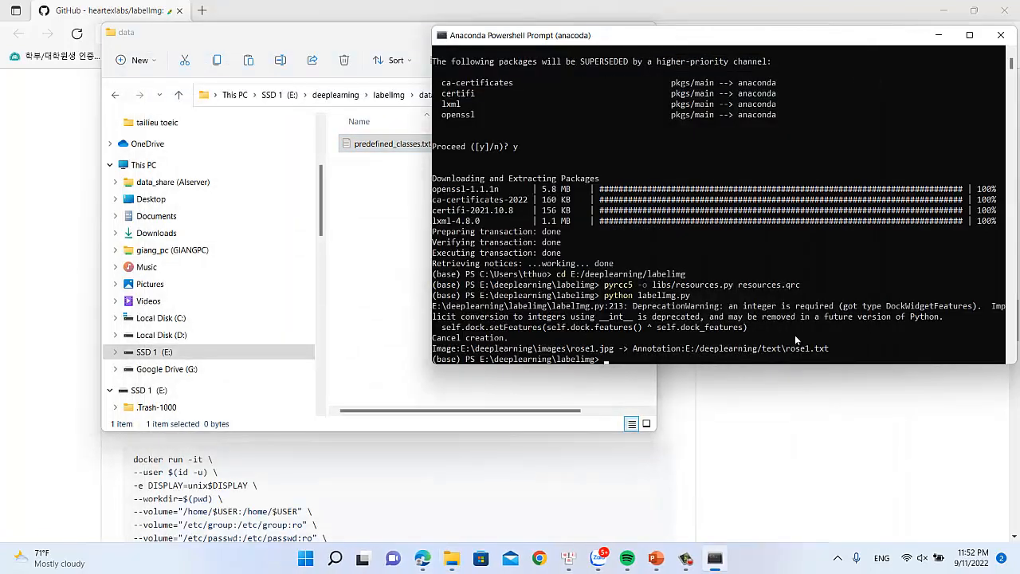
left_click(1000, 35)
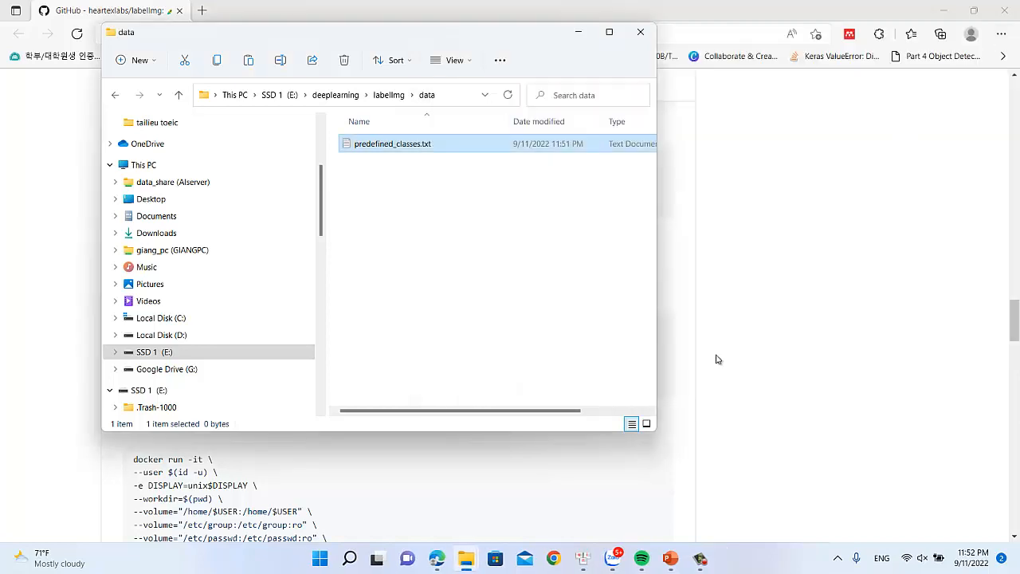
left_click(321, 559)
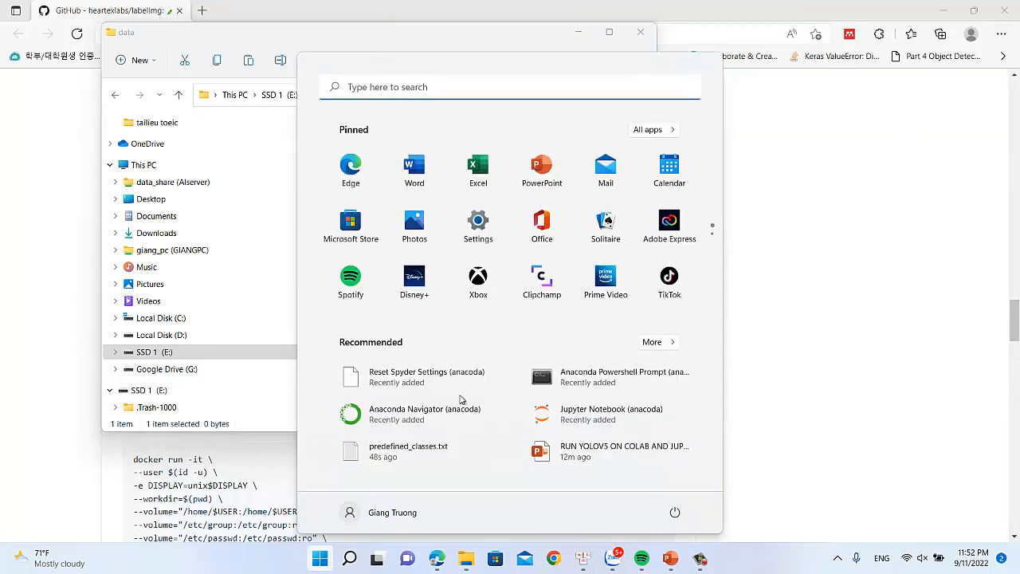
left_click(560, 387)
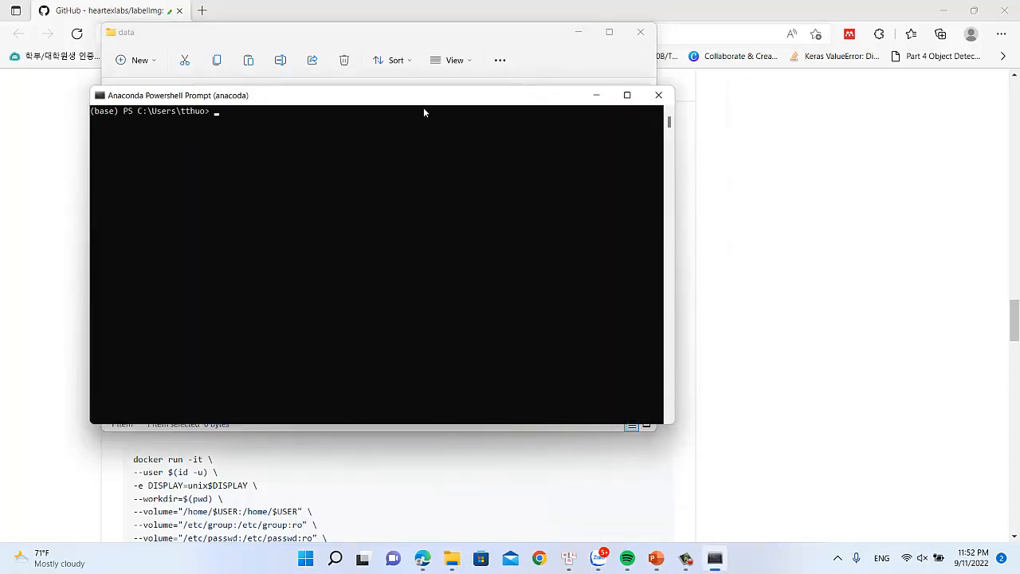
left_click_drag(439, 98, 708, 125)
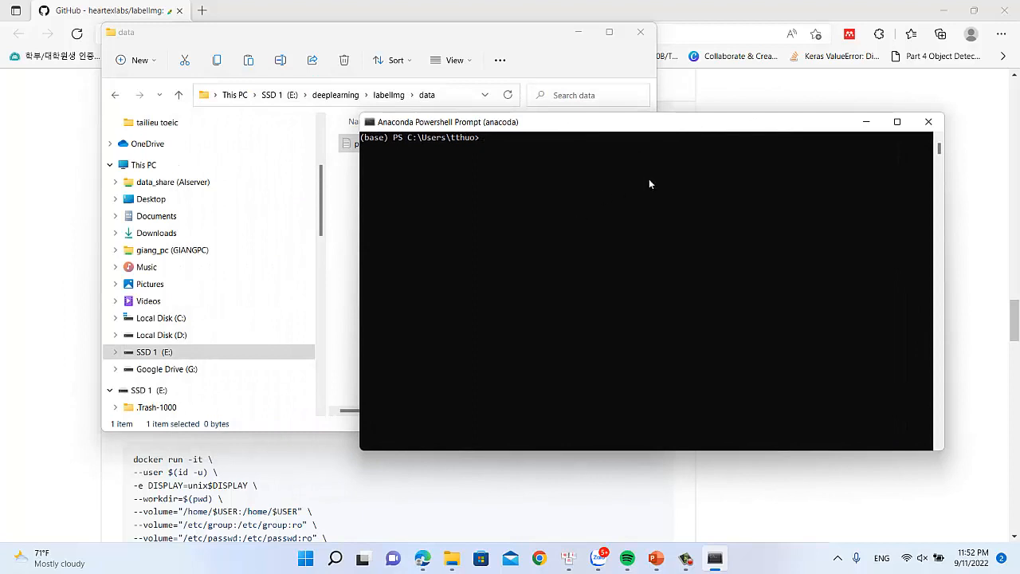
- Change to the E:/deeplearning/labelimg directory and launch the annotation tool with python labelImg.py
type("cd E:/deeplea")
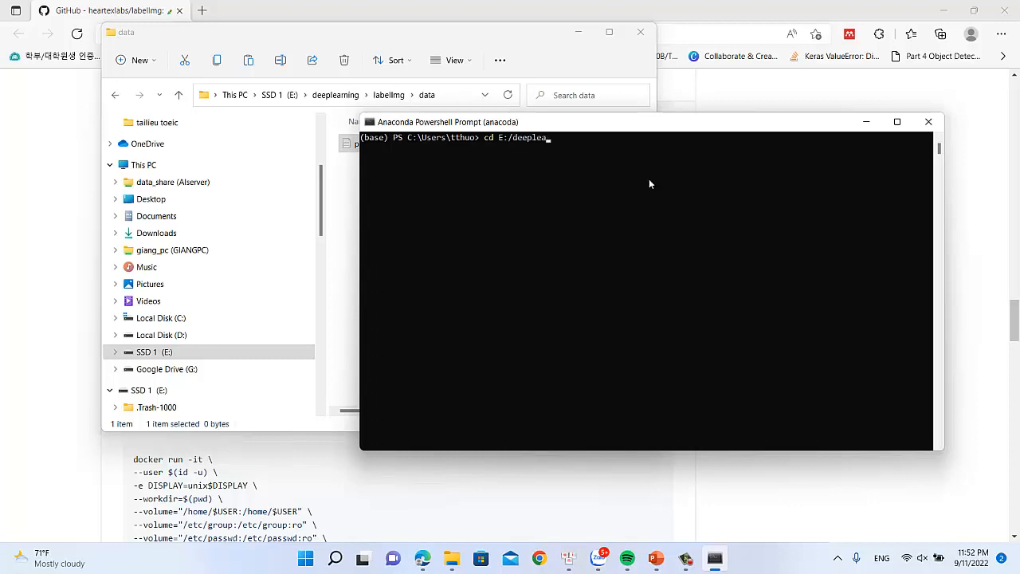
type("rning/labelimg")
key("Return")
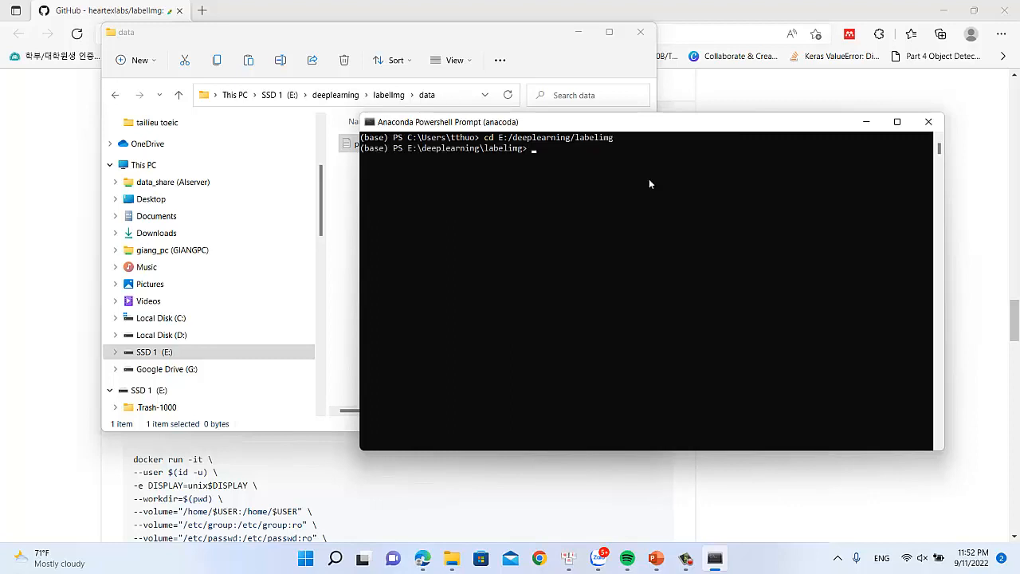
type("python labelImg.py")
key("Return")
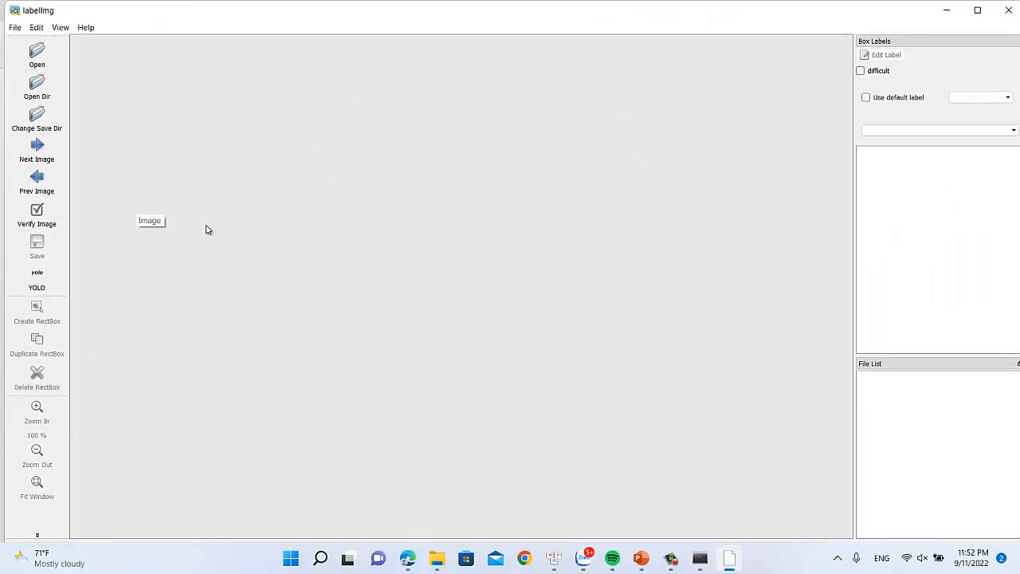
- Load the images folder in E:\deeplearning and set its sibling folder text as the annotation save directory
left_click(37, 90)
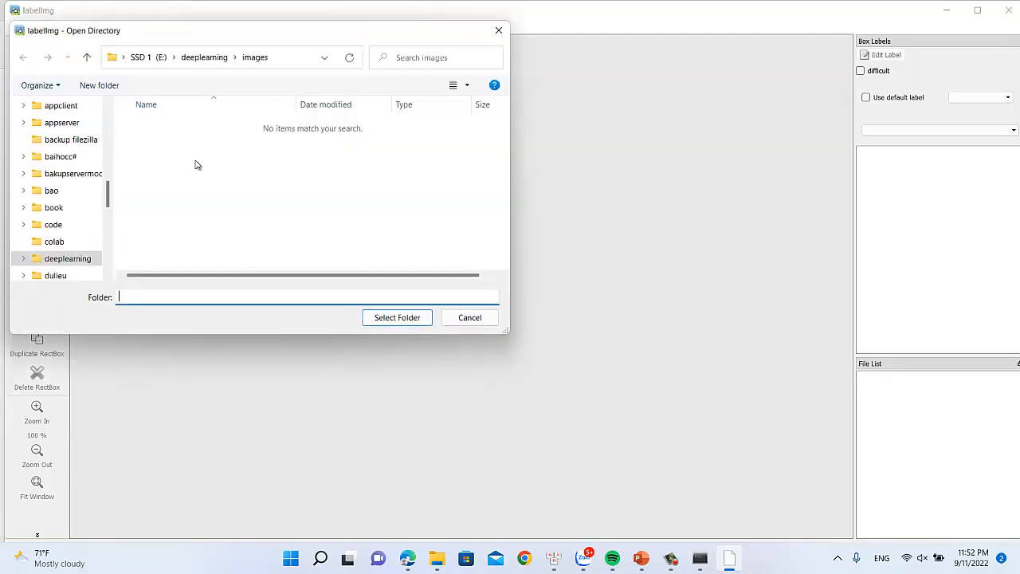
left_click(398, 318)
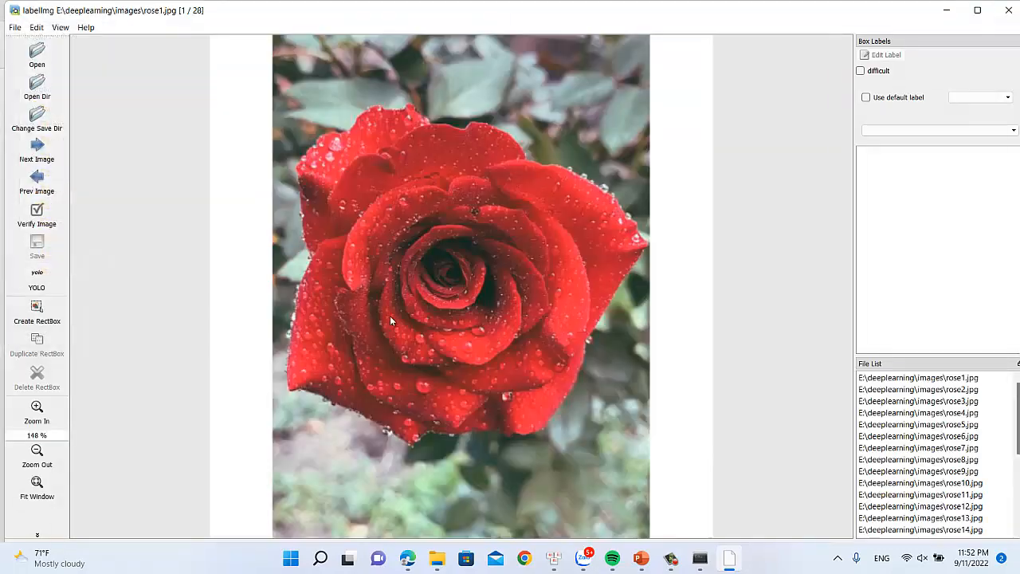
left_click(37, 119)
left_click(209, 57)
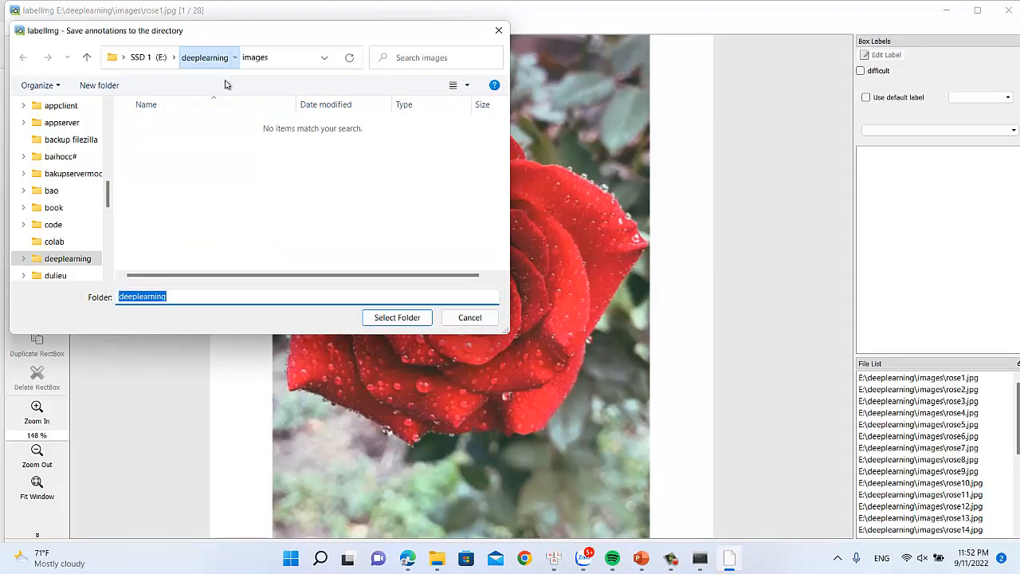
double_click(159, 196)
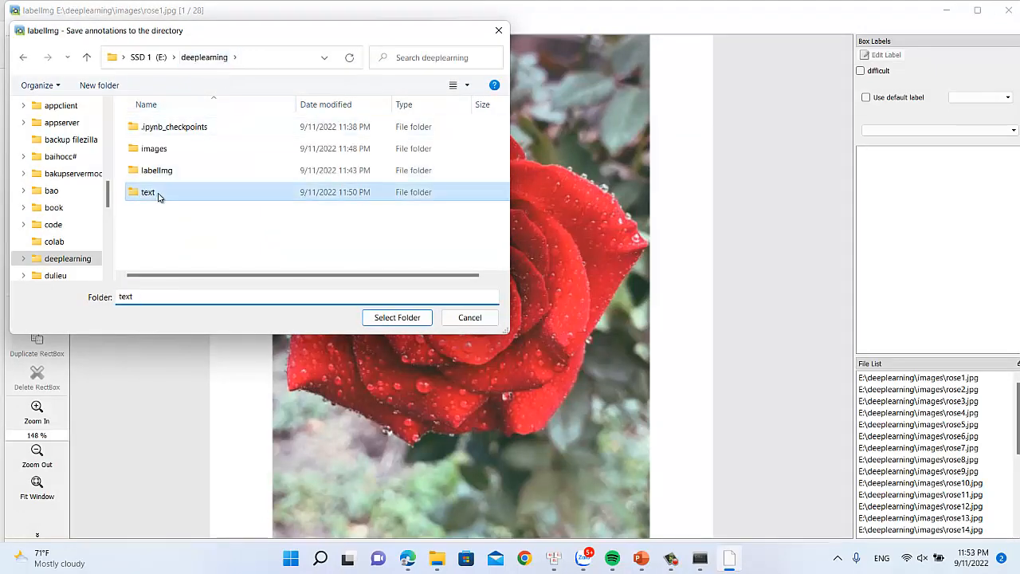
left_click(416, 319)
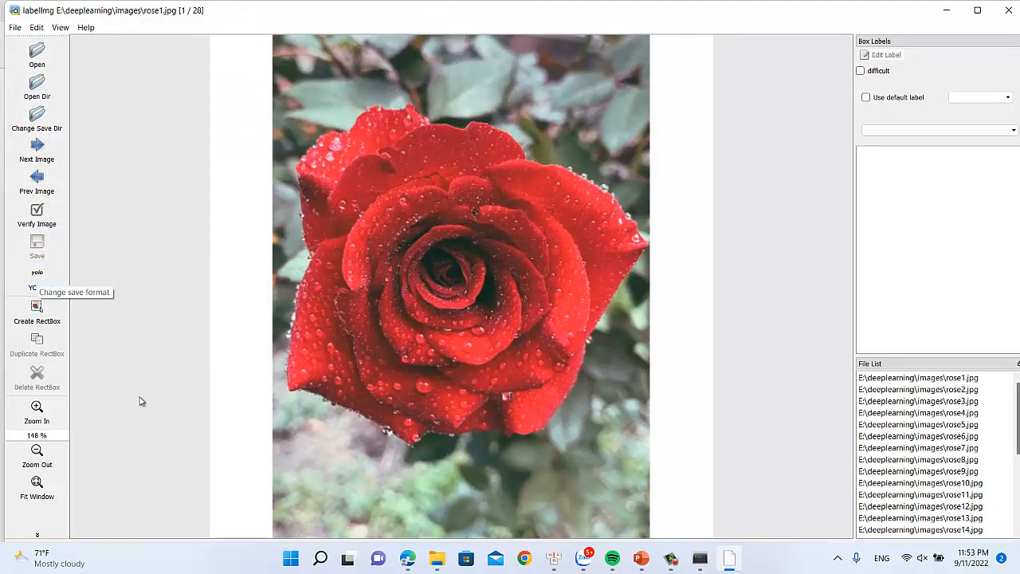
- Draw a bounding box around the whole red flower in rose1.jpg, label it rose and save the annotation
left_click(892, 378)
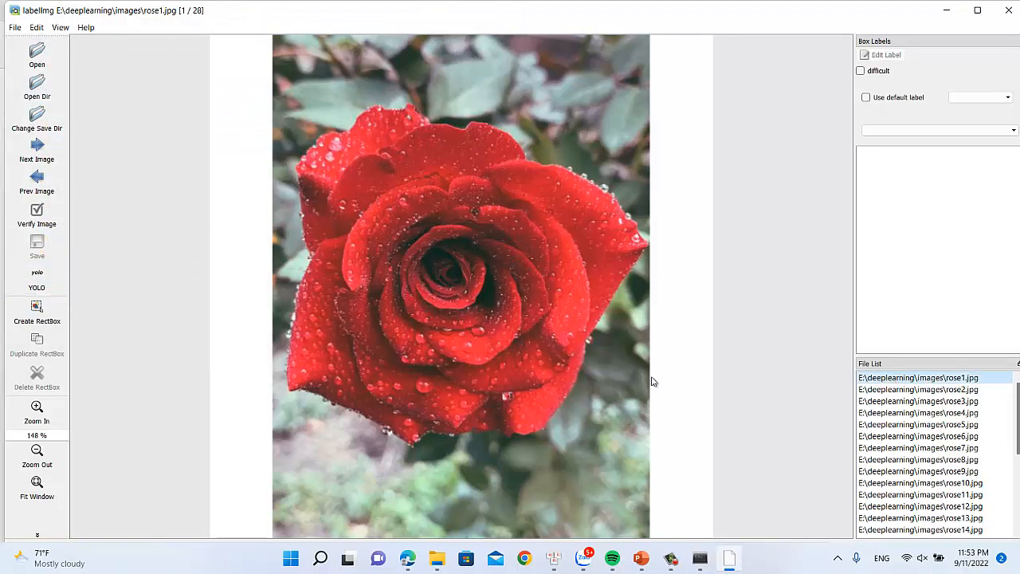
left_click(42, 314)
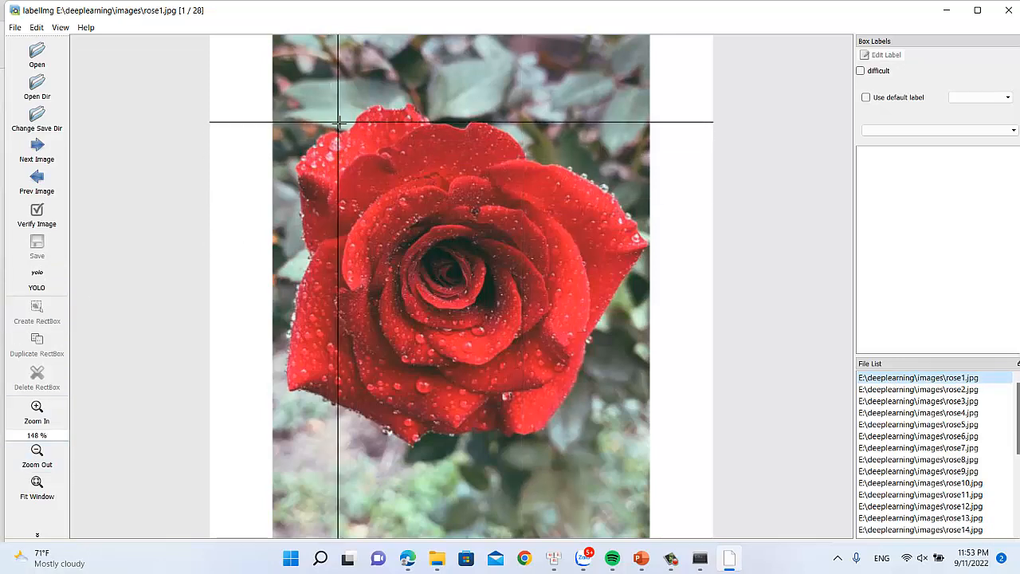
mouse_move(294, 99)
left_mouse_down()
mouse_move(629, 375)
mouse_move(660, 448)
mouse_move(646, 451)
mouse_move(636, 434)
mouse_move(645, 450)
left_mouse_up()
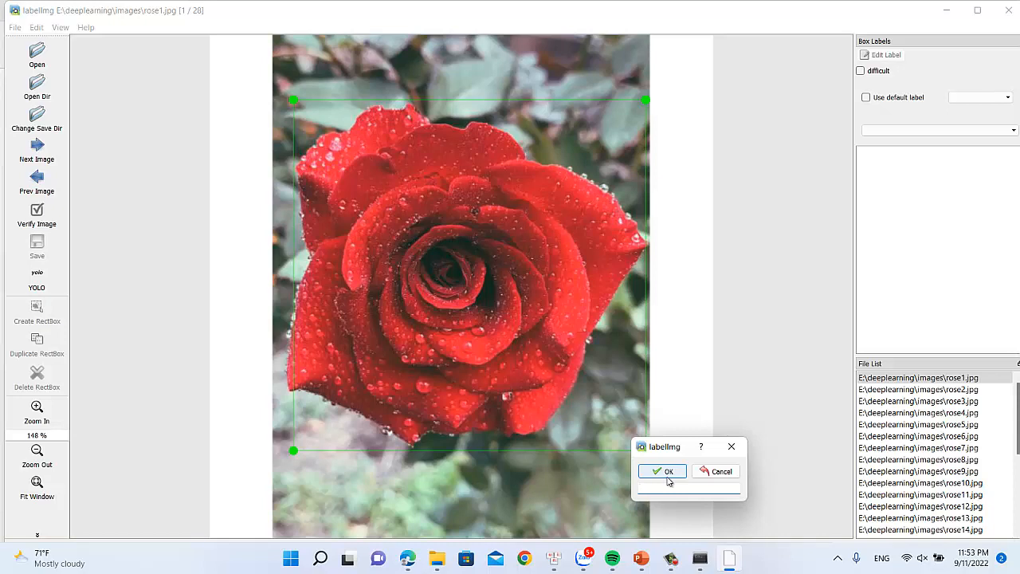
type("rose")
left_click(661, 471)
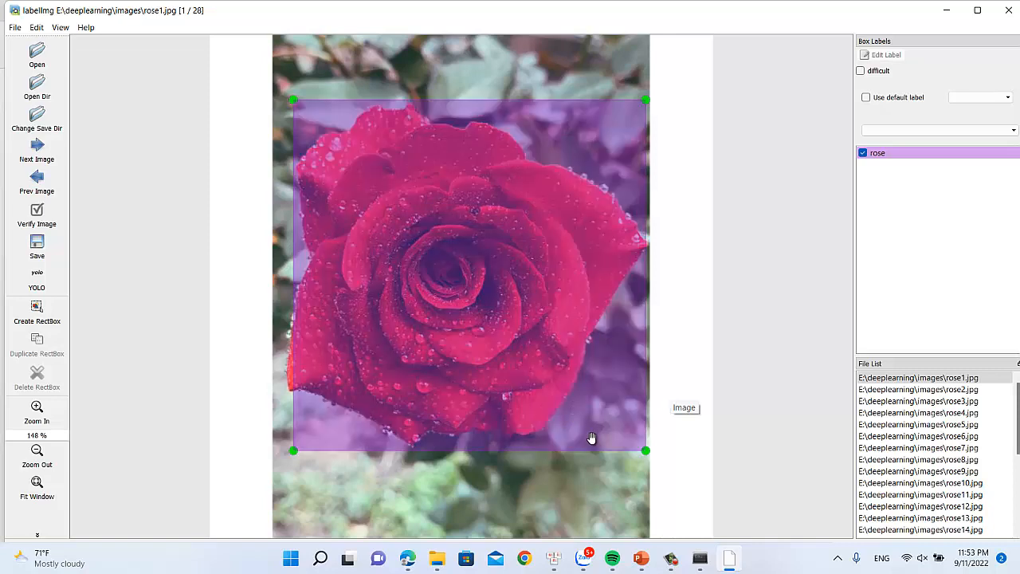
left_click(48, 252)
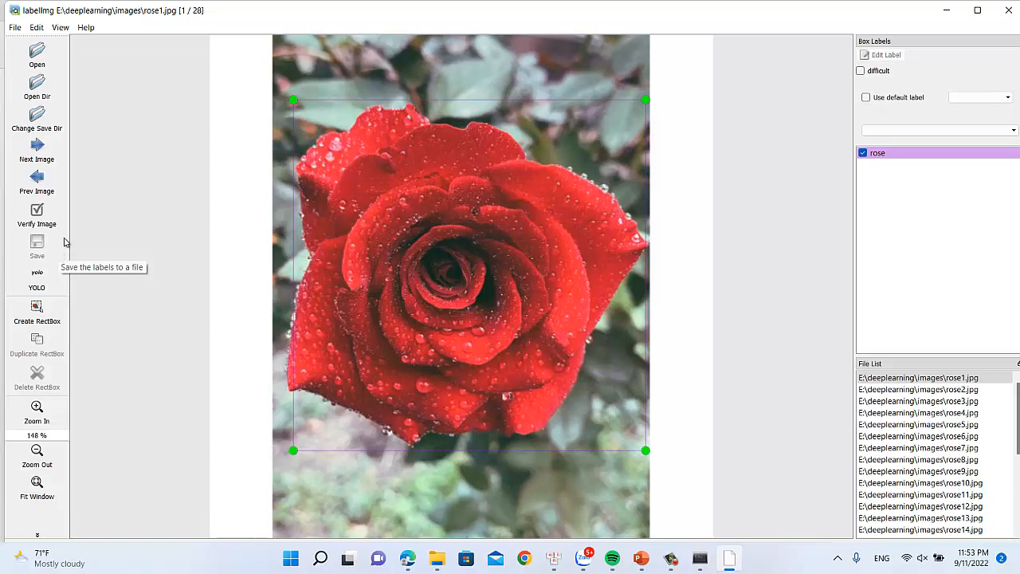
- Switch to File Explorer, go to the deeplearning\text folder and examine the class list in classes.txt
key("alt+Tab")
key("Tab")
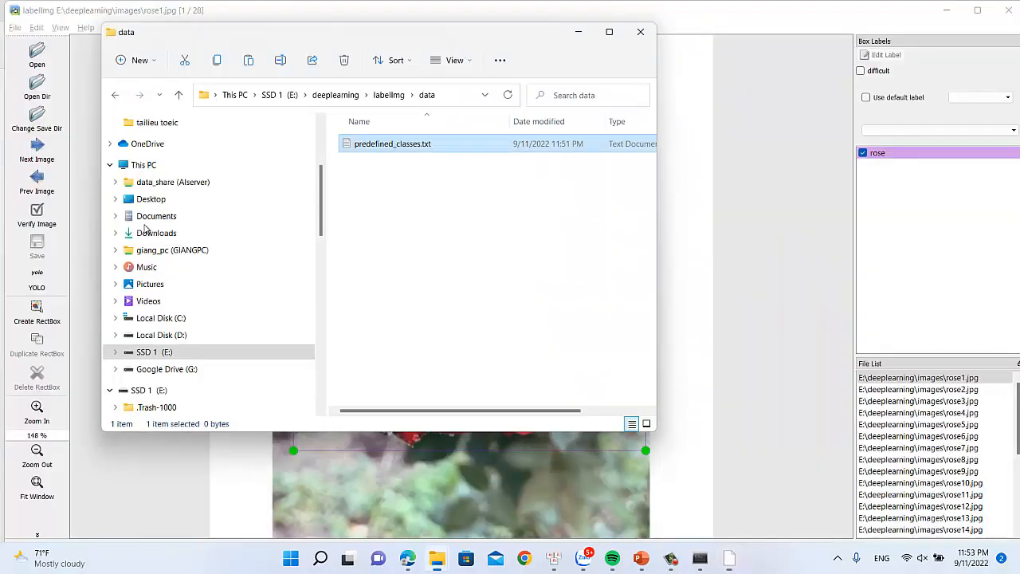
left_click(336, 96)
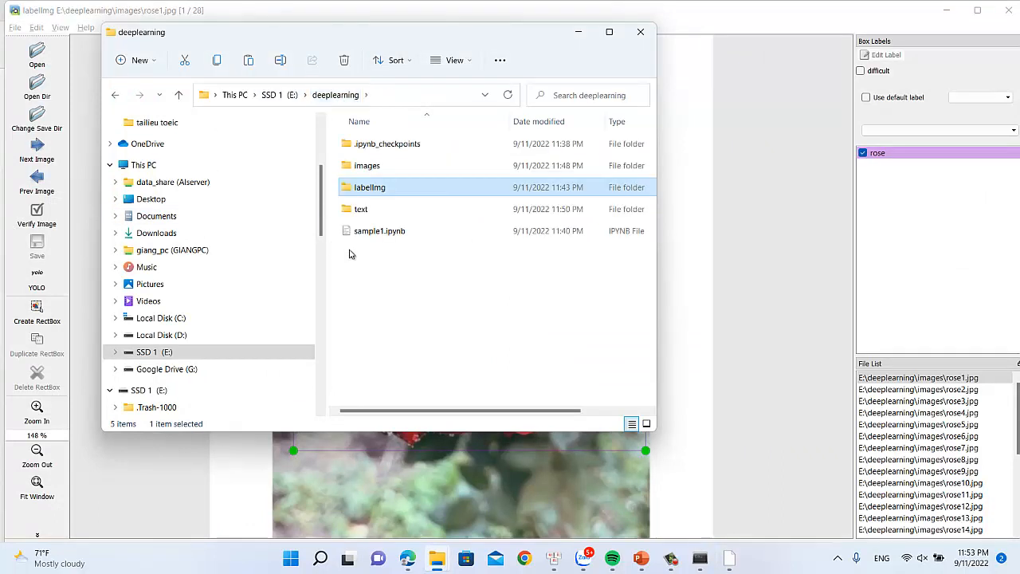
left_click(362, 211)
double_click(363, 211)
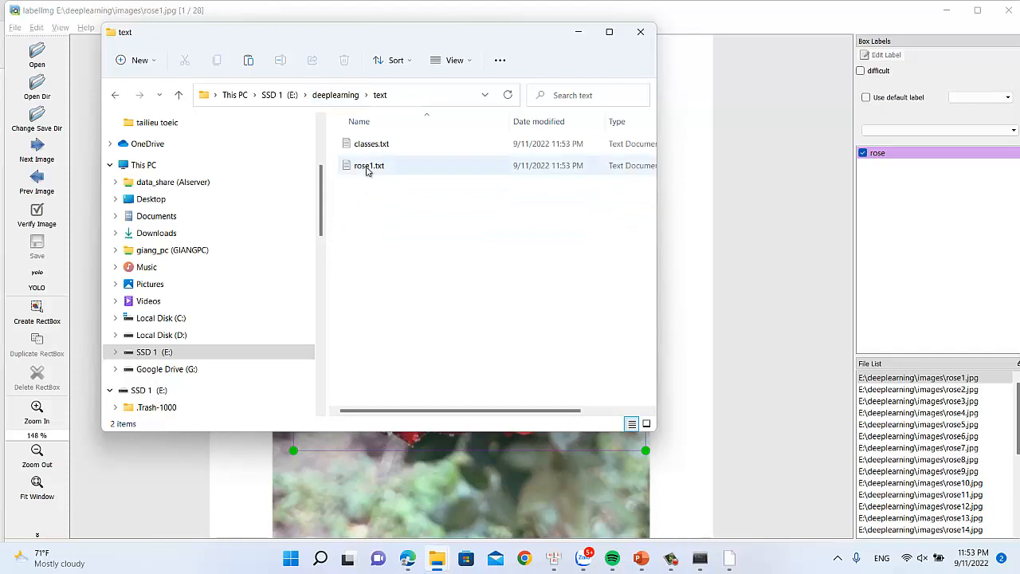
double_click(361, 145)
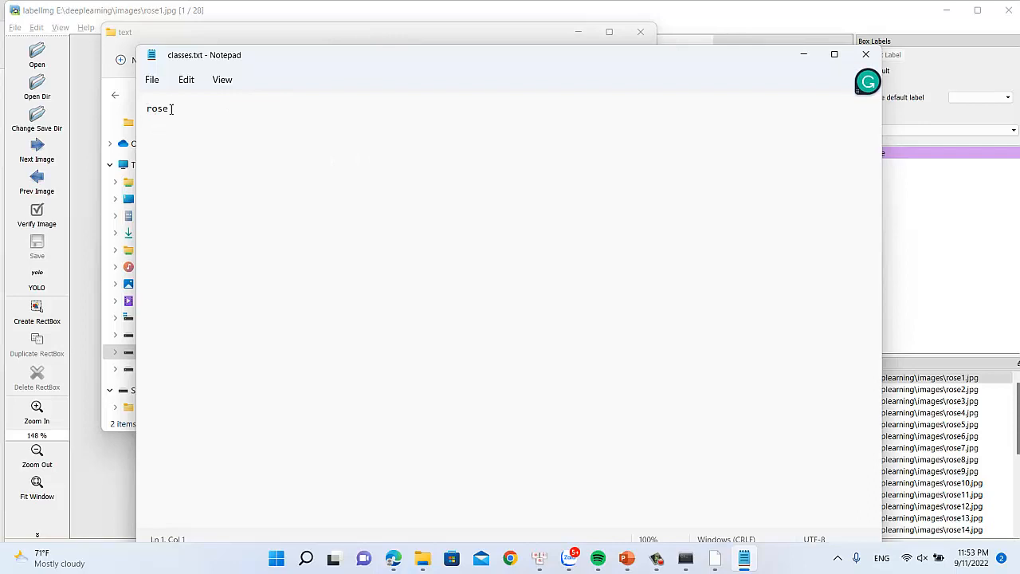
left_click_drag(276, 55, 635, 179)
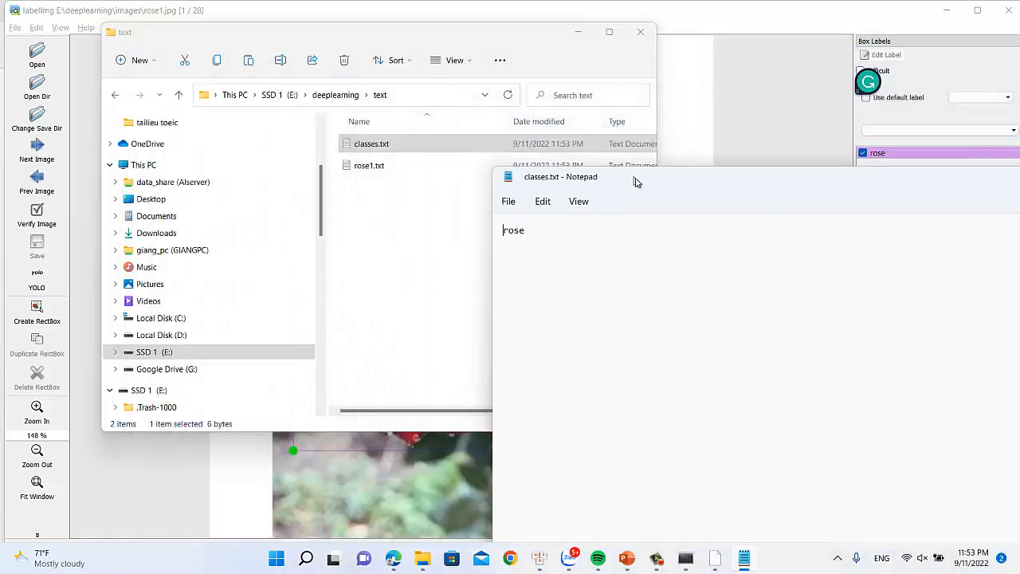
- Examine the class index and box coordinates in rose1.txt, then close both open annotation text files
double_click(377, 168)
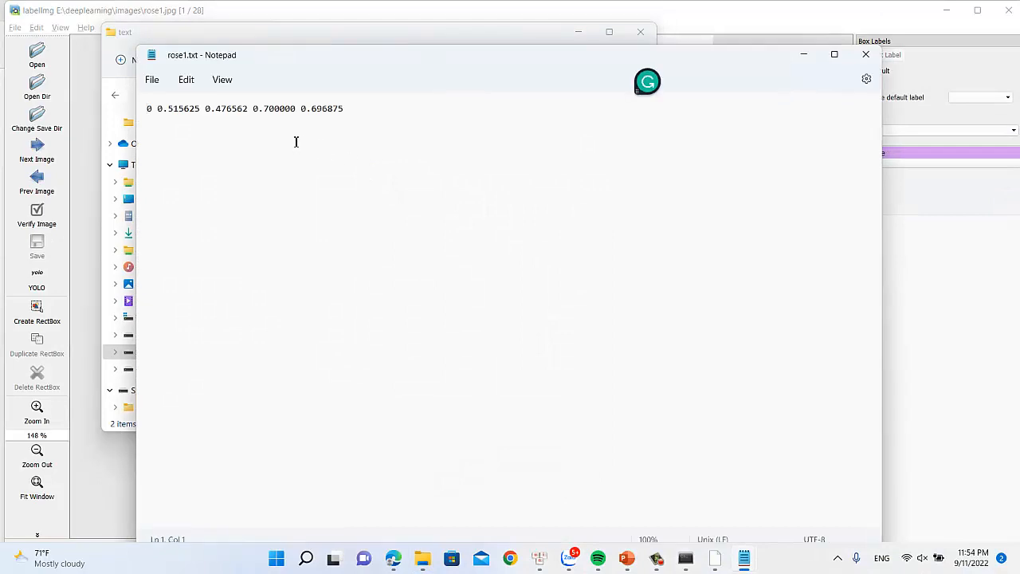
left_click(145, 109)
left_click(154, 112)
left_click_drag(157, 106, 340, 111)
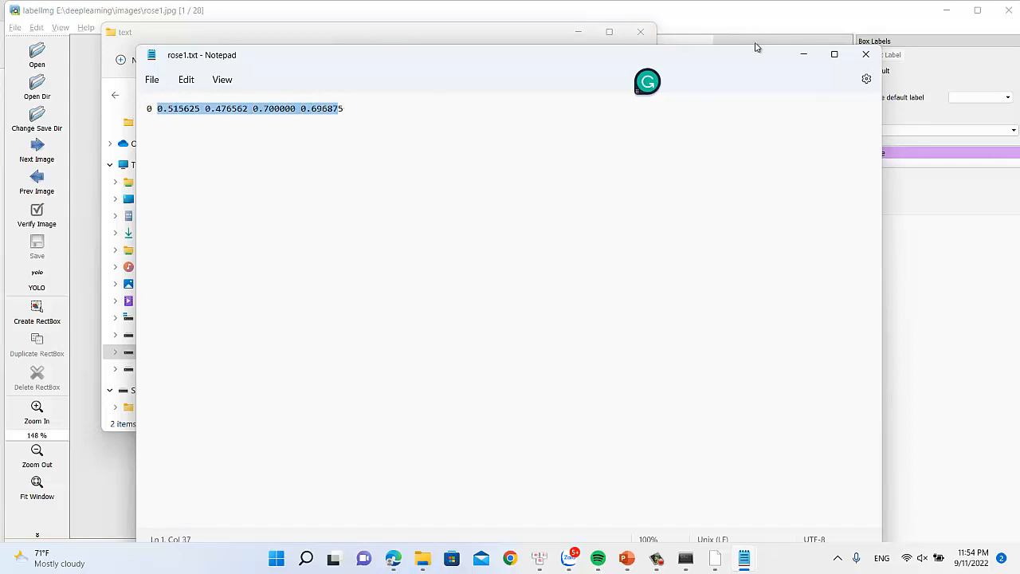
left_click(866, 54)
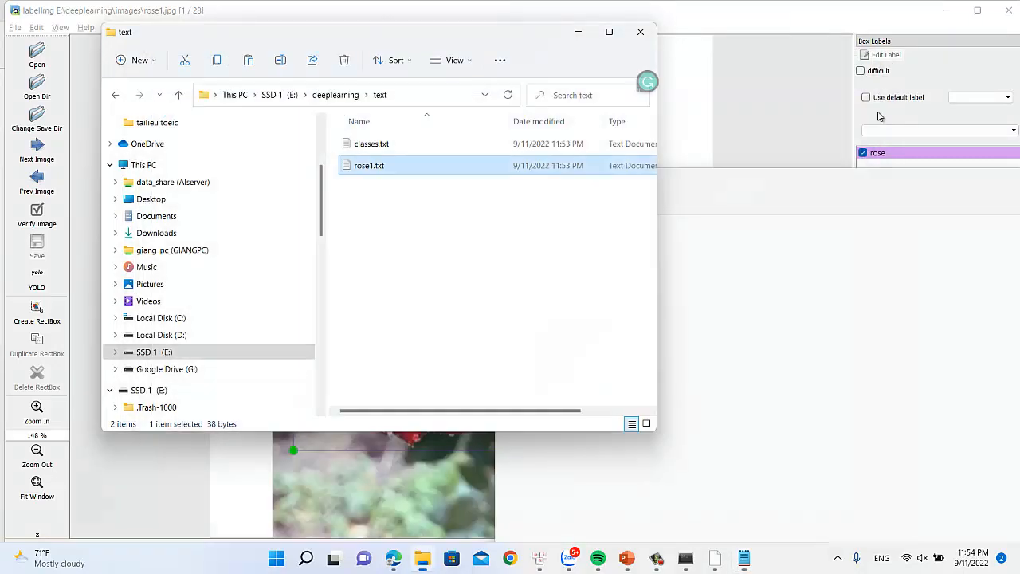
left_click(824, 191)
left_click_drag(842, 182, 521, 234)
left_click(906, 229)
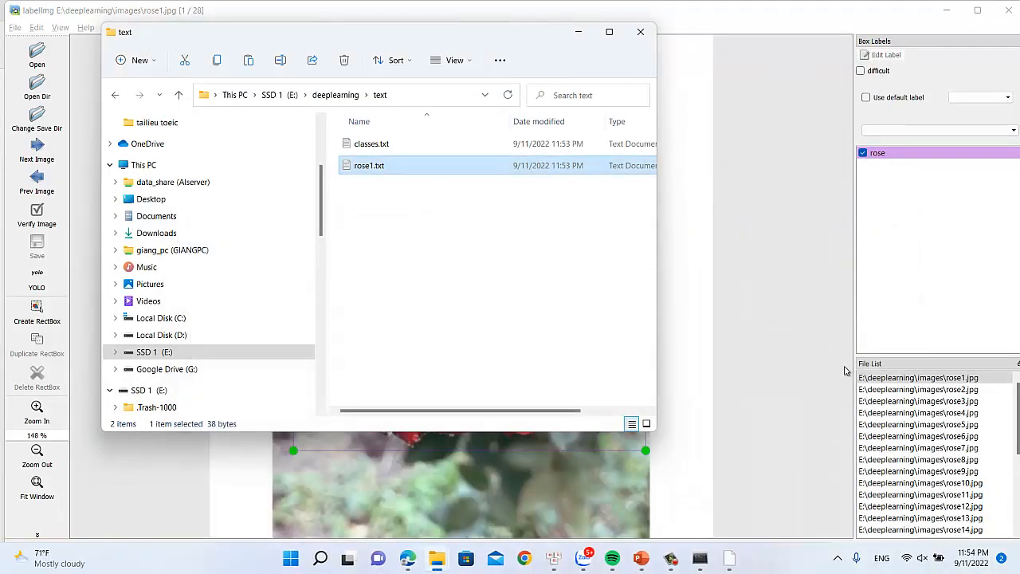
- Switch back to labelImg, draw a bounding box around the open pink flower in rose2.jpg, label it rose and save the annotation
left_click(886, 392)
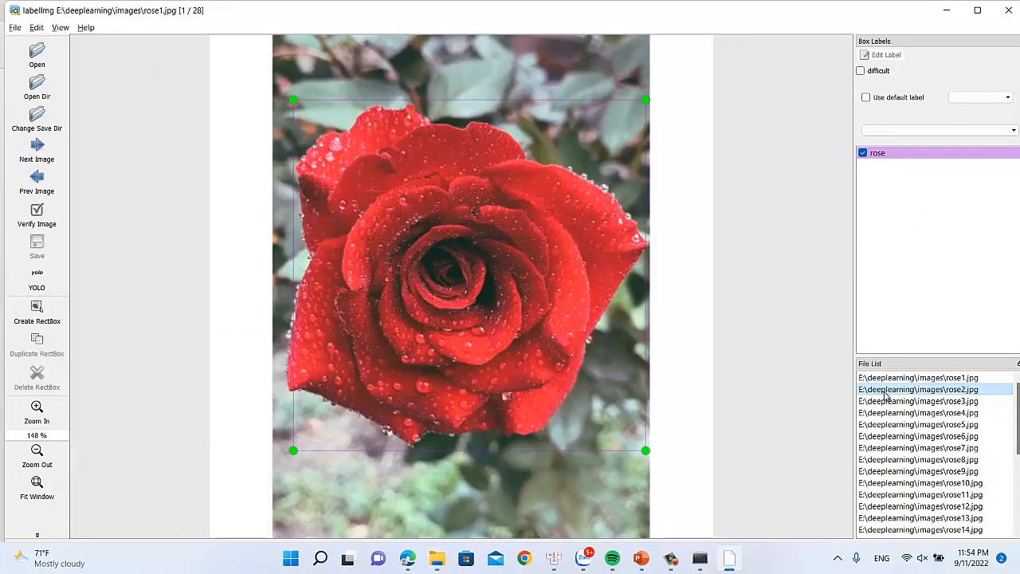
double_click(886, 390)
double_click(885, 379)
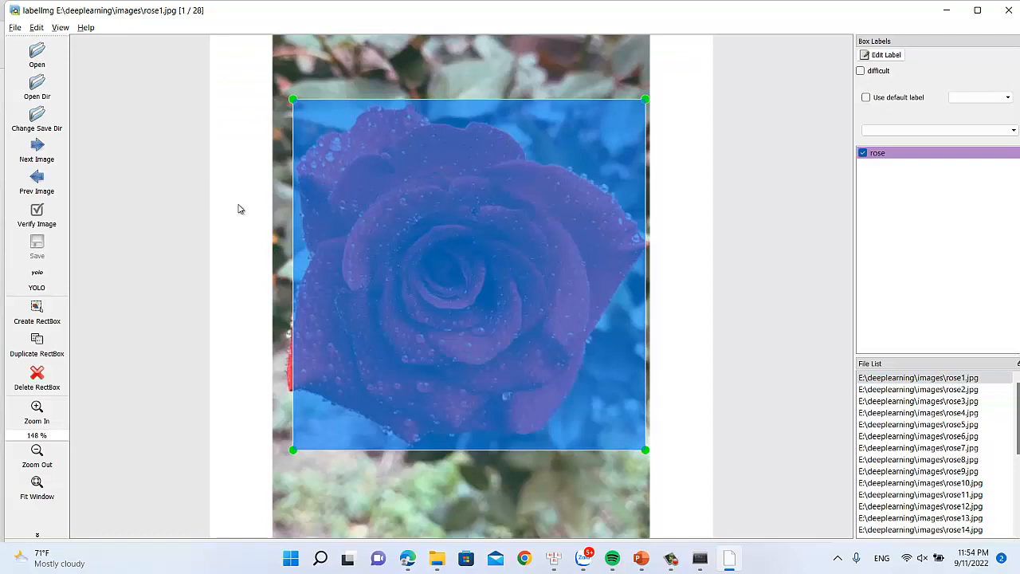
left_click(35, 151)
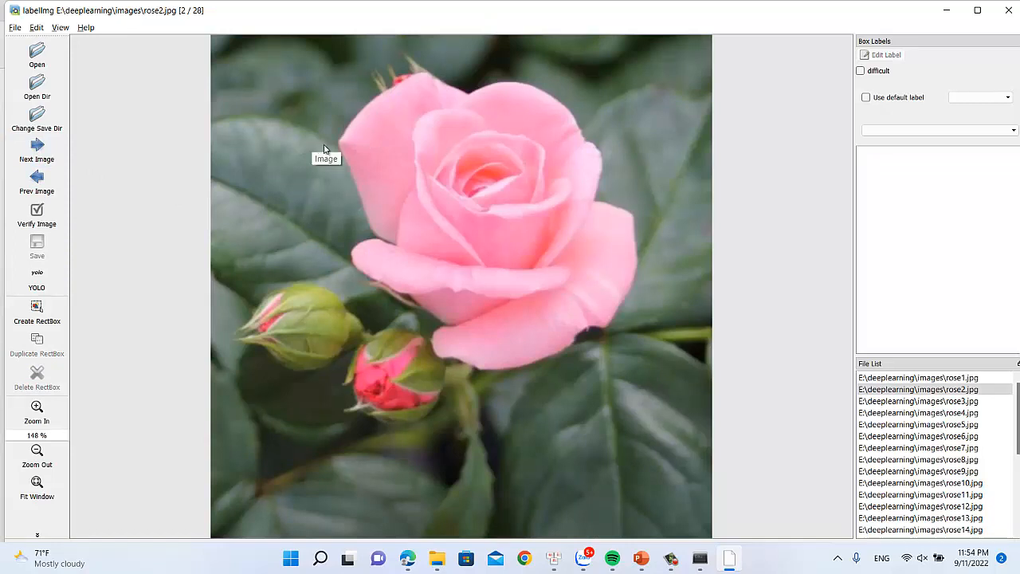
key("w")
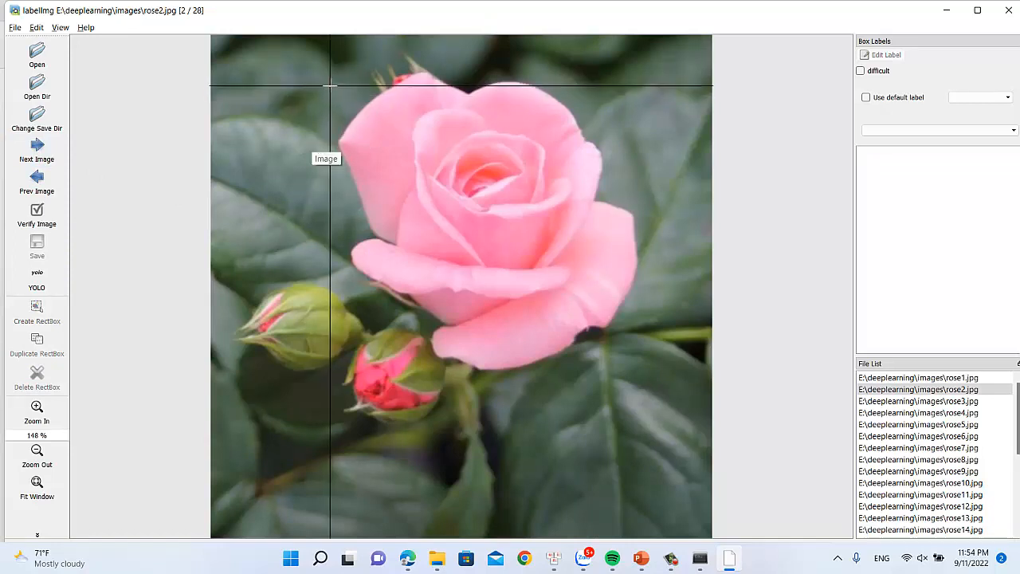
mouse_move(339, 74)
left_mouse_down()
mouse_move(624, 352)
mouse_move(656, 371)
mouse_move(645, 385)
left_mouse_up()
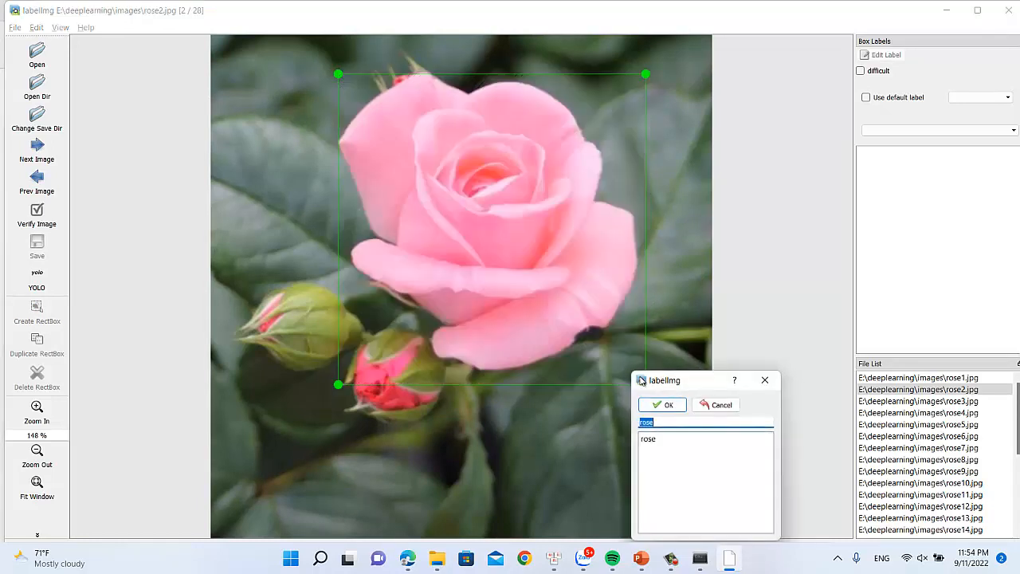
left_click(672, 406)
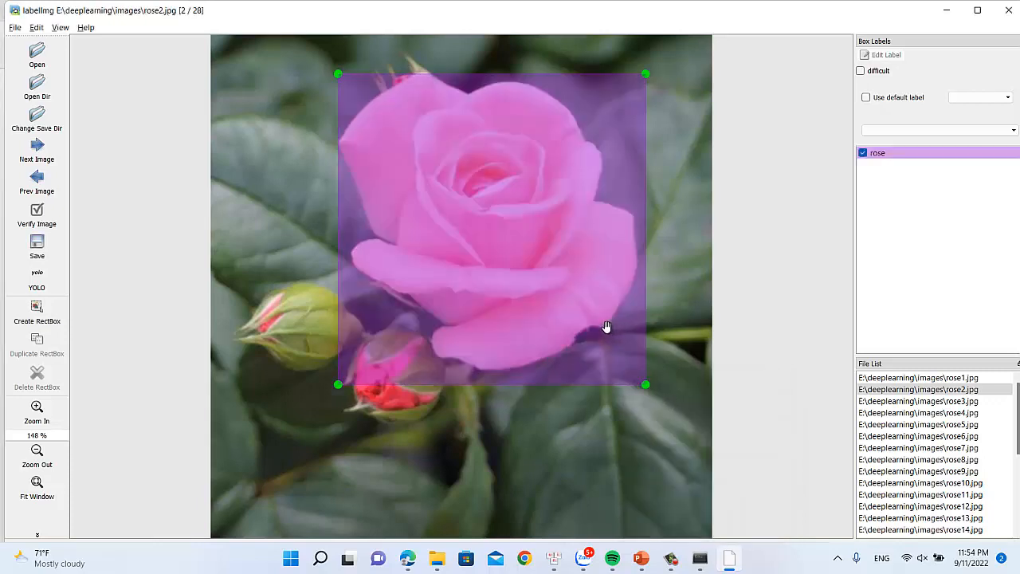
key("ctrl+s")
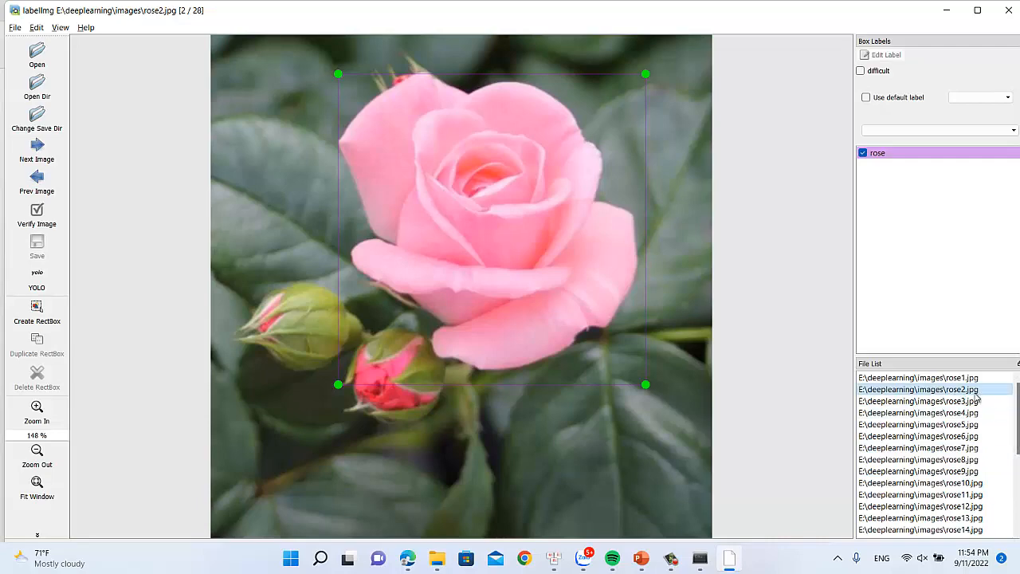
- Switch to File Explorer, examine the class index in rose2.txt and close the file
key("alt+Tab")
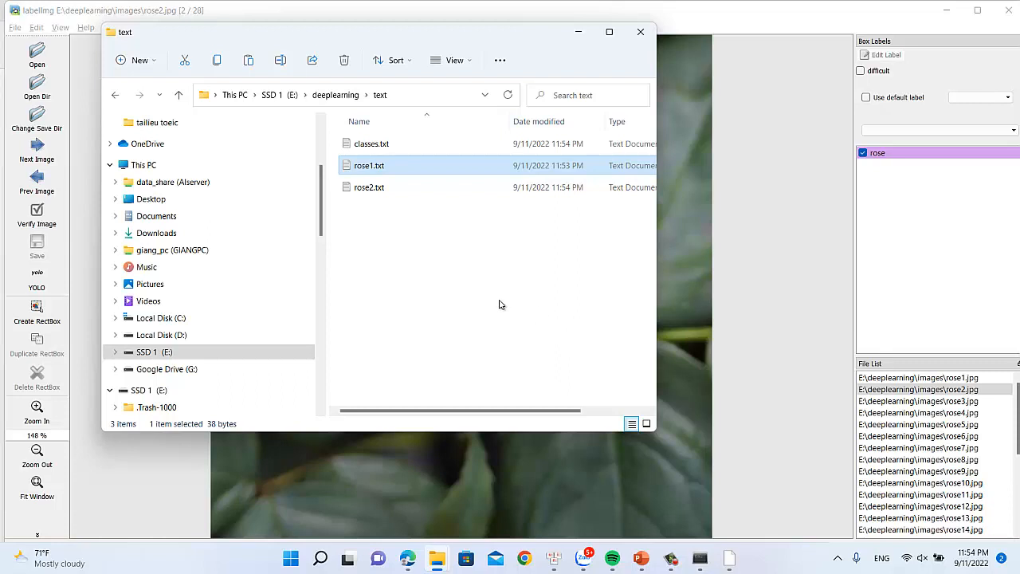
double_click(368, 188)
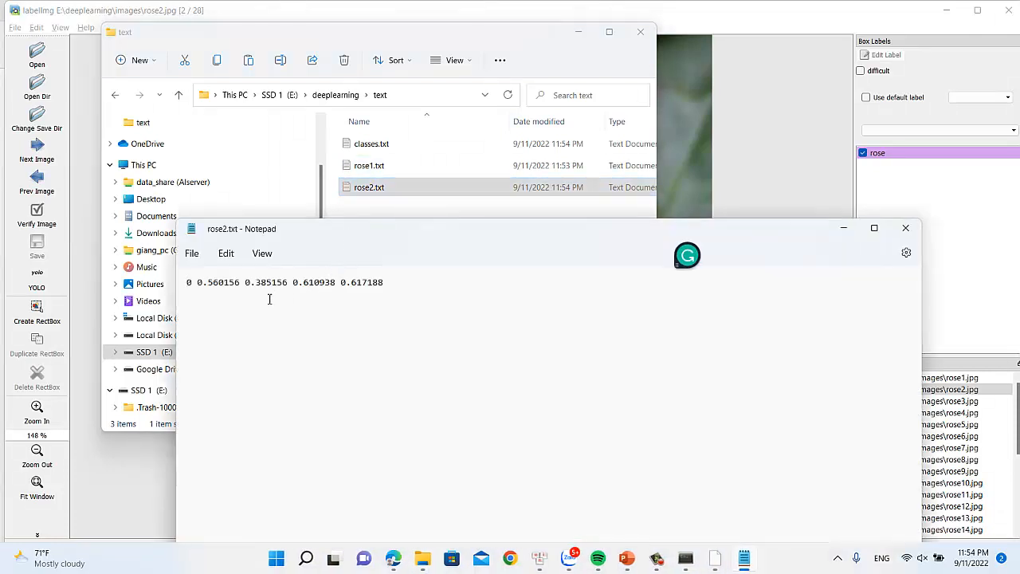
double_click(190, 282)
left_click(906, 228)
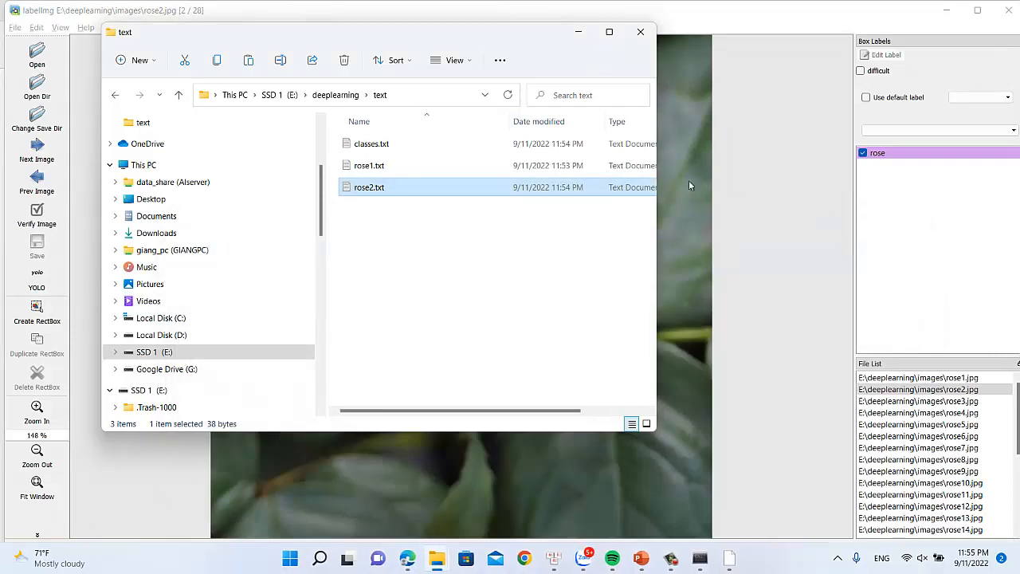
- Return to labelImg, draw a bounding box around the flower head in sun1.jpg, label it sunflower and save the annotation
left_click(747, 268)
scroll(897, 466, "down", 2)
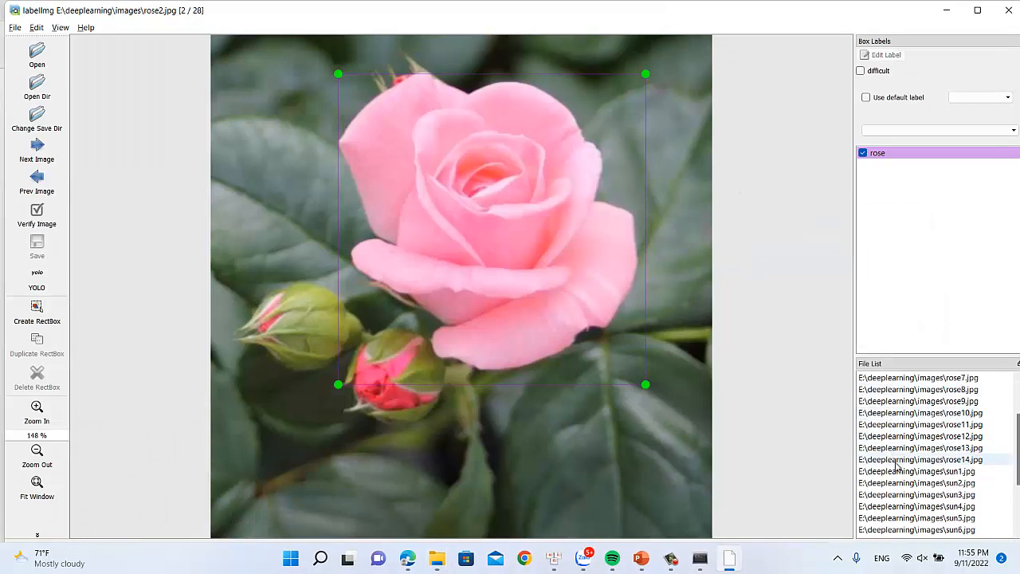
double_click(903, 473)
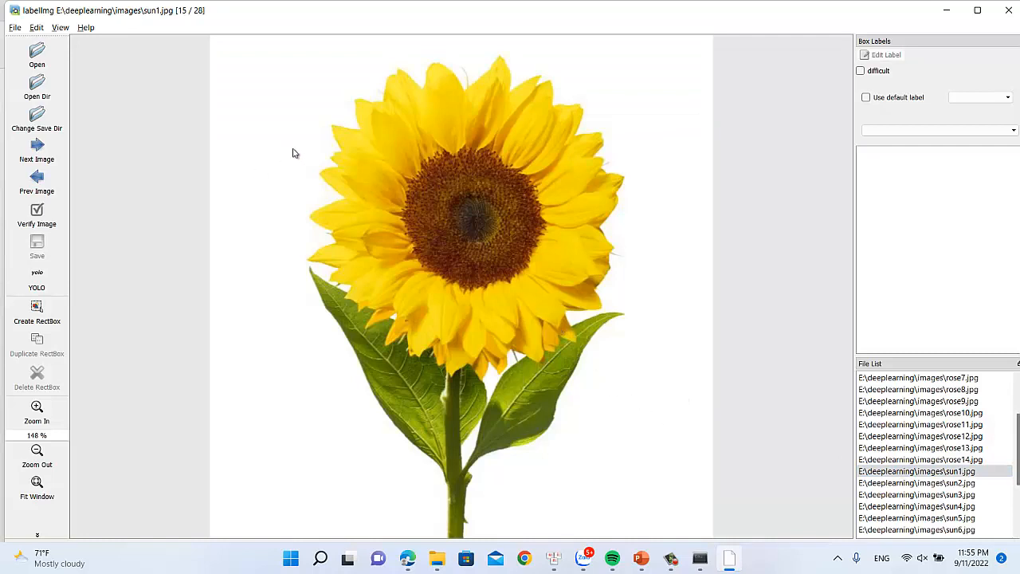
key("w")
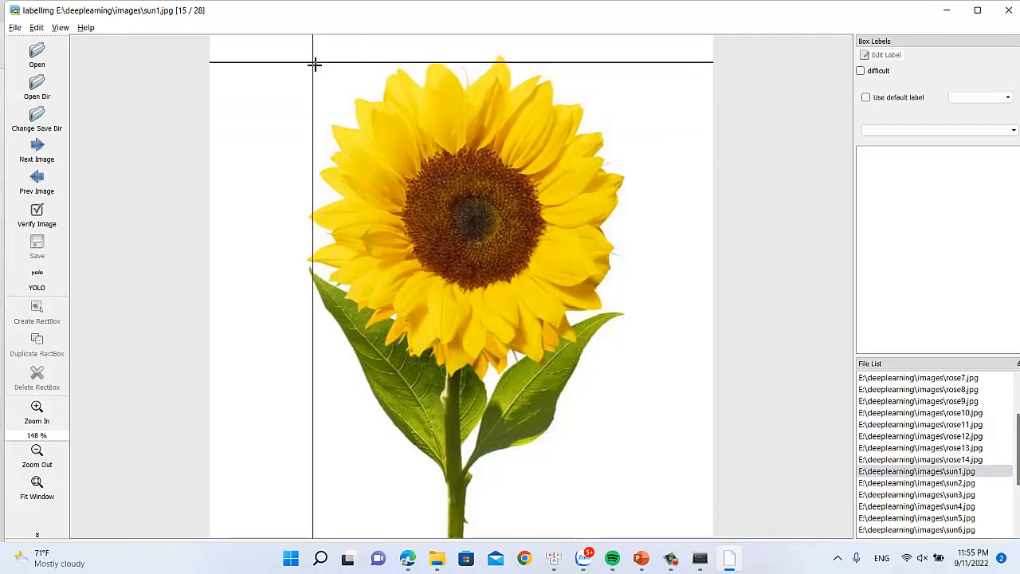
left_click_drag(313, 62, 622, 375)
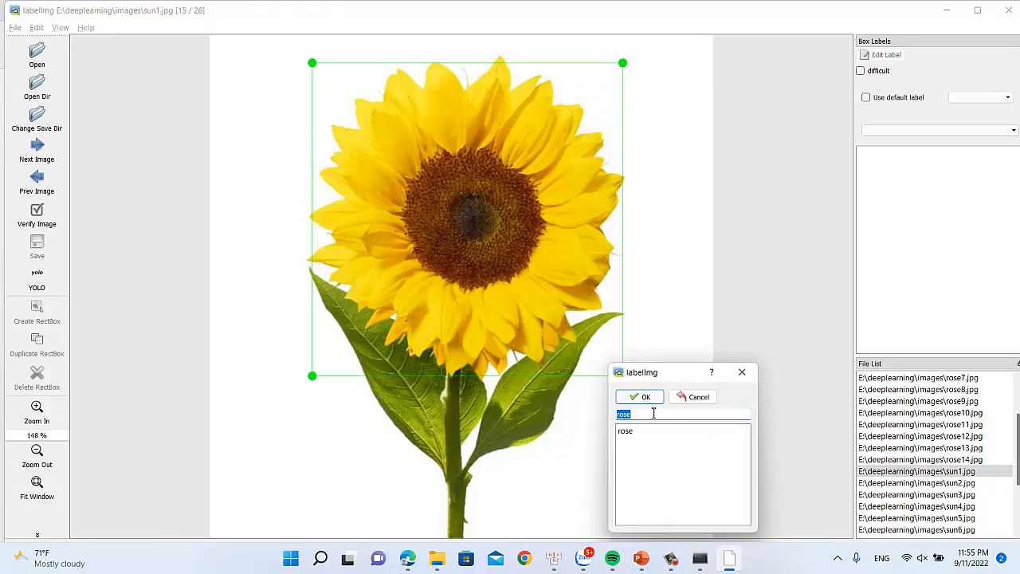
type("sun")
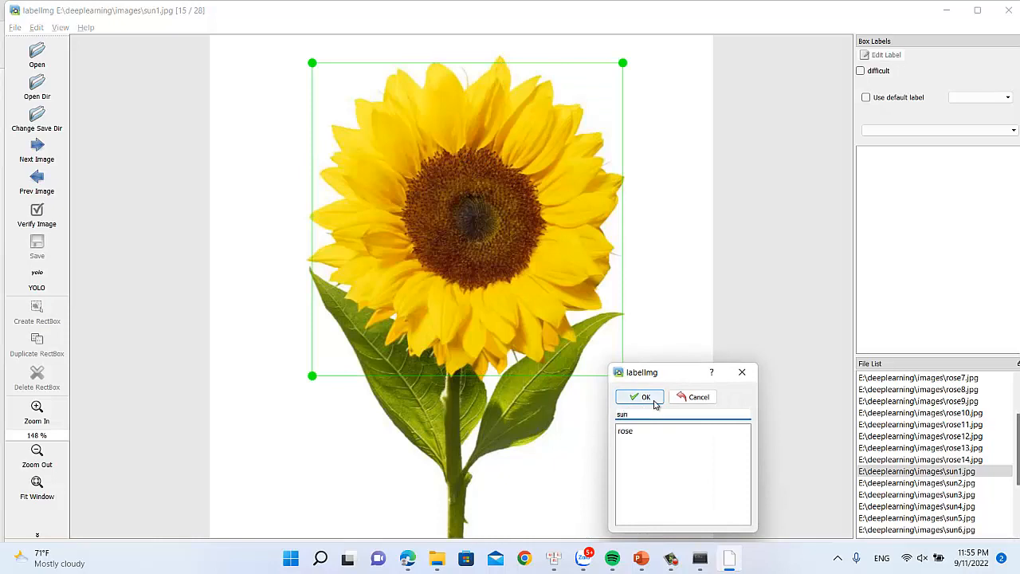
type("flower")
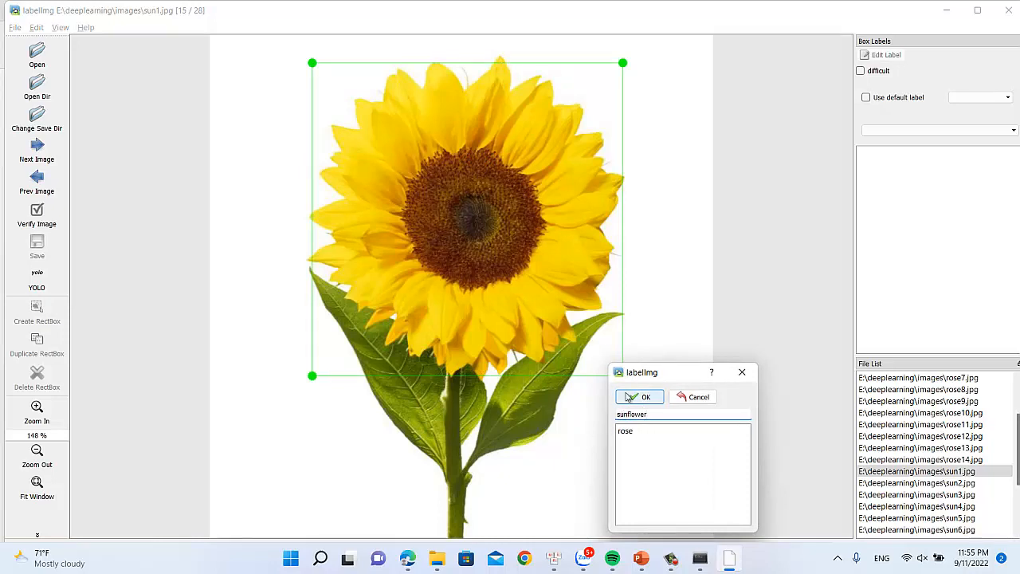
left_click(629, 398)
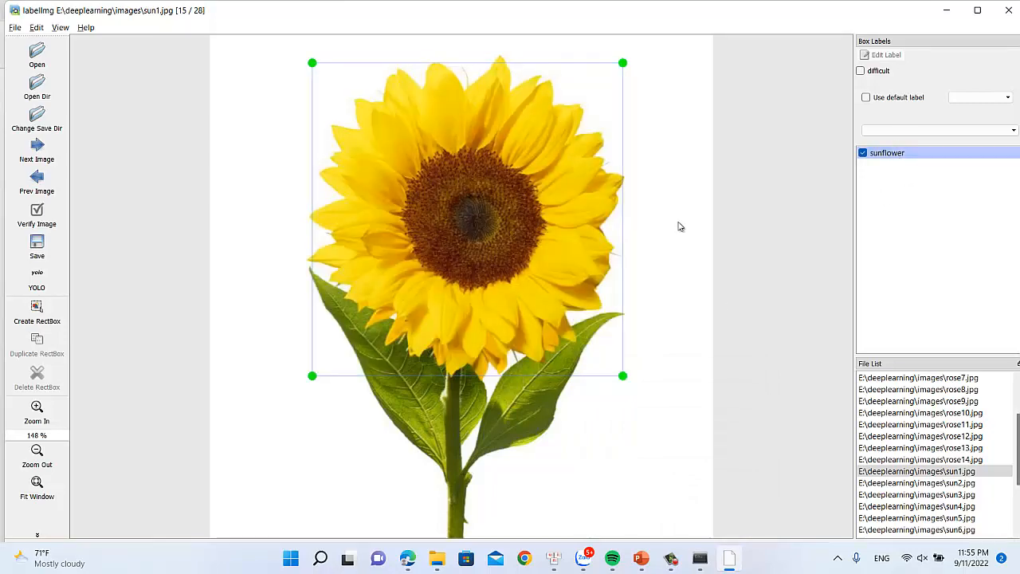
key("ctrl+s")
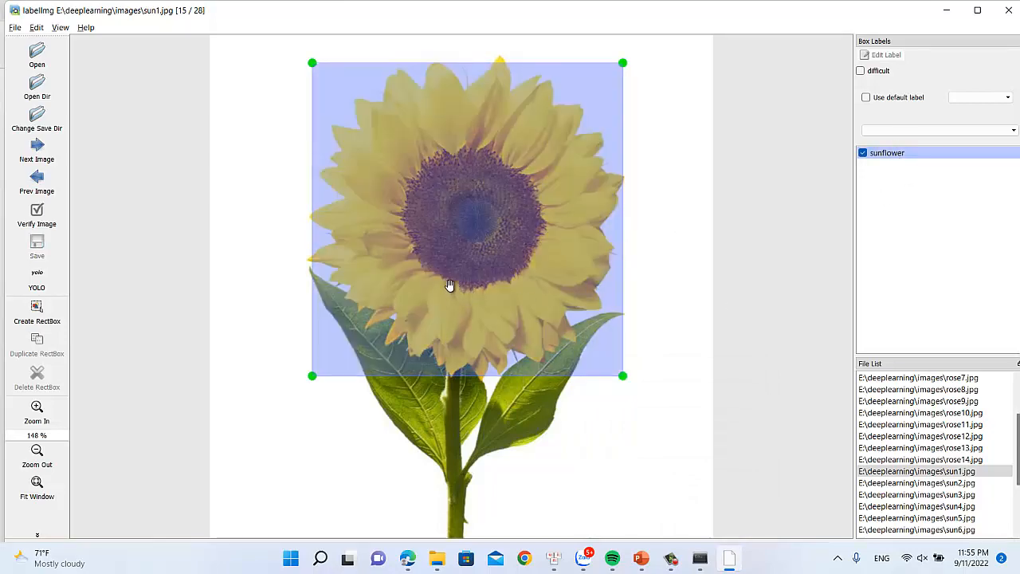
- Switch to File Explorer, examine the class index and box coordinates in sun1.txt, then close the file
key("alt+Tab")
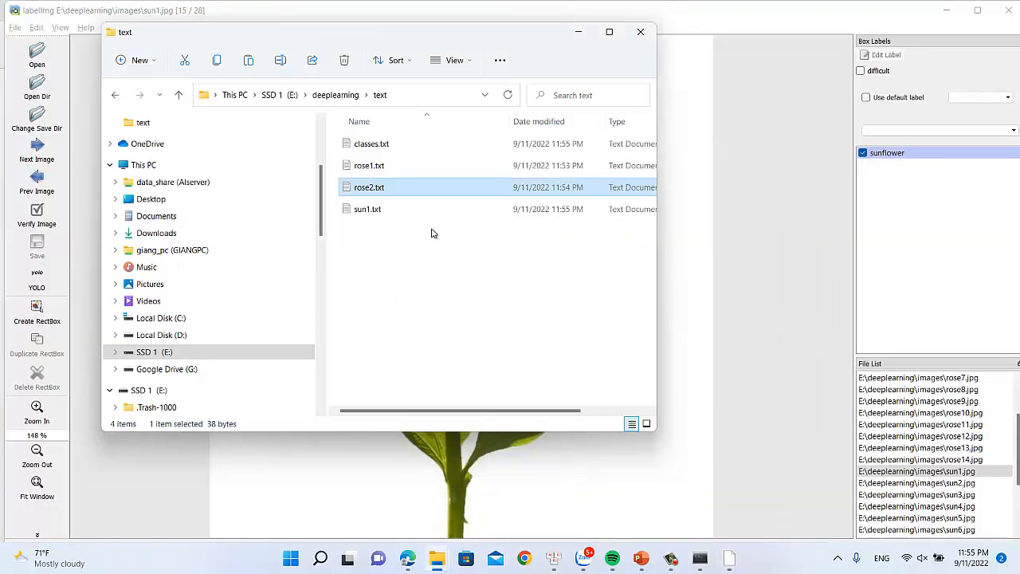
double_click(389, 213)
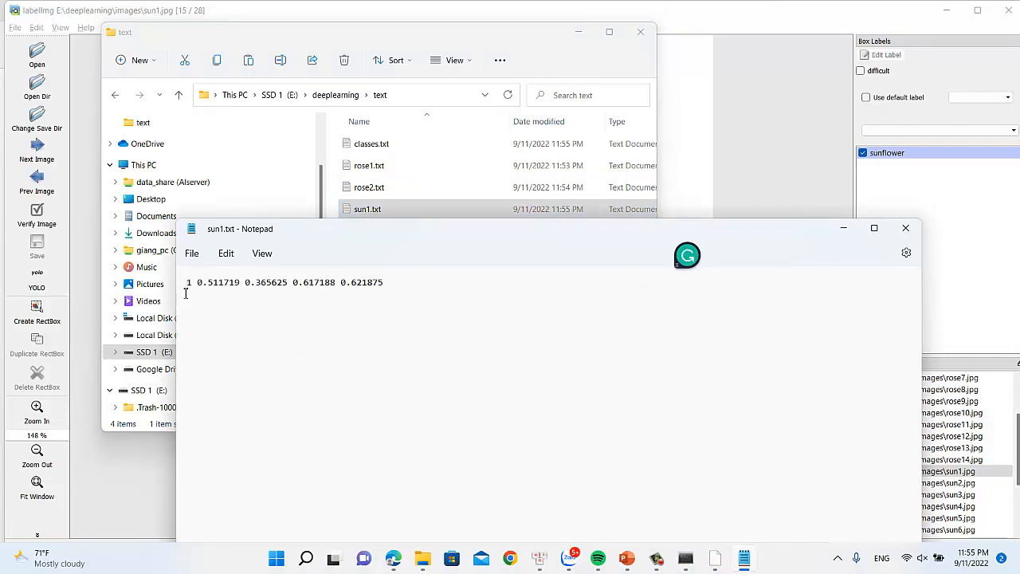
double_click(186, 282)
left_click_drag(198, 285, 392, 283)
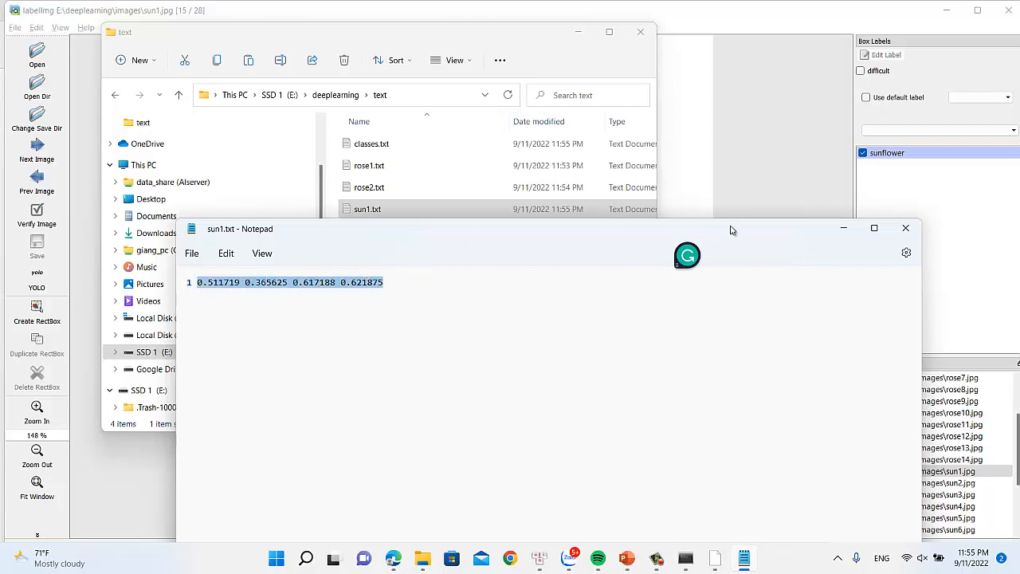
left_click(905, 228)
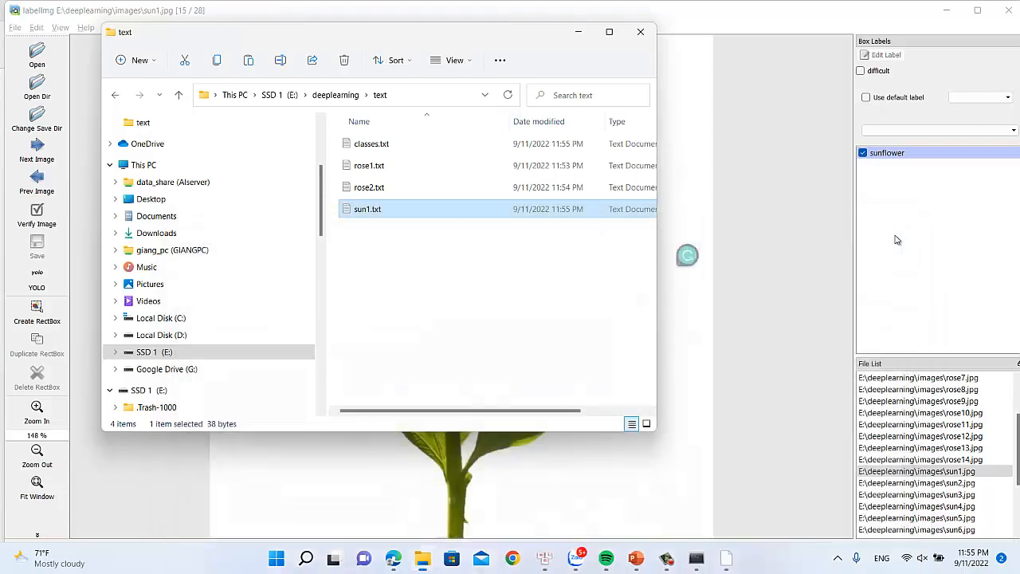
- Switch back to labelImg and open the image sun13.jpg from the loaded images
left_click(690, 367)
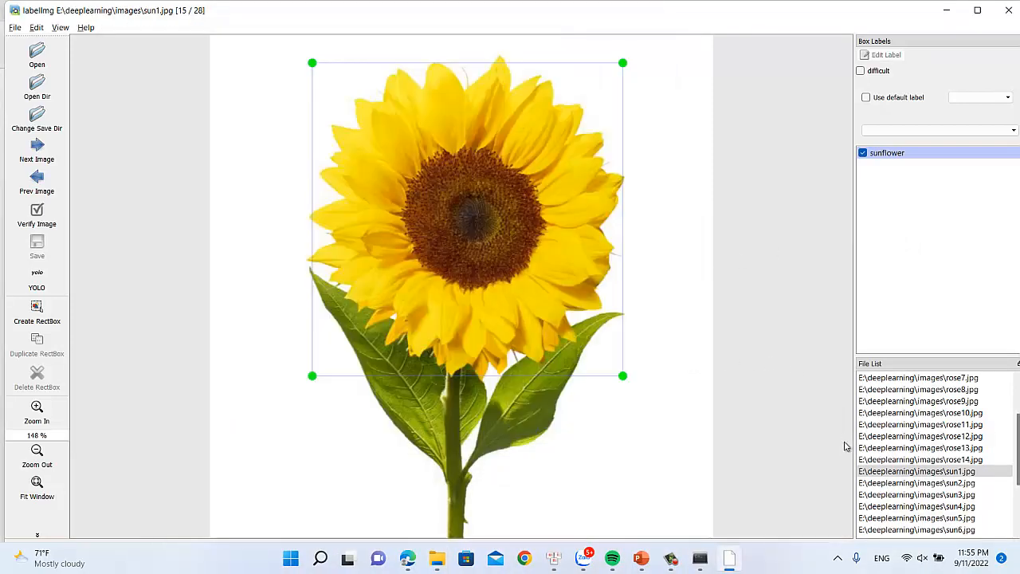
left_click(892, 472)
scroll(894, 482, "down", 3)
left_click(897, 484)
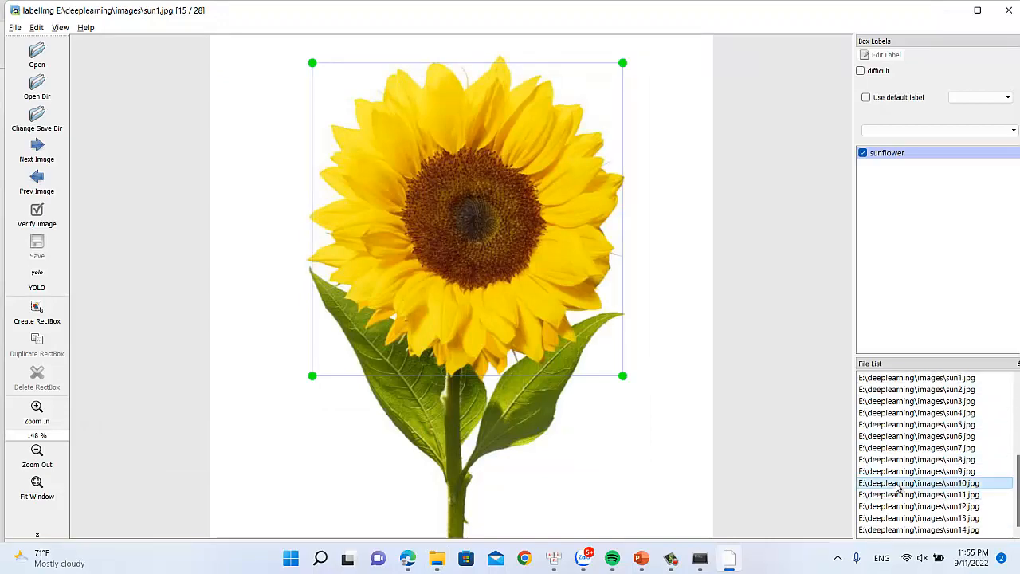
left_click(894, 494)
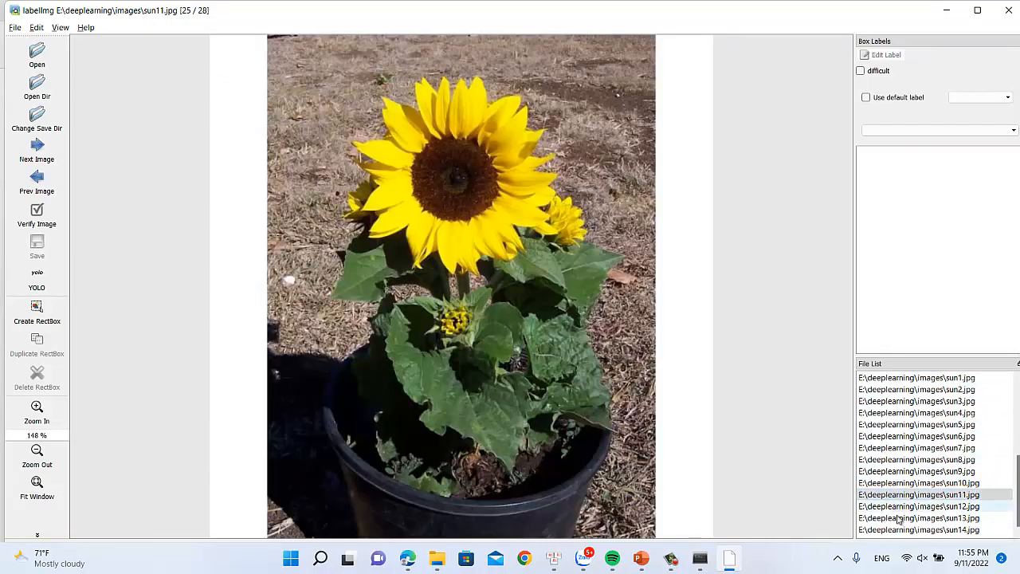
left_click(898, 518)
left_click(717, 469)
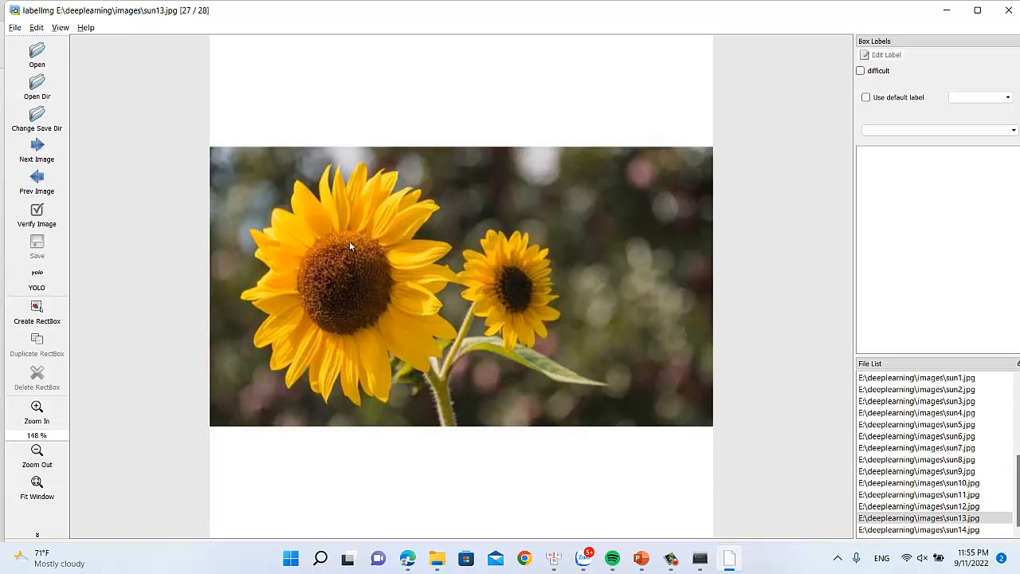
- Draw separate bounding boxes around the large and the small flower in sun13.jpg, label both sunflower and save the annotation
key("w")
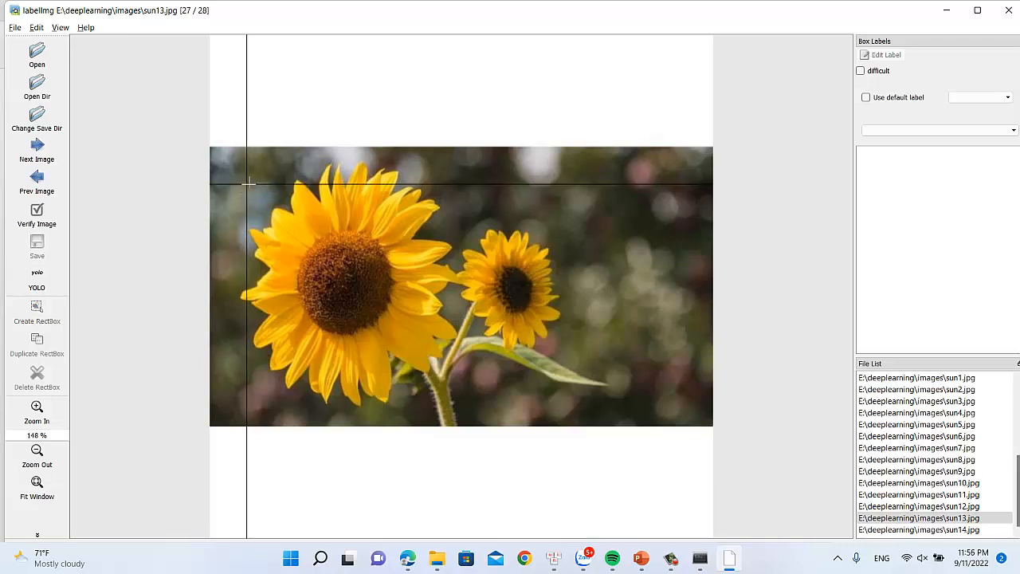
mouse_move(240, 164)
left_mouse_down()
mouse_move(421, 392)
mouse_move(445, 405)
left_mouse_up()
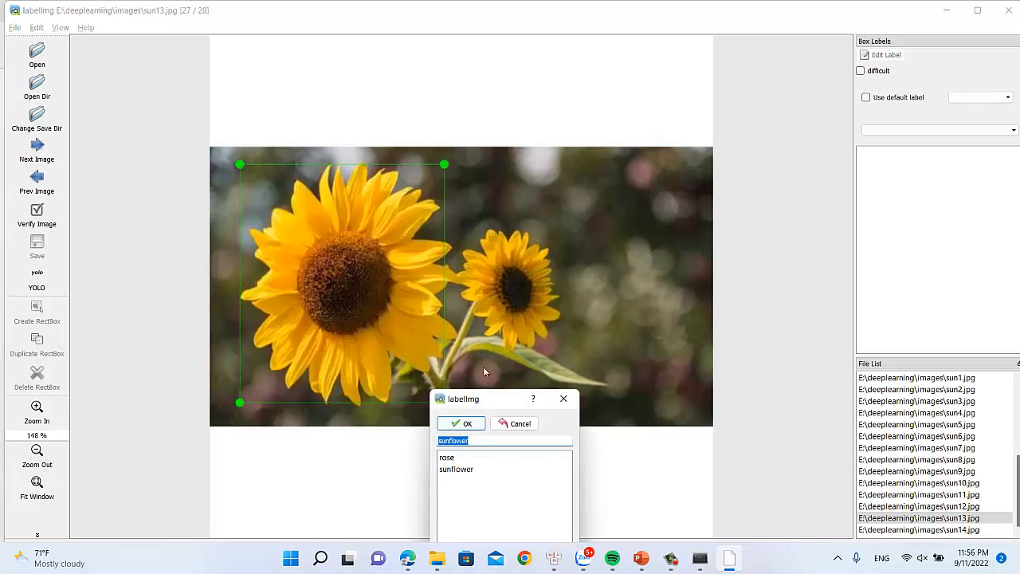
left_click(459, 423)
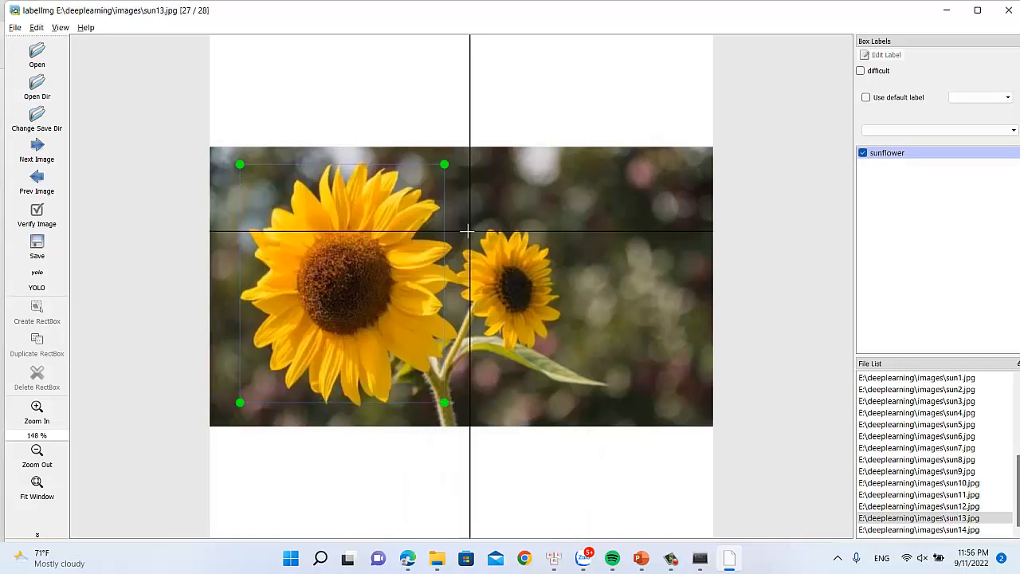
mouse_move(459, 228)
left_mouse_down()
mouse_move(521, 283)
mouse_move(567, 349)
left_mouse_up()
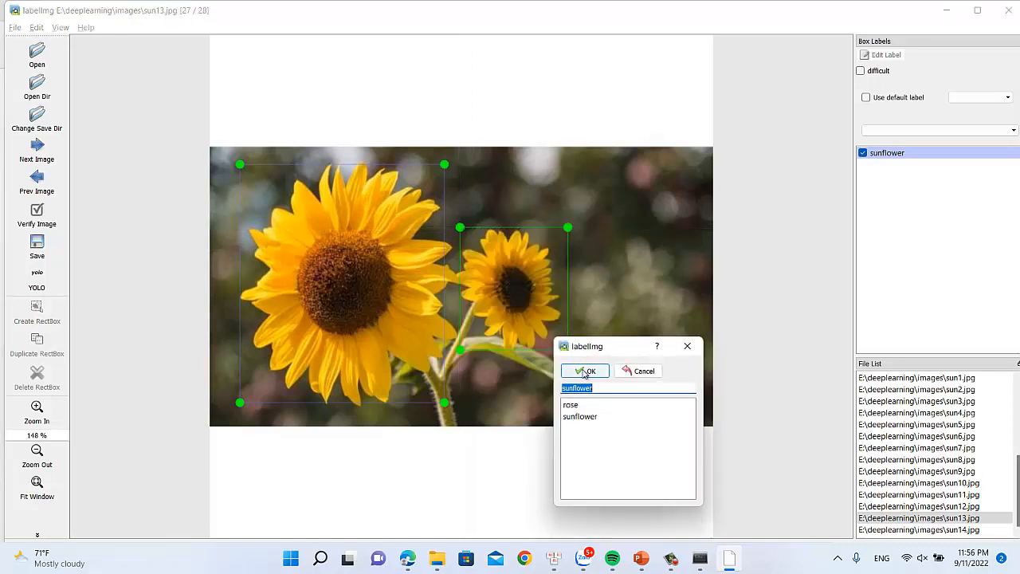
left_click(586, 369)
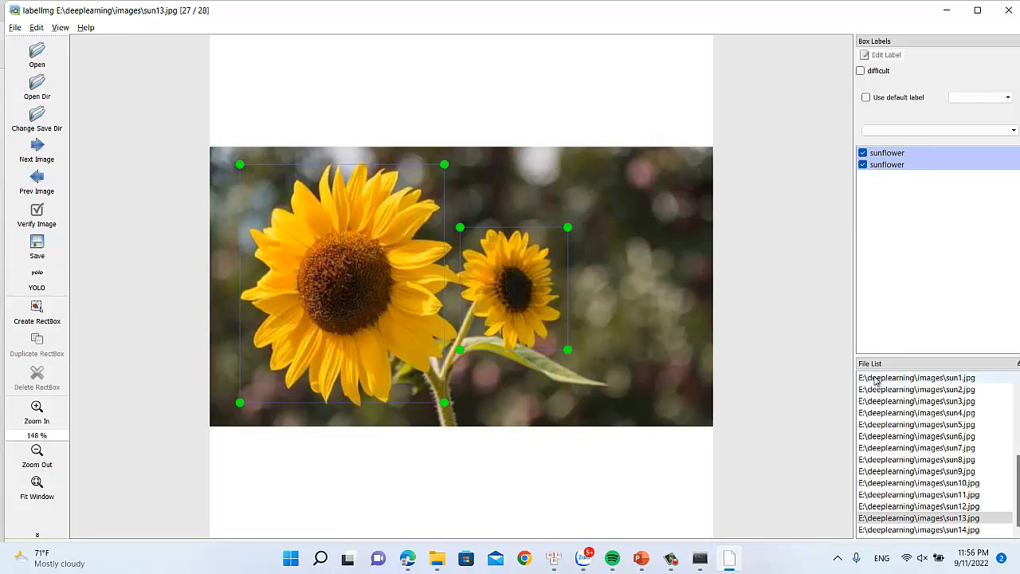
key("ctrl+s")
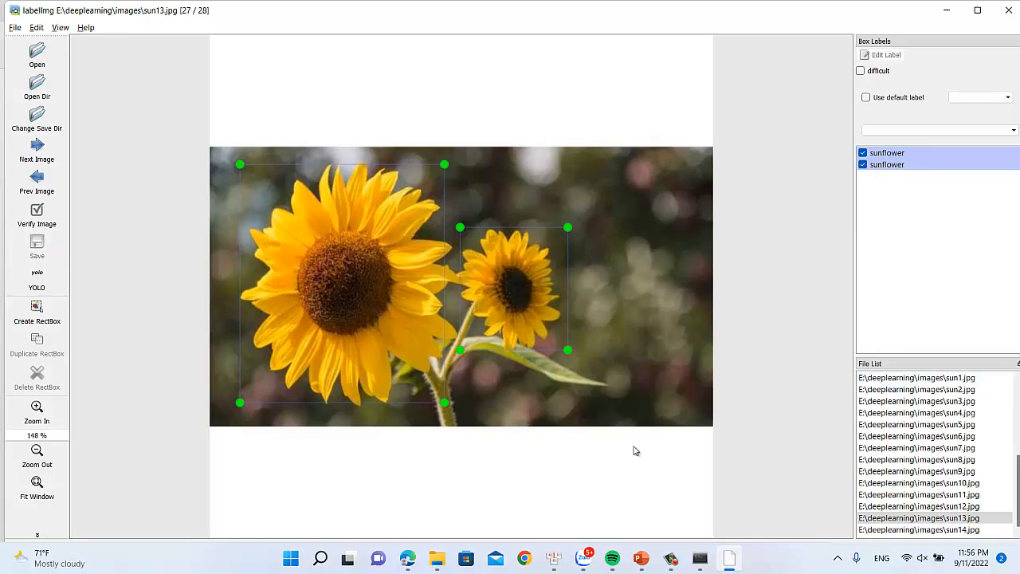
- Switch to File Explorer, examine the two annotation lines in sun13.txt, then close the file
key("alt+Tab")
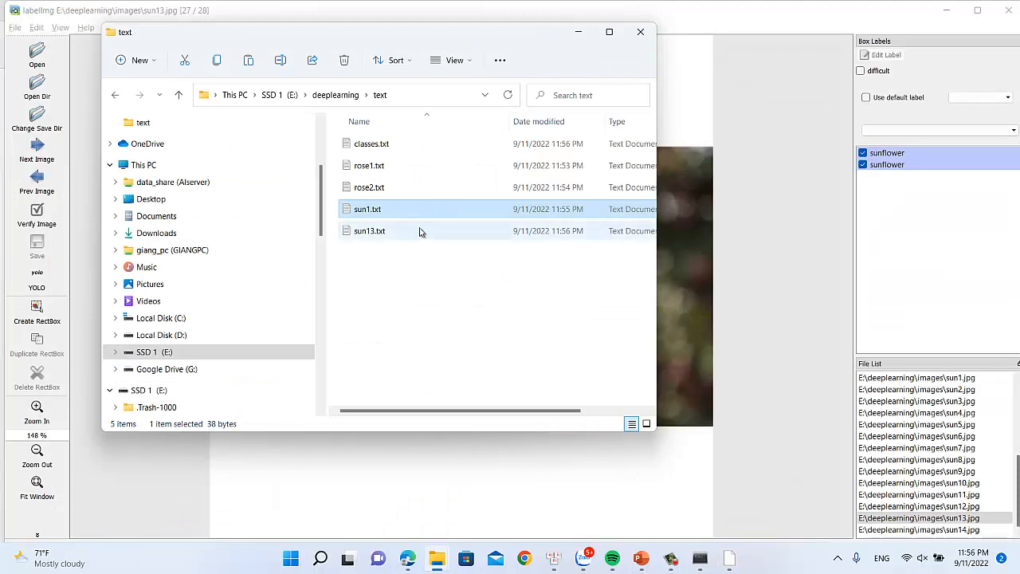
double_click(419, 231)
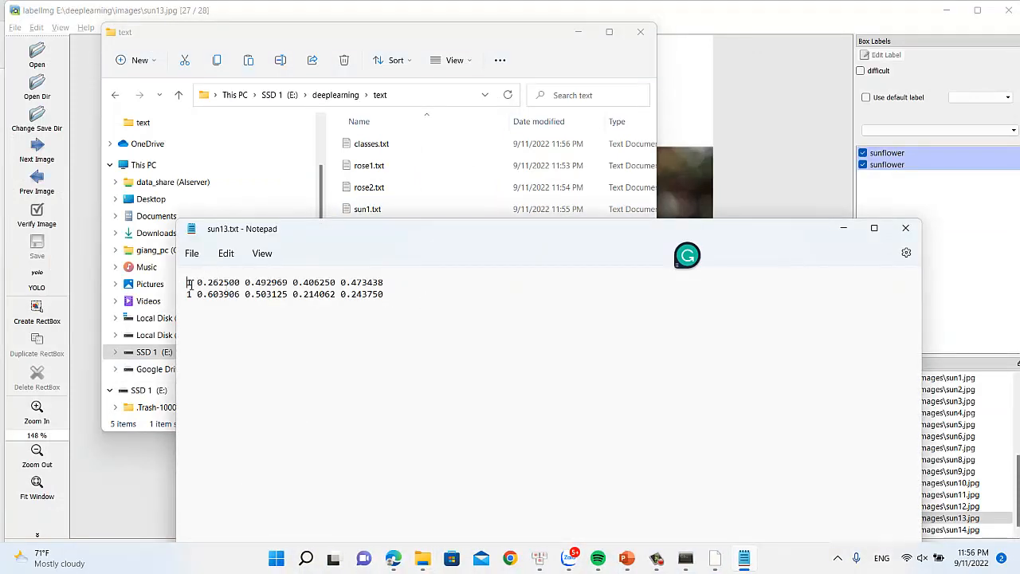
left_click_drag(190, 284, 385, 283)
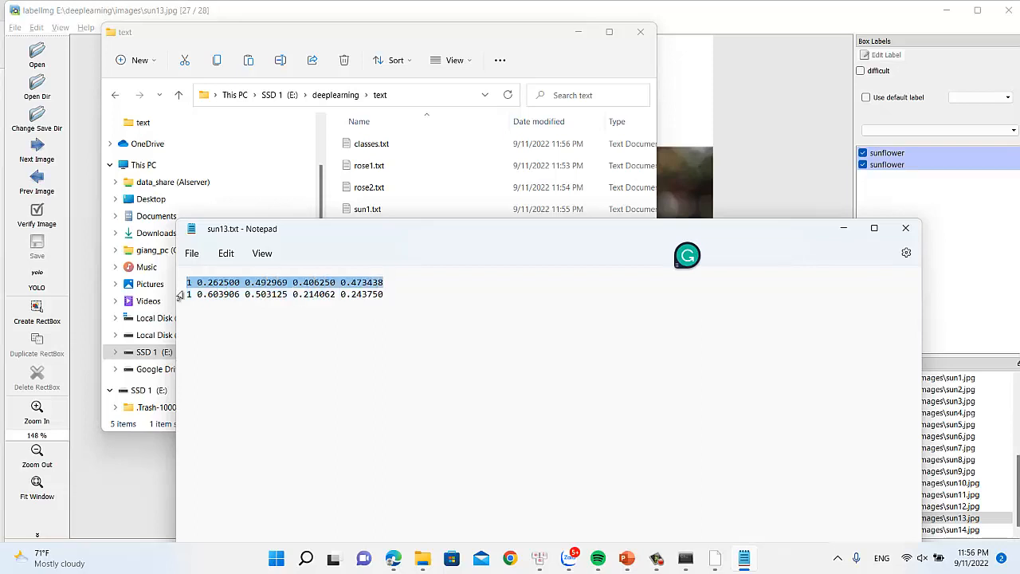
left_click_drag(192, 294, 387, 297)
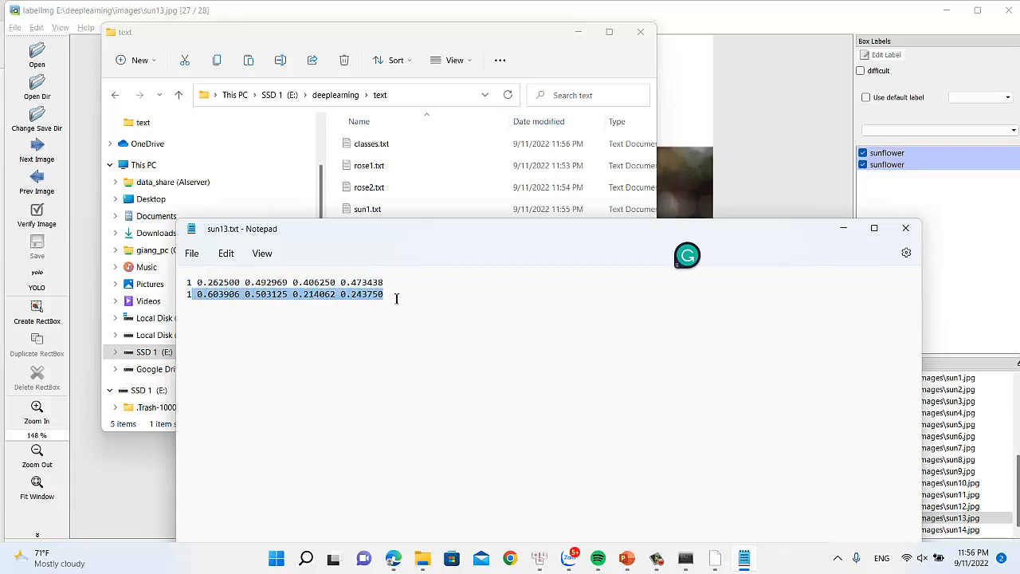
left_click(193, 283)
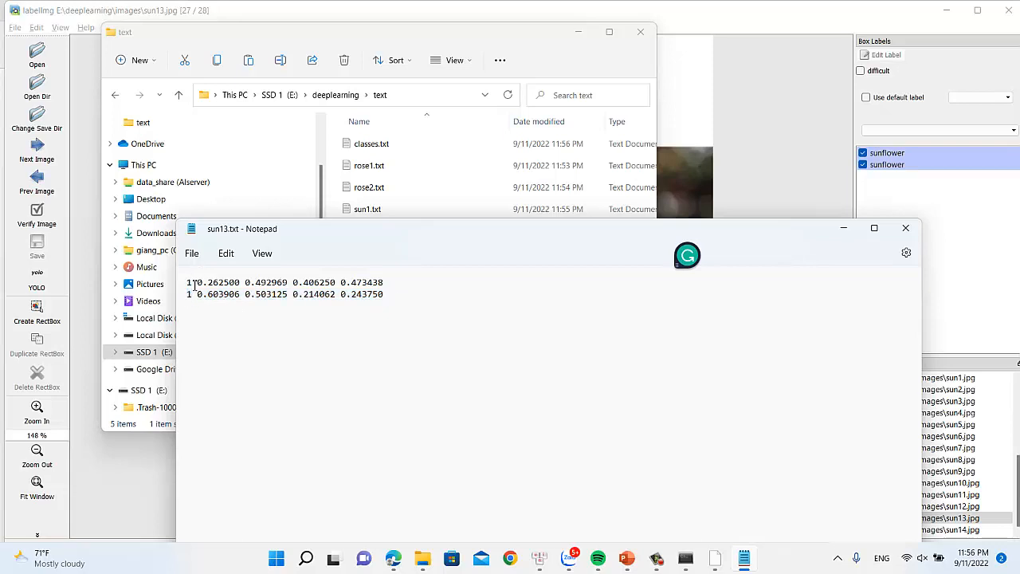
left_click(908, 230)
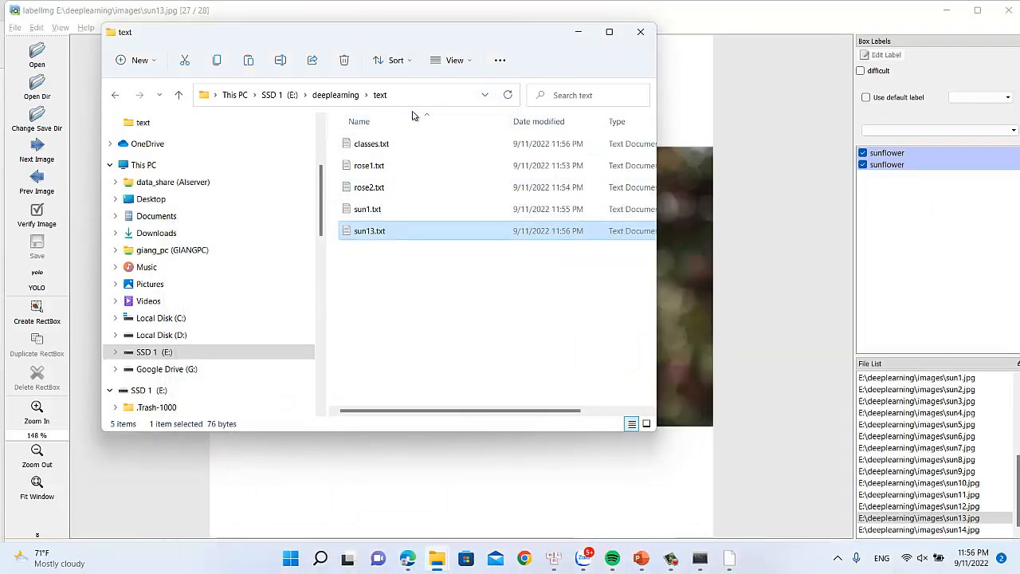
- Move the File Explorer window aside and open the tailieu_phd folder on drive E
left_click_drag(438, 43, 490, 106)
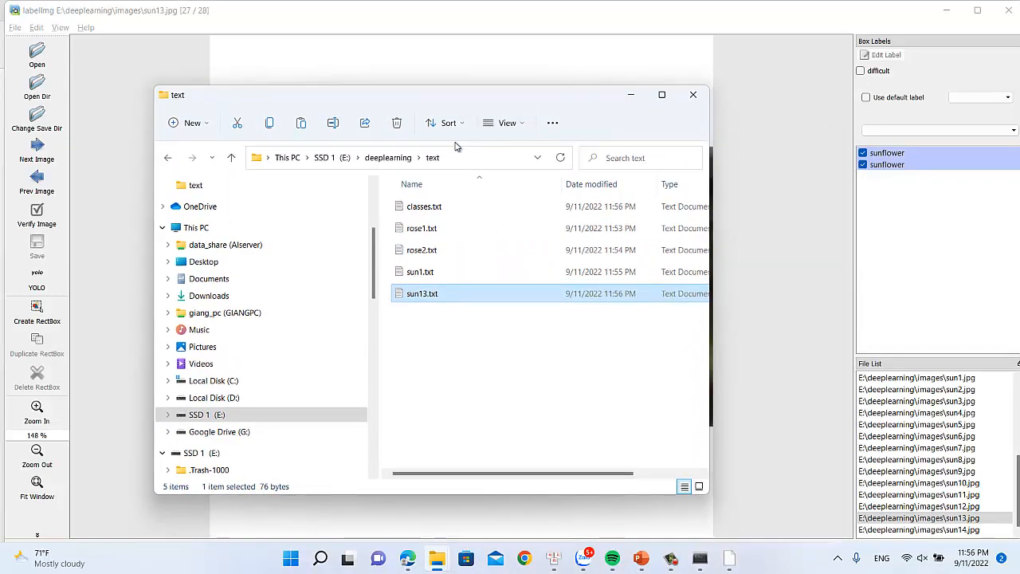
left_click_drag(481, 104, 663, 100)
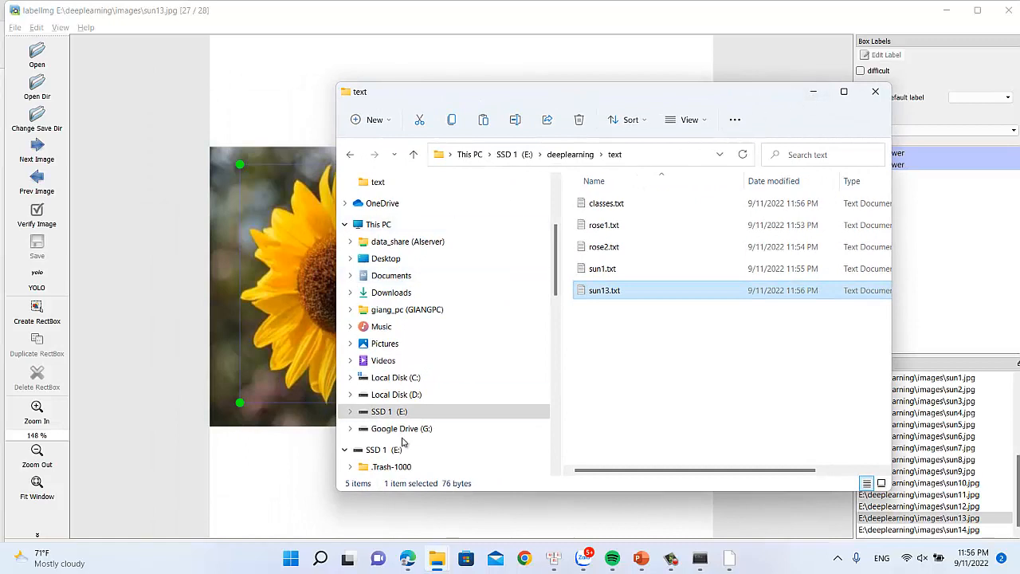
left_click(373, 411)
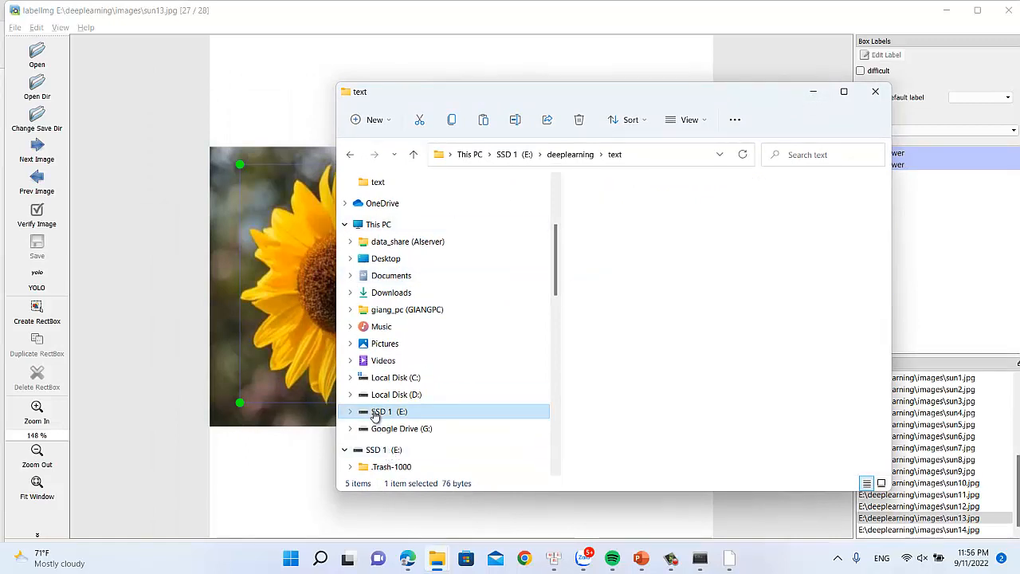
left_click(599, 365)
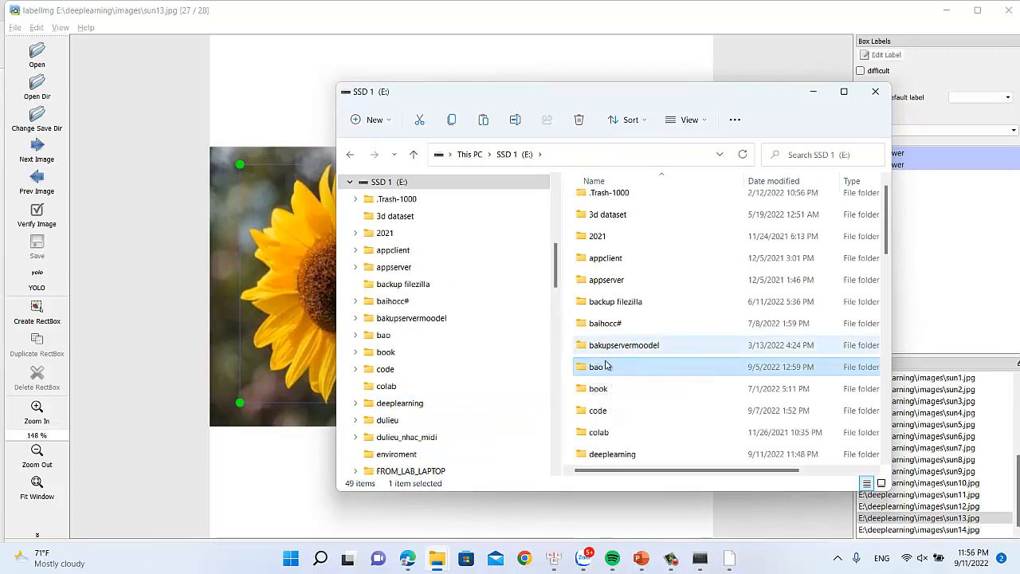
scroll(603, 363, "down", 1)
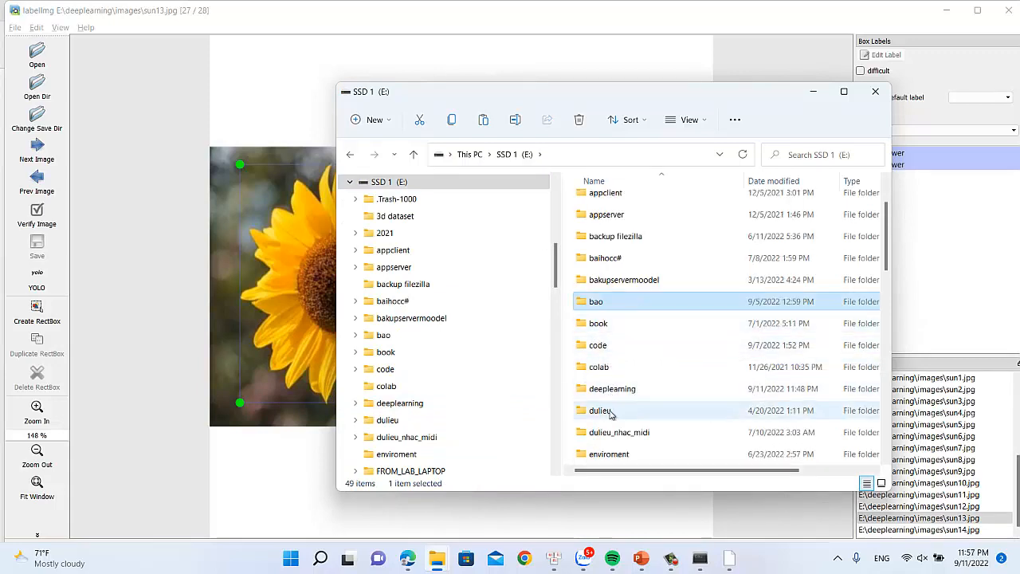
scroll(608, 418, "down", 2)
scroll(608, 418, "down", 4)
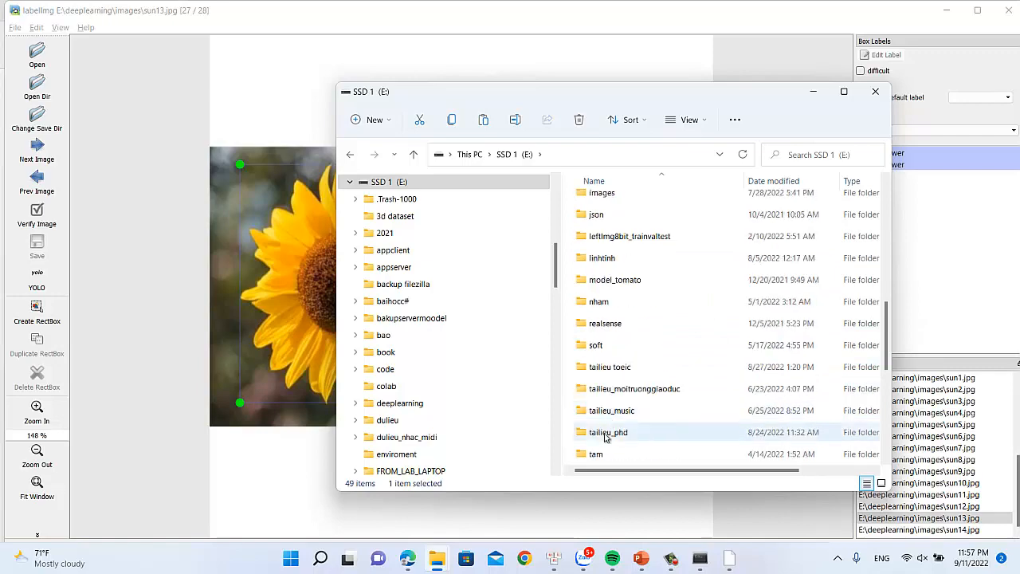
double_click(607, 433)
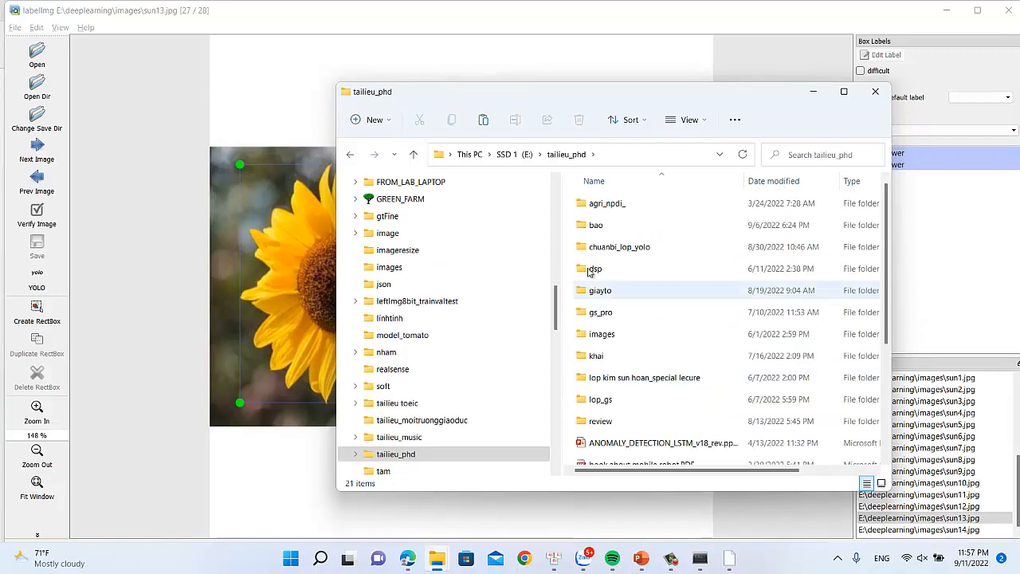
- Open the prepared training labels folder at chuanbi_lop_yolo\jupyter\datasets\flower\labels\train
double_click(602, 250)
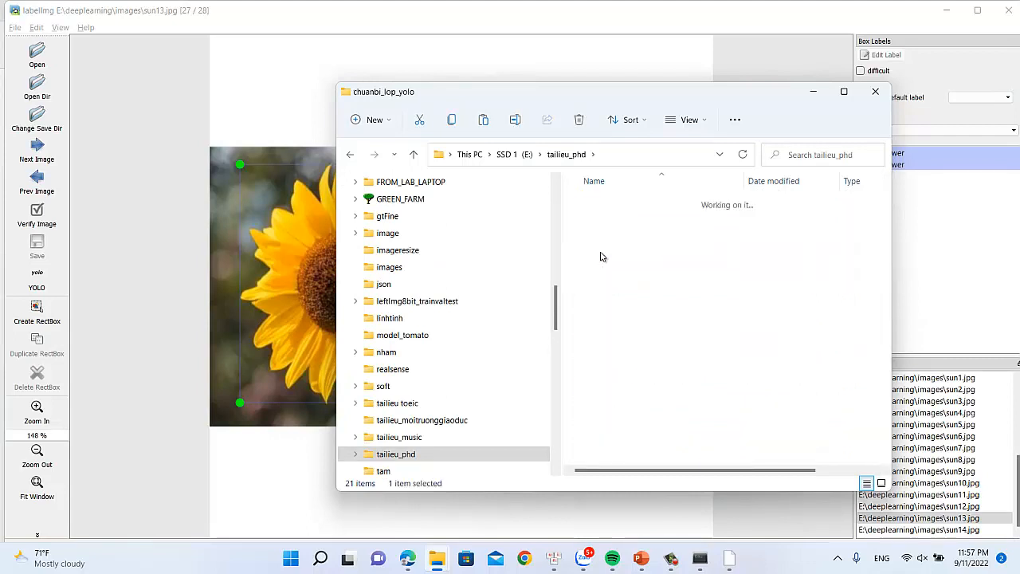
double_click(585, 208)
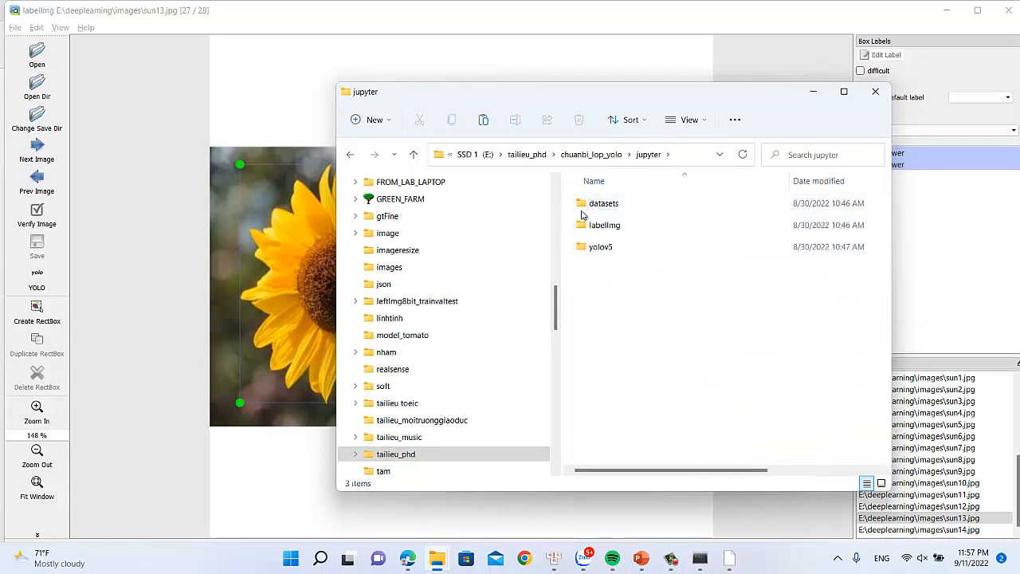
double_click(584, 207)
double_click(591, 226)
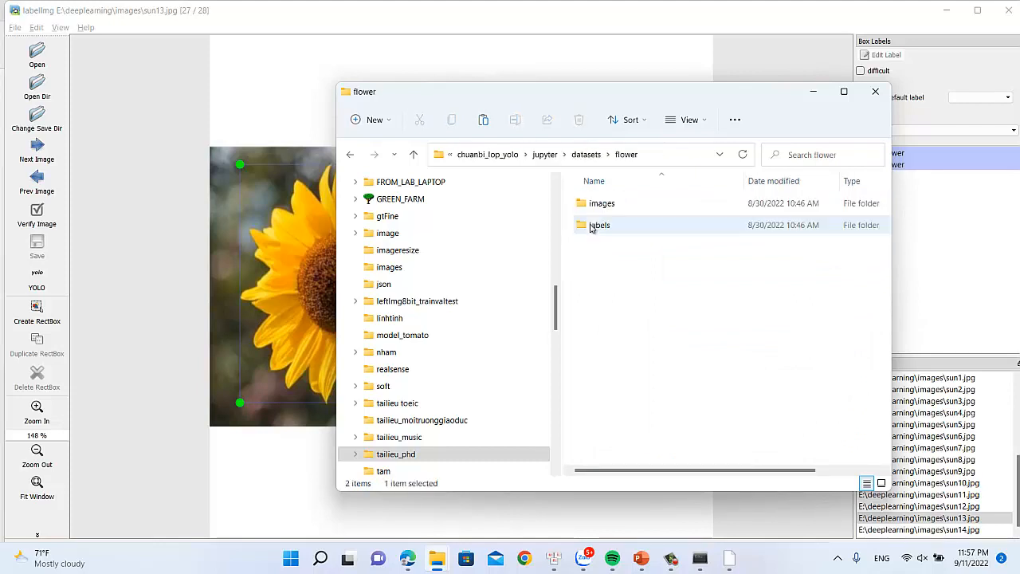
double_click(590, 227)
double_click(588, 208)
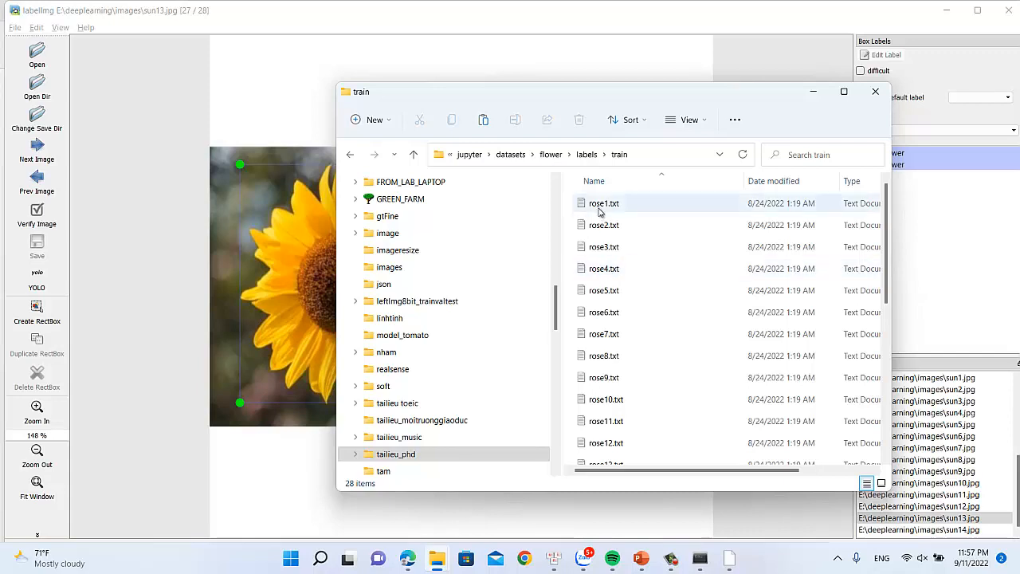
- Look through the prepared rose and sunflower label files in the train folder
scroll(632, 349, "down", 3)
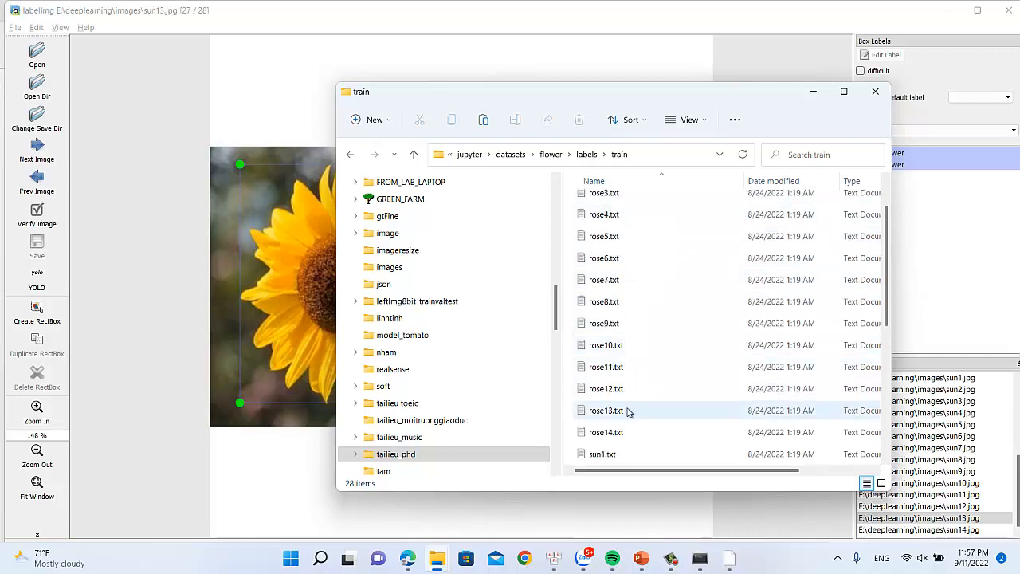
scroll(630, 413, "down", 5)
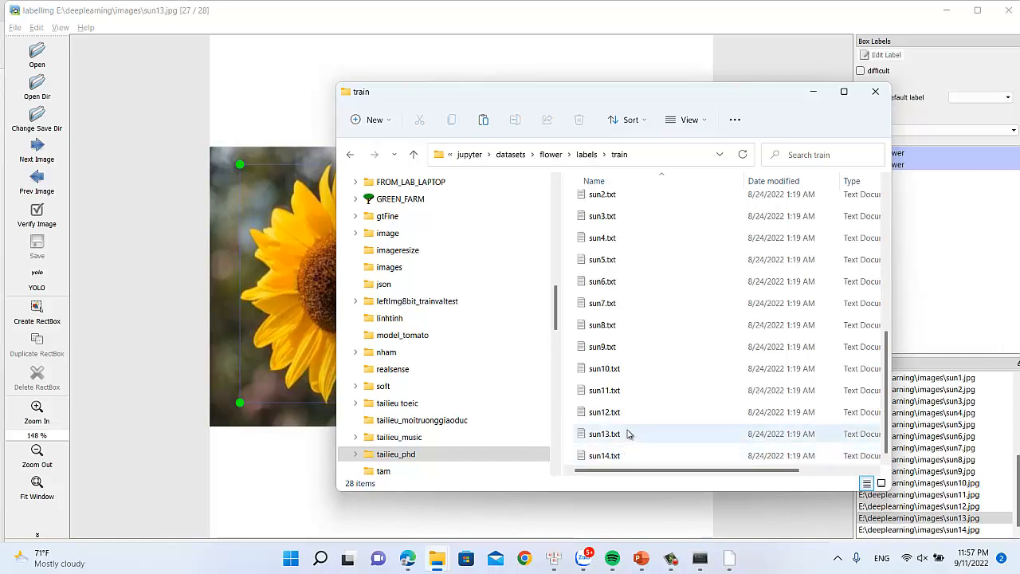
scroll(618, 344, "up", 5)
scroll(618, 344, "up", 2)
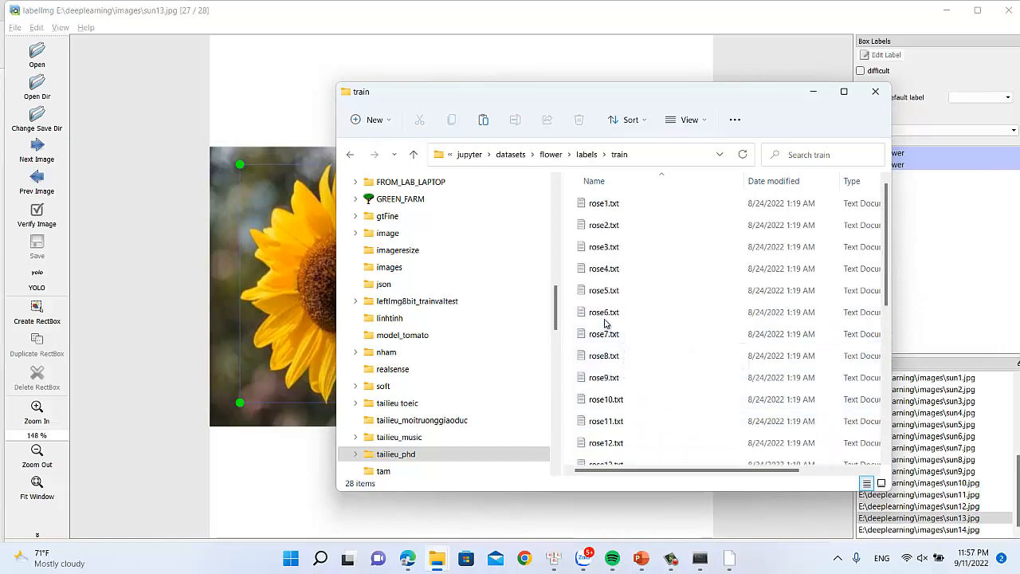
- Switch to the deeplearning folder window, examine the class names in classes.txt inside the text folder, then close the file
key("alt+Tab")
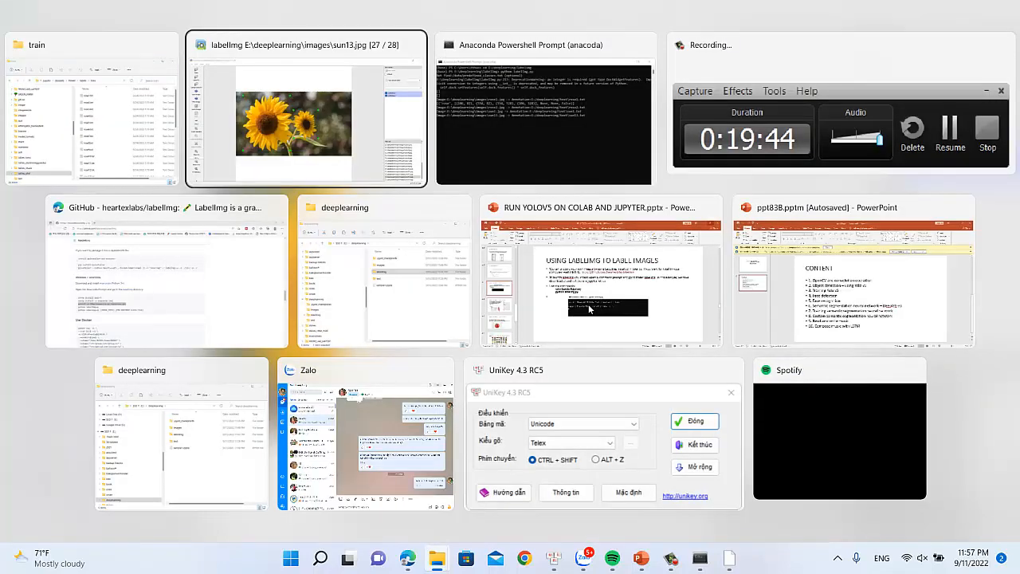
key("alt+Tab")
key("alt+Tab")
key("alt+Tab")
key("alt+Tab")
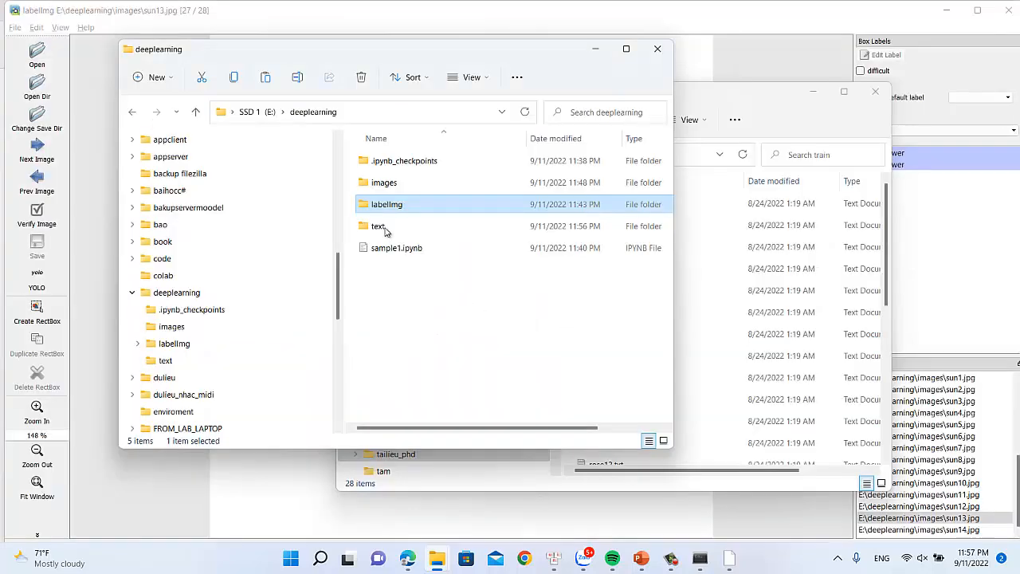
double_click(382, 227)
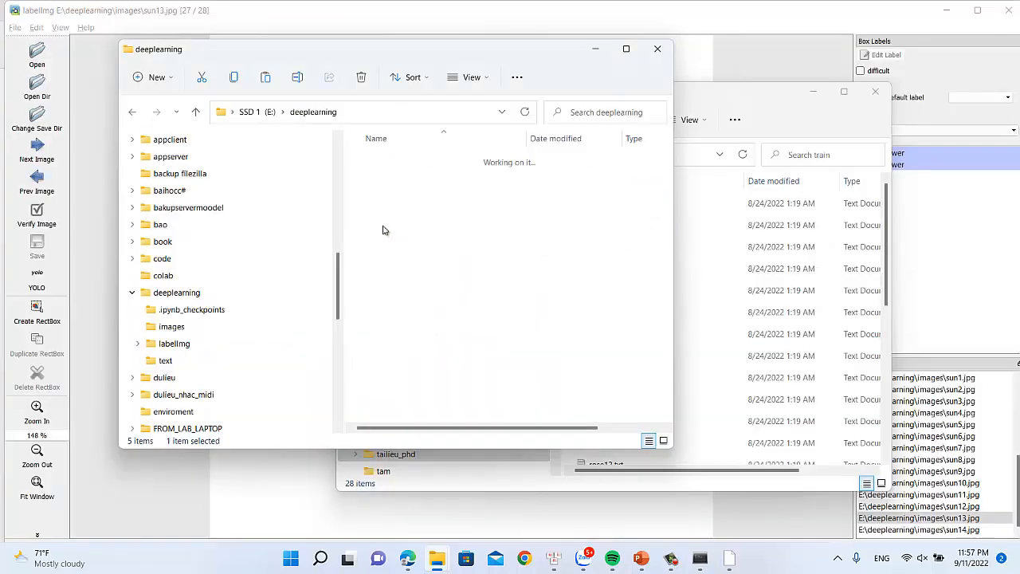
left_click(390, 163)
double_click(389, 162)
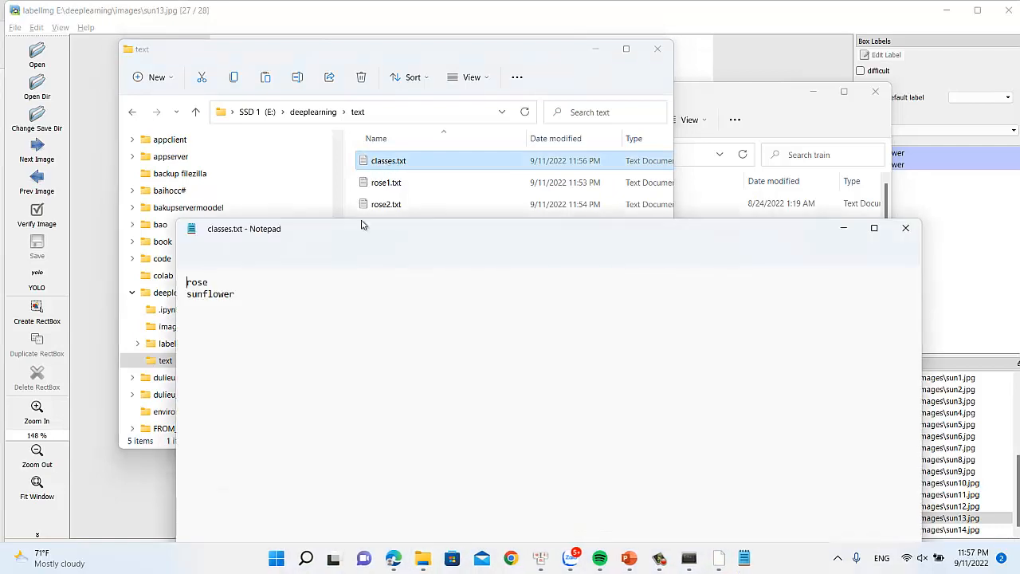
left_click_drag(257, 307, 182, 283)
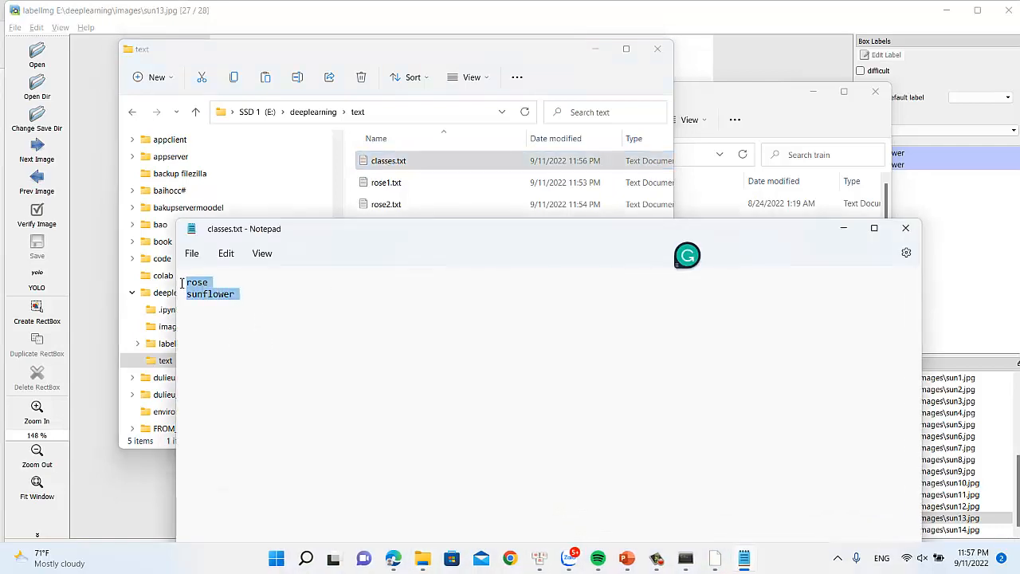
left_click(905, 227)
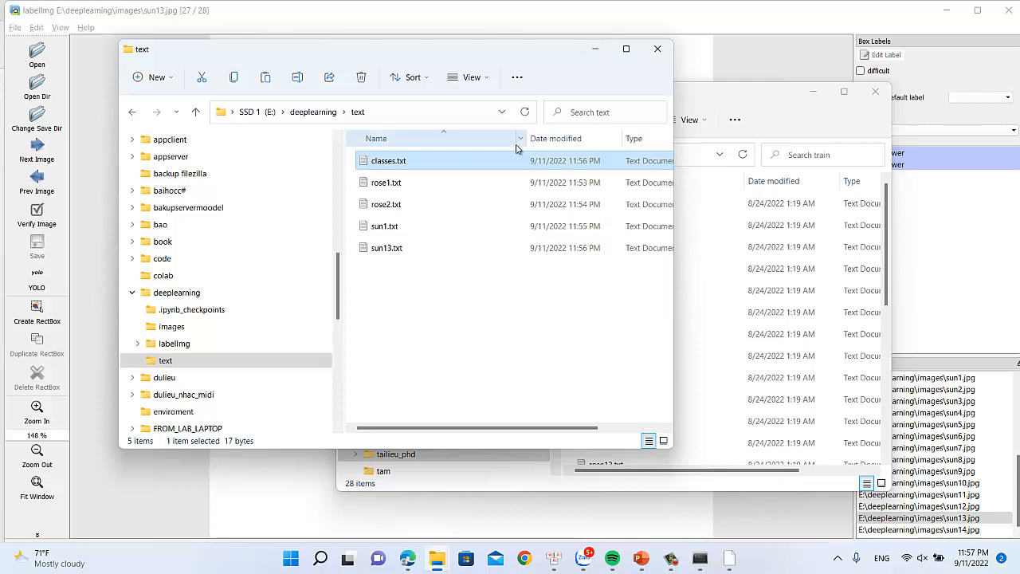
- Copy the yolov5 folder from chuanbi_lop_yolo\jupyter into the E:\deeplearning folder
left_click(313, 112)
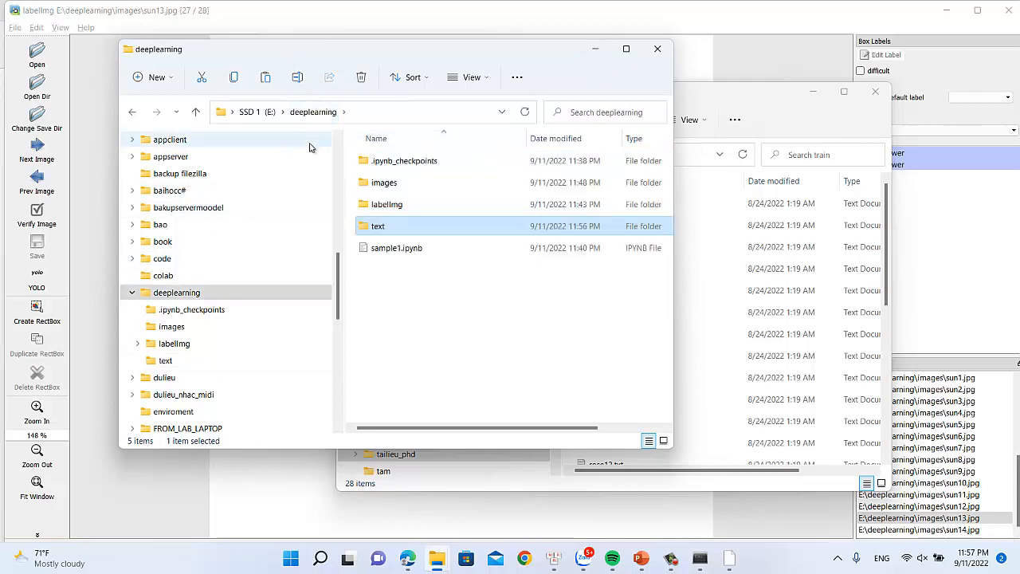
left_click(765, 99)
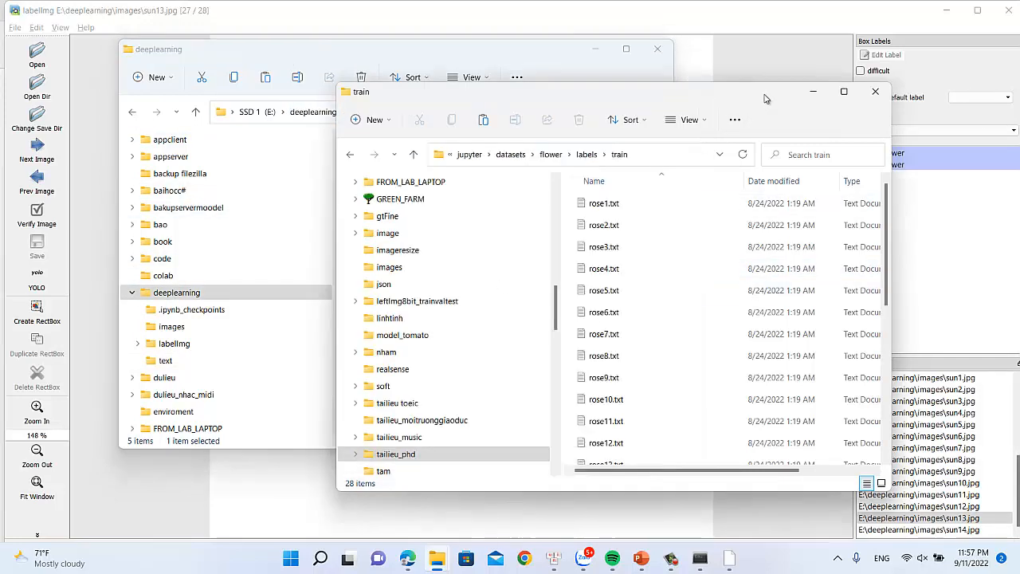
left_click(585, 155)
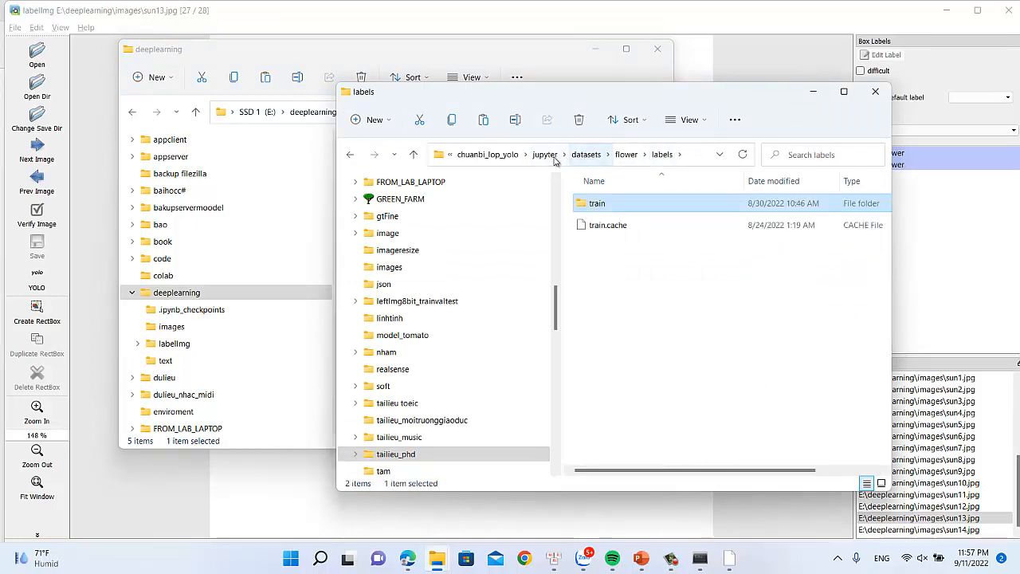
left_click(552, 157)
left_click(580, 250)
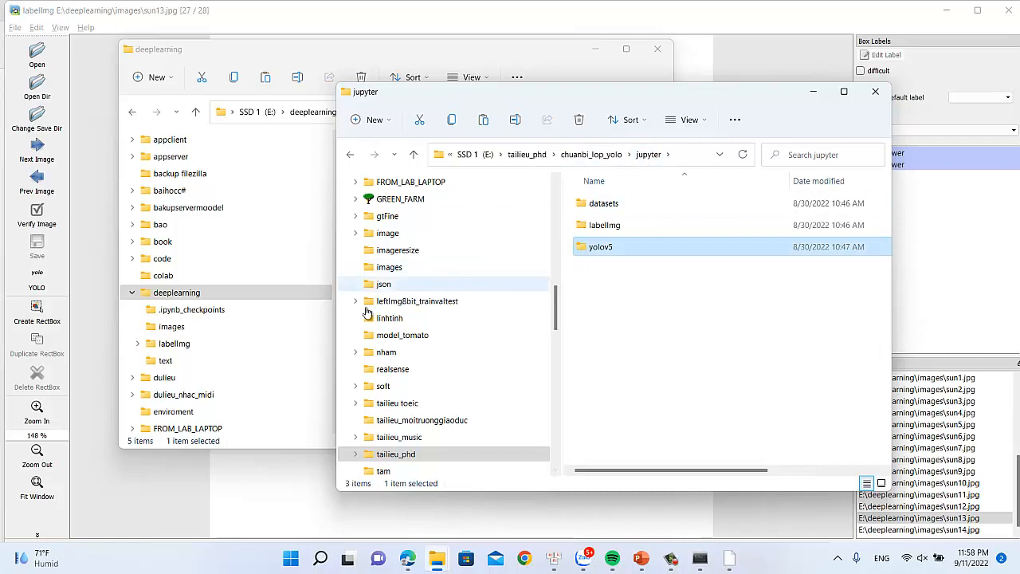
left_click(514, 61)
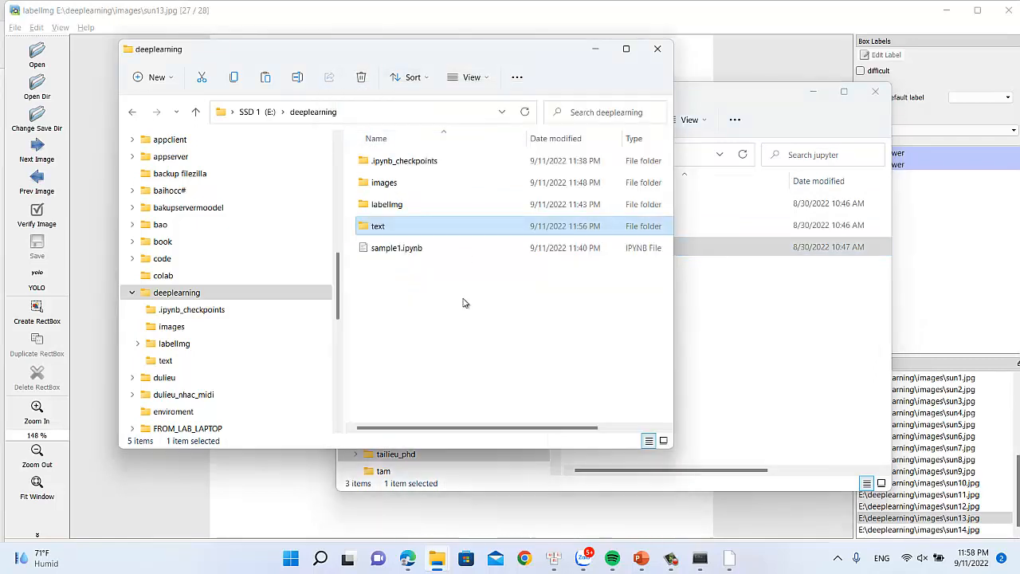
left_click(426, 324)
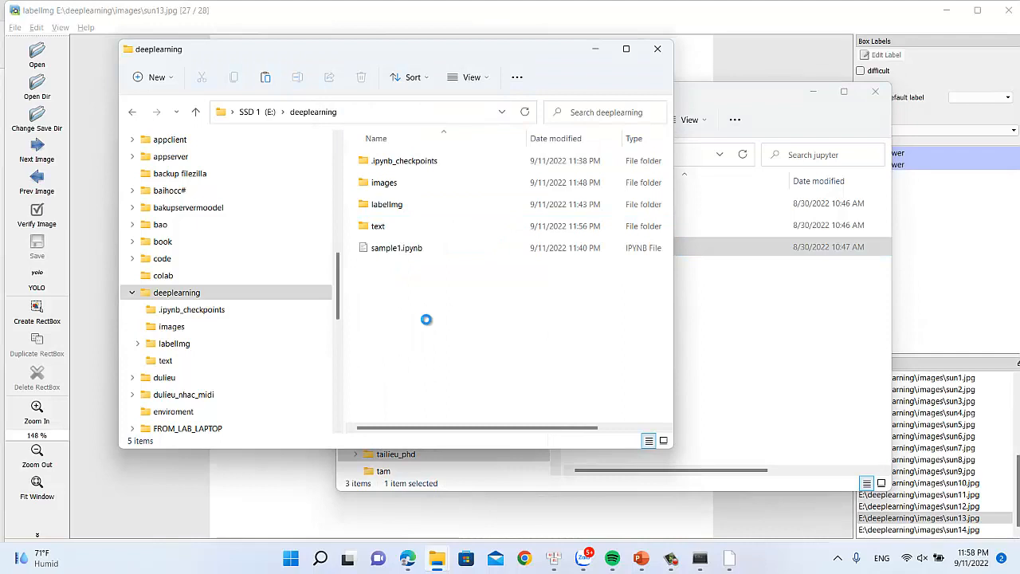
key("ctrl+v")
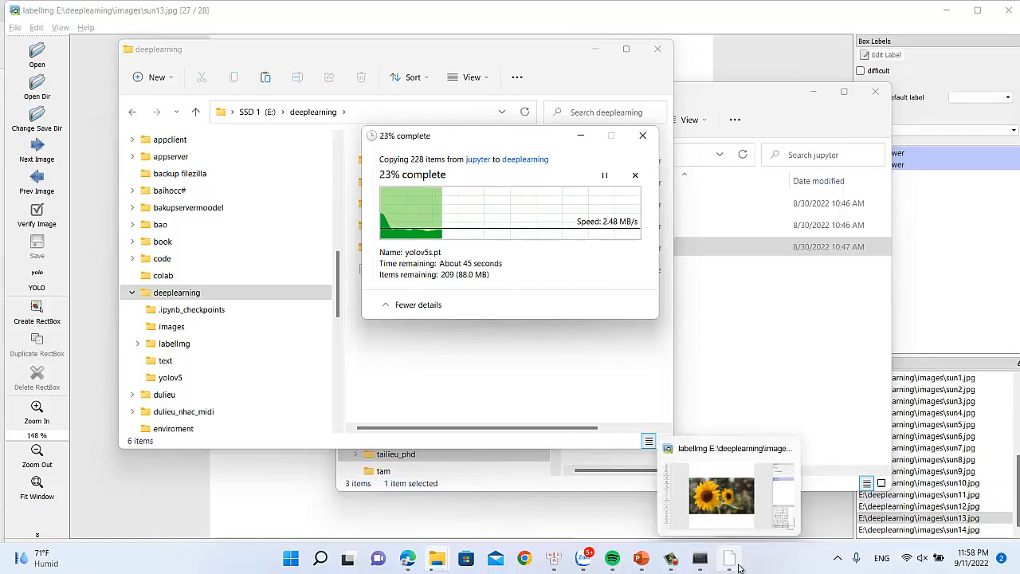
left_click(669, 557)
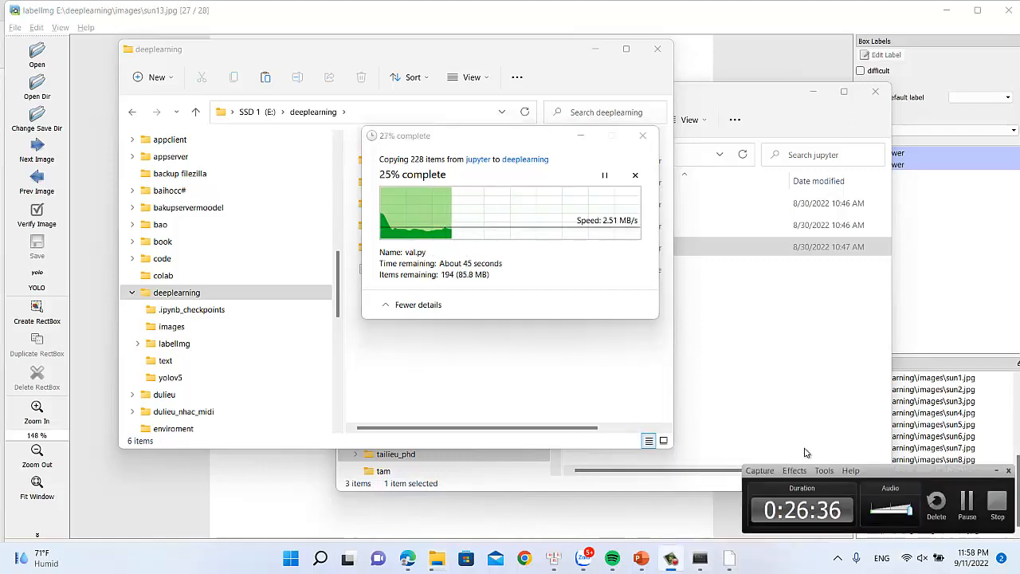
left_click(965, 500)
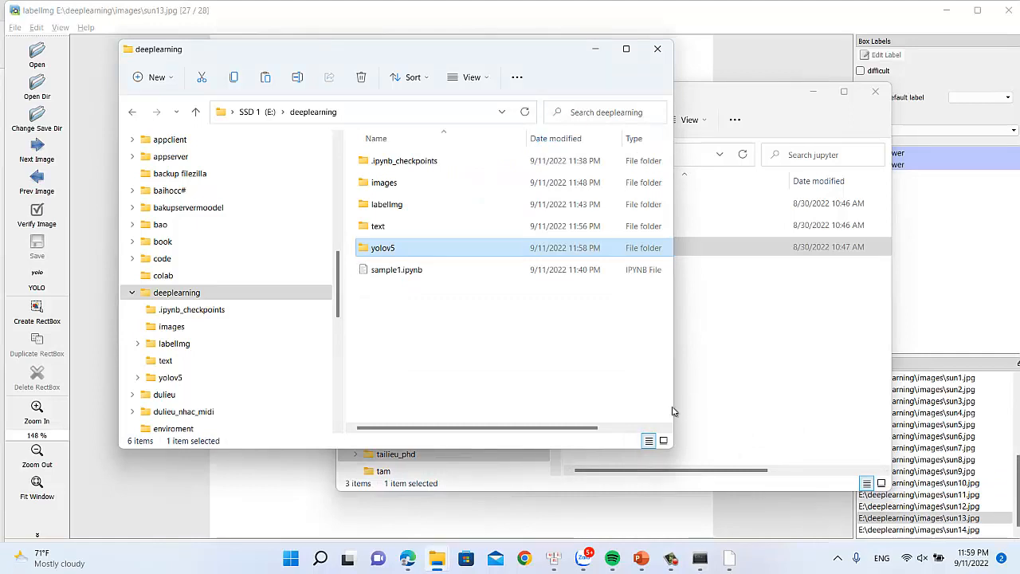
- Switch to the RUN YOLOV5 ON COLAB AND JUPYTER presentation and view the Prepare Dataset slide describing flower.yaml
mouse_move(644, 551)
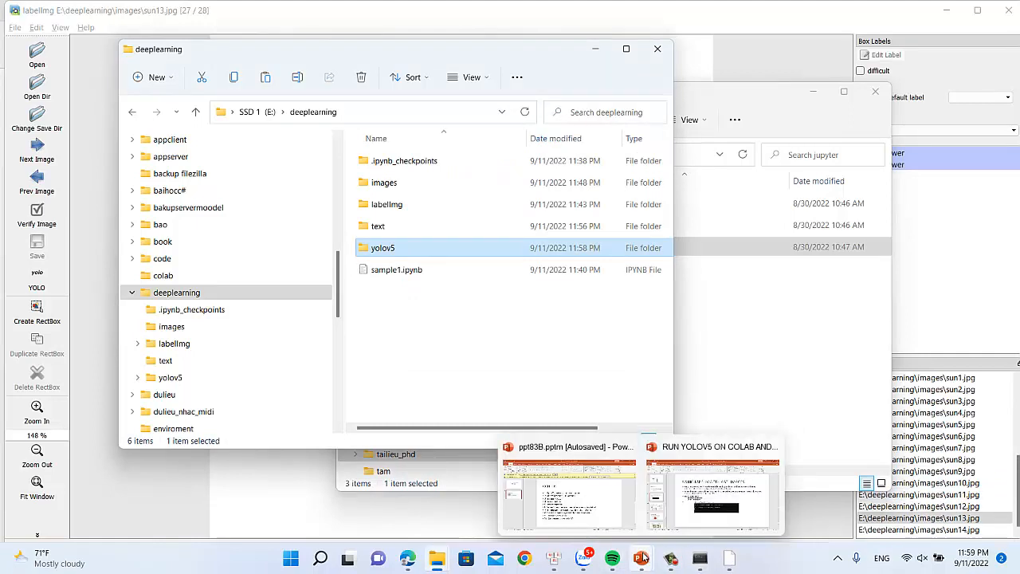
mouse_move(590, 504)
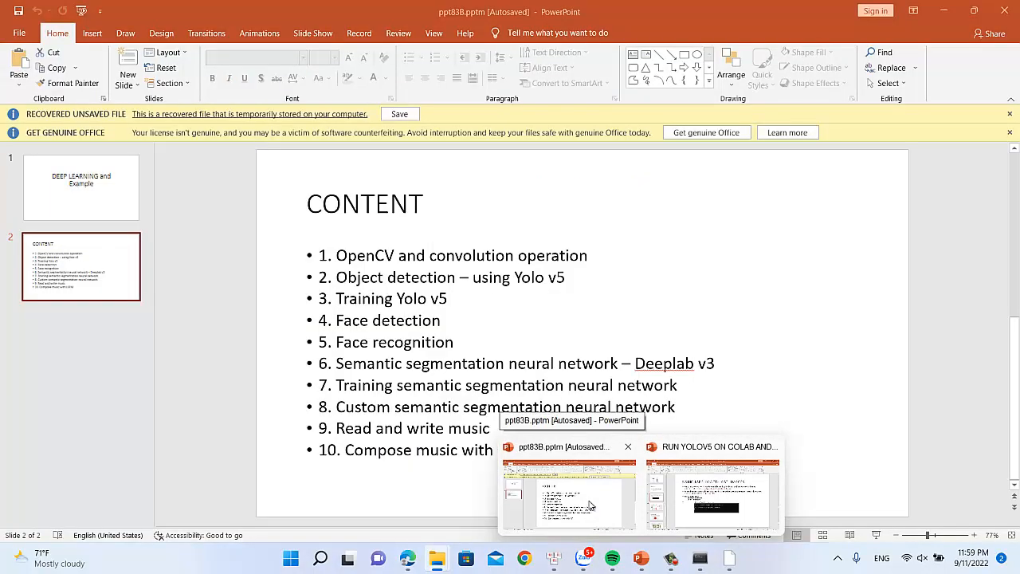
left_click(667, 512)
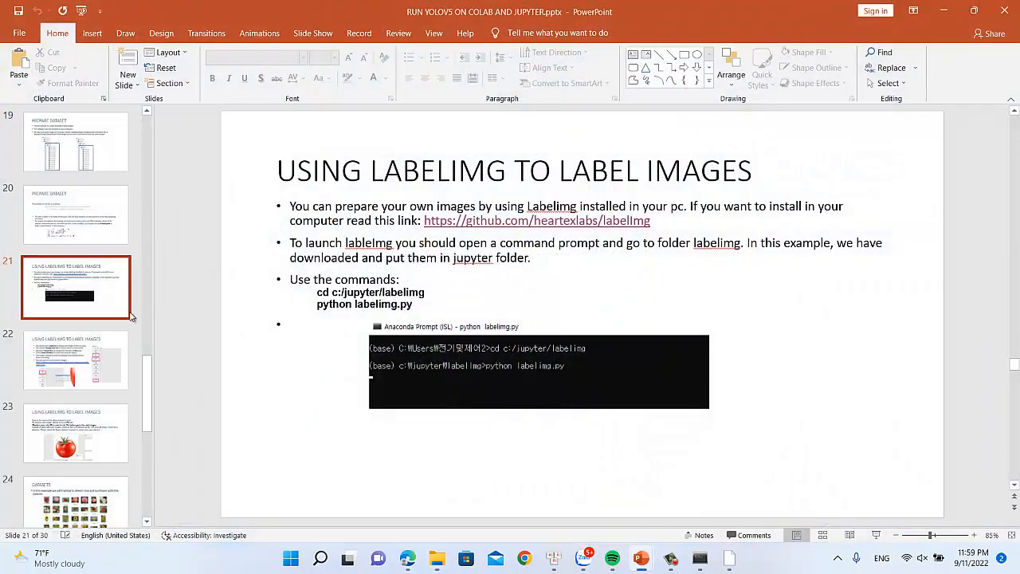
scroll(80, 295, "up", 2)
left_click(60, 286)
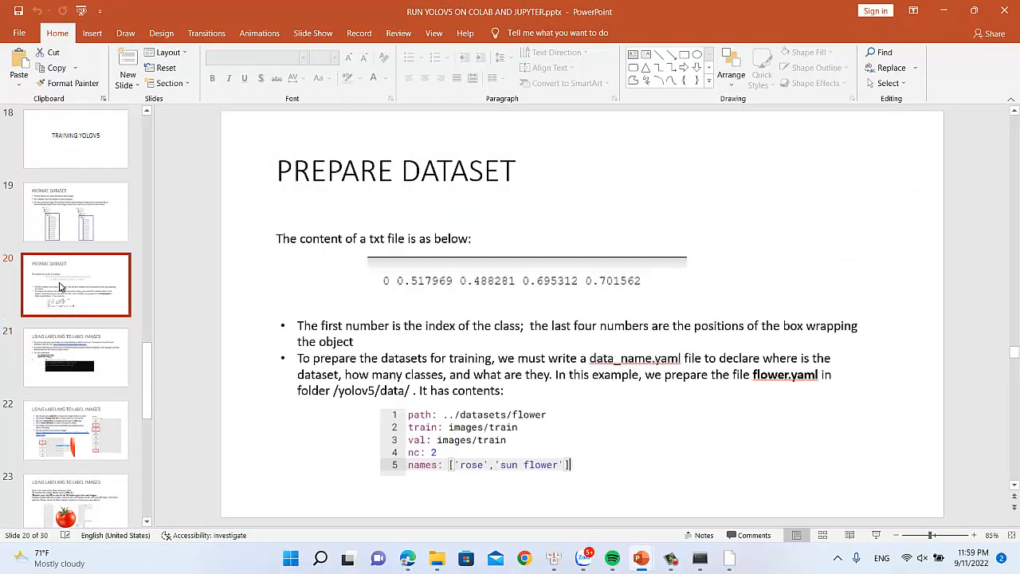
- Browse back through the earlier slides to the Prepare YOLOv5 Folder slide with the download link and folder list
scroll(60, 286, "up", 5)
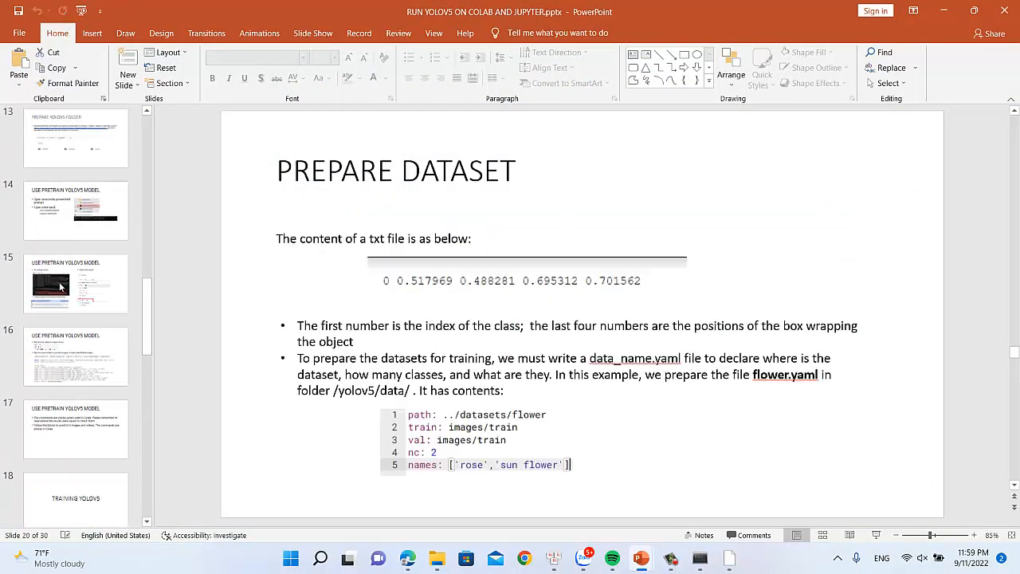
scroll(60, 287, "up", 4)
left_click(62, 279)
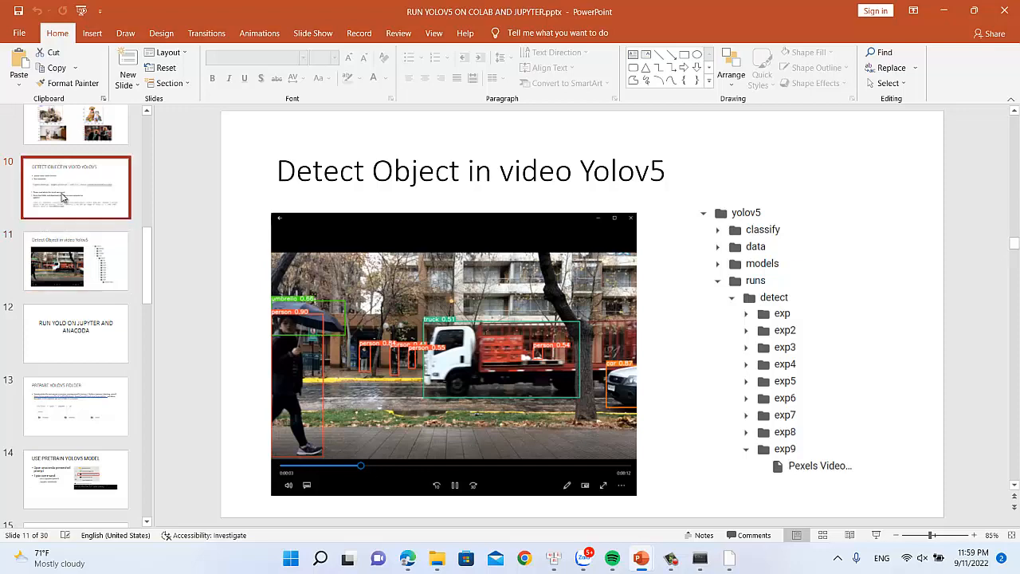
scroll(60, 239, "up", 5)
left_click(56, 341)
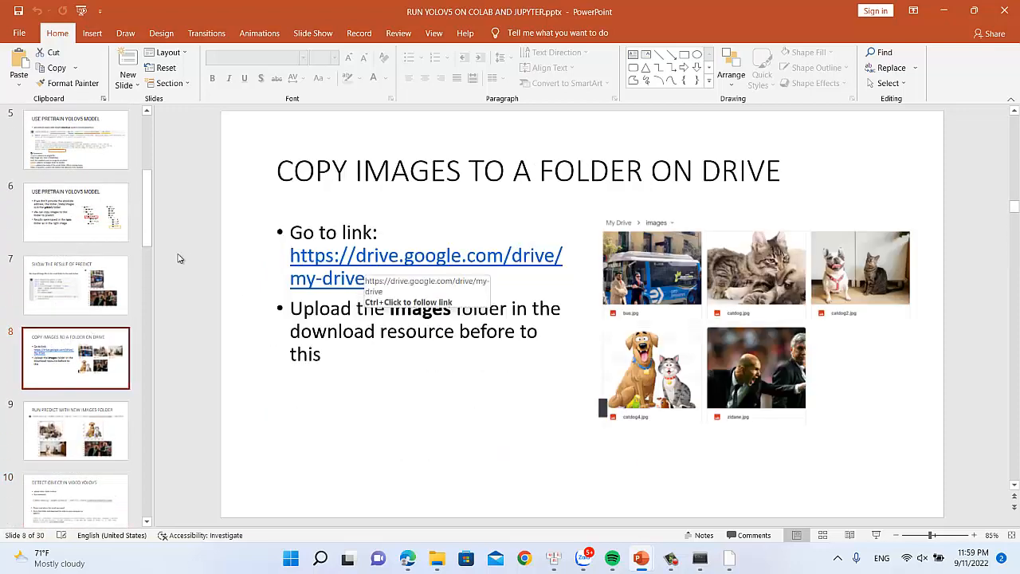
left_click(50, 312)
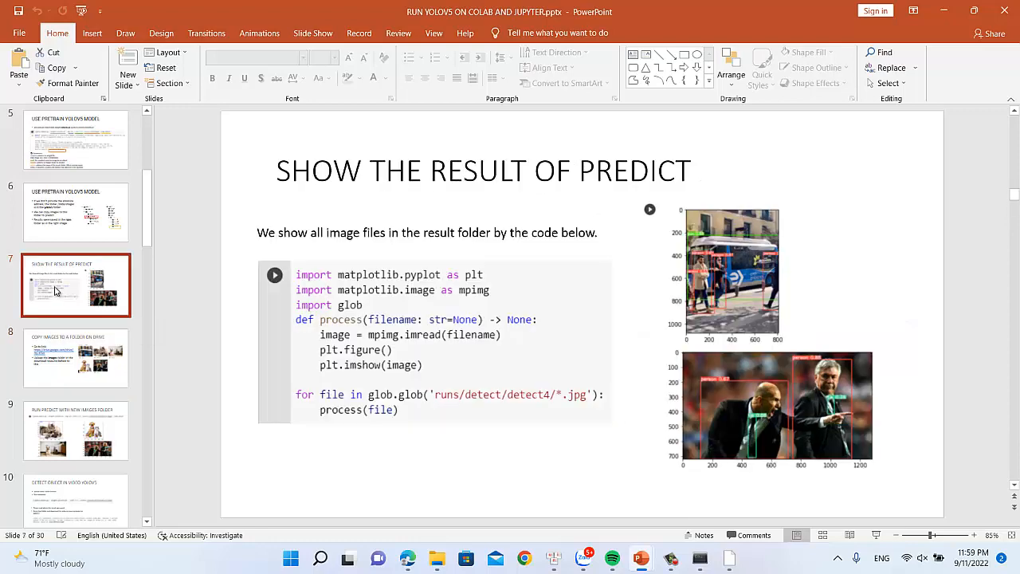
scroll(56, 295, "up", 3)
left_click(54, 296)
left_click(56, 184)
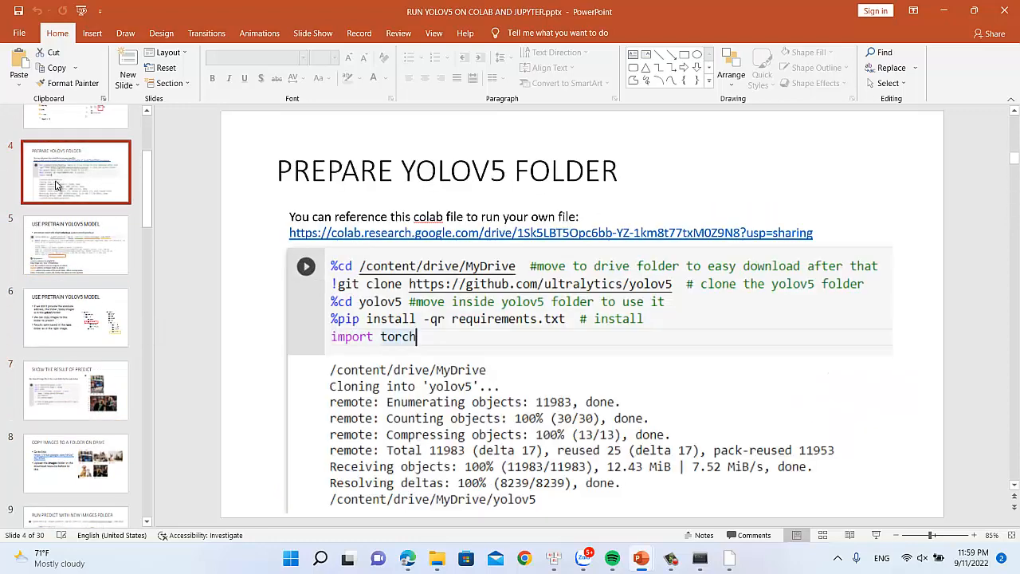
scroll(60, 215, "up", 3)
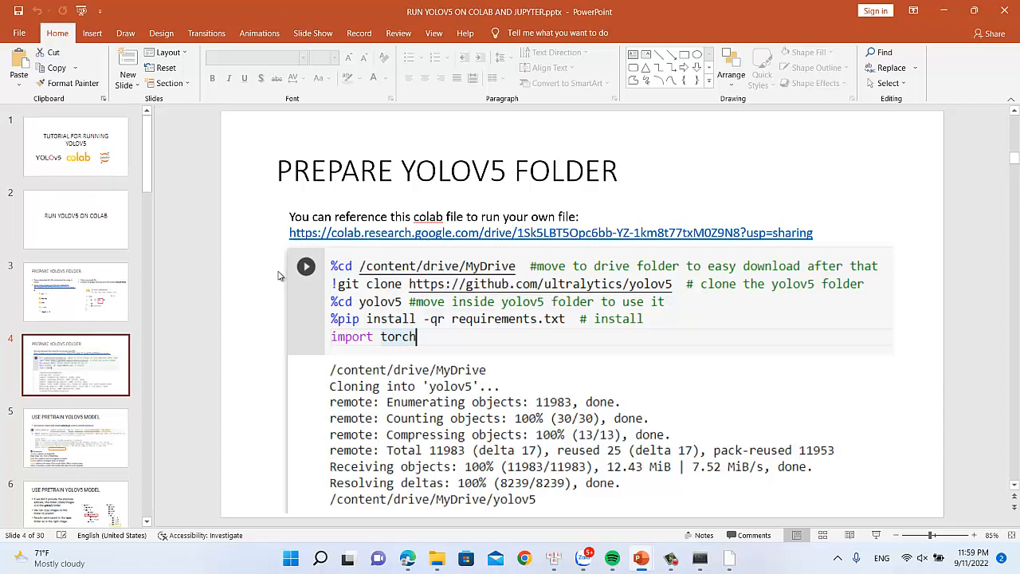
left_click(77, 303)
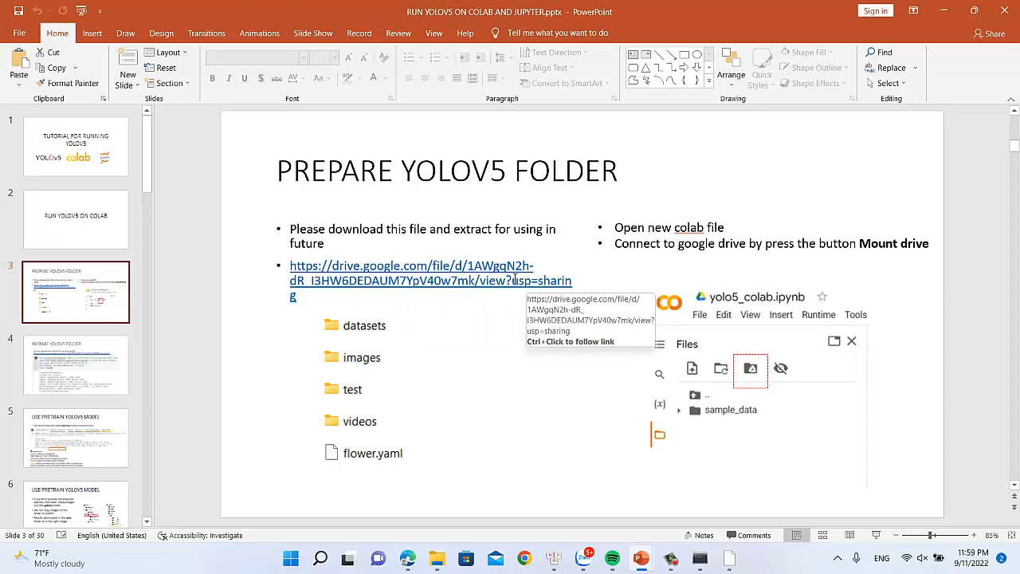
- Switch to the deeplearning folder window and create a folder named datasets in it
key("alt+Tab")
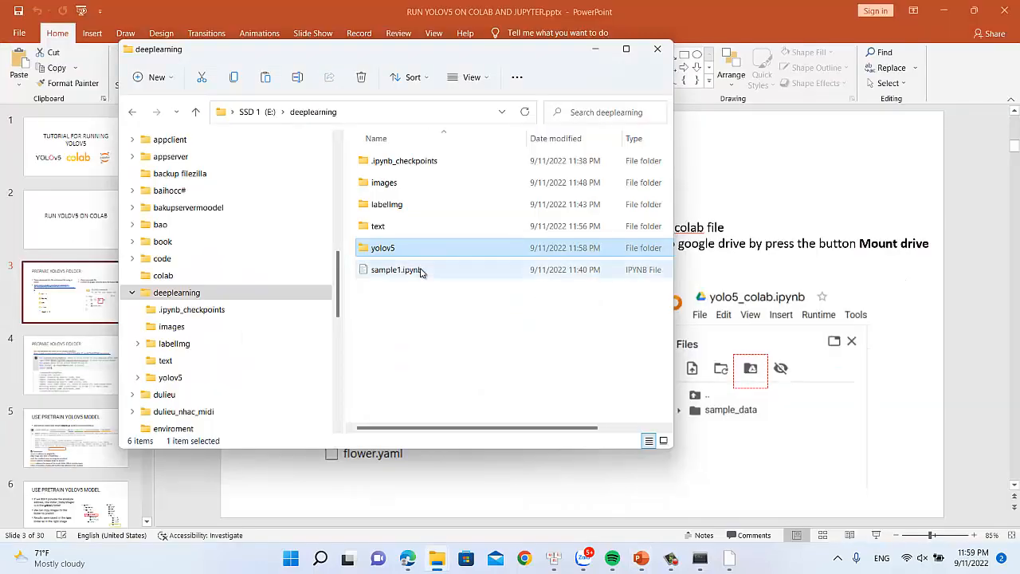
mouse_move(417, 251)
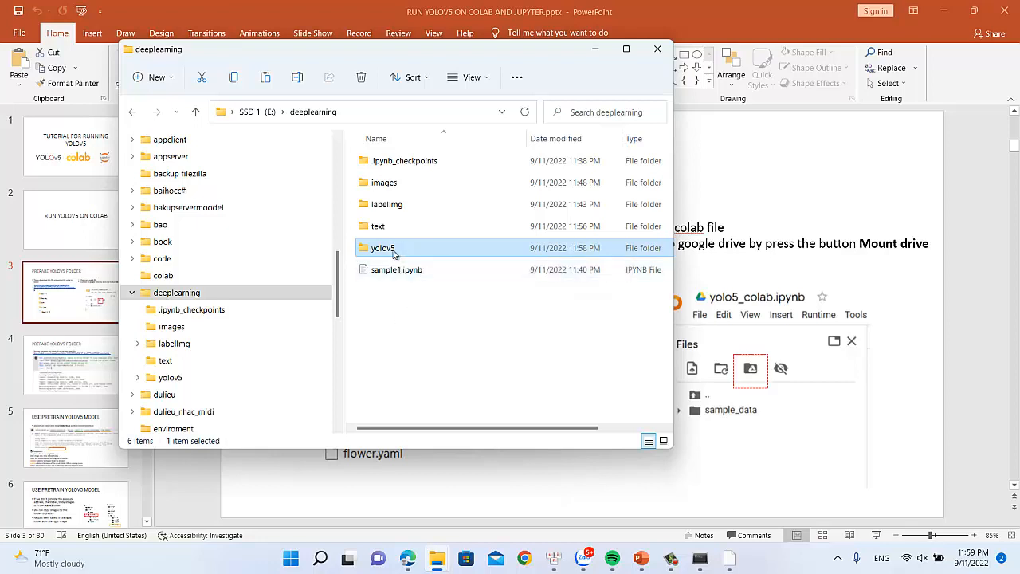
mouse_move(389, 259)
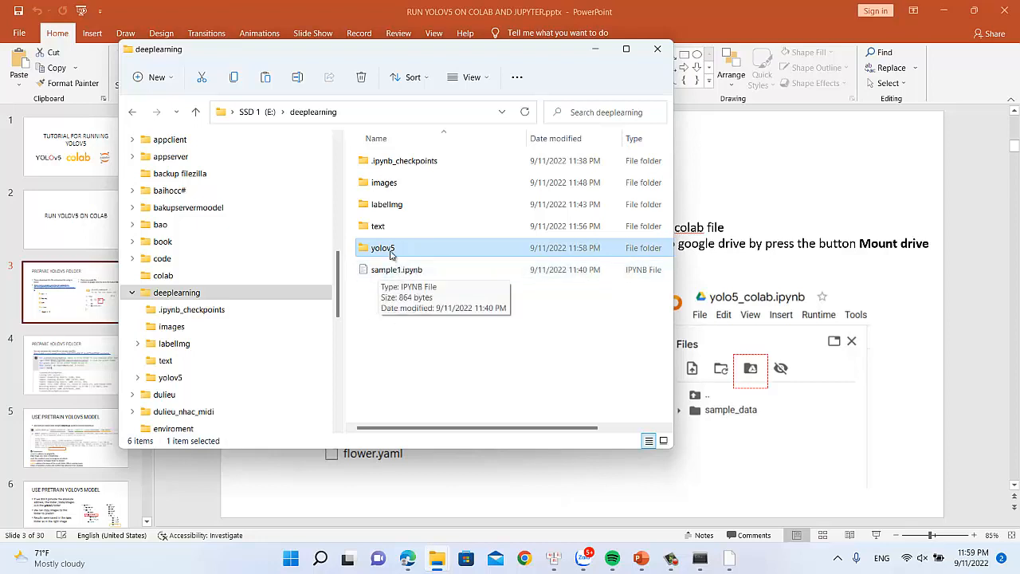
right_click(396, 349)
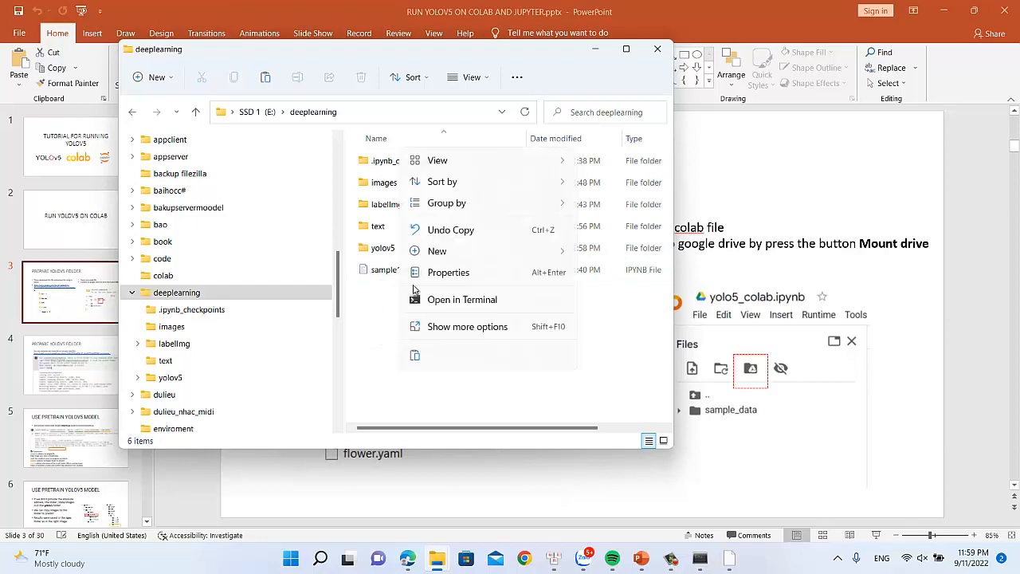
mouse_move(455, 250)
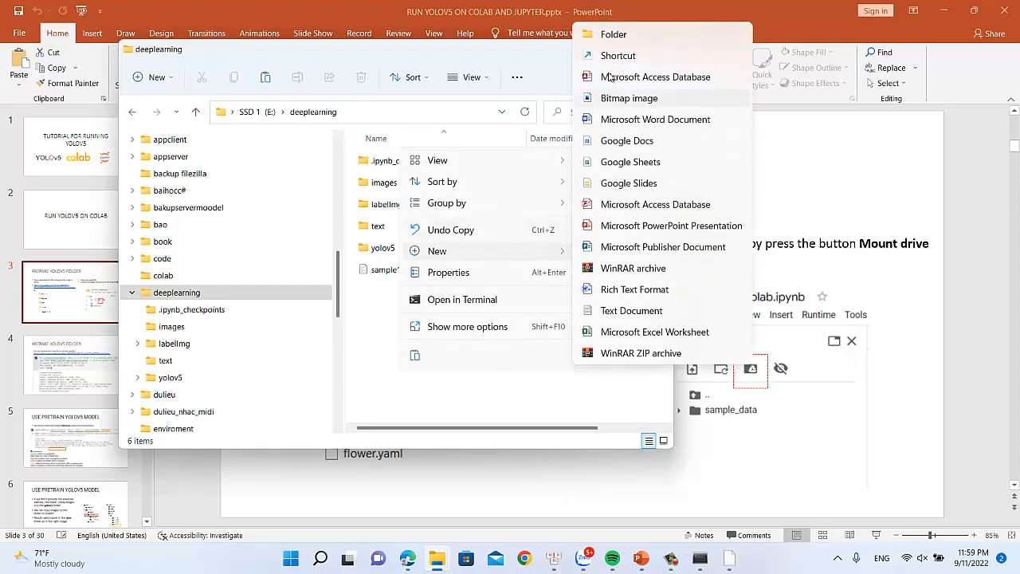
left_click(616, 40)
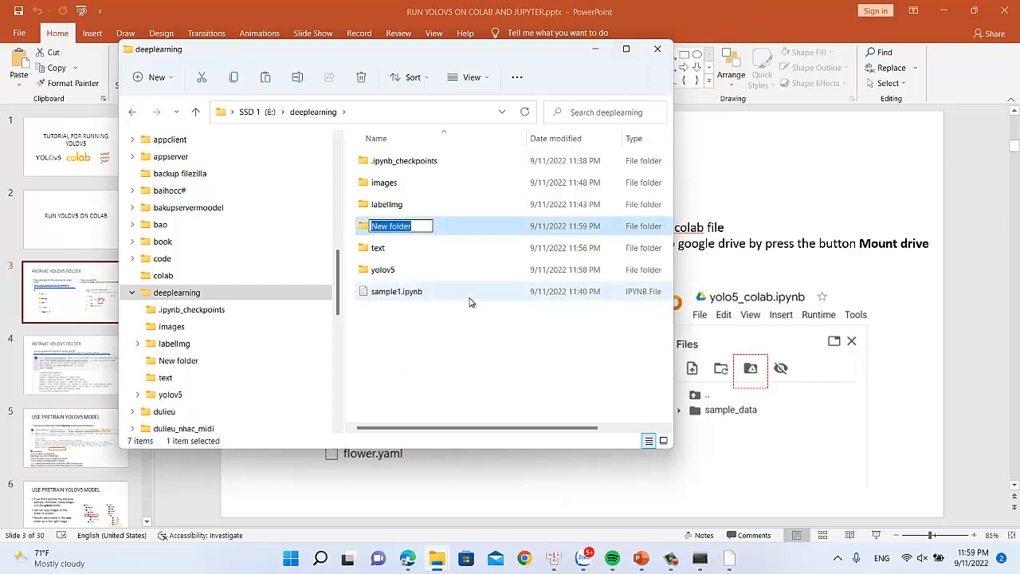
type("datase")
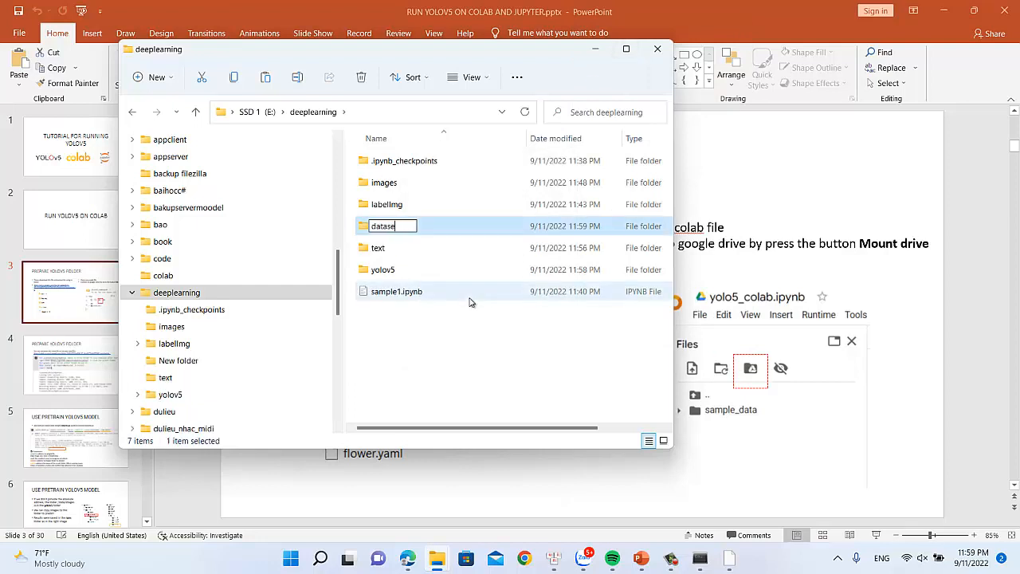
type("ts")
key("Return")
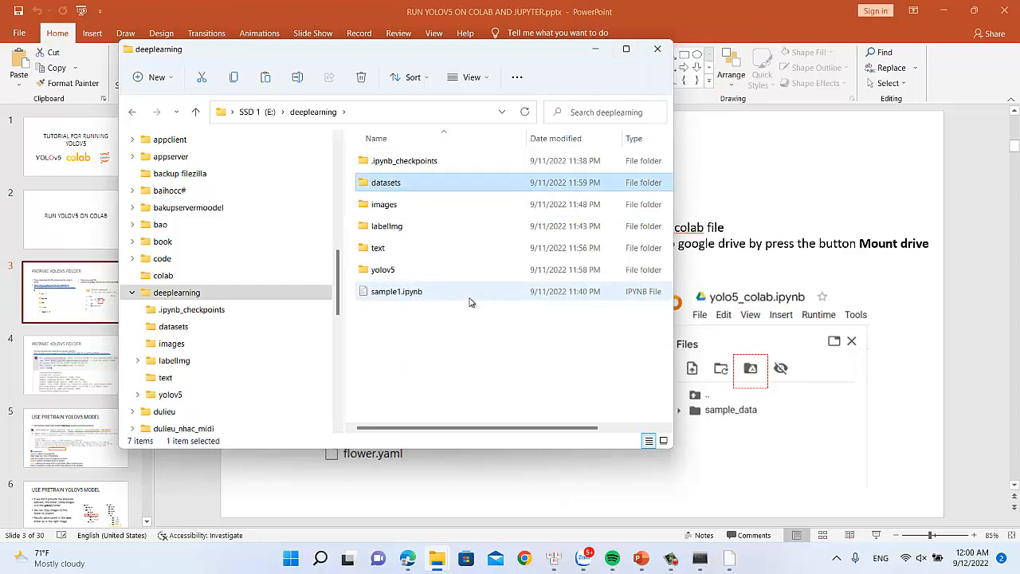
- Check the folder layout on the slide and open the reference datasets folder in chuanbi_lop_yolo\jupyter
key("alt+Tab")
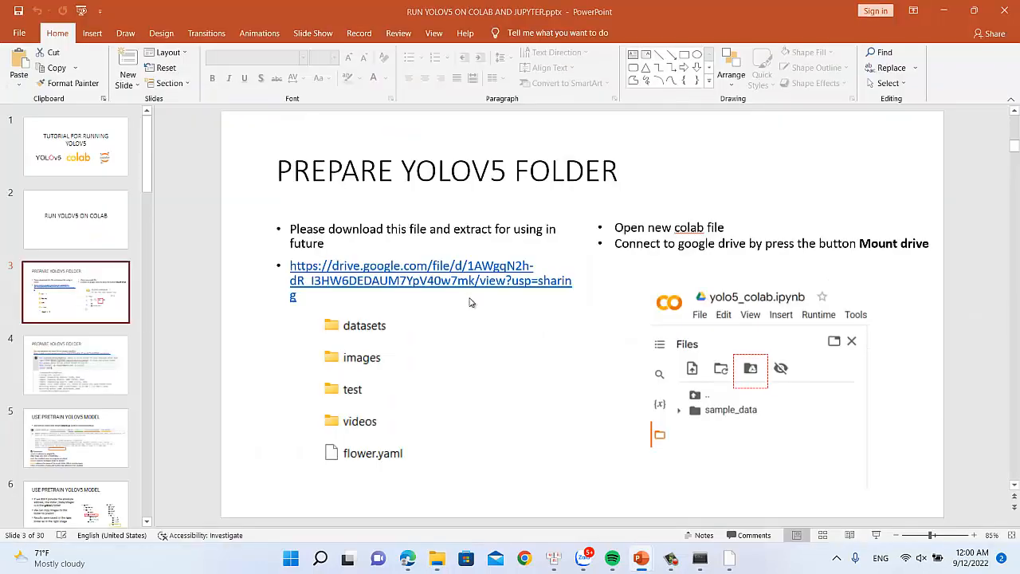
key("alt+Tab")
key("alt+Tab")
key("alt+Tab")
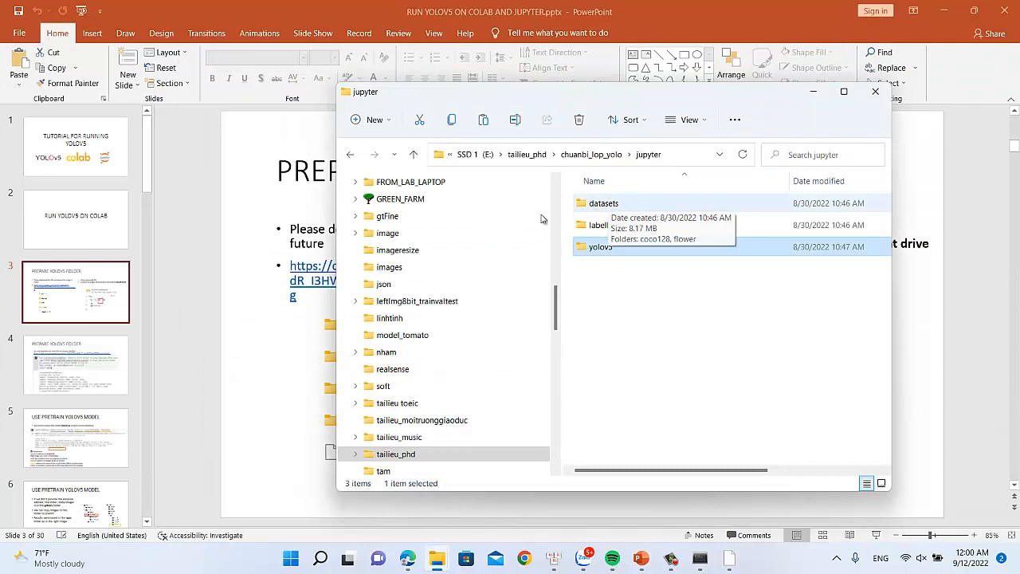
double_click(612, 205)
- Return to the deeplearning window and create a folder named flower inside its datasets folder
key("super+Tab")
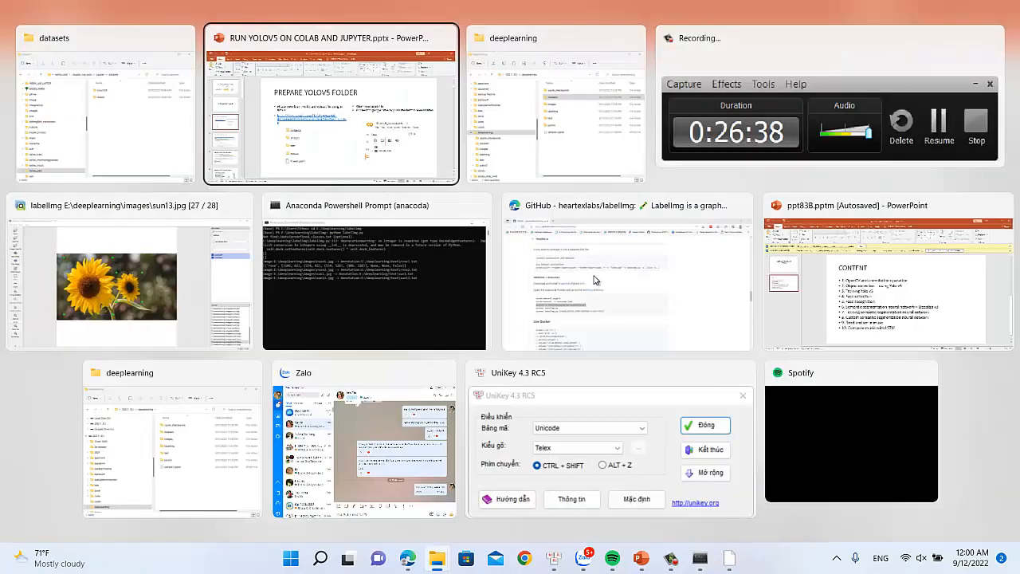
key("Right")
key("Return")
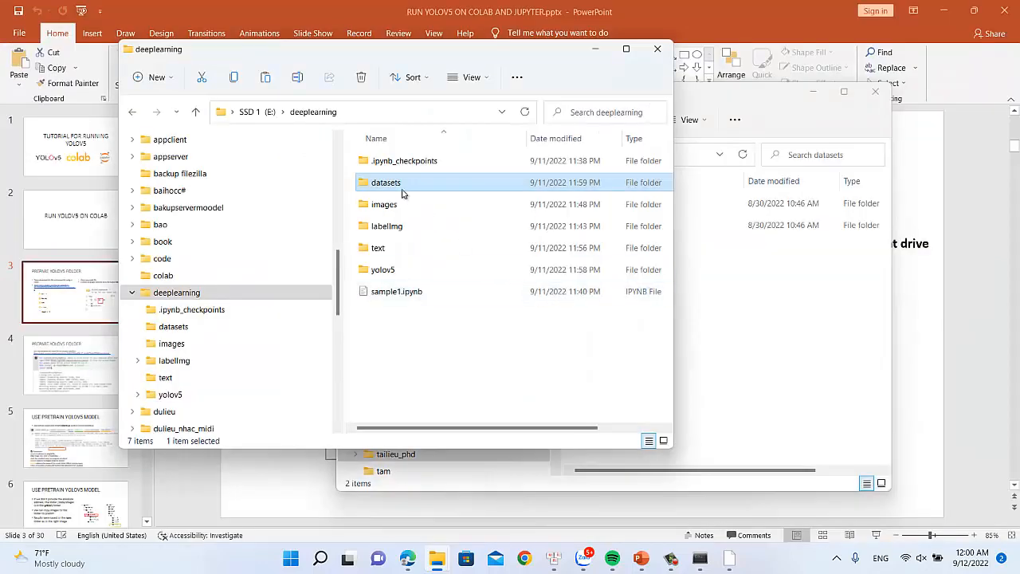
double_click(447, 182)
right_click(423, 254)
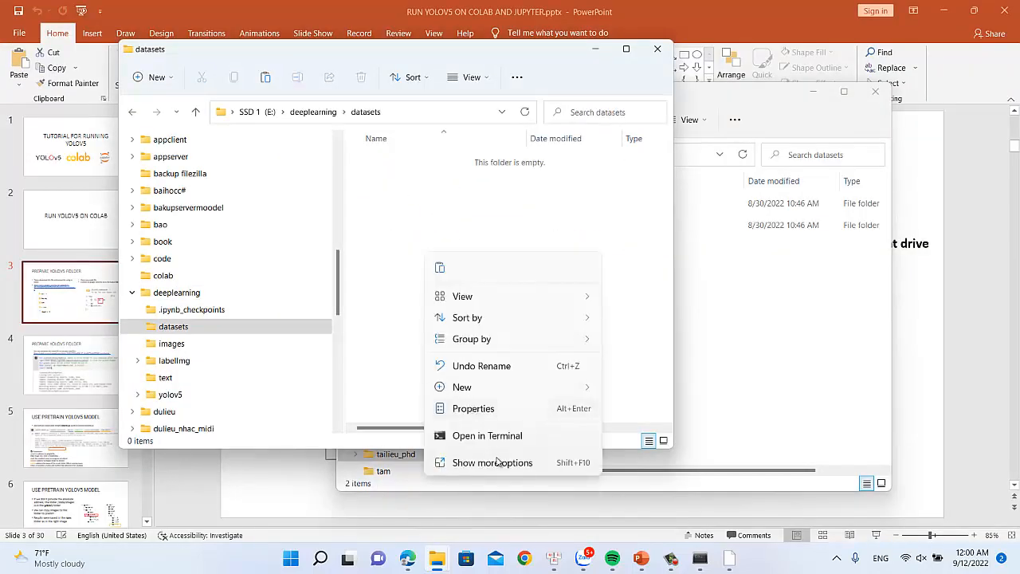
mouse_move(478, 388)
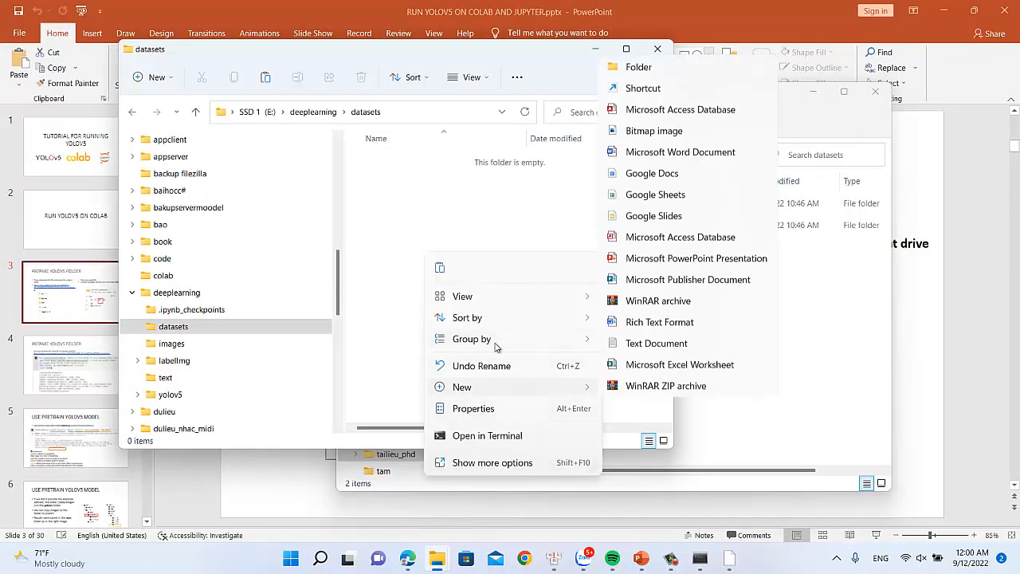
left_click(633, 66)
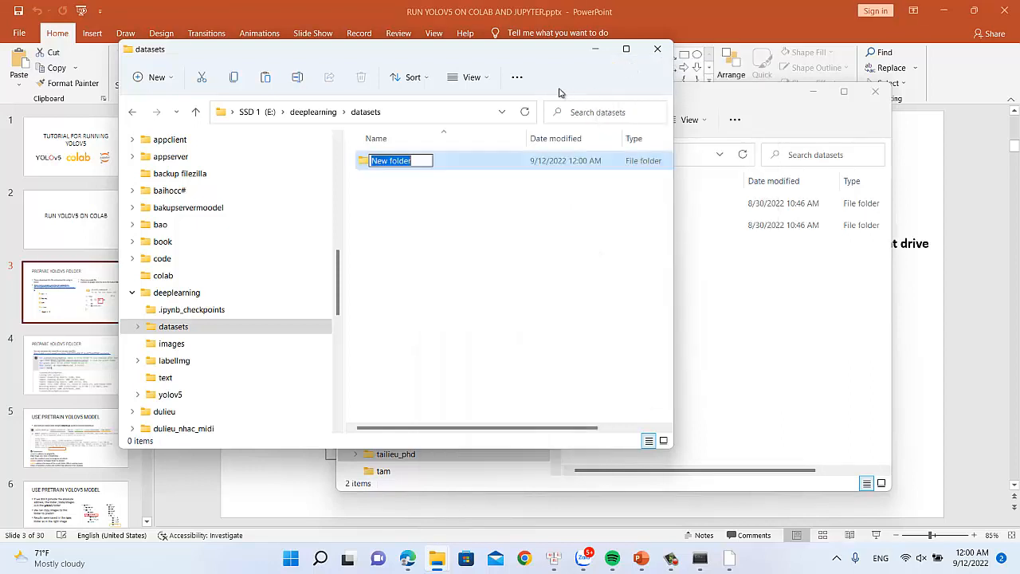
type("fi")
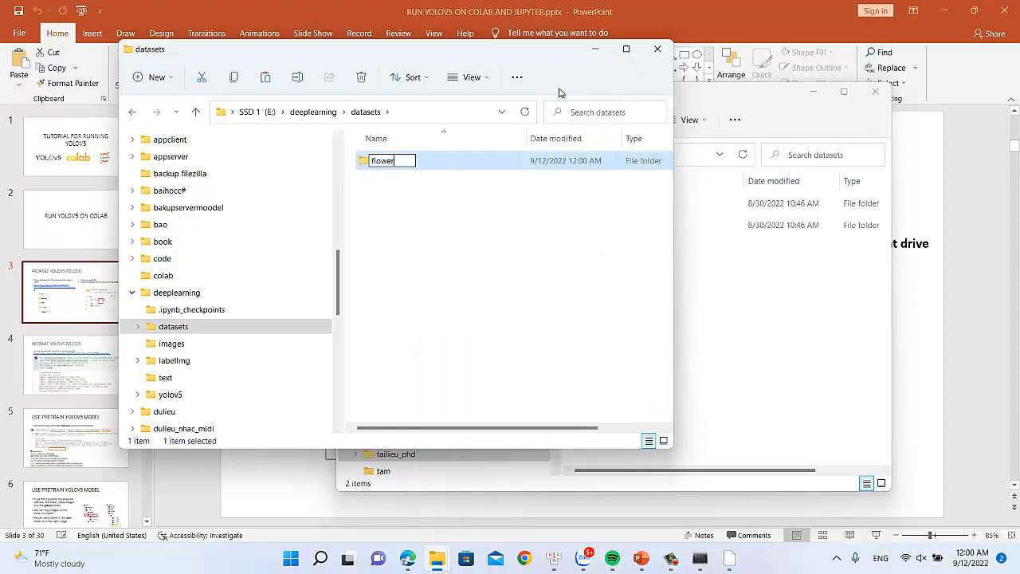
key("Return")
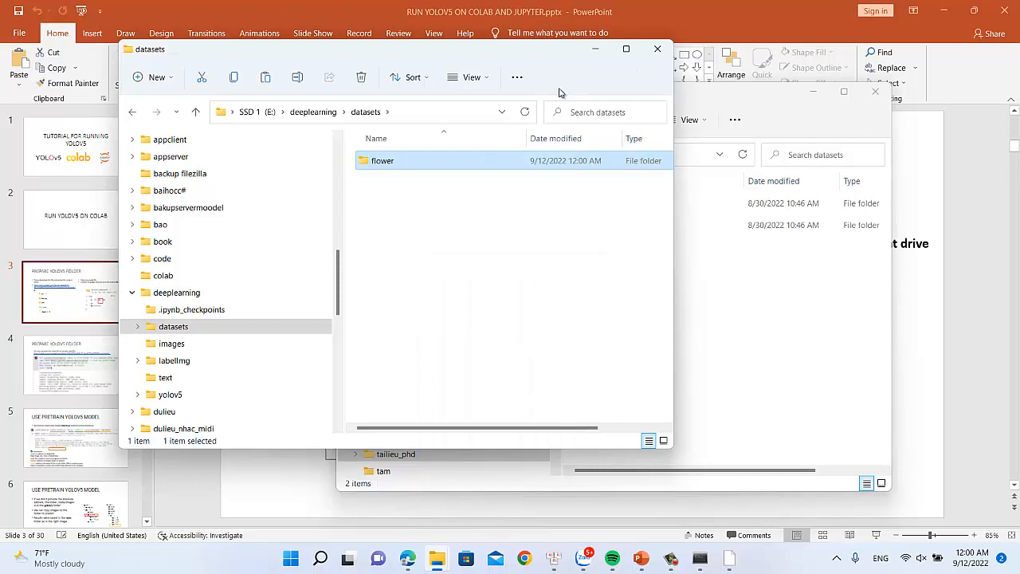
- Open the reference flower folder for comparison and create a folder named images inside the new deeplearning\datasets\flower folder
key("Return")
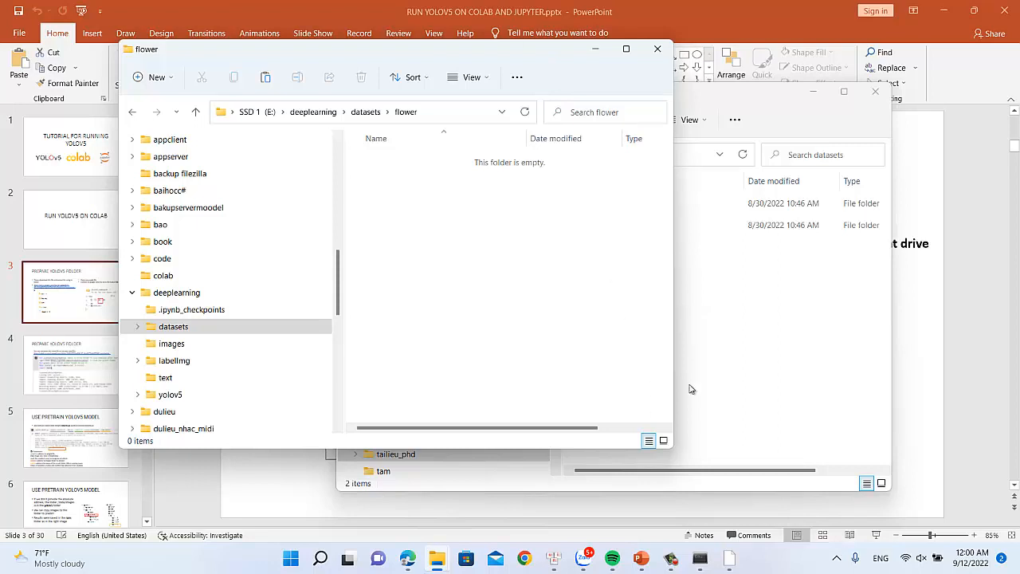
left_click(732, 383)
double_click(600, 226)
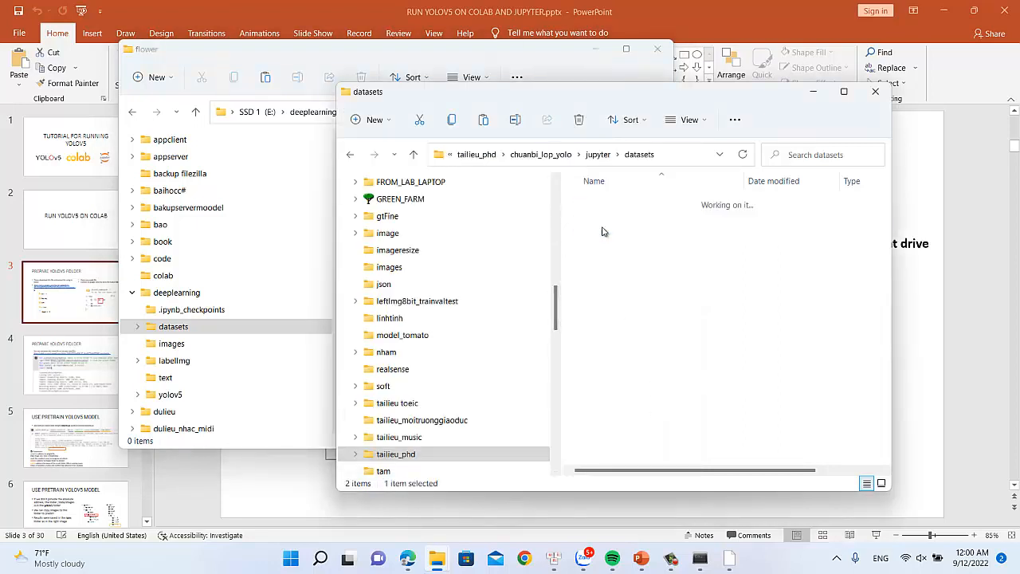
left_click(352, 56)
right_click(418, 230)
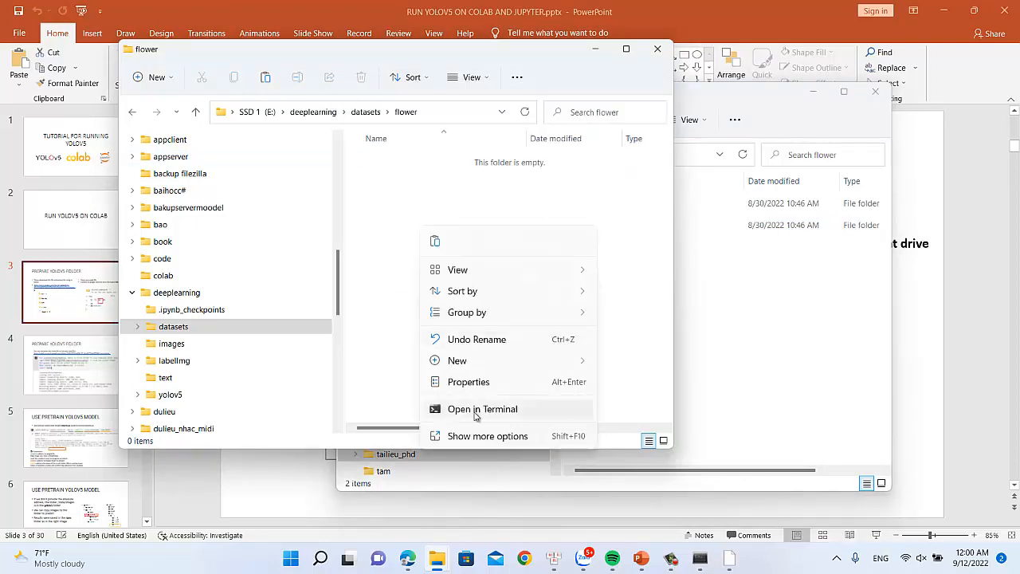
mouse_move(458, 362)
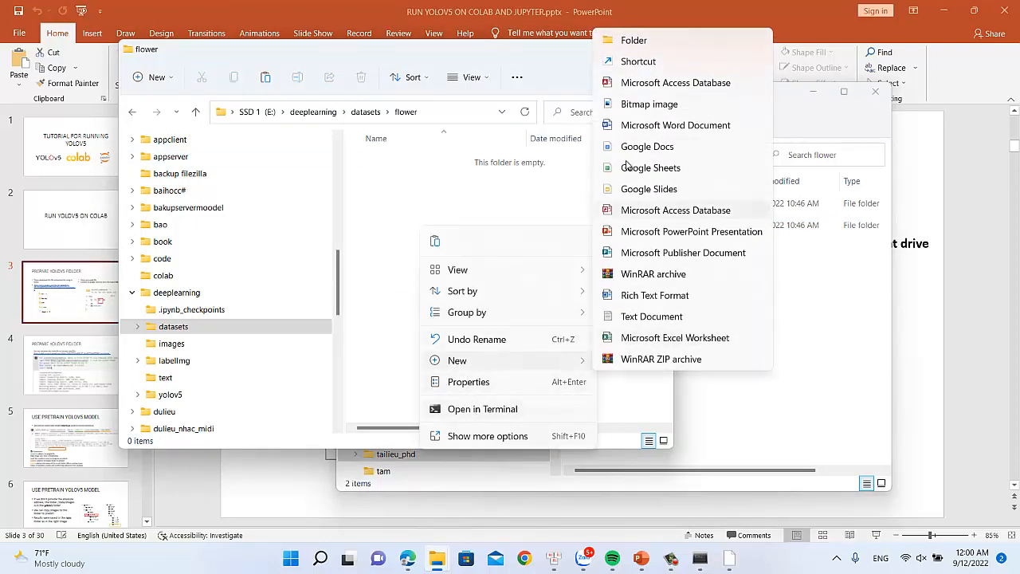
left_click(618, 38)
type("images")
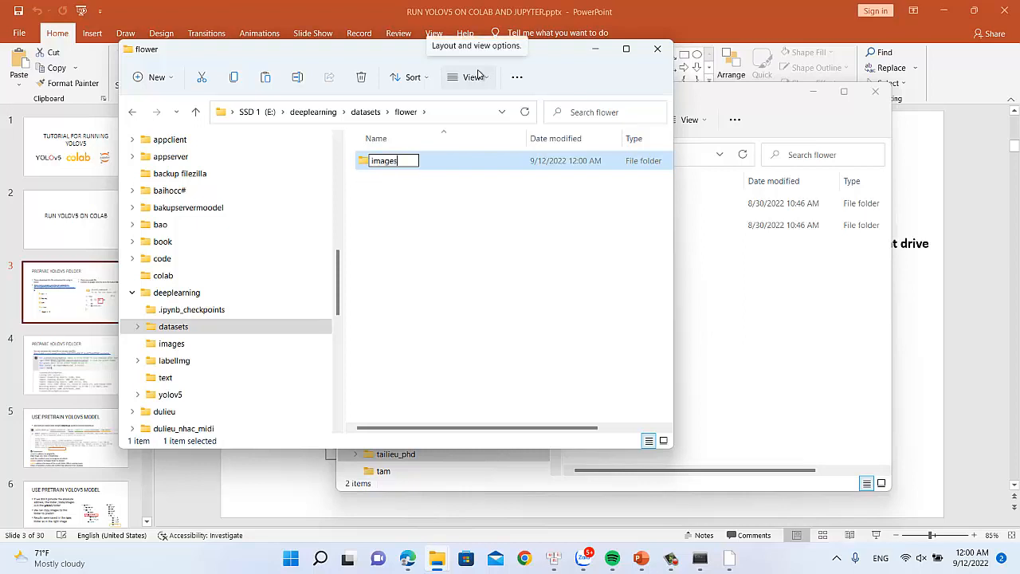
left_click(462, 195)
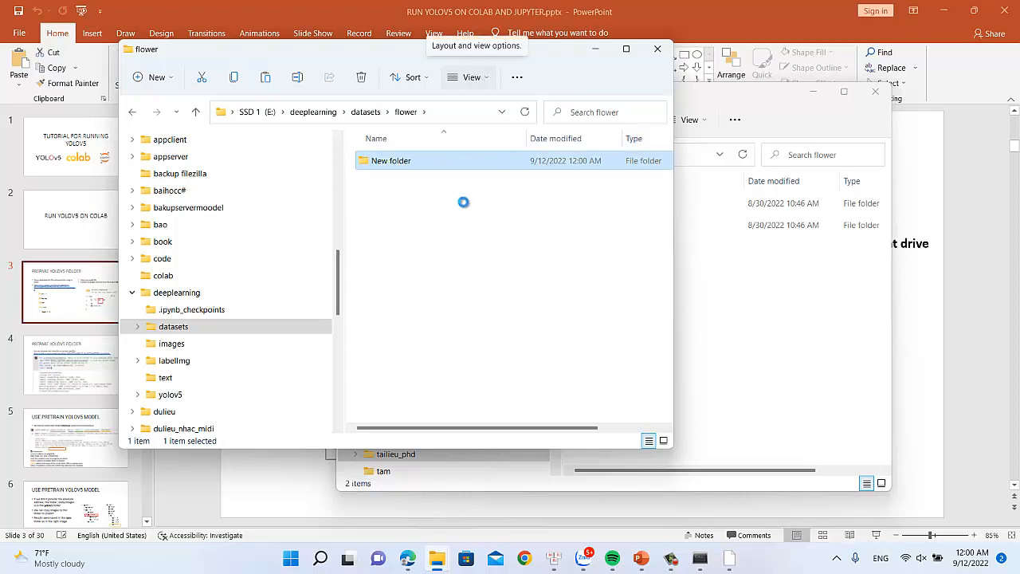
- Create a folder named labels beside images in deeplearning\datasets\flower
right_click(420, 248)
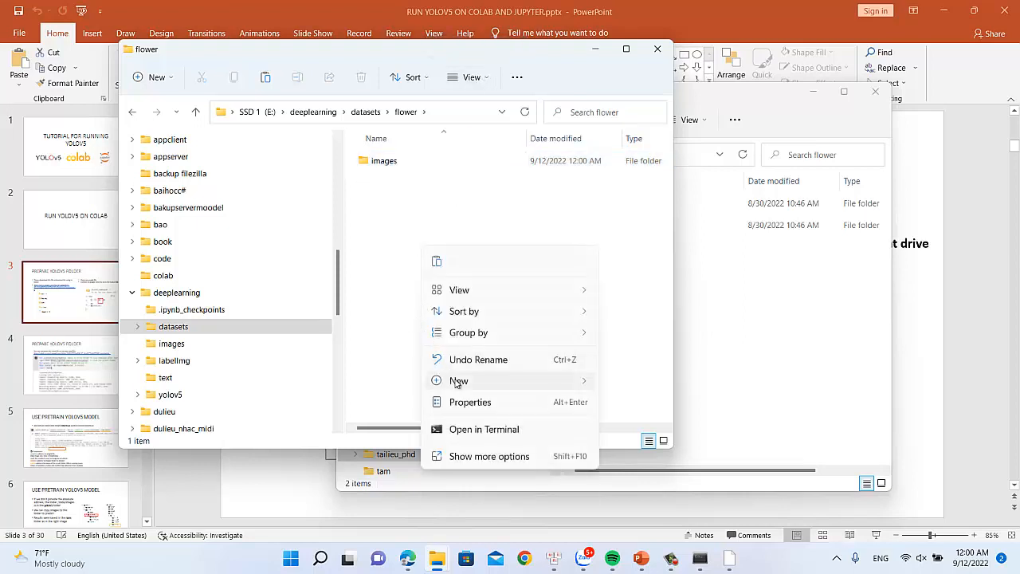
mouse_move(458, 381)
left_click(658, 70)
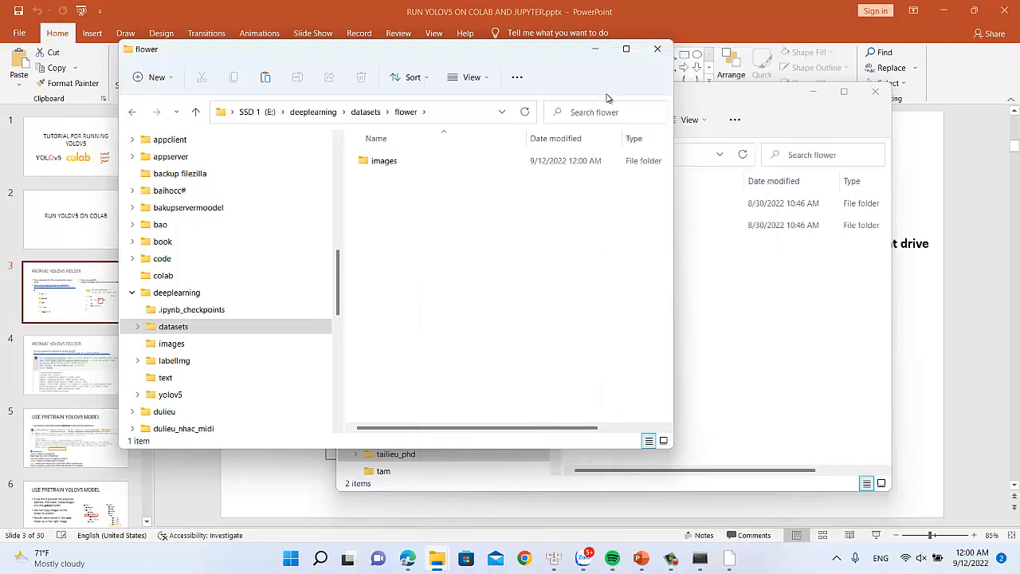
type("labels")
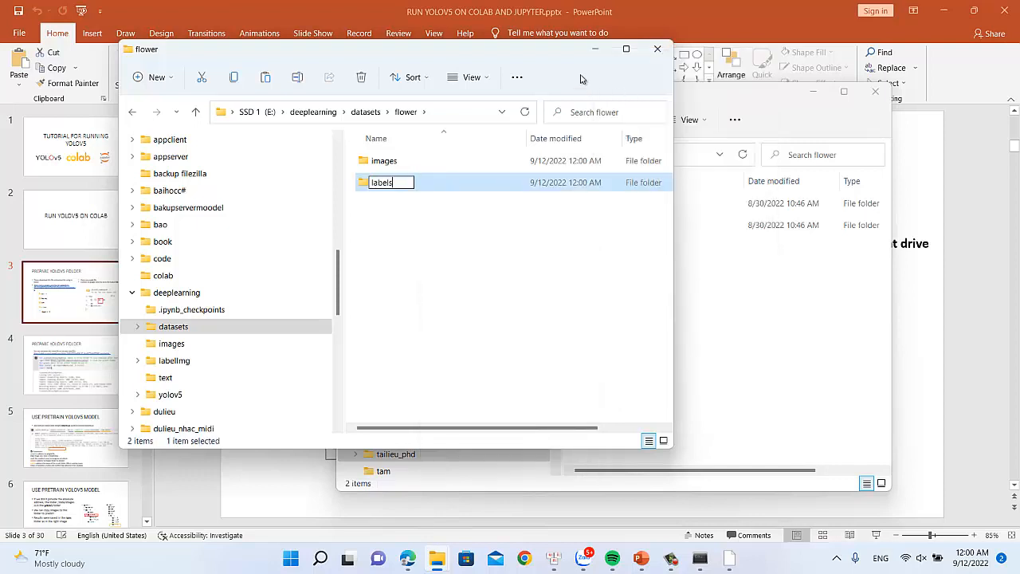
key("Return")
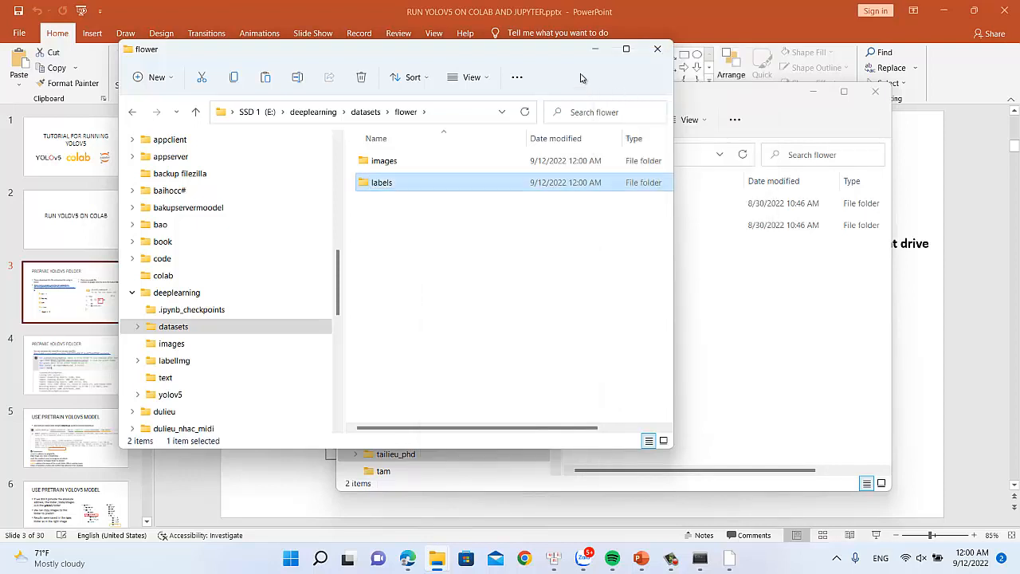
- Copy all the rose and sunflower pictures from the deeplearning\images folder
left_click(434, 160)
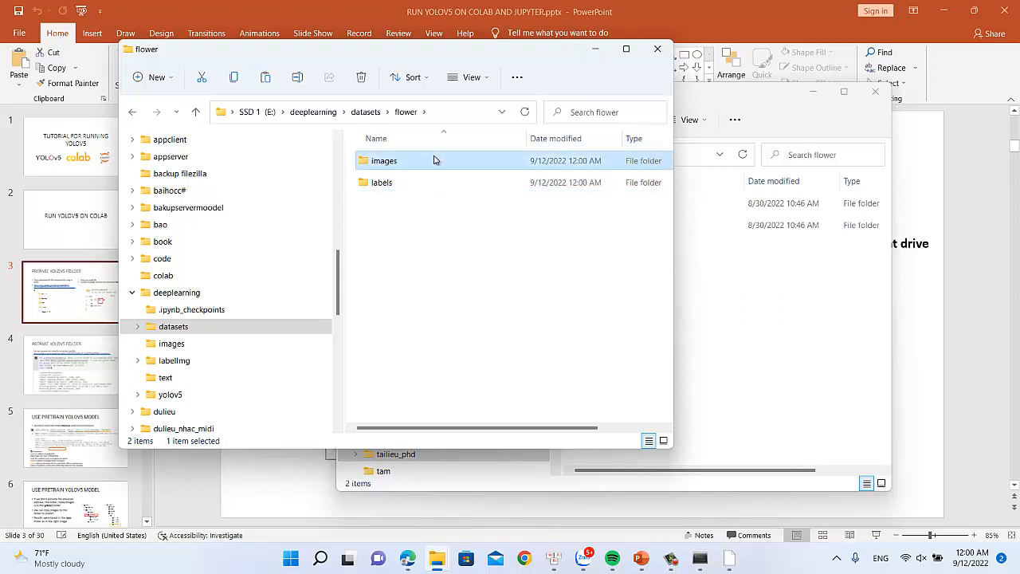
double_click(435, 160)
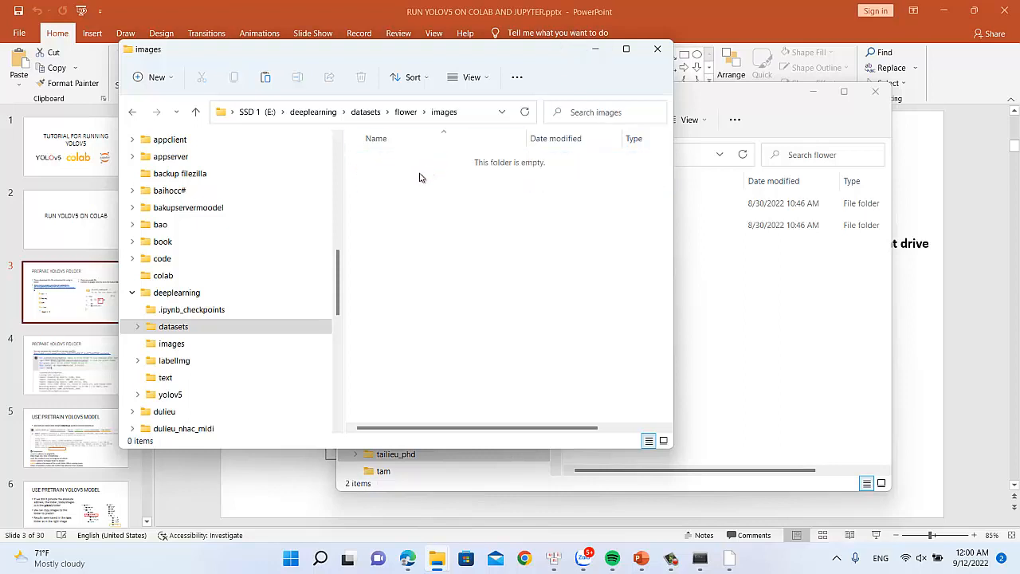
left_click(373, 116)
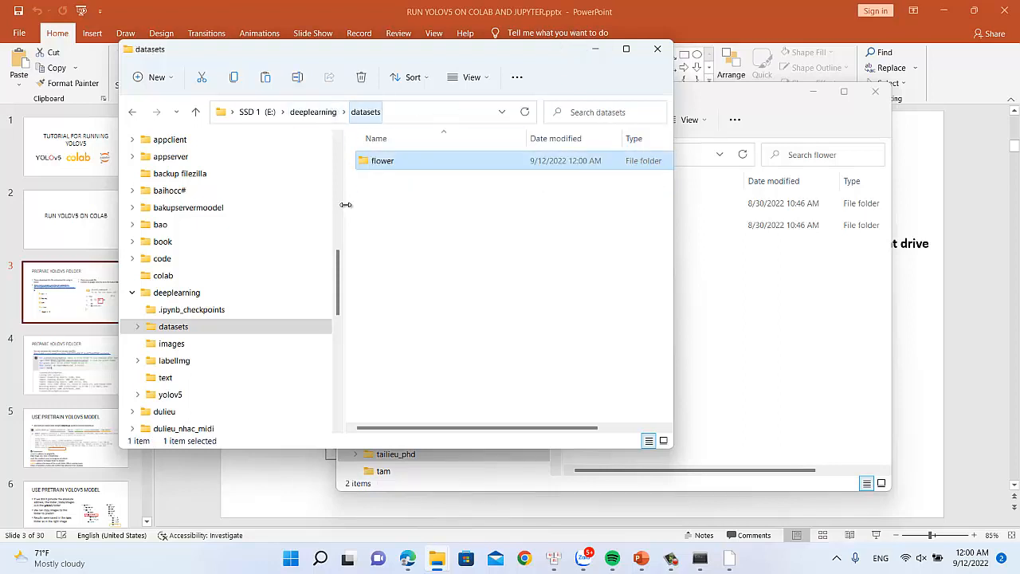
left_click(317, 113)
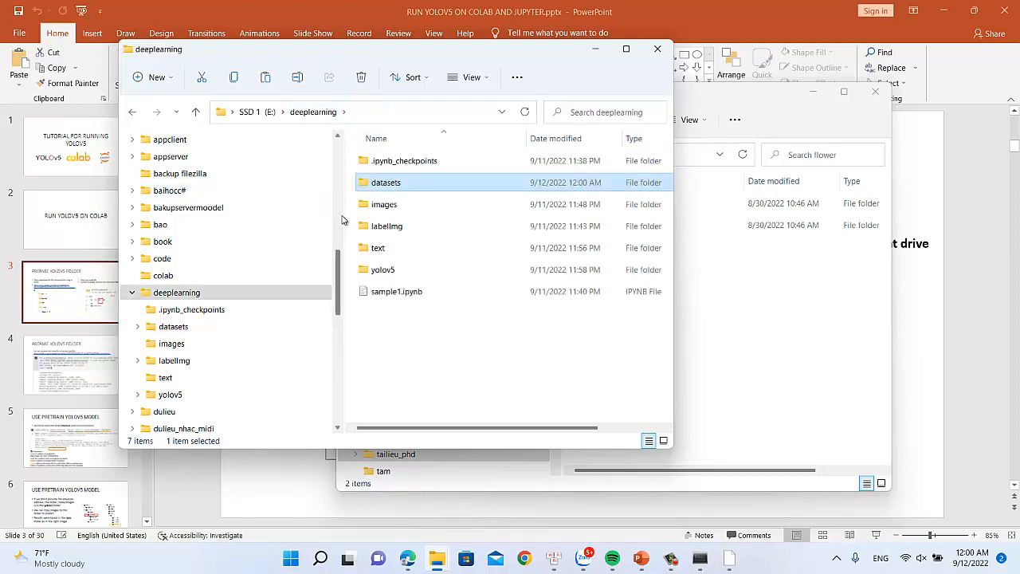
double_click(380, 207)
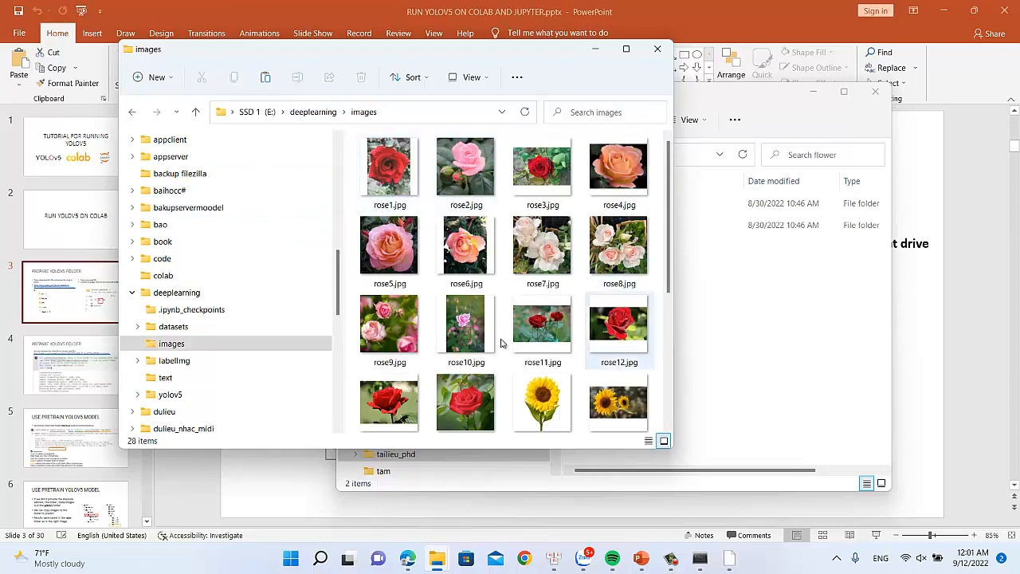
left_click(396, 201)
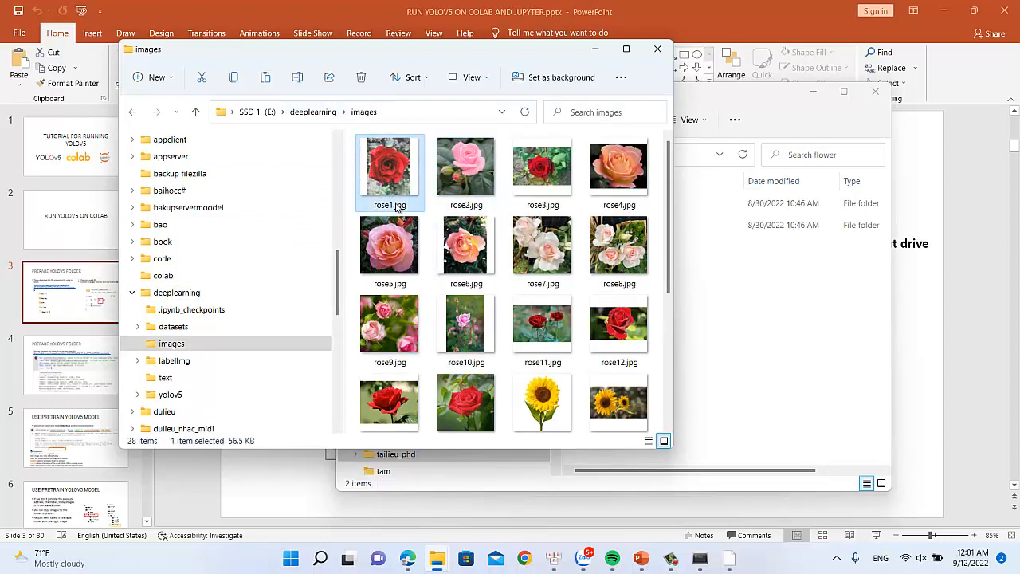
key("ctrl+a")
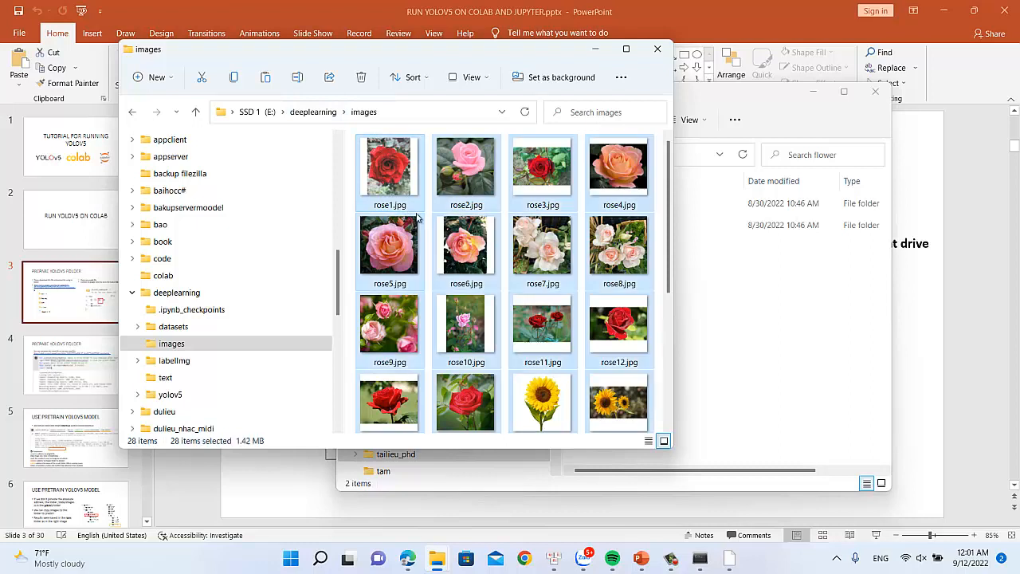
- Create a folder named train inside deeplearning\datasets\flower\images and paste the copied flower pictures into it
left_click(316, 116)
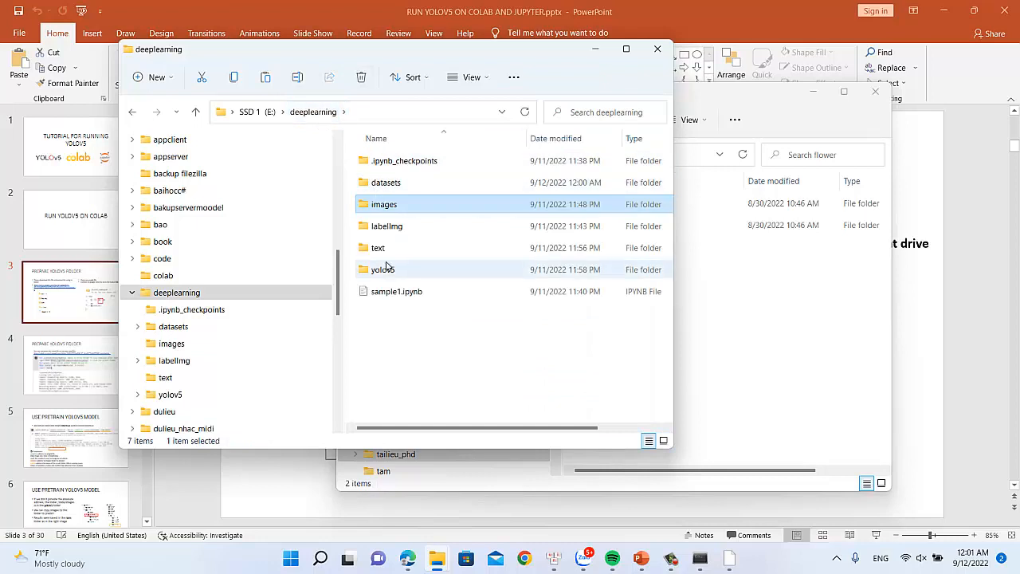
left_click(384, 188)
double_click(384, 190)
double_click(382, 163)
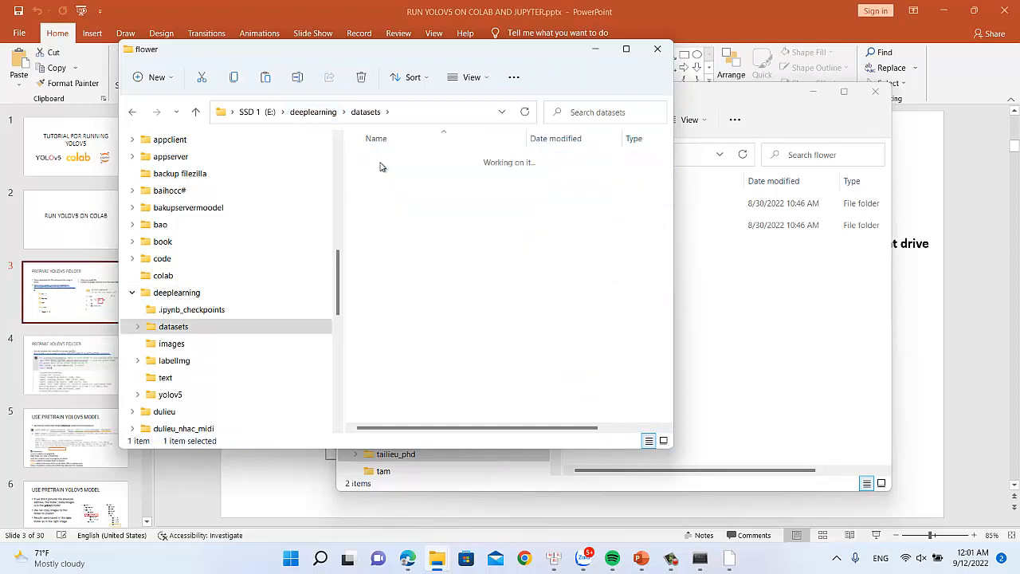
double_click(381, 164)
right_click(381, 217)
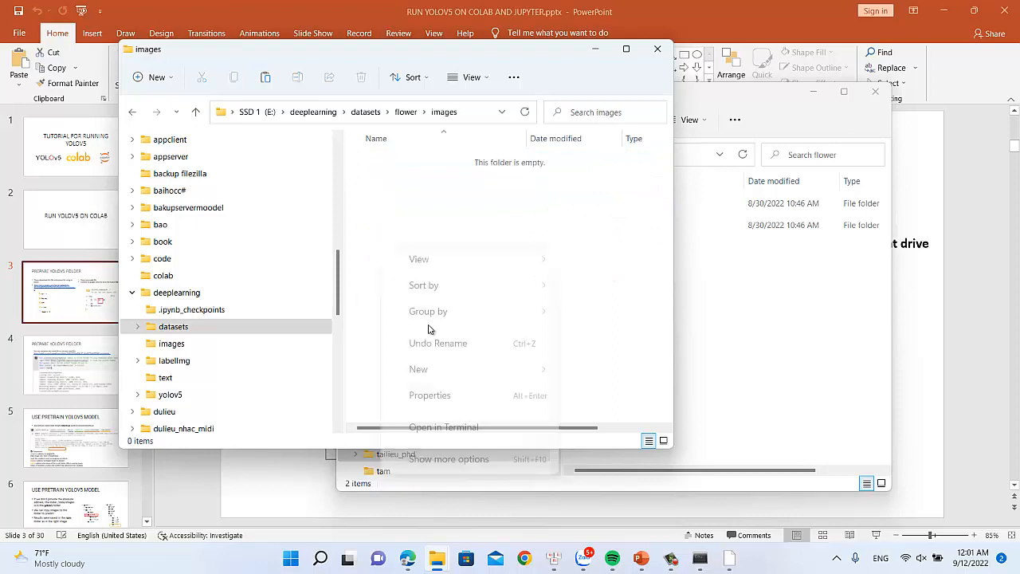
mouse_move(437, 358)
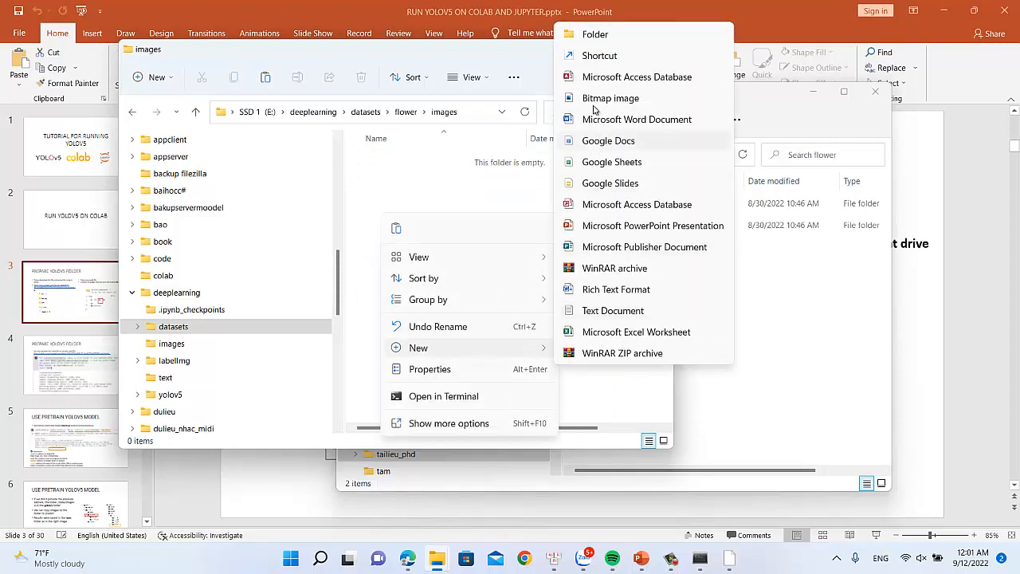
left_click(594, 34)
type("train")
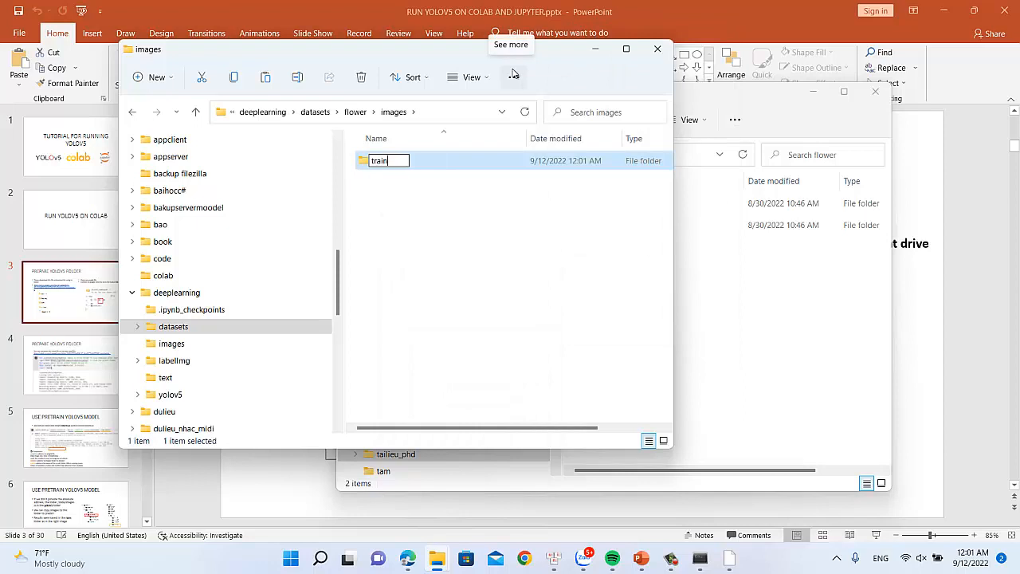
key("Return")
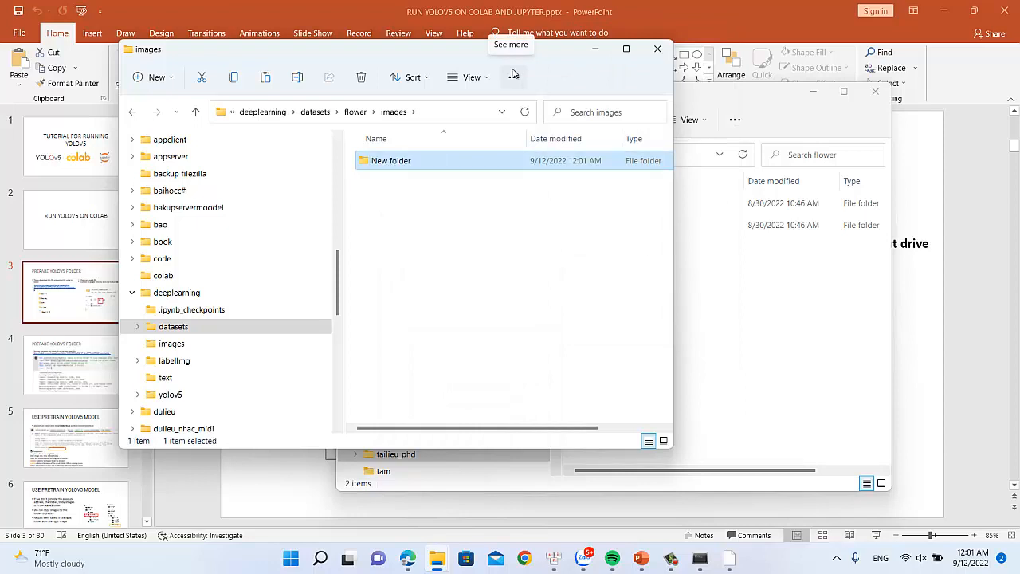
key("Return")
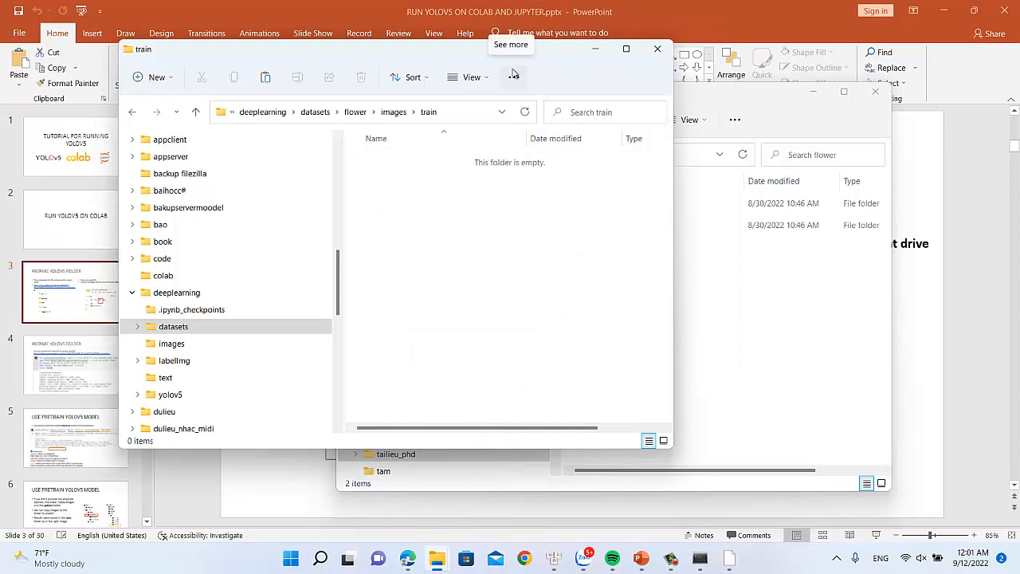
key("ctrl+v")
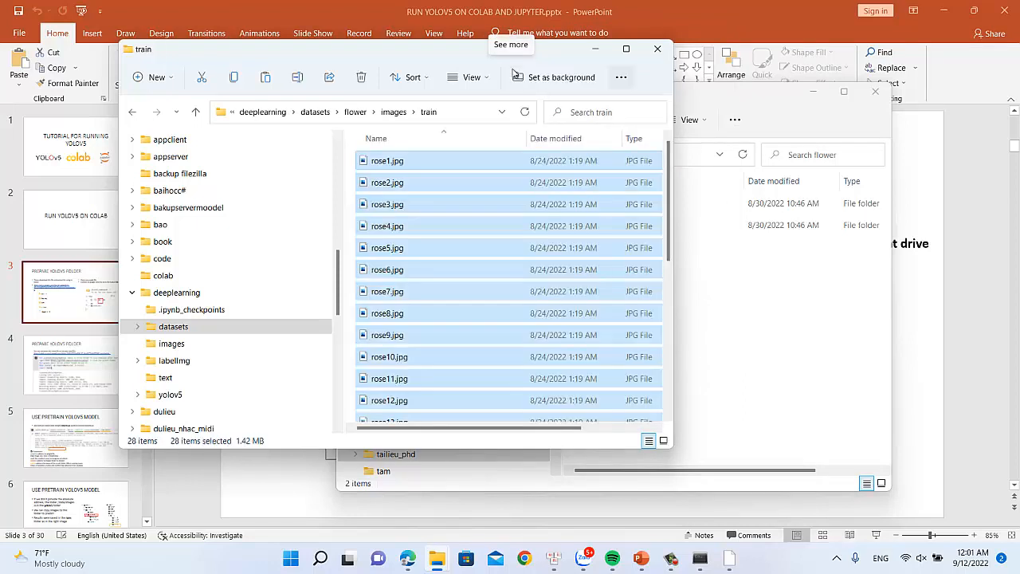
- Go back to the flower folder and create a folder named train inside its labels folder
left_click(393, 111)
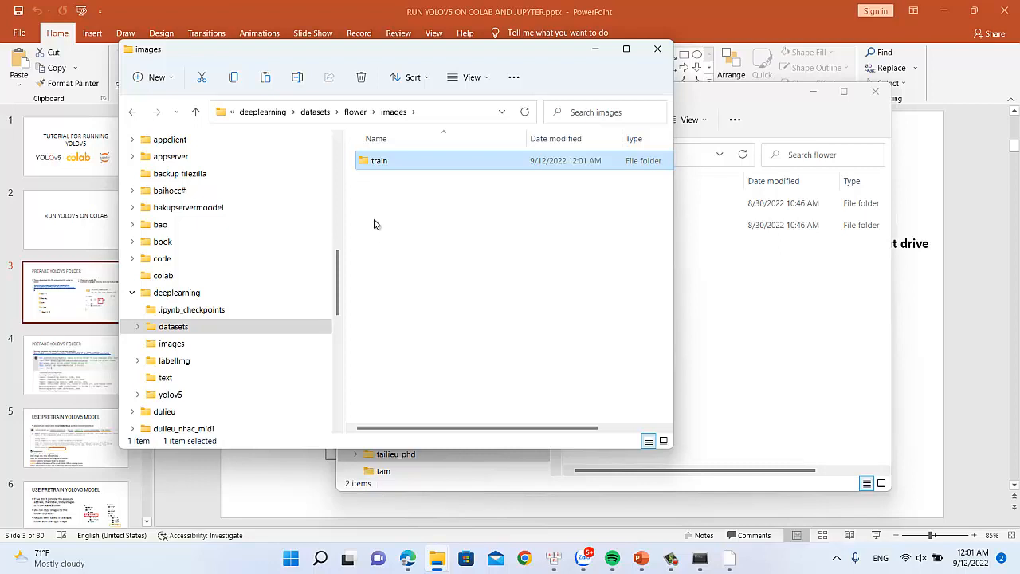
left_click(359, 112)
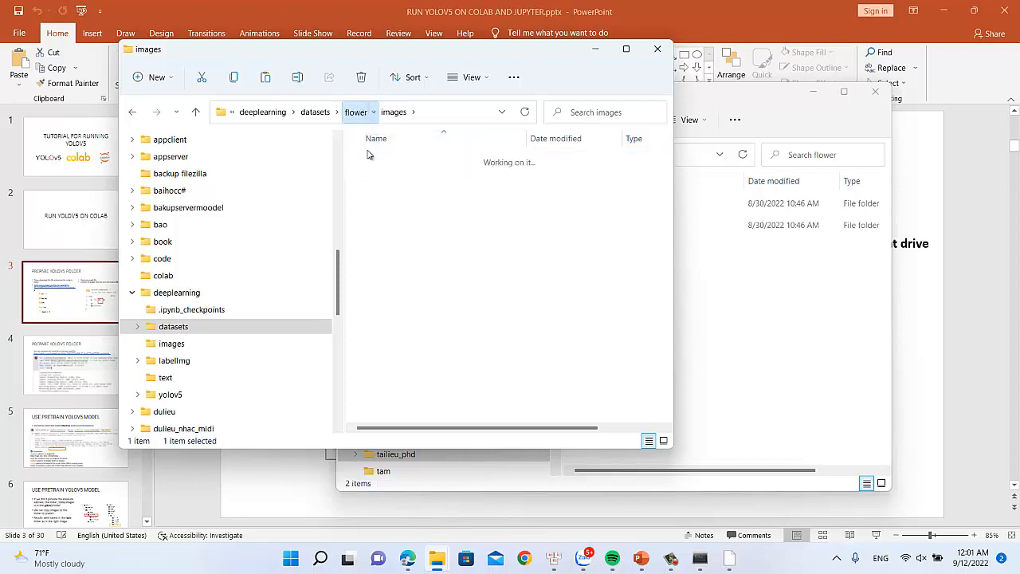
double_click(384, 189)
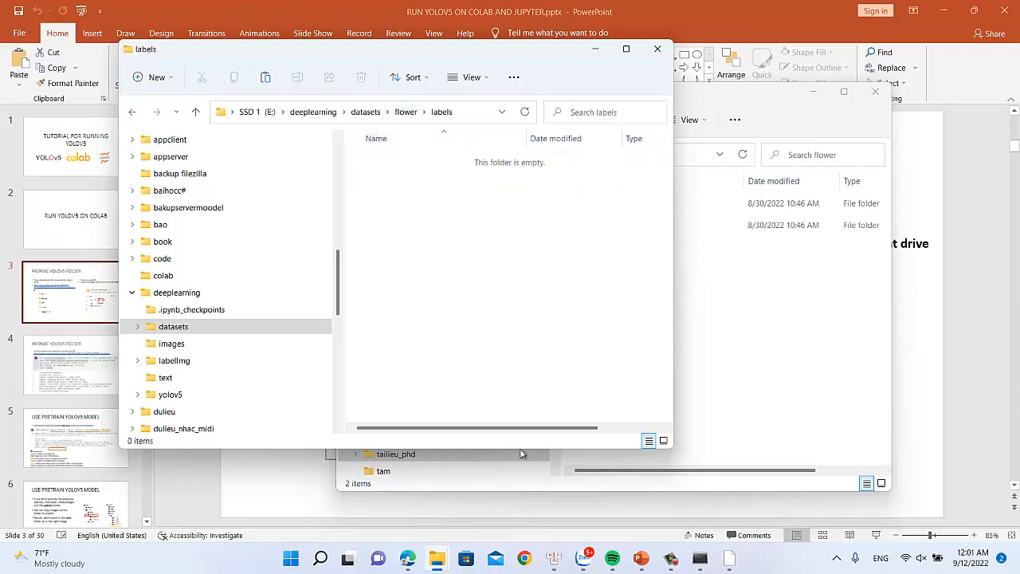
right_click(510, 430)
mouse_move(481, 395)
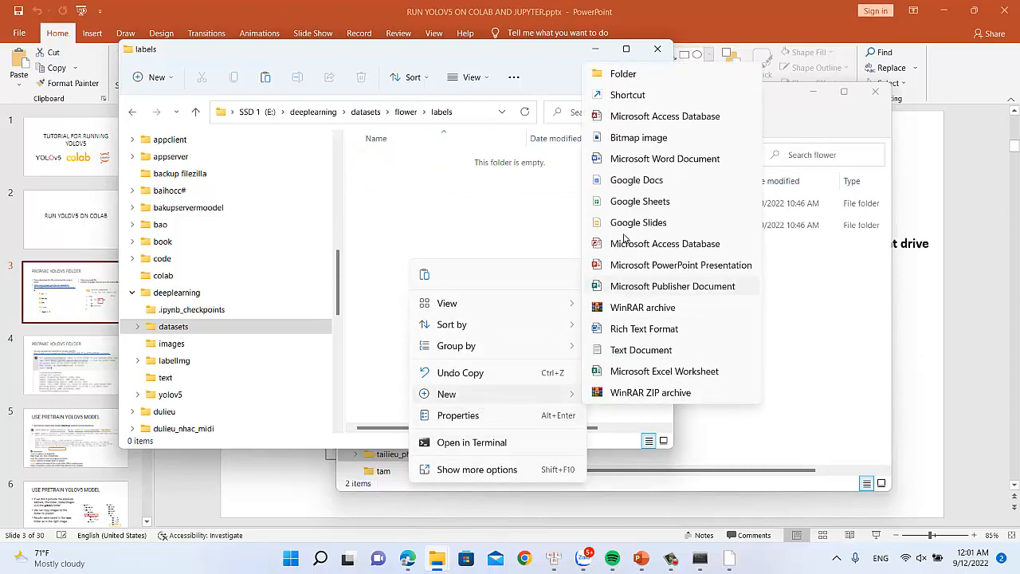
left_click(623, 73)
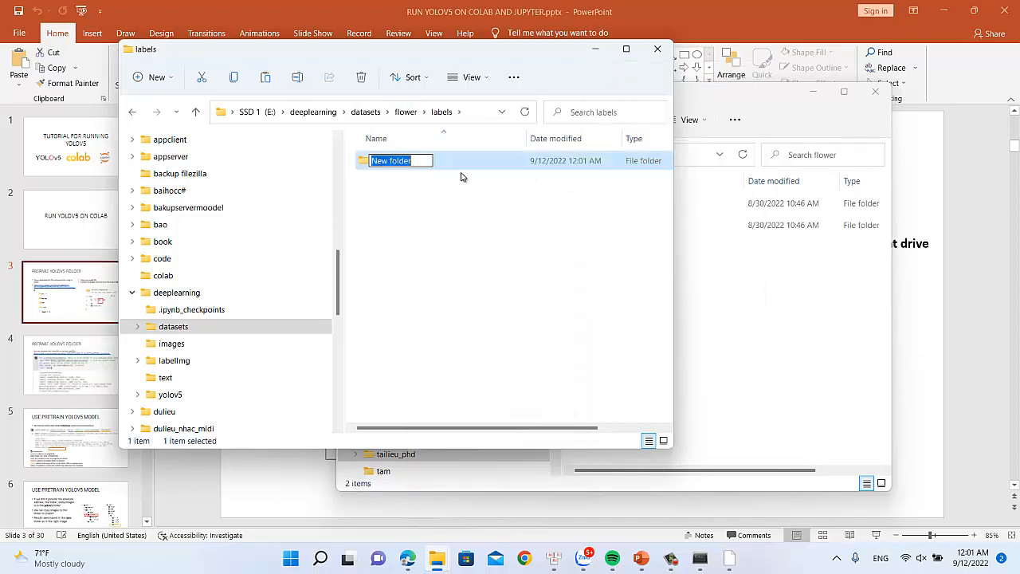
type("train")
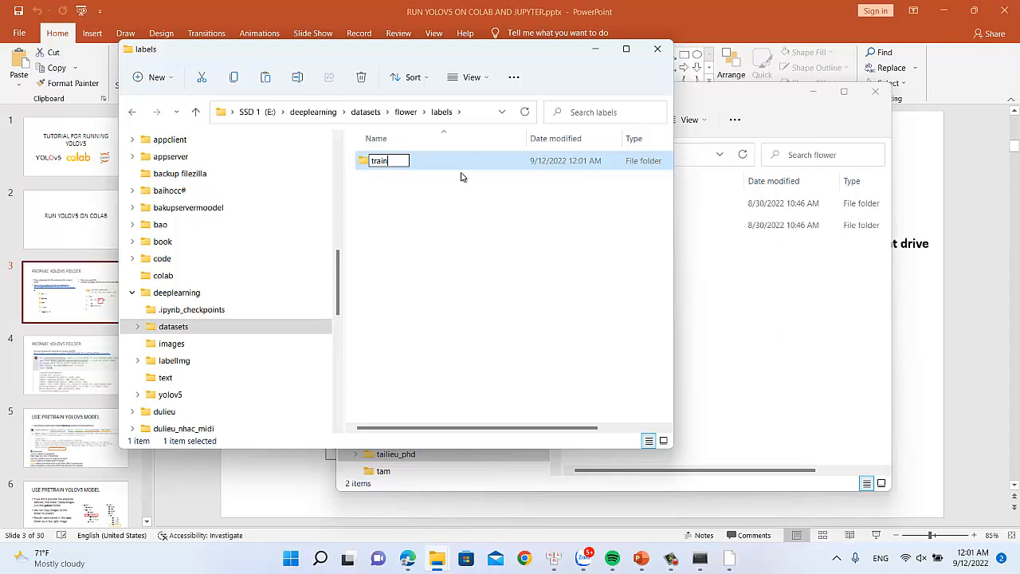
key("Return")
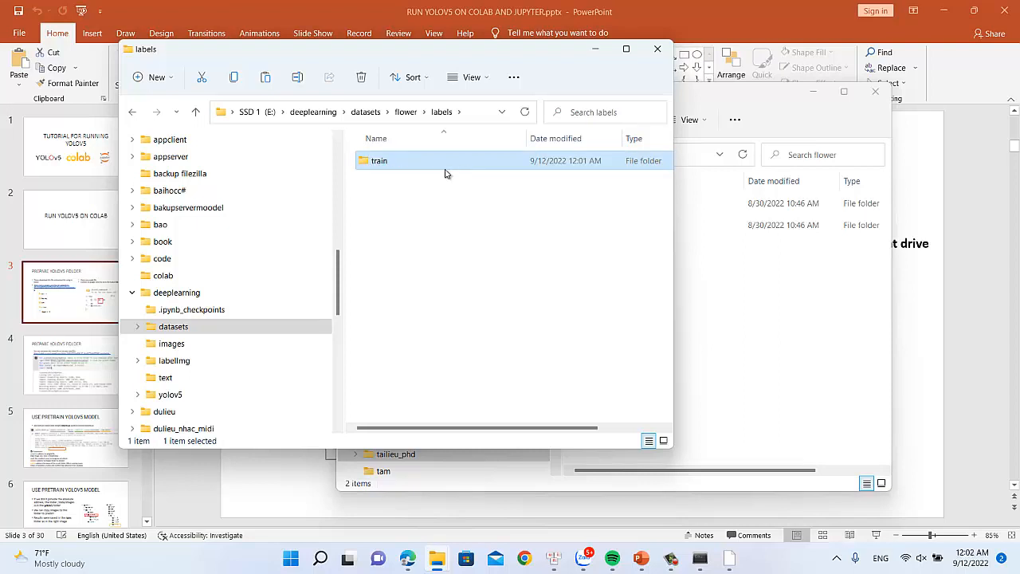
- Copy all label text files from the reference jupyter\datasets\flower\labels\train folder into the new deeplearning\datasets\flower\labels\train folder
double_click(433, 166)
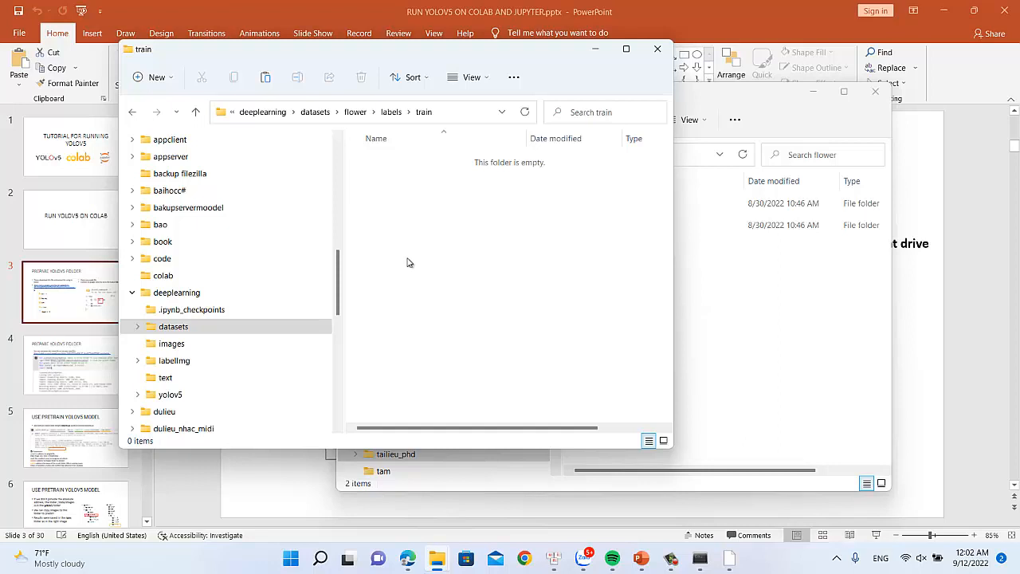
left_click(749, 360)
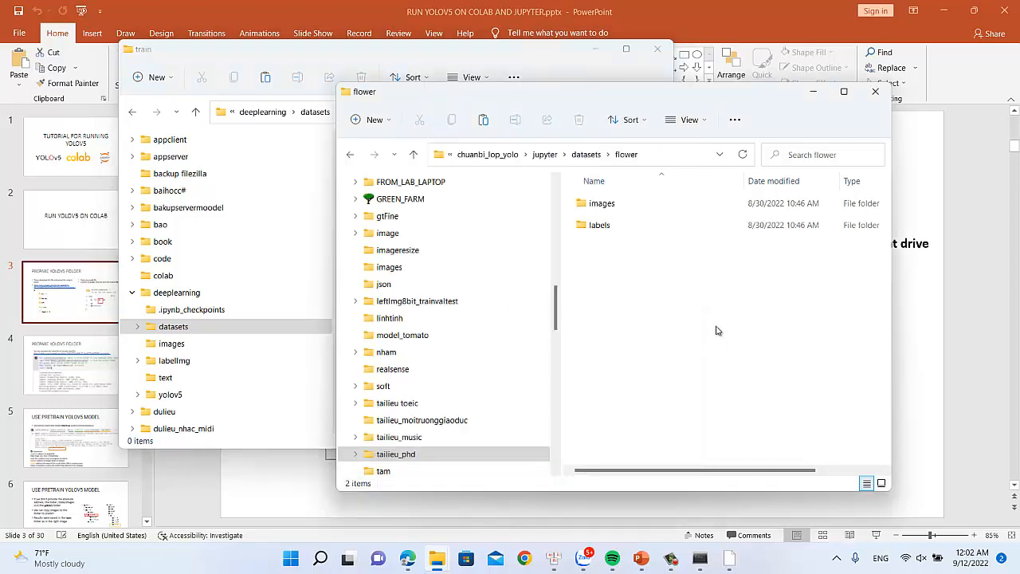
double_click(594, 229)
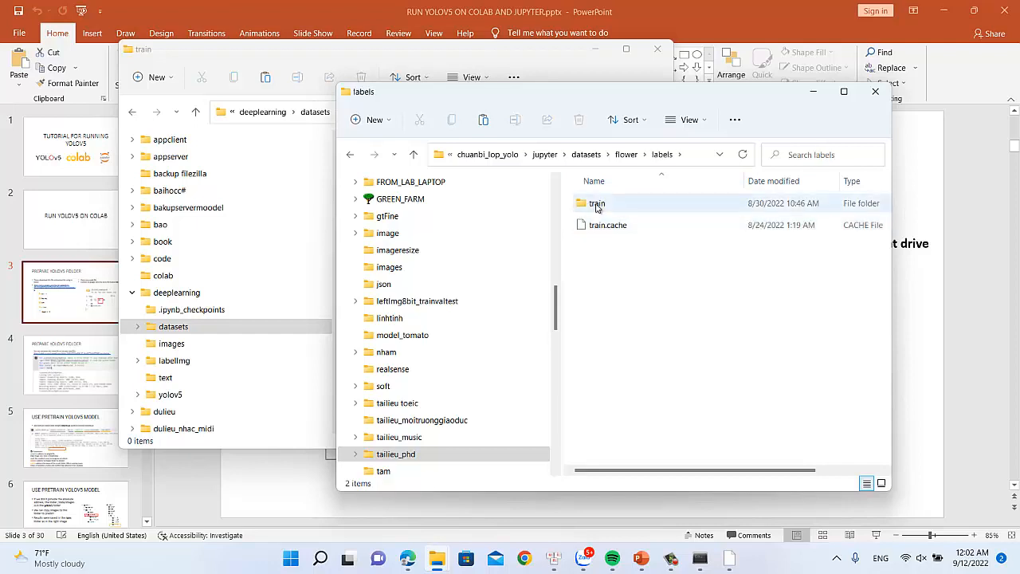
double_click(596, 206)
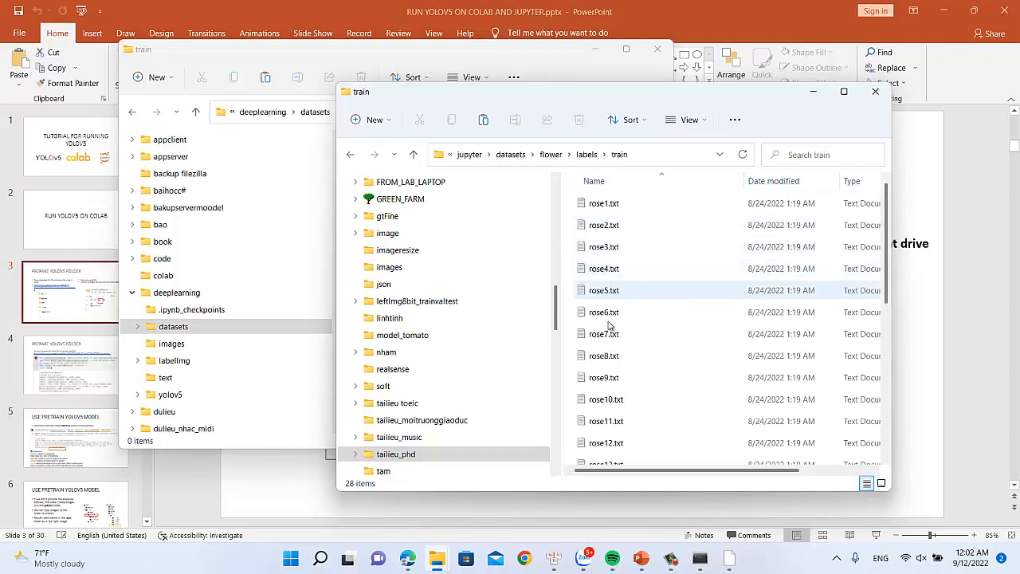
left_click(604, 209)
scroll(630, 329, "down", 5)
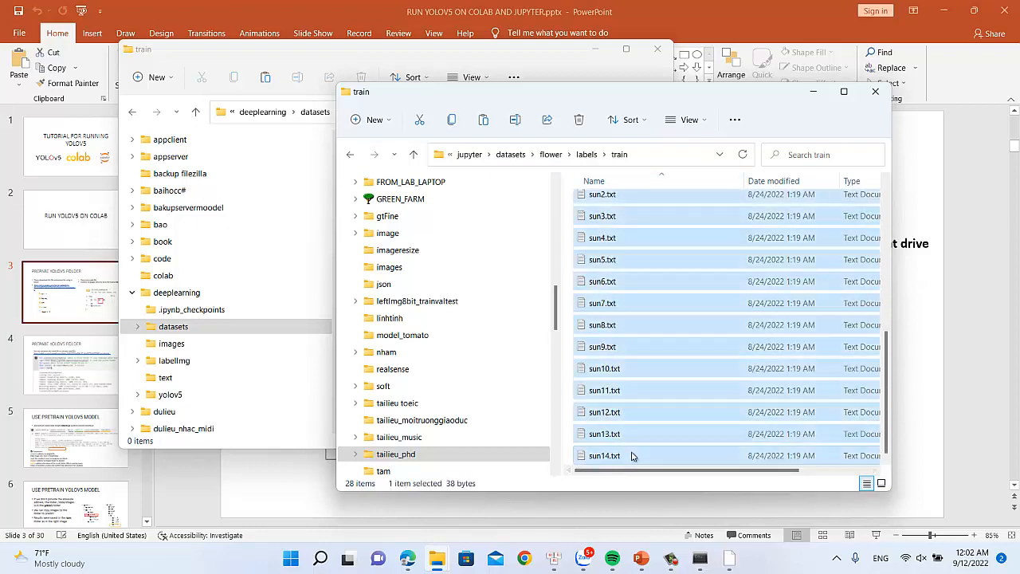
left_click(630, 453, "shift")
scroll(650, 431, "up", 5)
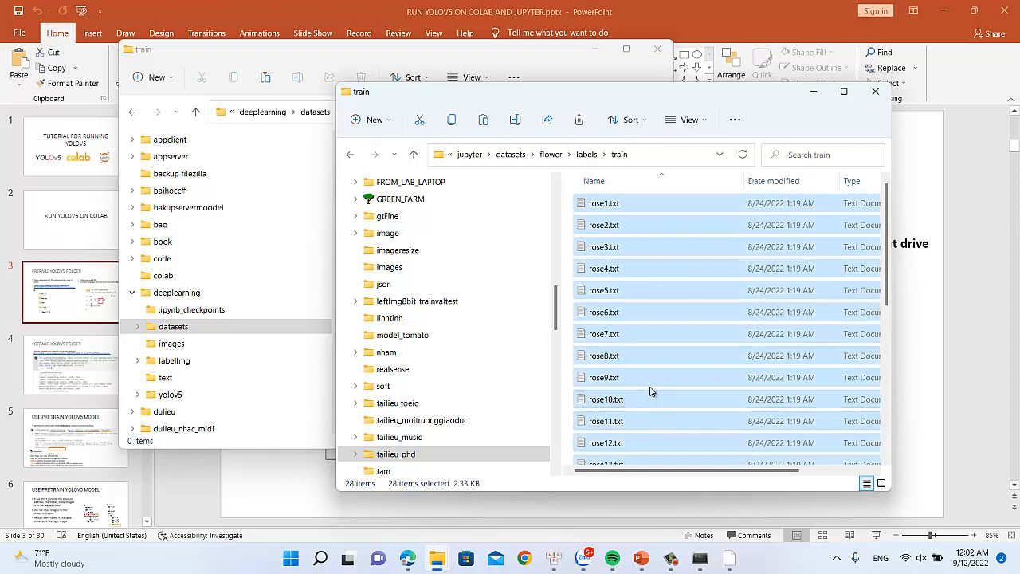
scroll(638, 325, "down", 5)
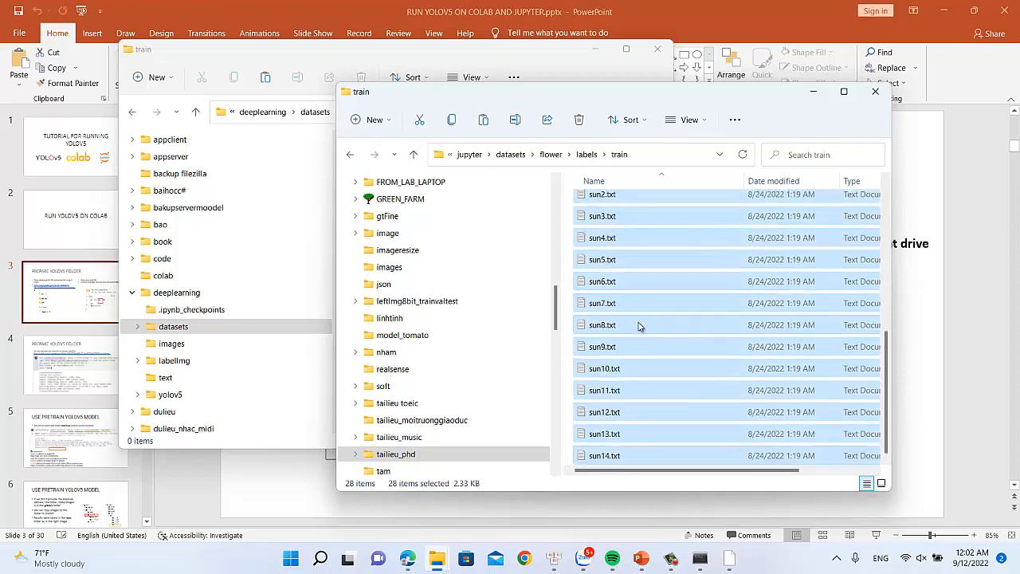
key("alt+Tab")
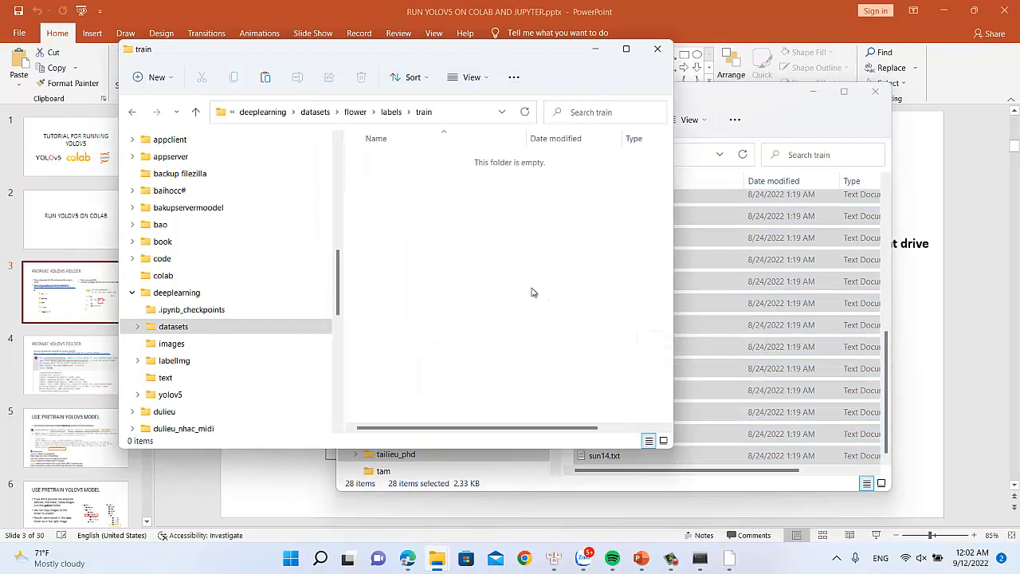
key("ctrl+v")
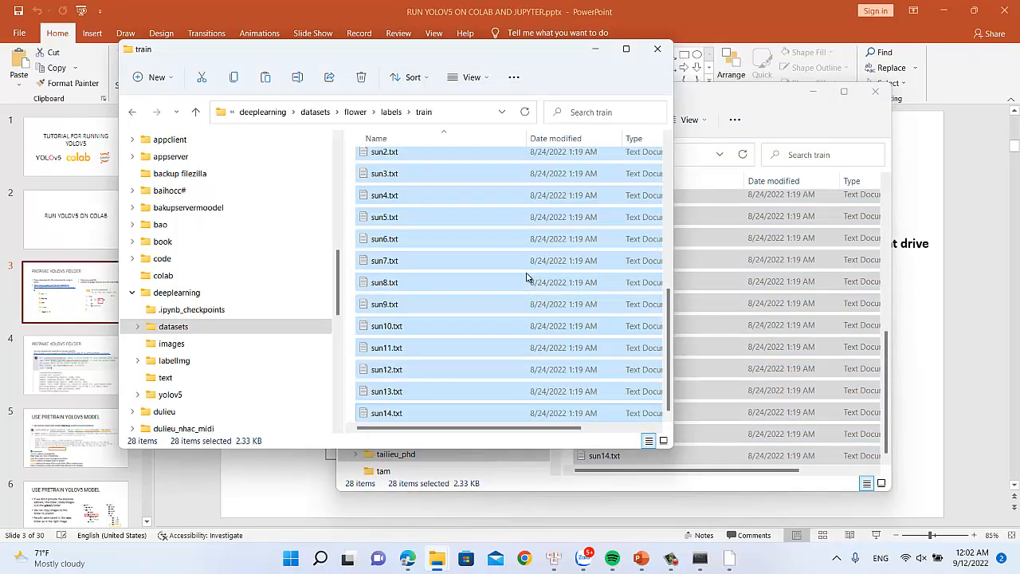
- Go to the deeplearning\text folder, open classes.txt to check the order of the class names, and close it
scroll(522, 282, "up", 5)
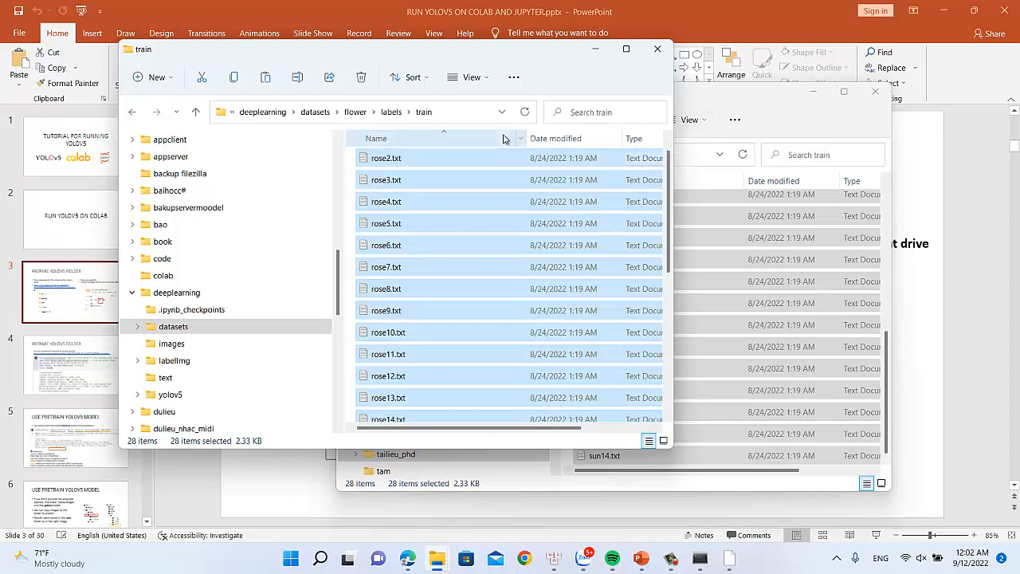
left_click(392, 112)
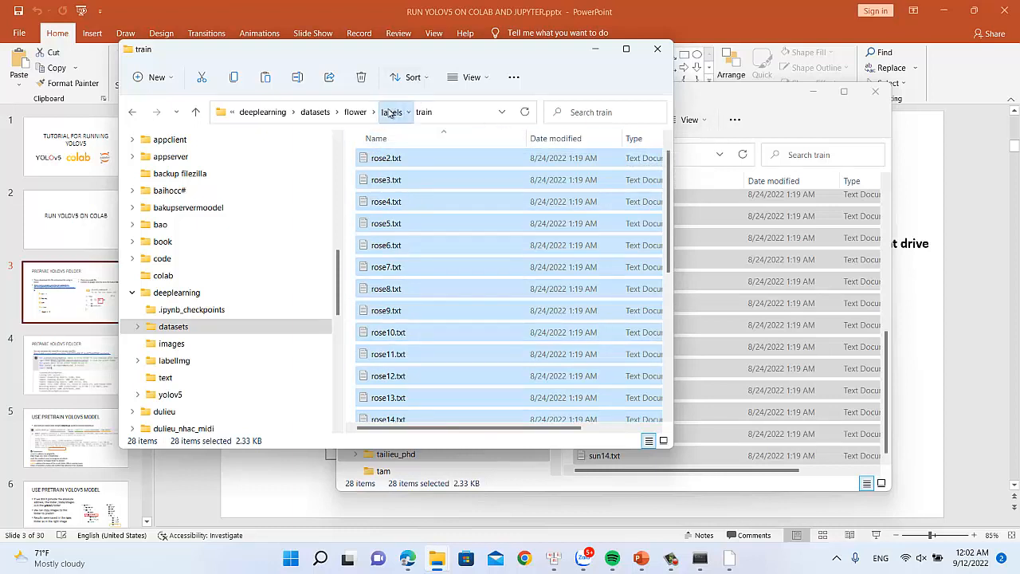
left_click(366, 112)
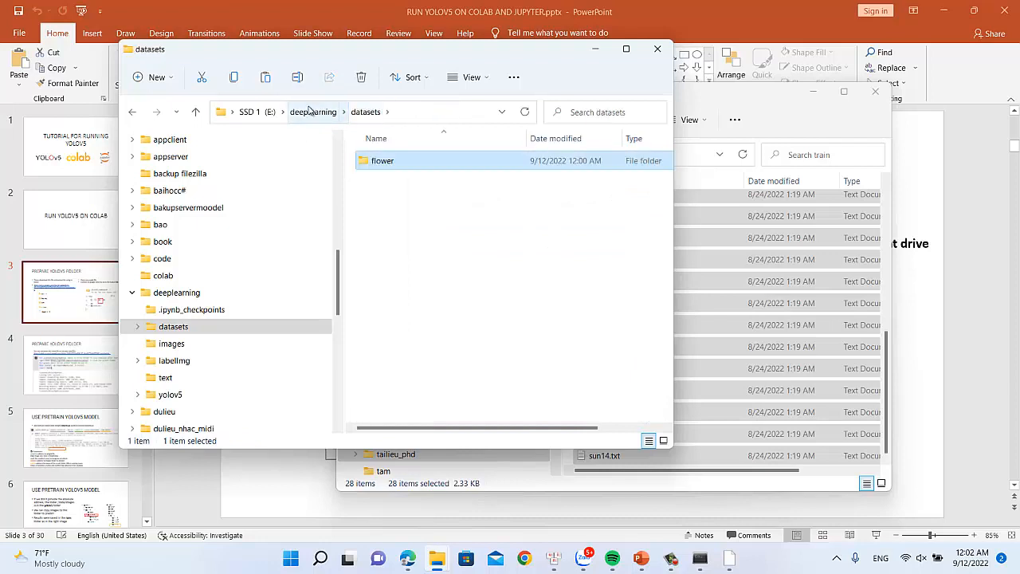
left_click(311, 112)
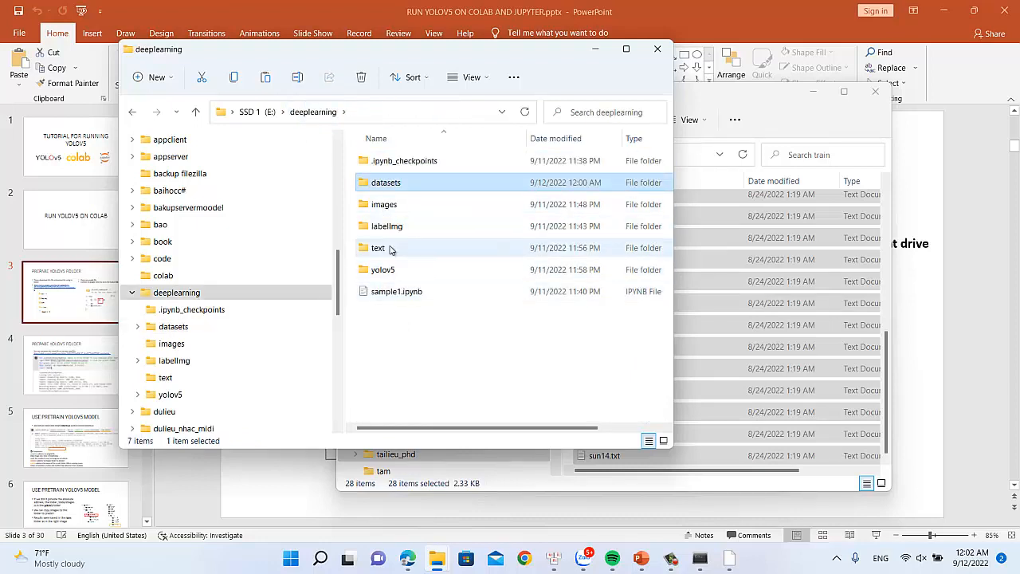
double_click(390, 248)
left_click(382, 164)
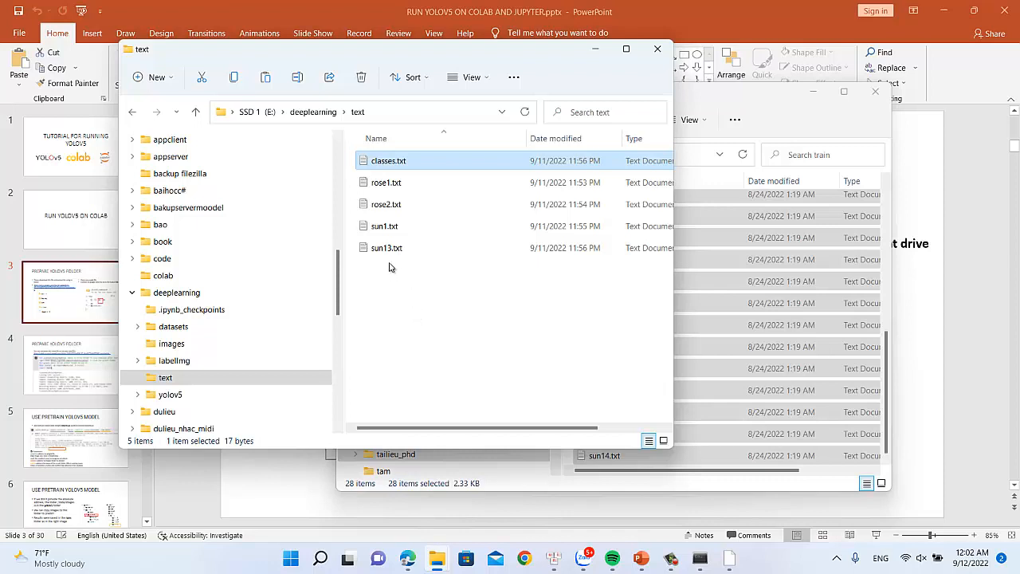
double_click(394, 163)
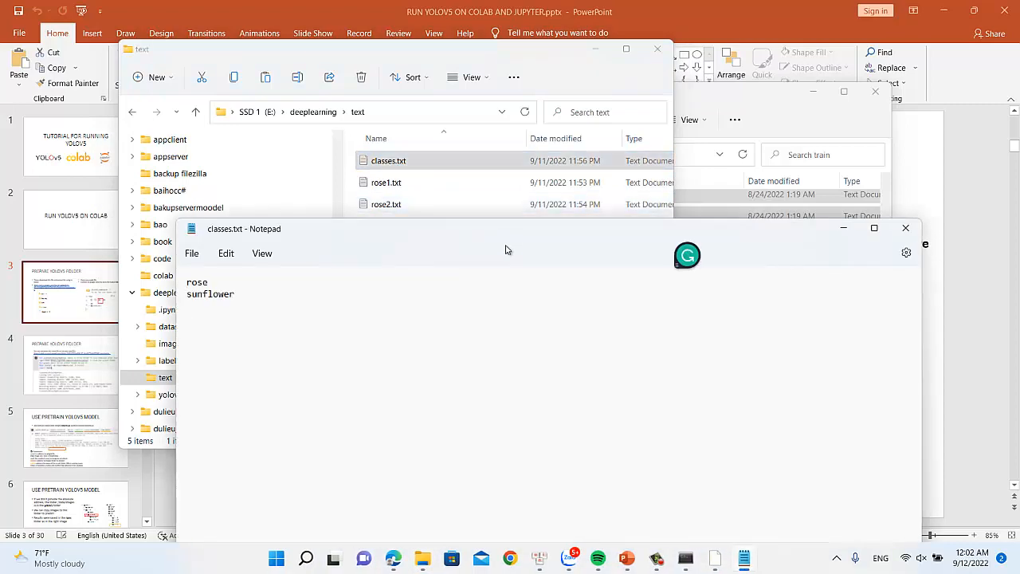
left_click(905, 228)
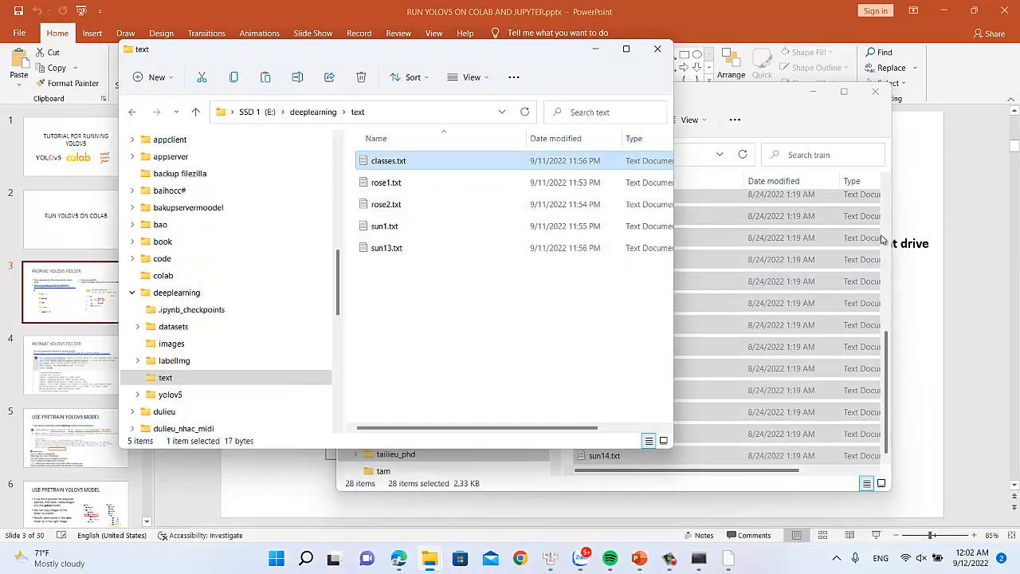
double_click(510, 163)
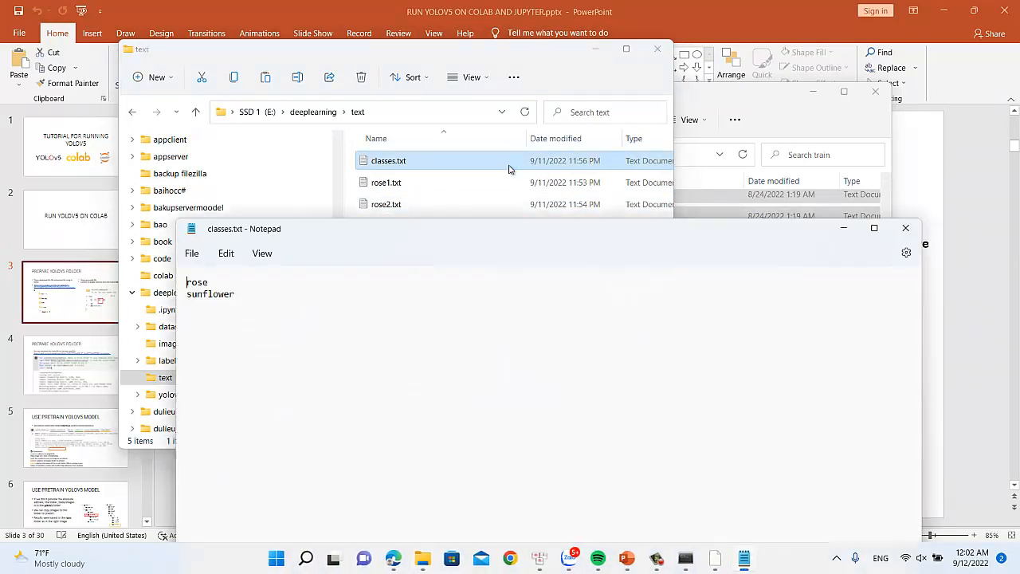
left_click(905, 227)
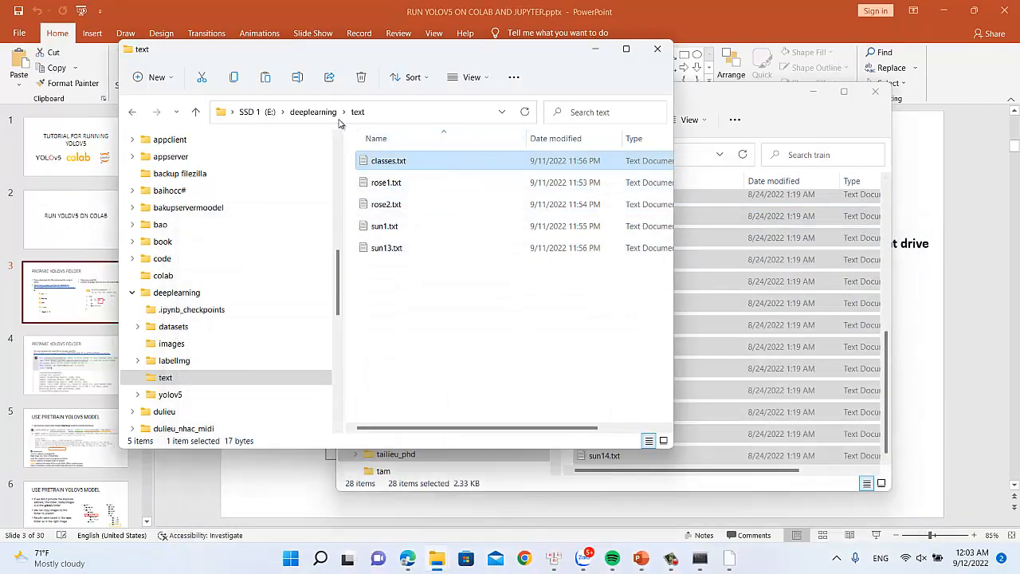
- Open flower.yaml from the deeplearning\yolov5\data folder and move its window clear of the file list
left_click(318, 111)
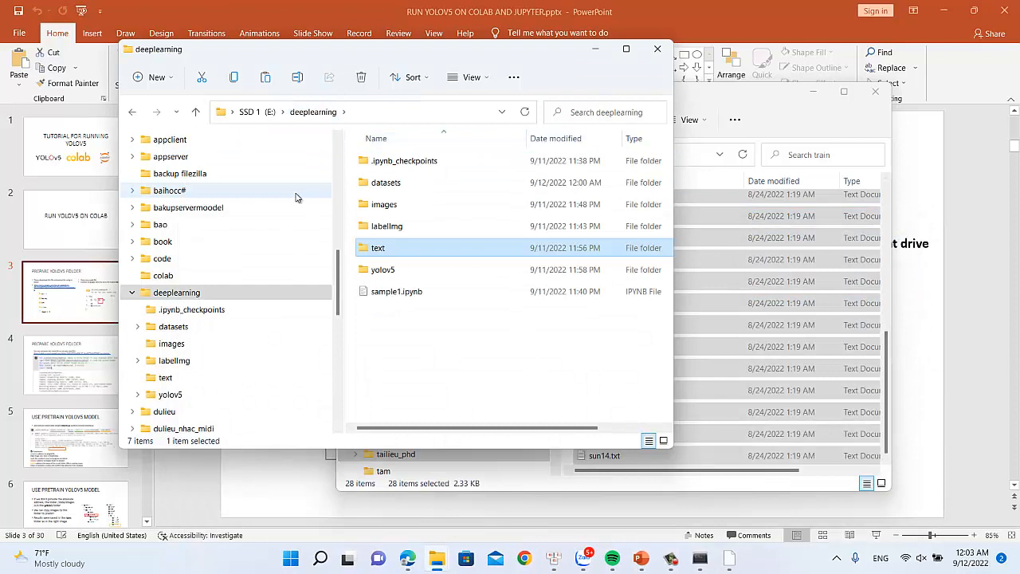
double_click(368, 272)
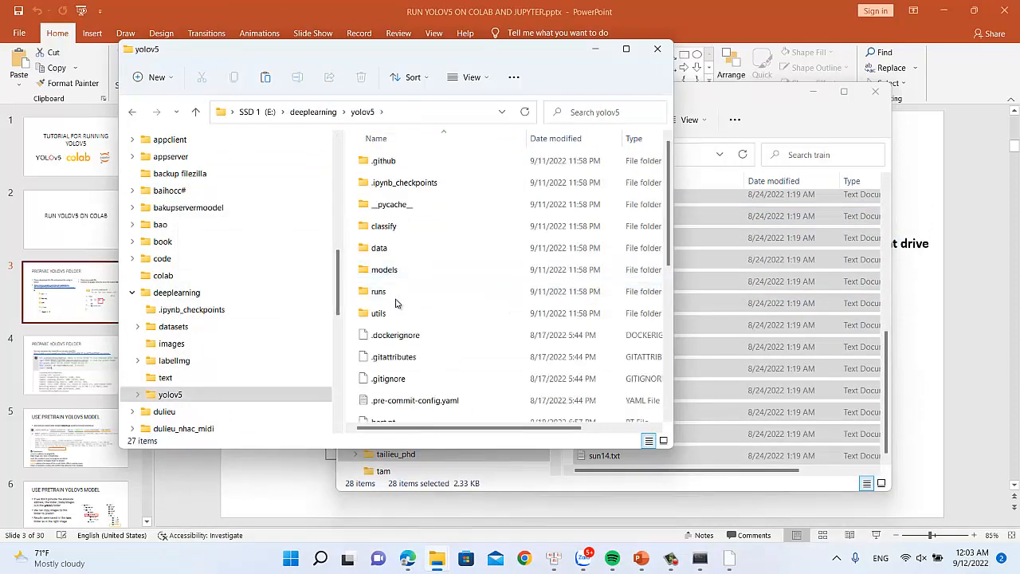
double_click(383, 248)
left_click(363, 112)
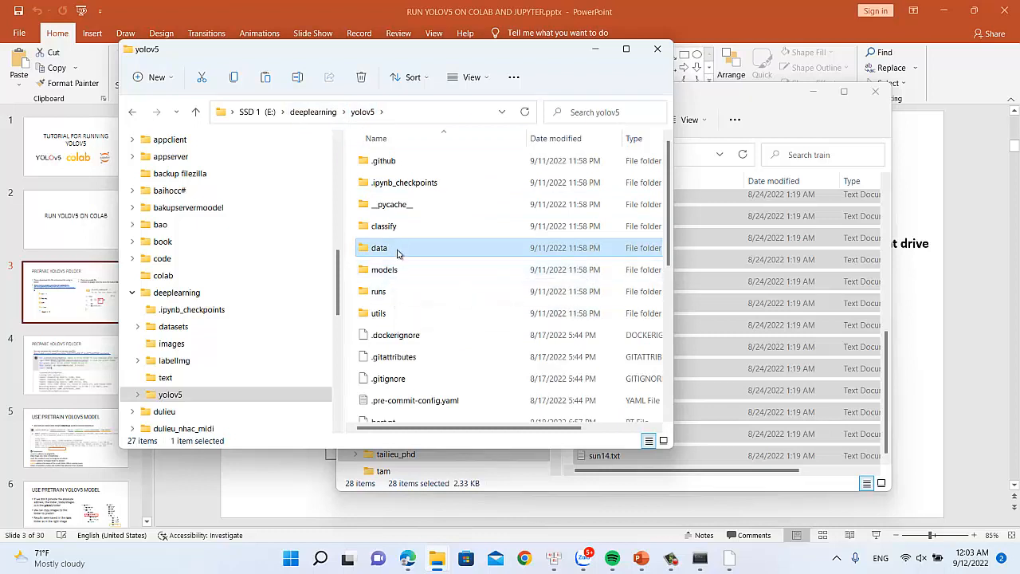
double_click(398, 248)
scroll(414, 282, "down", 1)
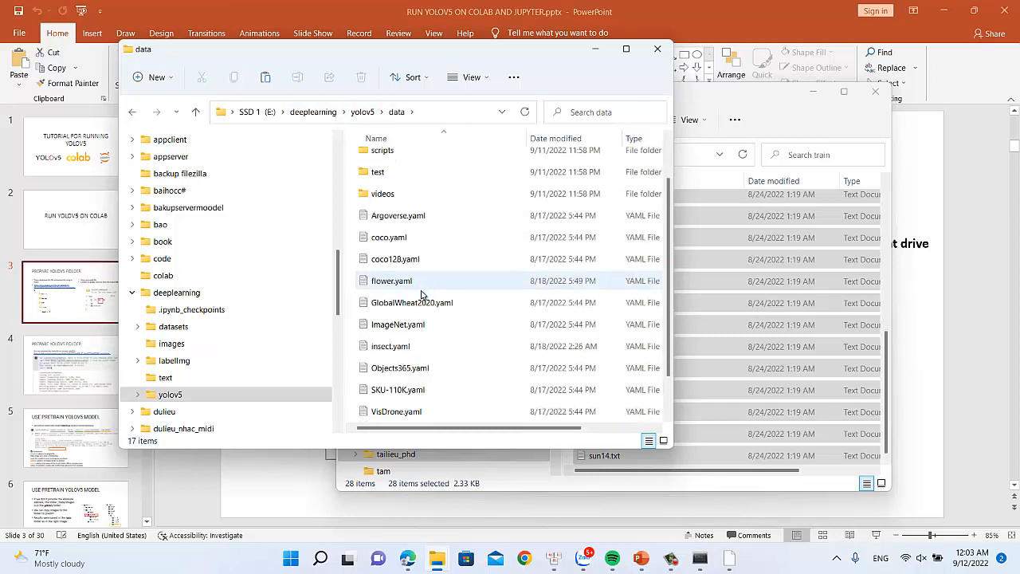
double_click(377, 285)
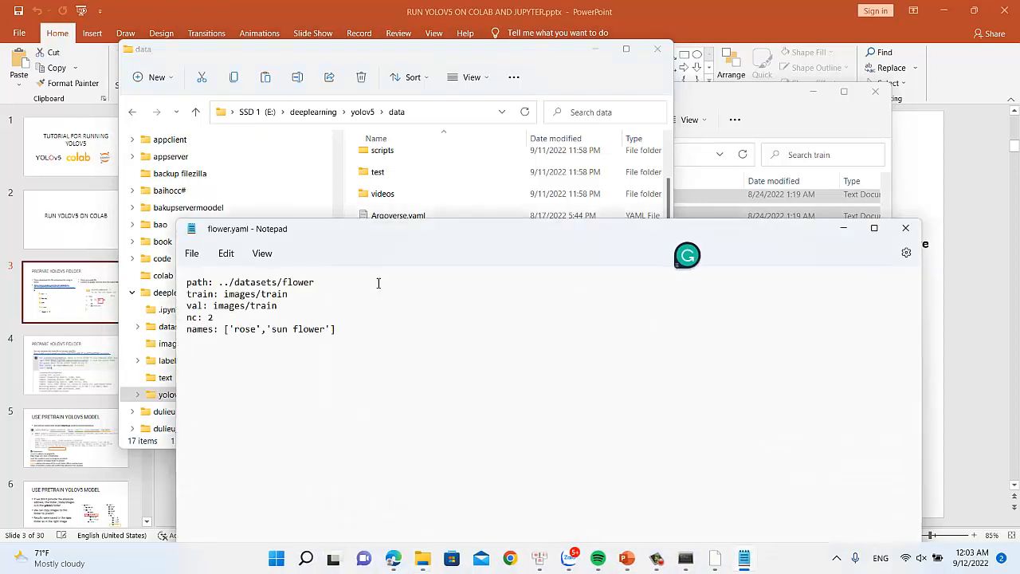
left_click_drag(384, 241, 677, 126)
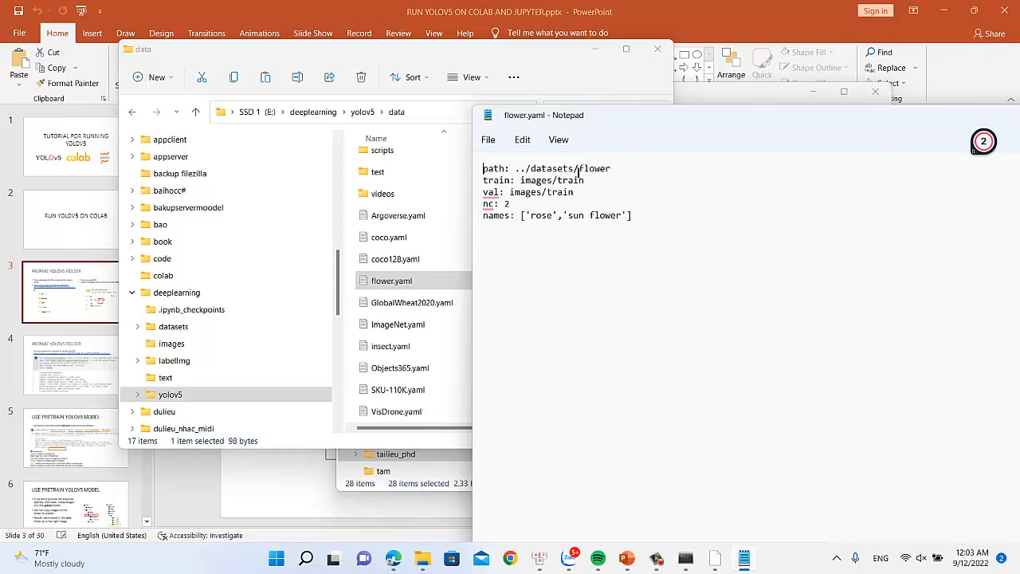
- Examine the dataset path, the train and val image folders, and the nc class count in flower.yaml
double_click(550, 169)
double_click(590, 169)
left_click(534, 183)
mouse_move(501, 196)
left_click_drag(579, 192, 477, 167)
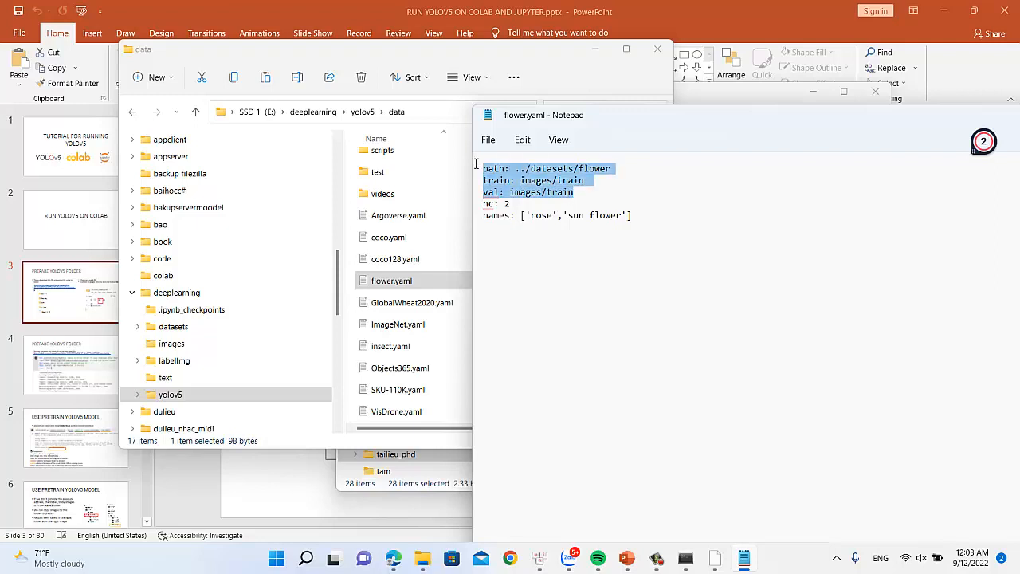
left_click(527, 184)
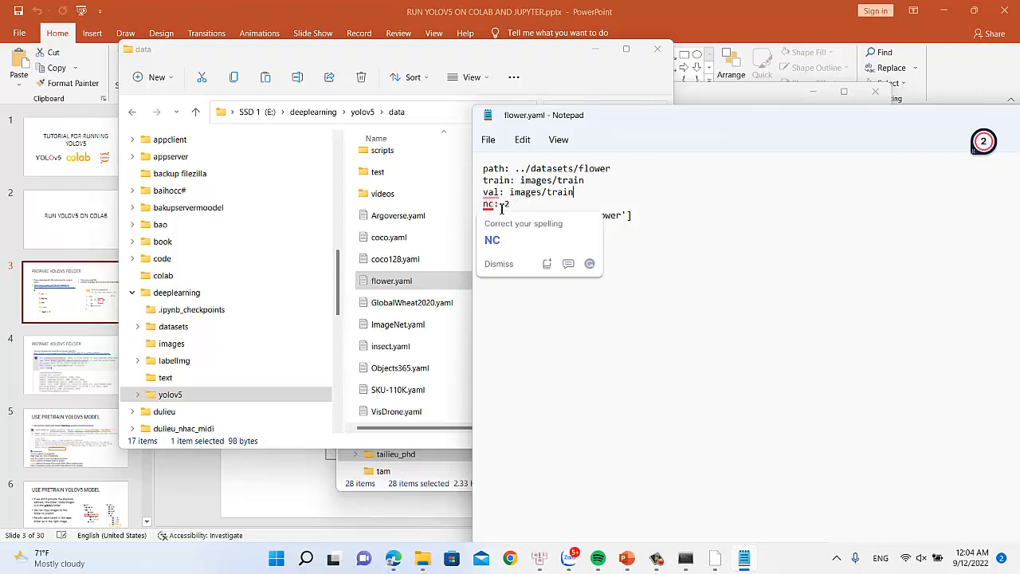
double_click(507, 204)
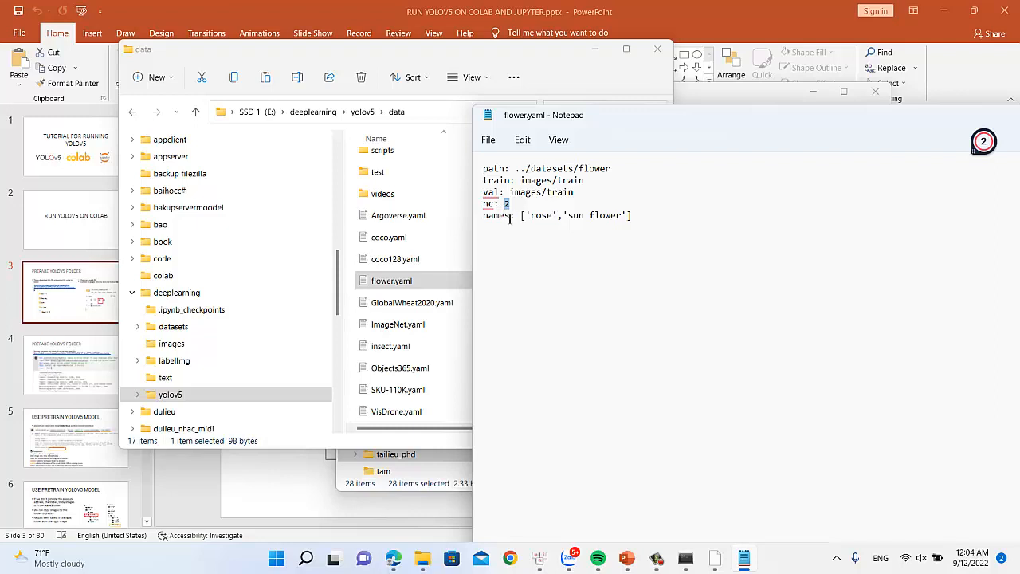
- Bring flower.yaml up again from the data folder and review its train, nc and names entries
left_click(421, 239)
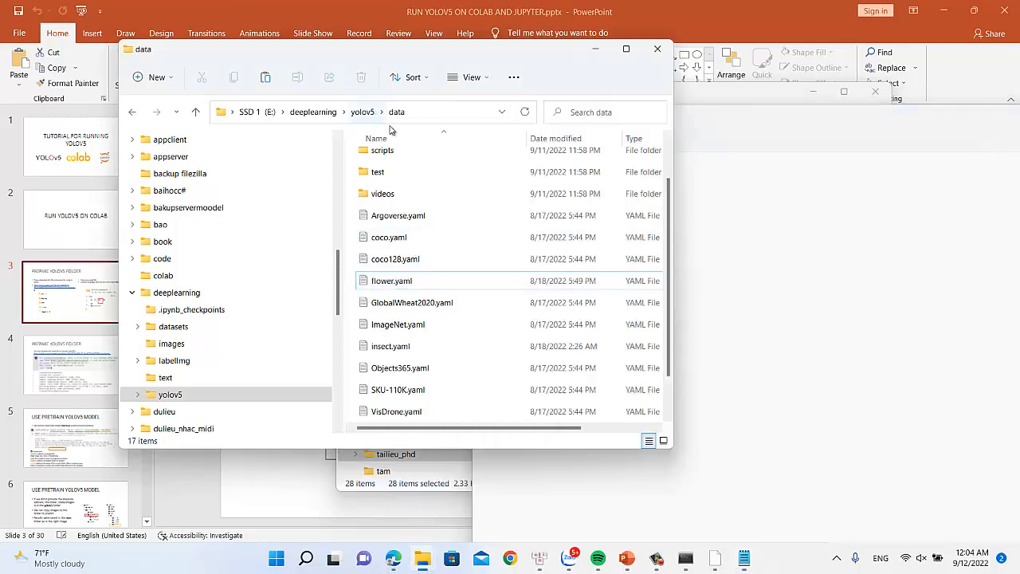
left_click(374, 286)
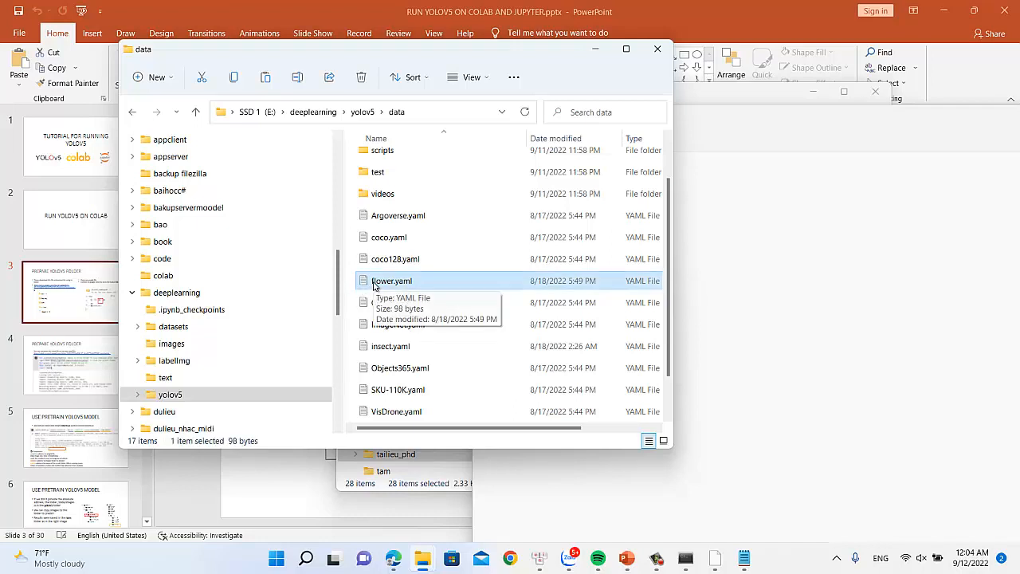
double_click(374, 286)
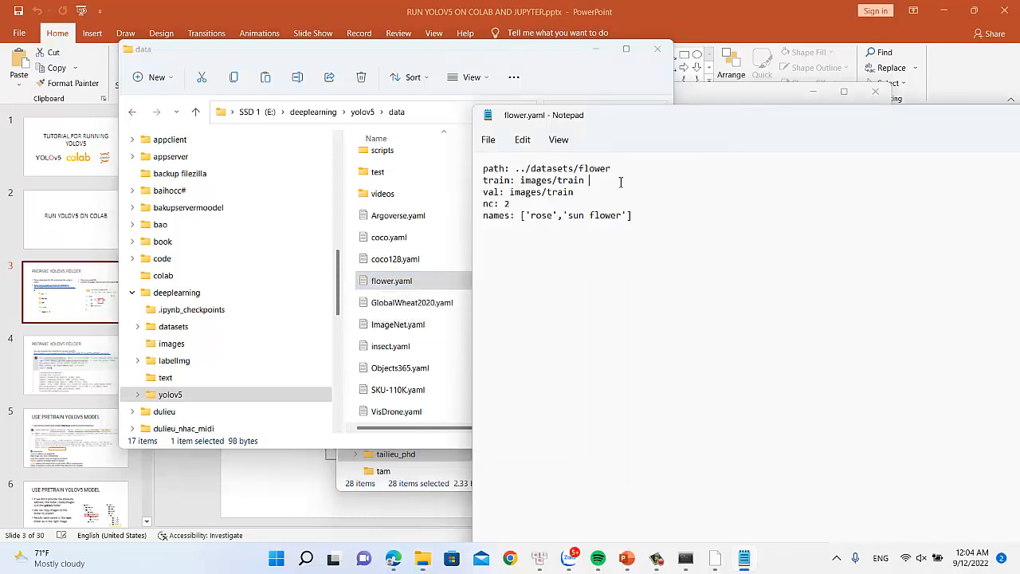
double_click(579, 181)
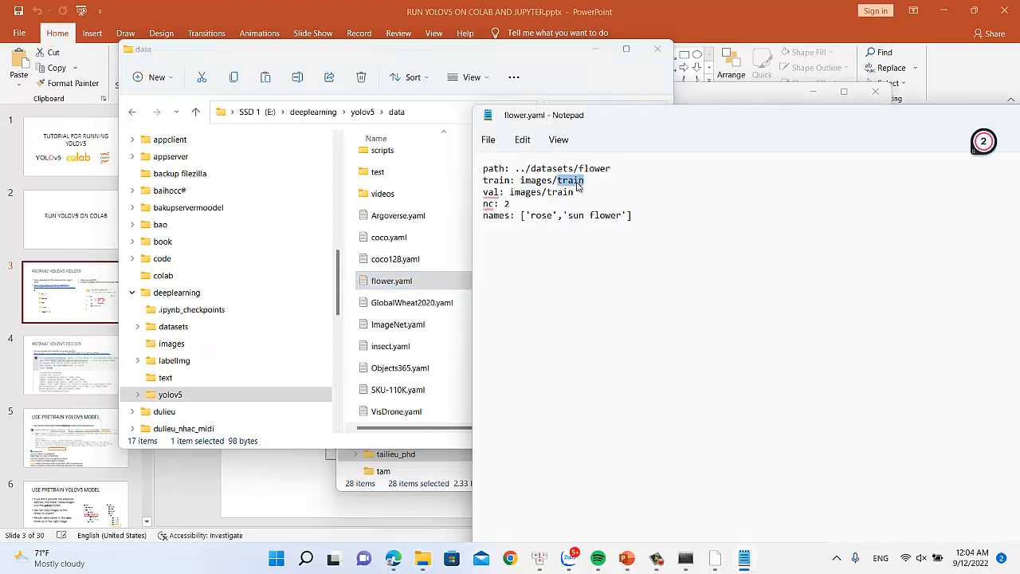
left_click(565, 202)
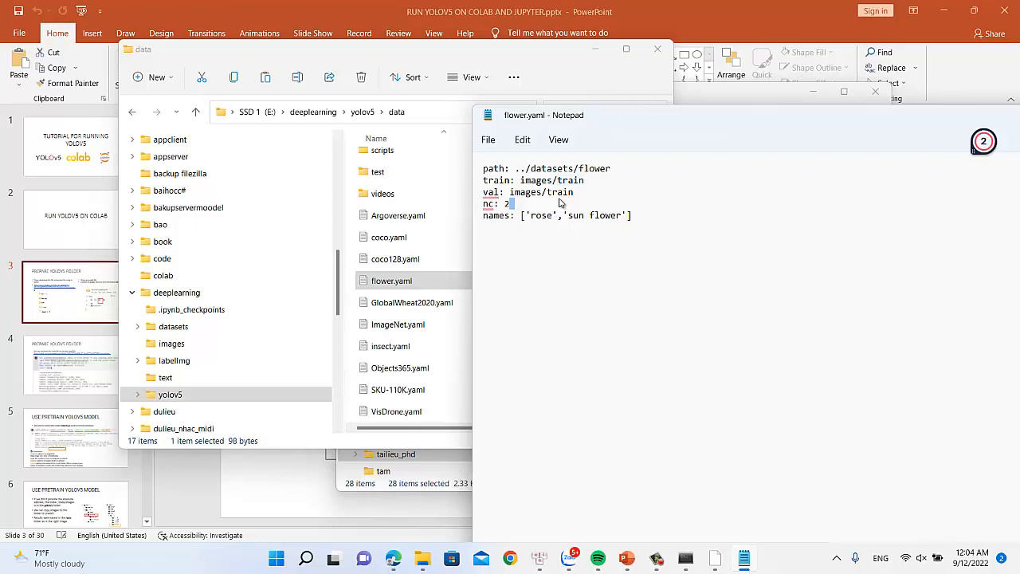
double_click(515, 205)
double_click(498, 206)
left_click(542, 220)
double_click(542, 215)
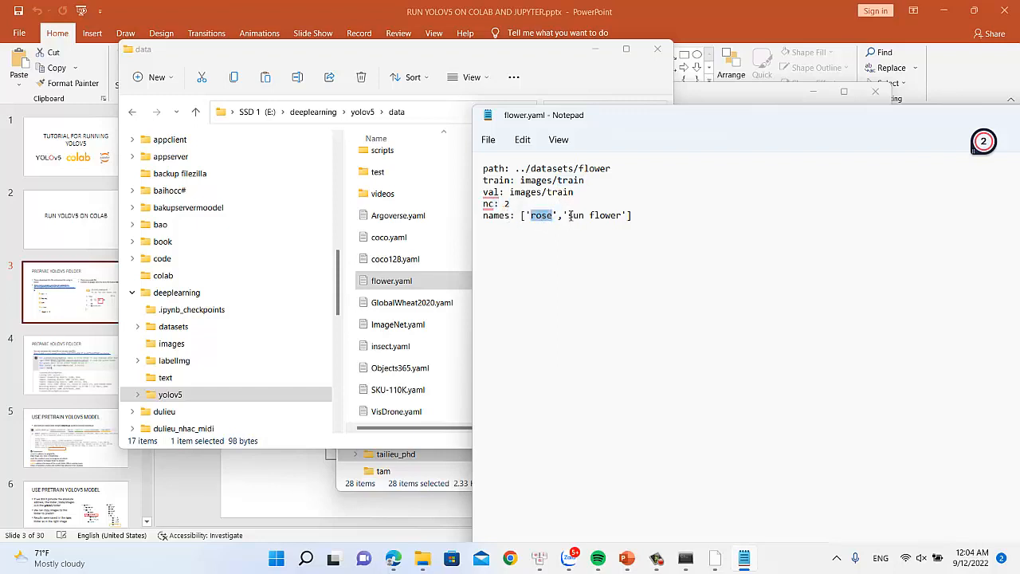
left_click(518, 204)
left_click_drag(517, 204, 484, 206)
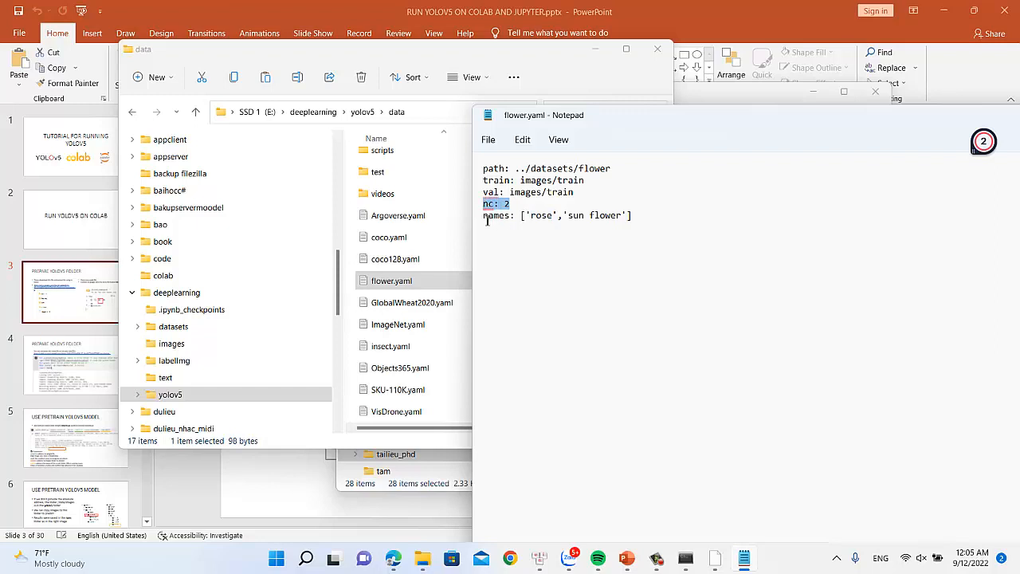
left_click_drag(485, 216, 632, 231)
left_click(596, 258)
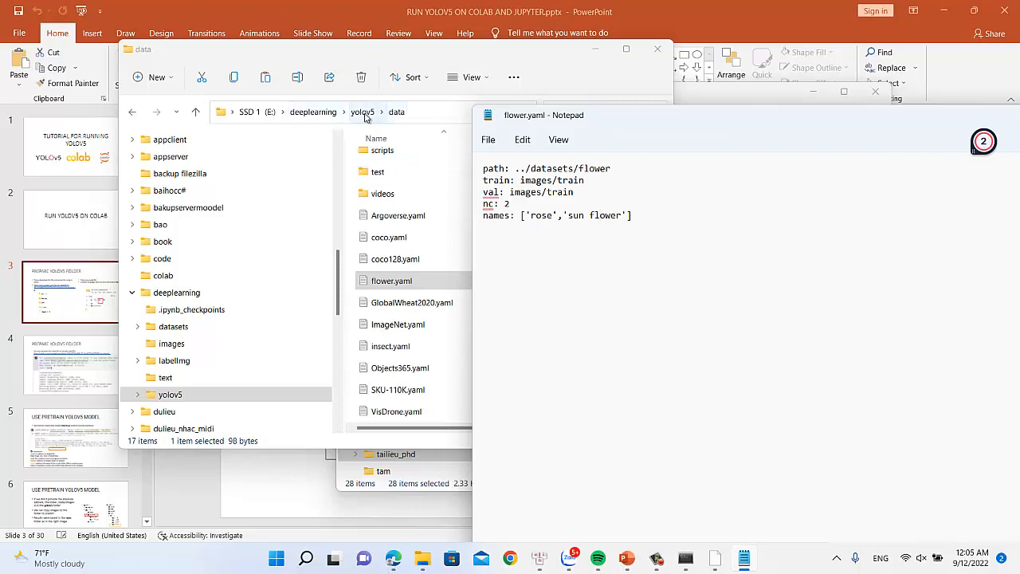
- Check the contents of the images\train and labels\train folders in deeplearning\datasets\flower, ending in the flower folder
scroll(384, 169, "up", 2)
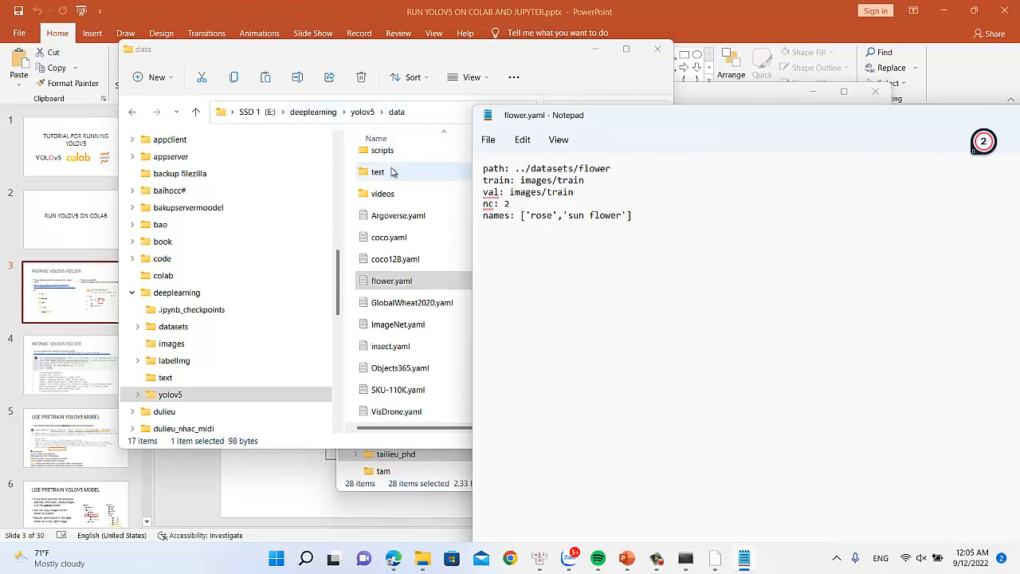
left_click(355, 117)
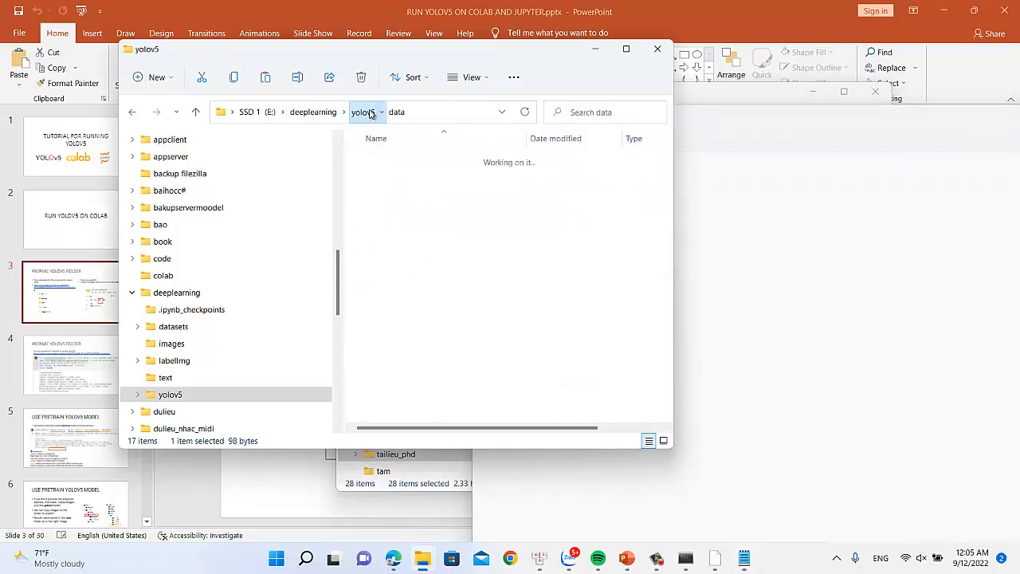
left_click(324, 117)
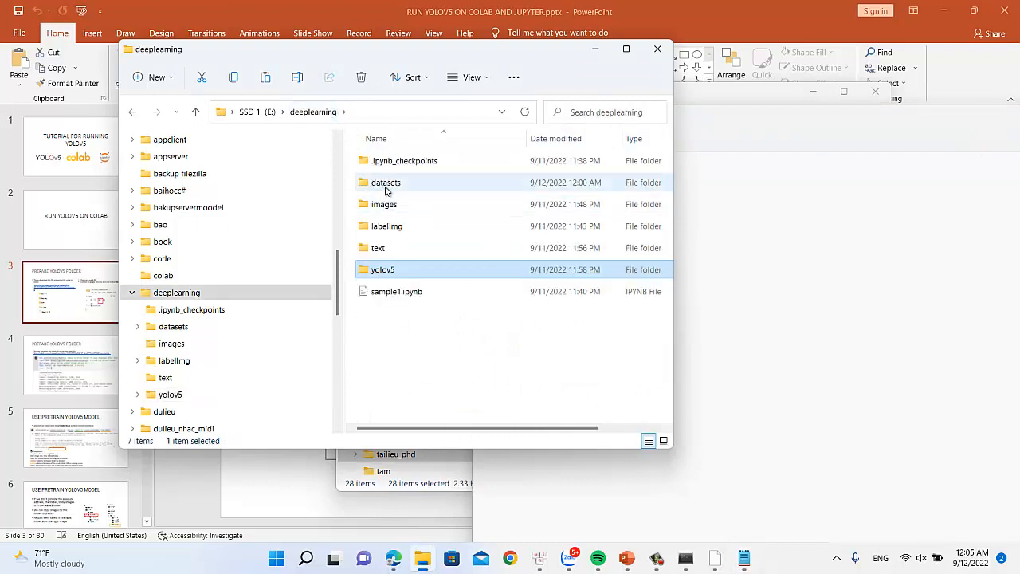
double_click(386, 185)
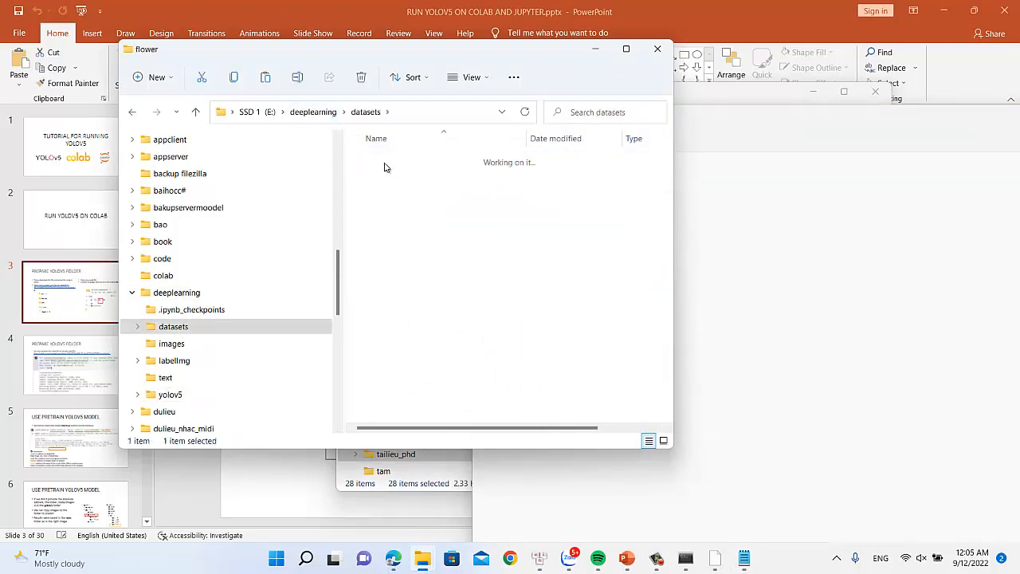
double_click(383, 162)
double_click(383, 162)
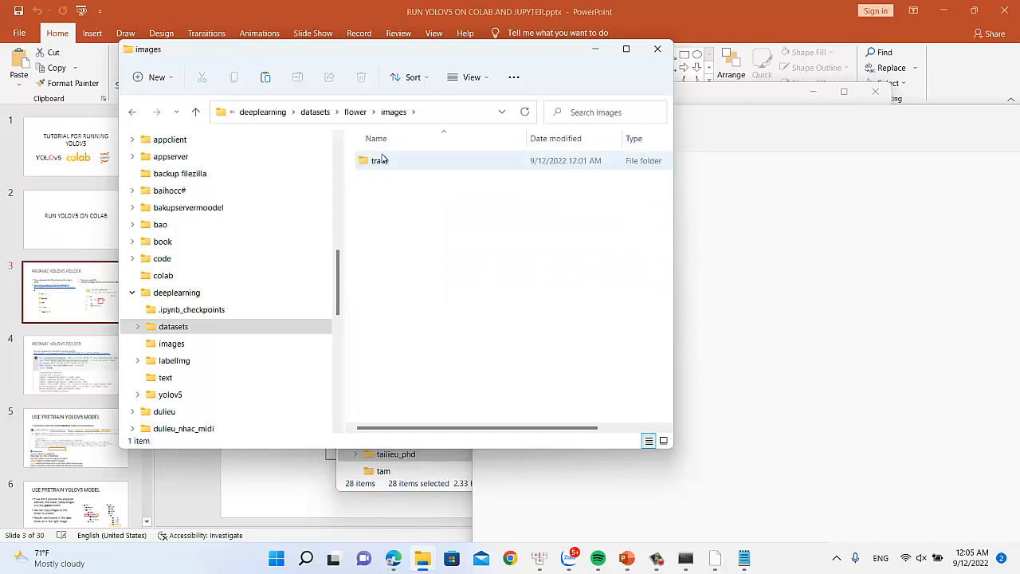
double_click(381, 160)
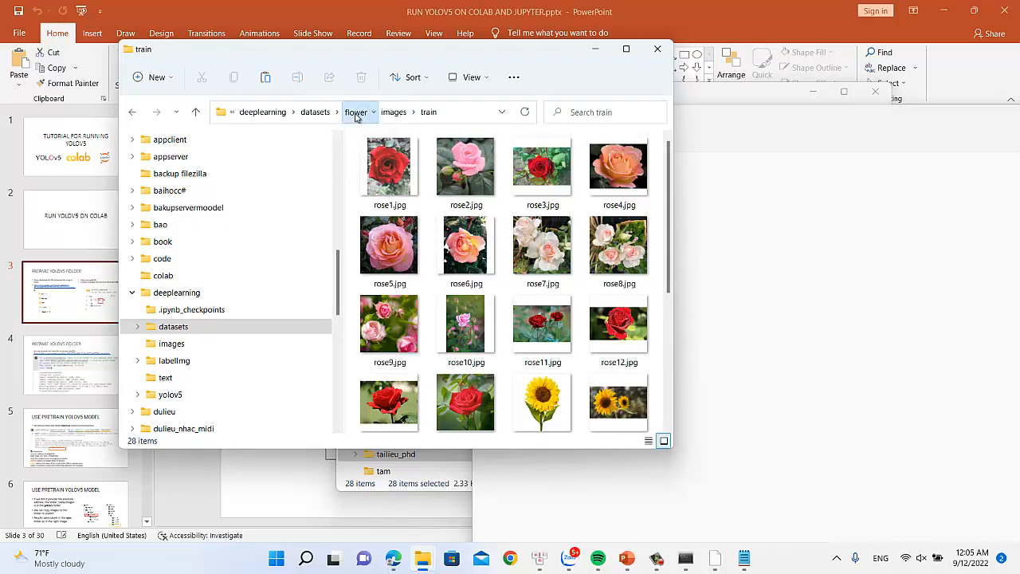
left_click(355, 113)
double_click(377, 183)
left_click(379, 161)
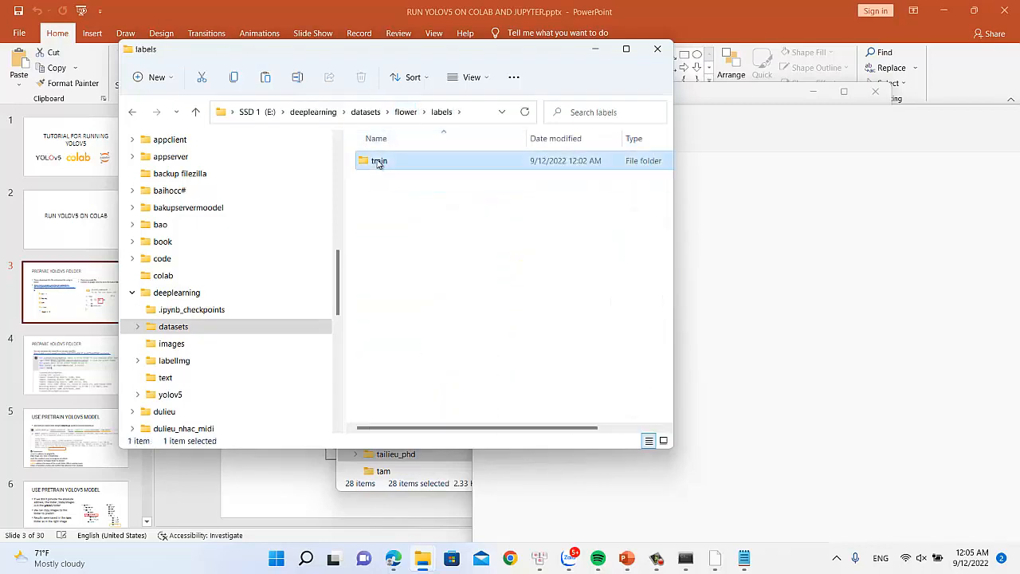
double_click(379, 162)
left_click(355, 111)
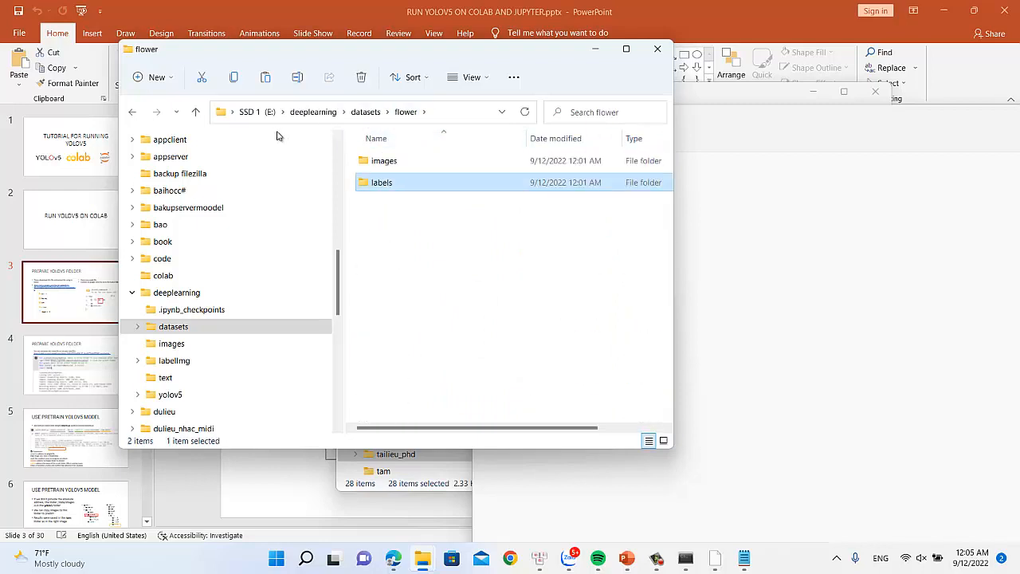
- Switch to the PowerPoint presentation and look through the slides on preparing the YOLOv5 folder and using the pretrained model
left_click(67, 375)
left_click(56, 448)
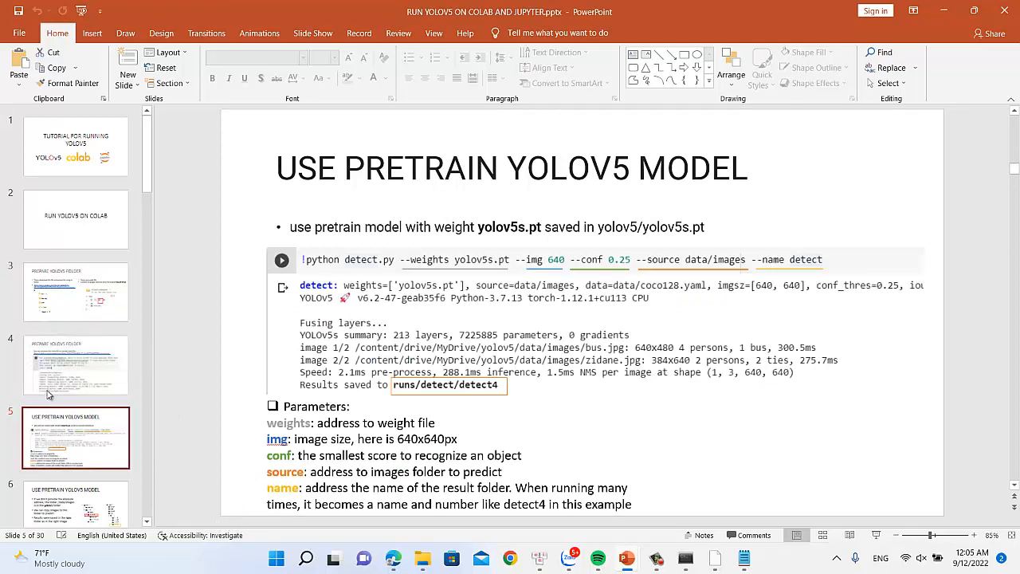
left_click(44, 297)
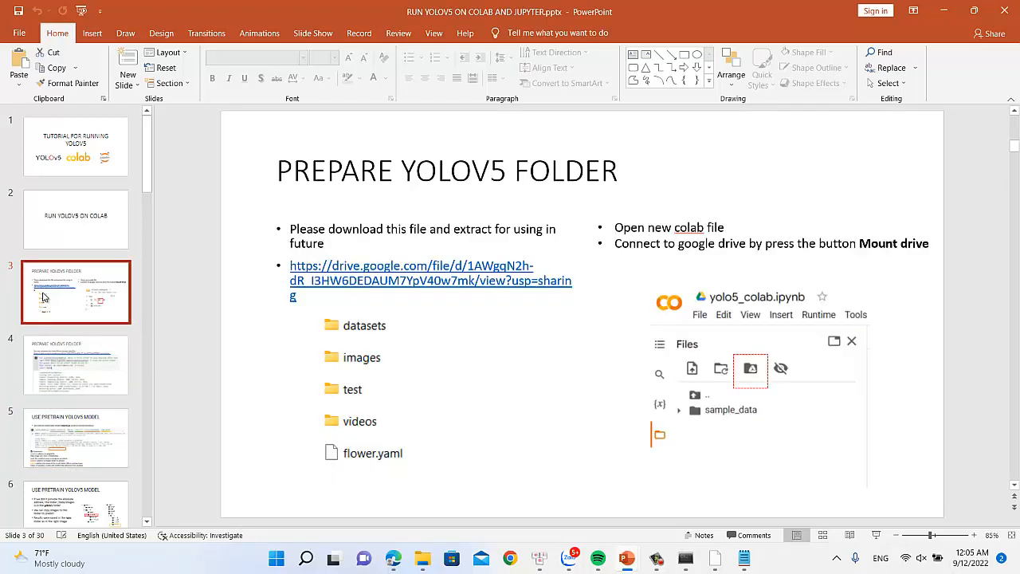
scroll(44, 296, "down", 3)
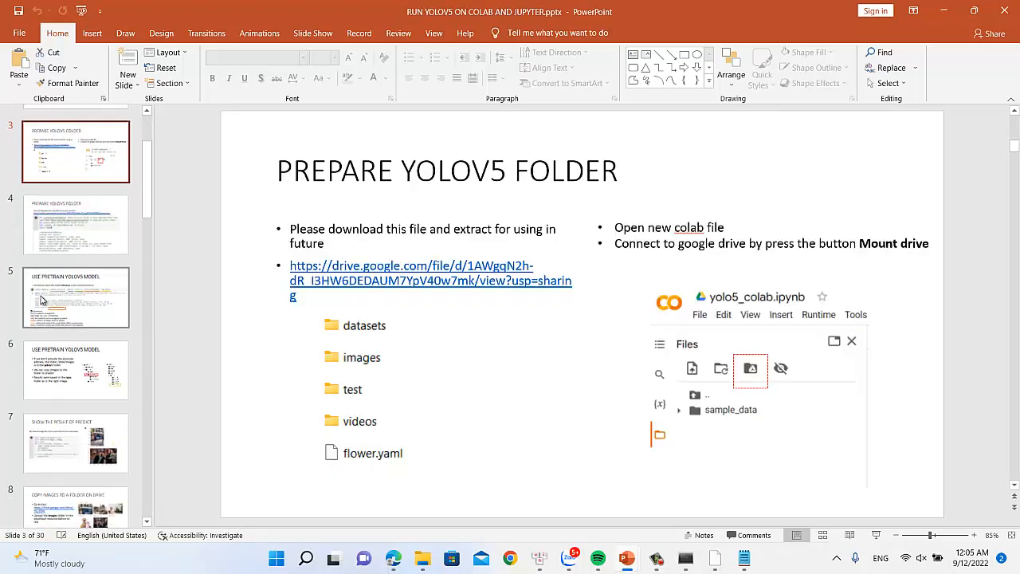